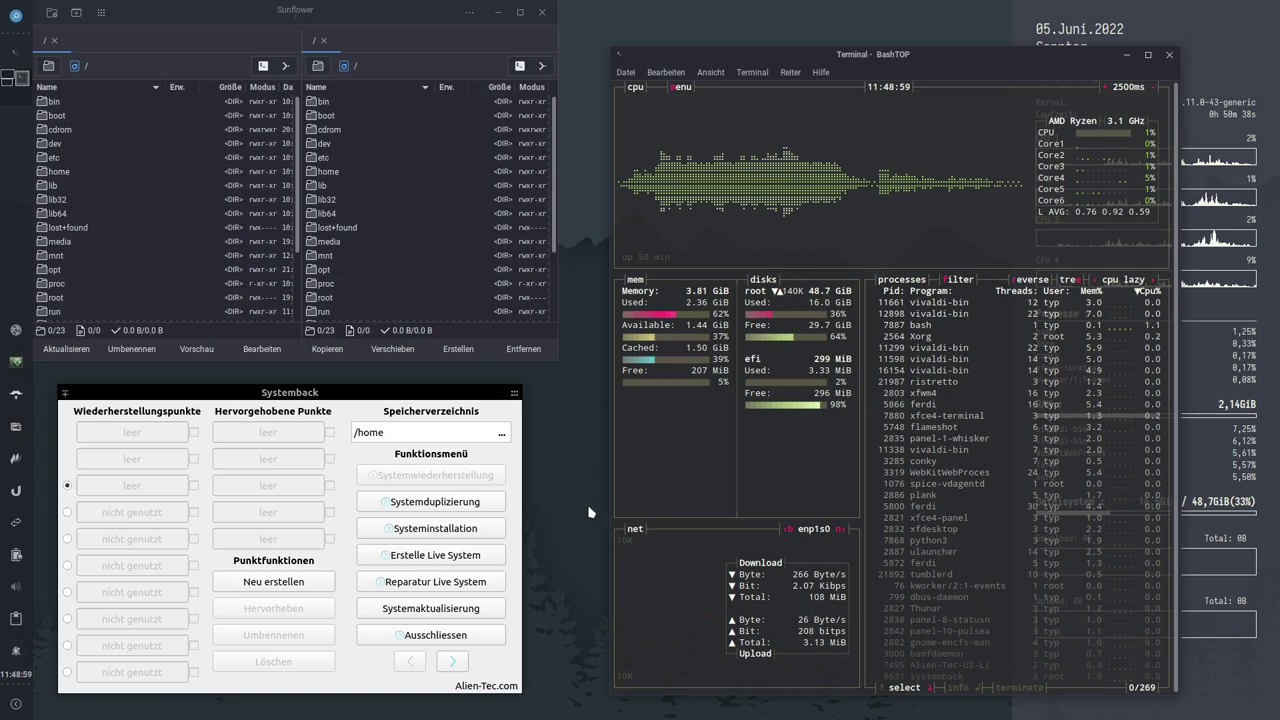
# Step: Bring the Bildbetrachter window with 2022-06-05_11-47.png to the front, then minimize it
pyautogui.click(851, 705)
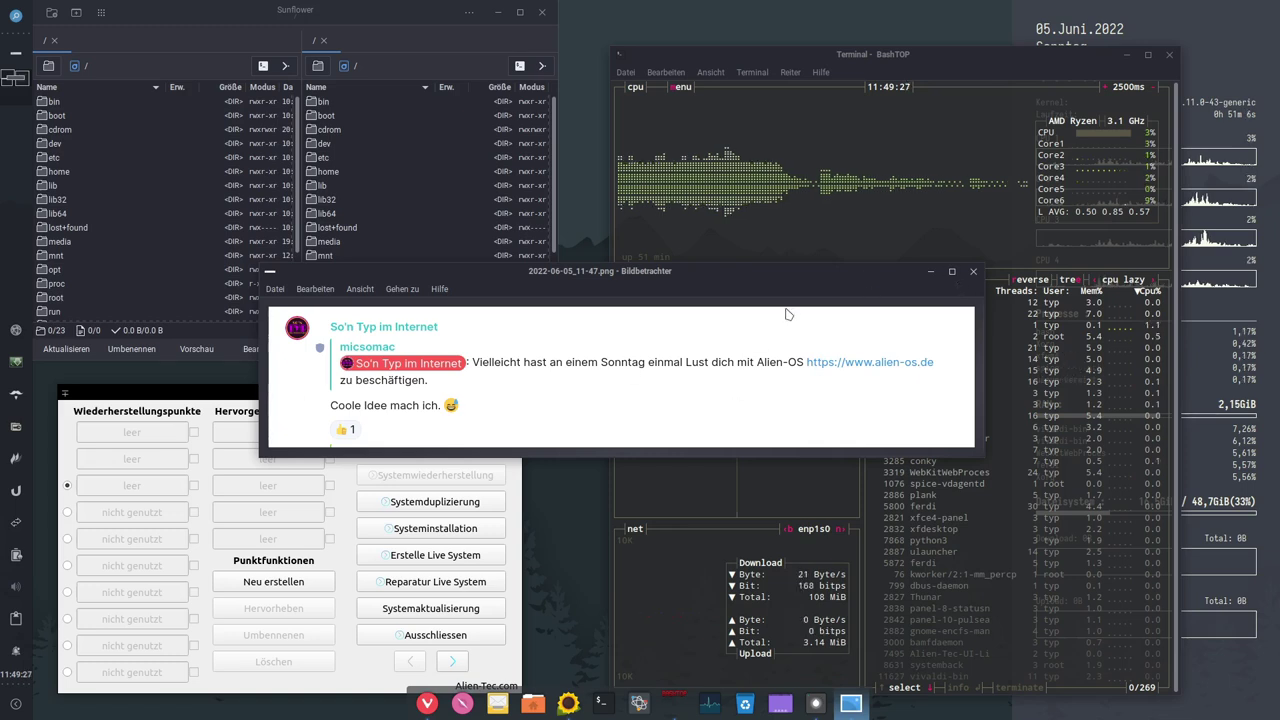
pyautogui.click(930, 273)
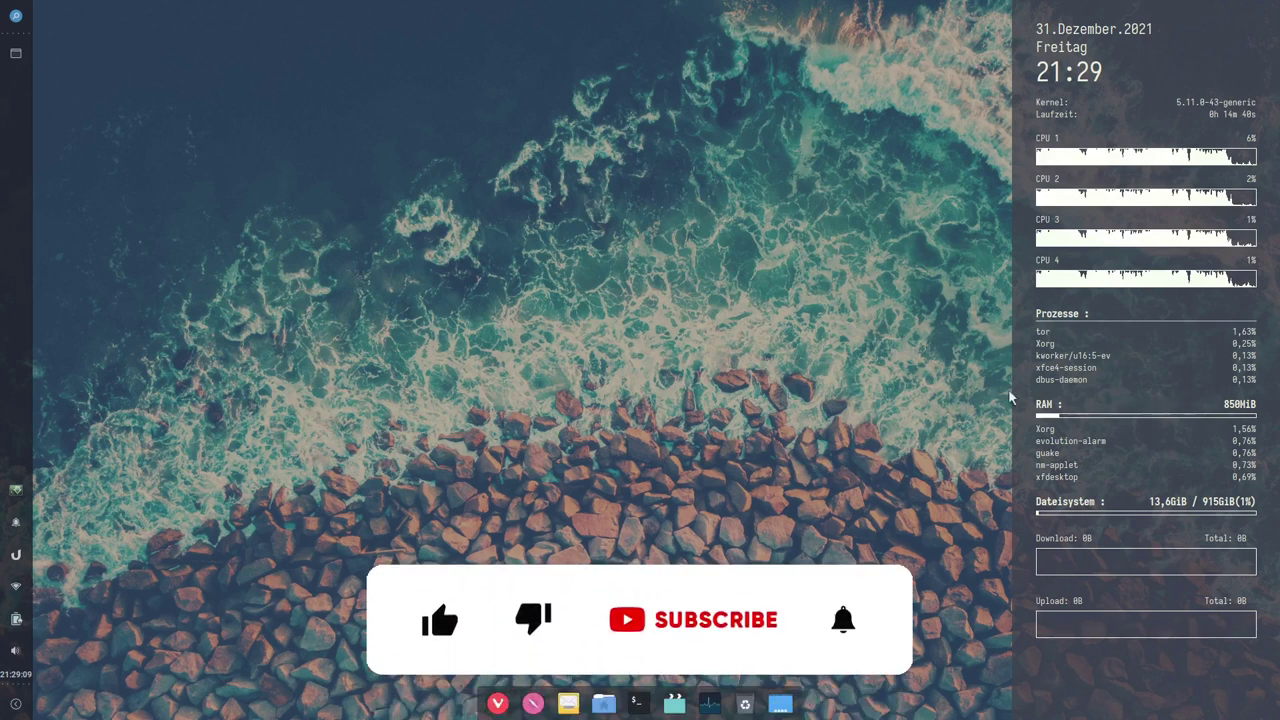
# Step: Exit fullscreen, close the 1.jpg tab and return to the top of the Alien-OS page
pyautogui.press('F11')
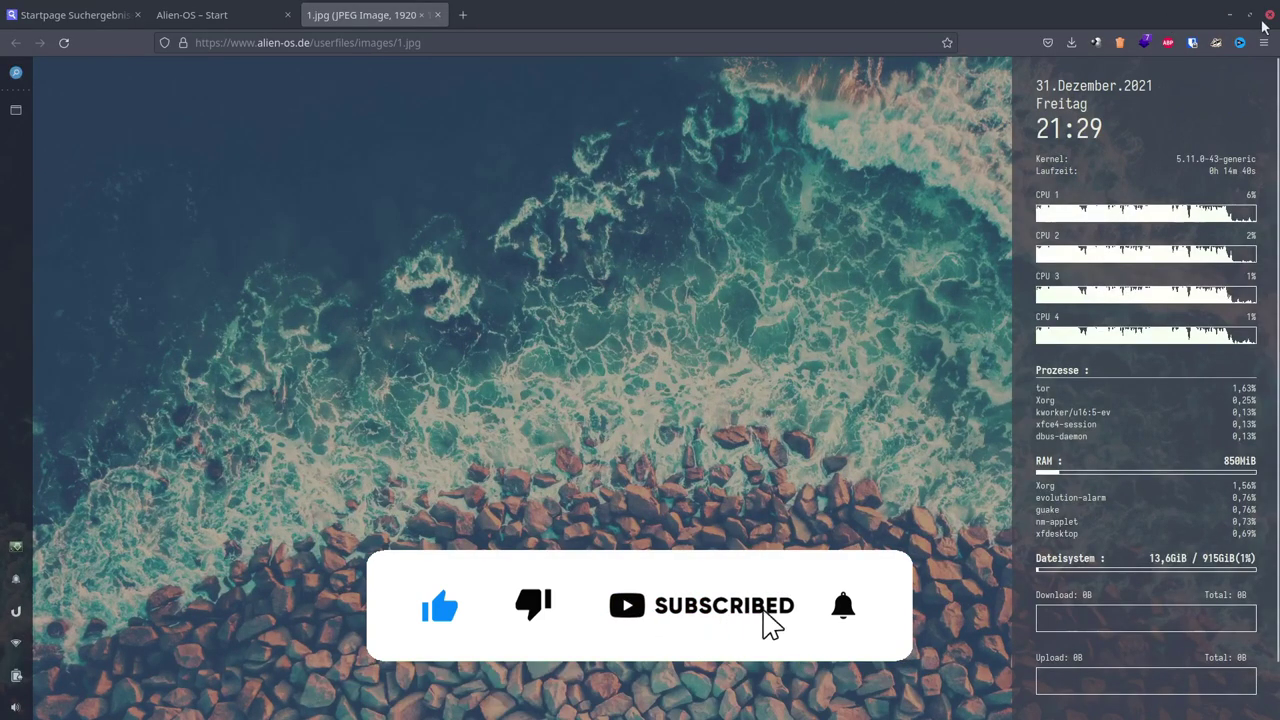
pyautogui.click(1249, 14)
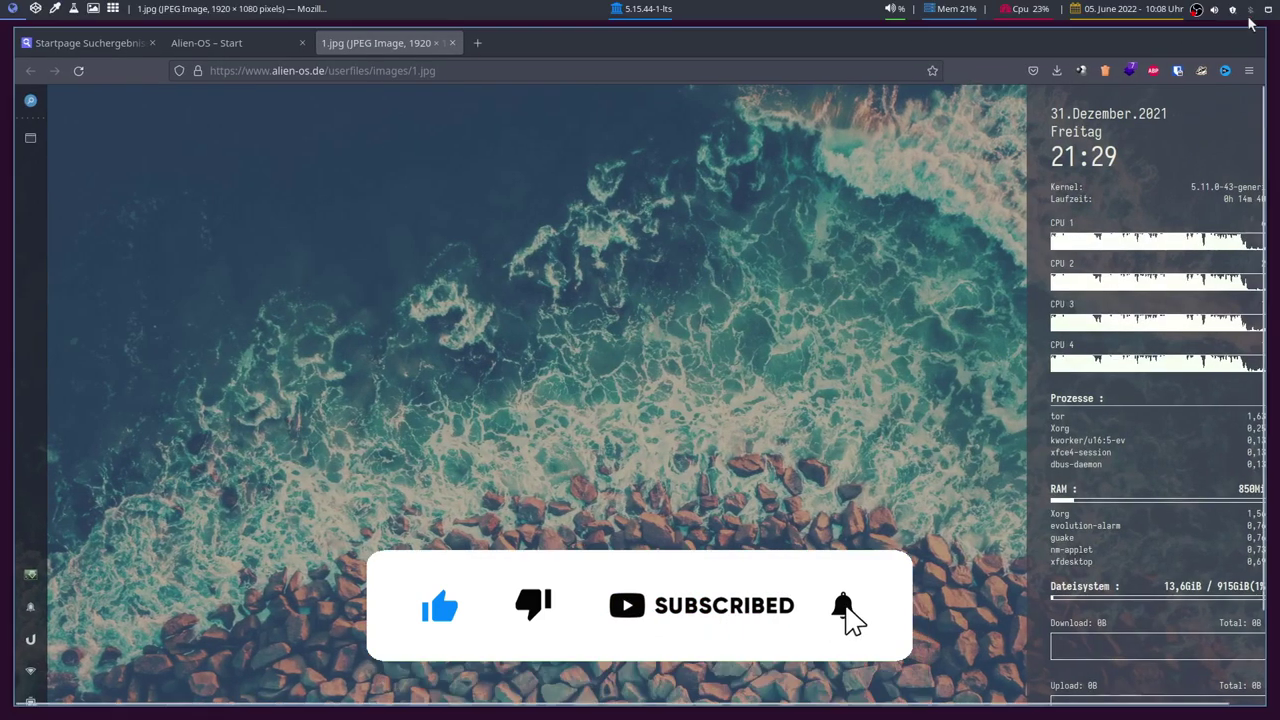
pyautogui.click(452, 44)
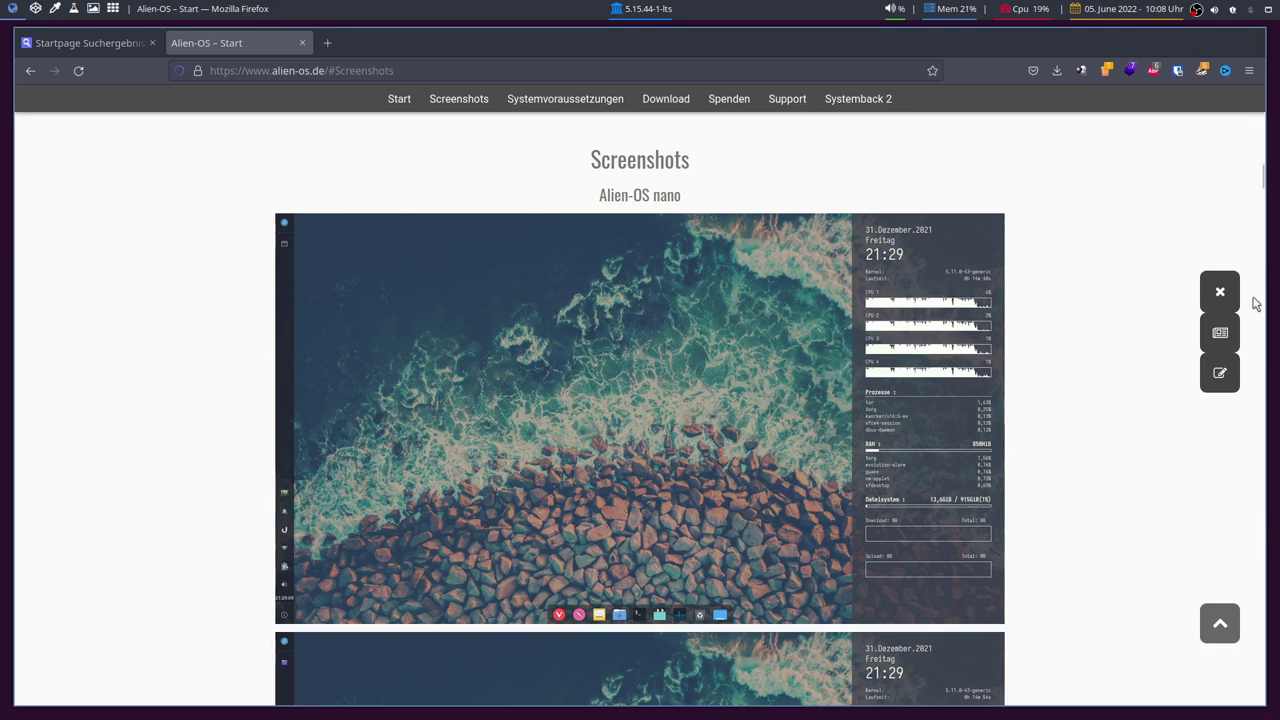
pyautogui.moveTo(1260, 171); pyautogui.dragTo(1262, 90)
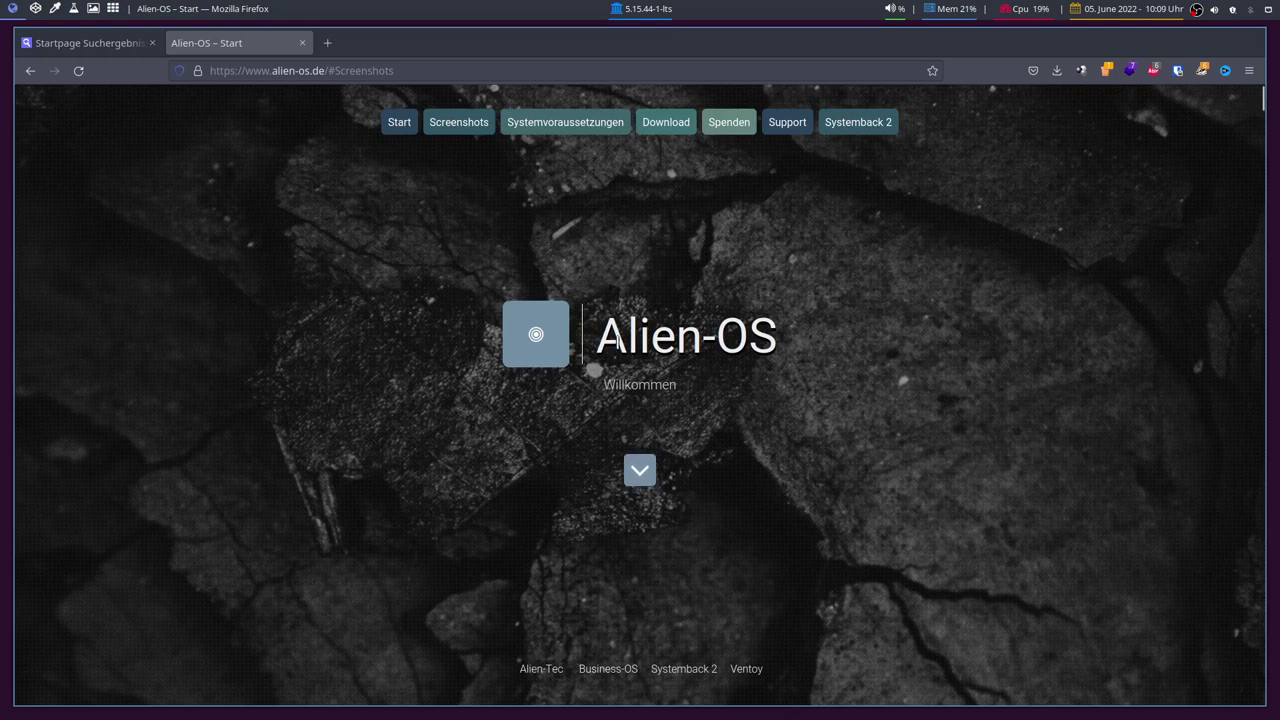
pyautogui.moveTo(596, 340); pyautogui.dragTo(789, 345)
pyautogui.hotkey('ctrl', 'c')
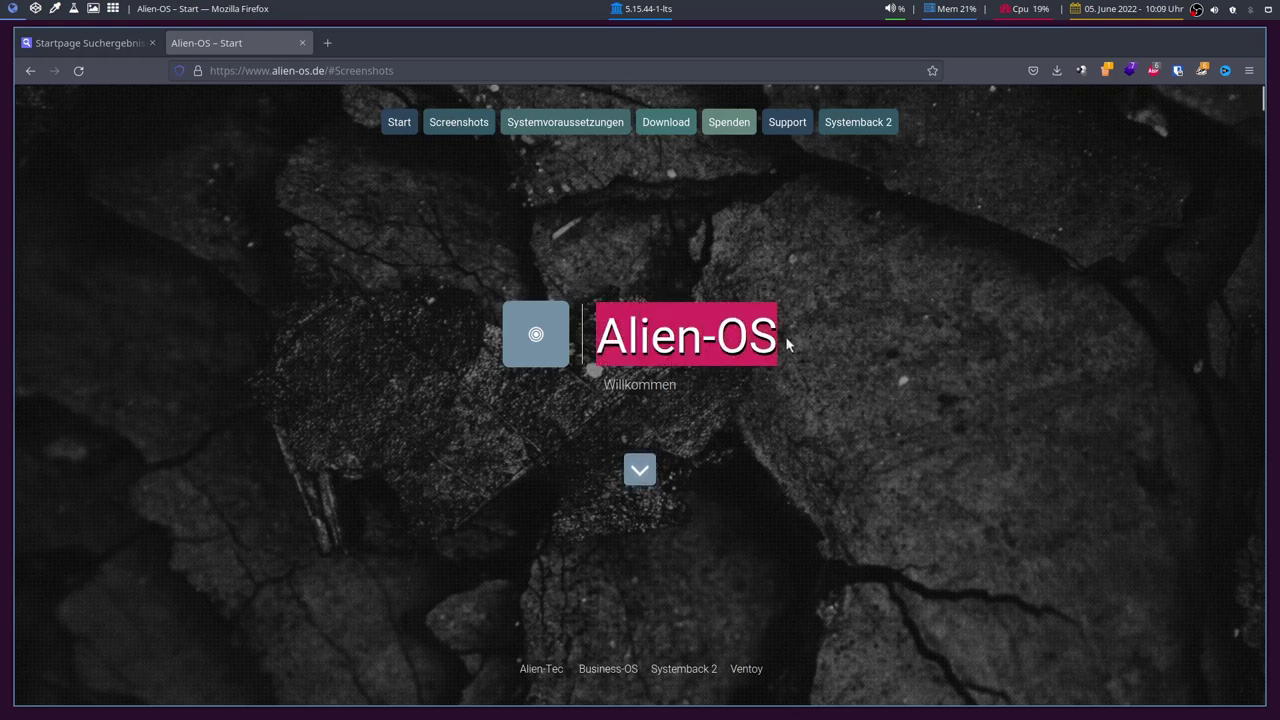
# Step: Open distrowatch.com in a new tab and search its distribution field for Alien-OS
pyautogui.click(327, 42)
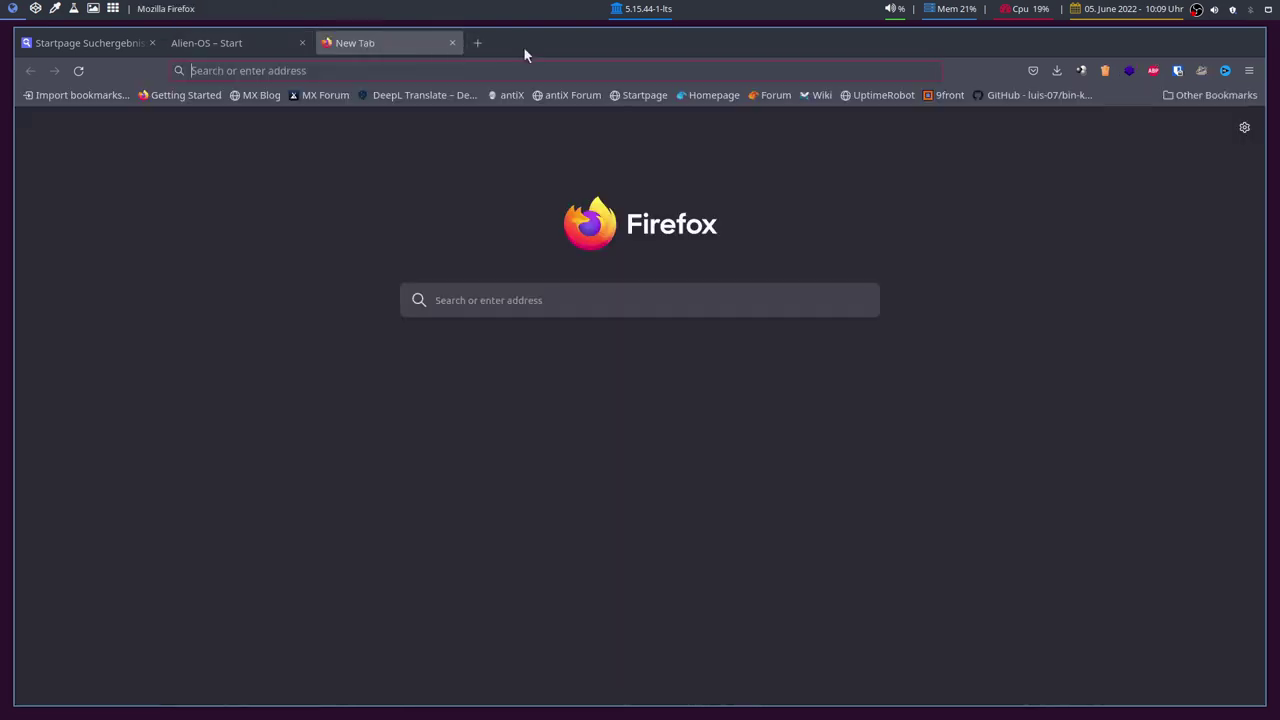
pyautogui.write('distrowatch.com/')
pyautogui.press('Return')
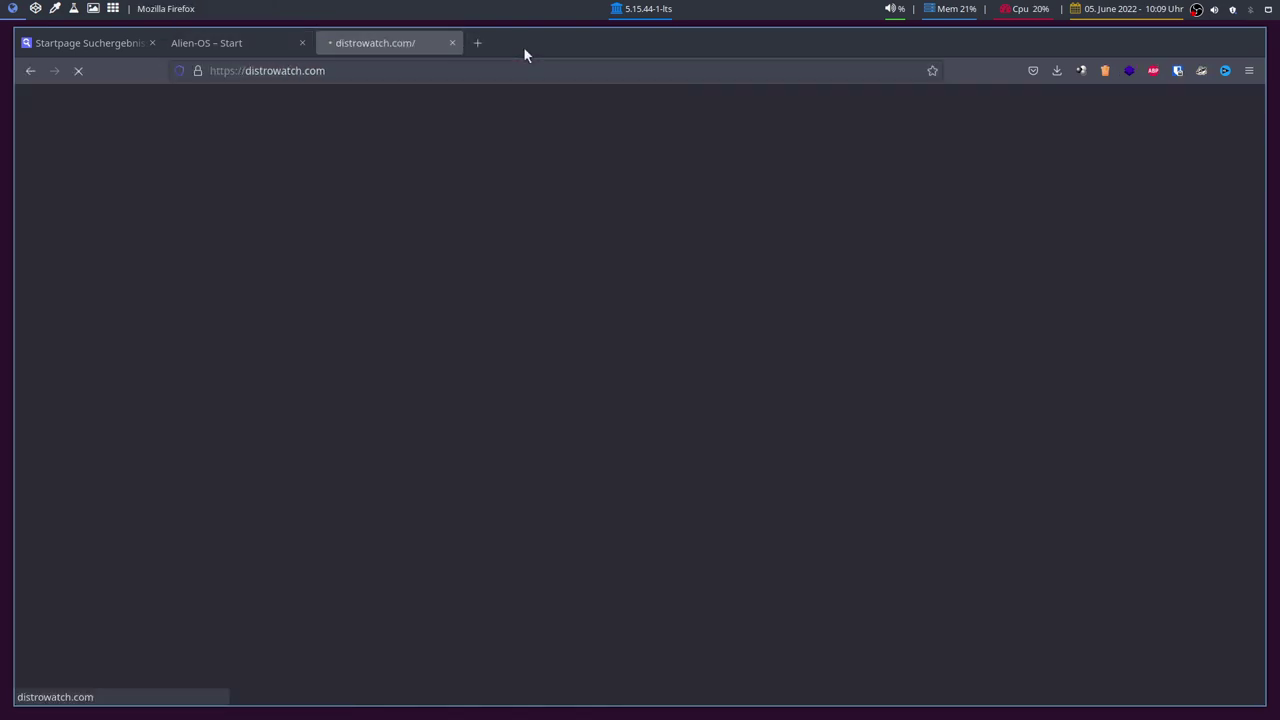
pyautogui.click(143, 155)
pyautogui.hotkey('ctrl', 'v')
pyautogui.click(186, 159)
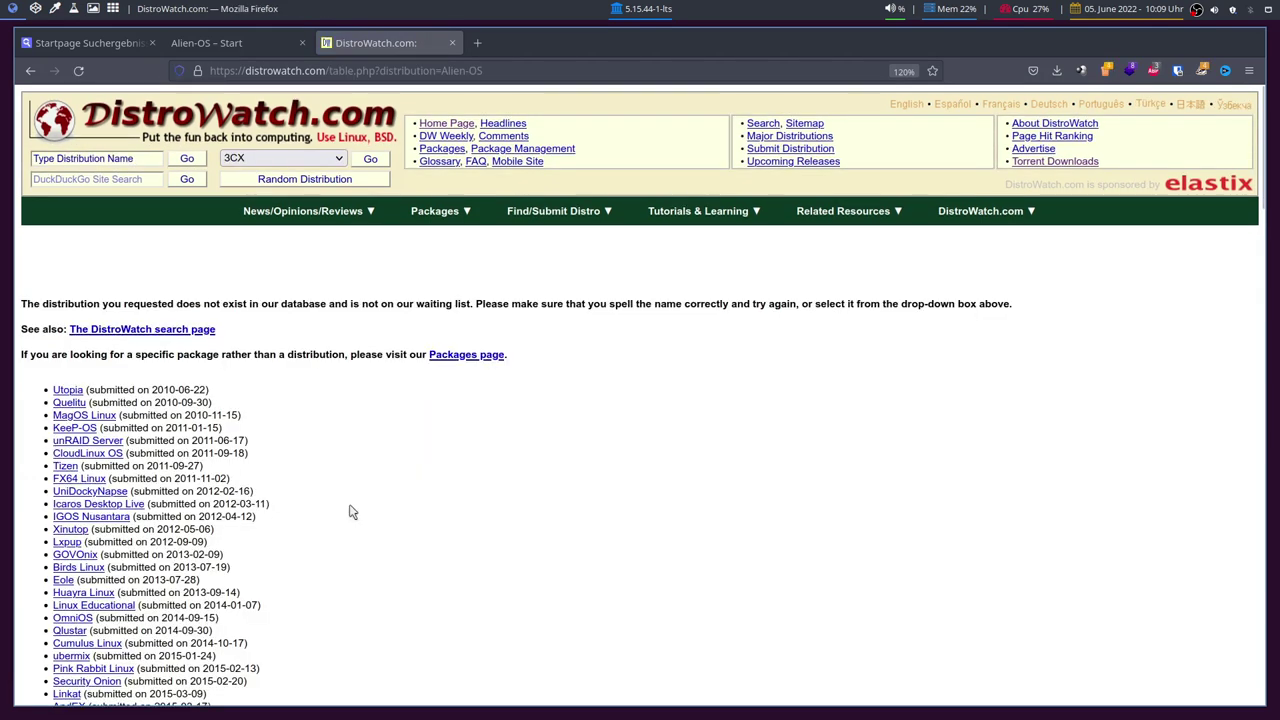
pyautogui.scroll(-4, 508, 389)
pyautogui.scroll(3, 527, 395)
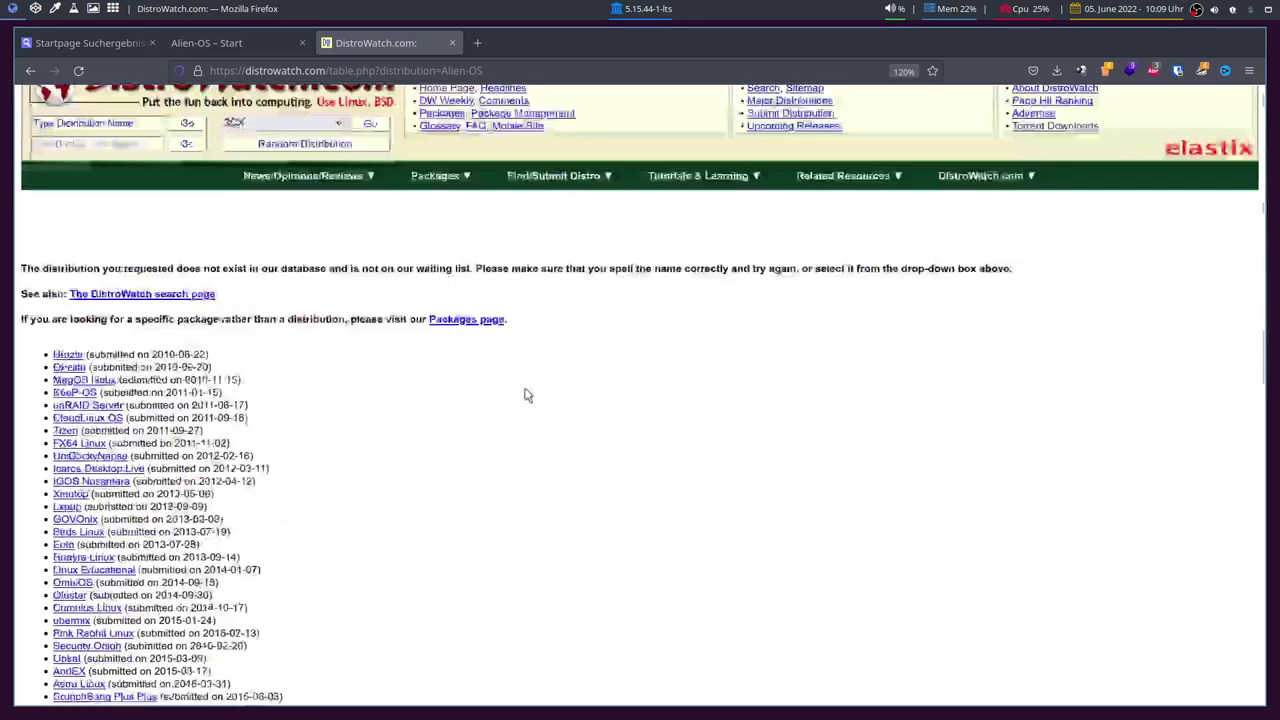
# Step: Search DistroWatch for Alien and find Alien-OS's waiting-list submission date, 2018-04-23
pyautogui.click(131, 160)
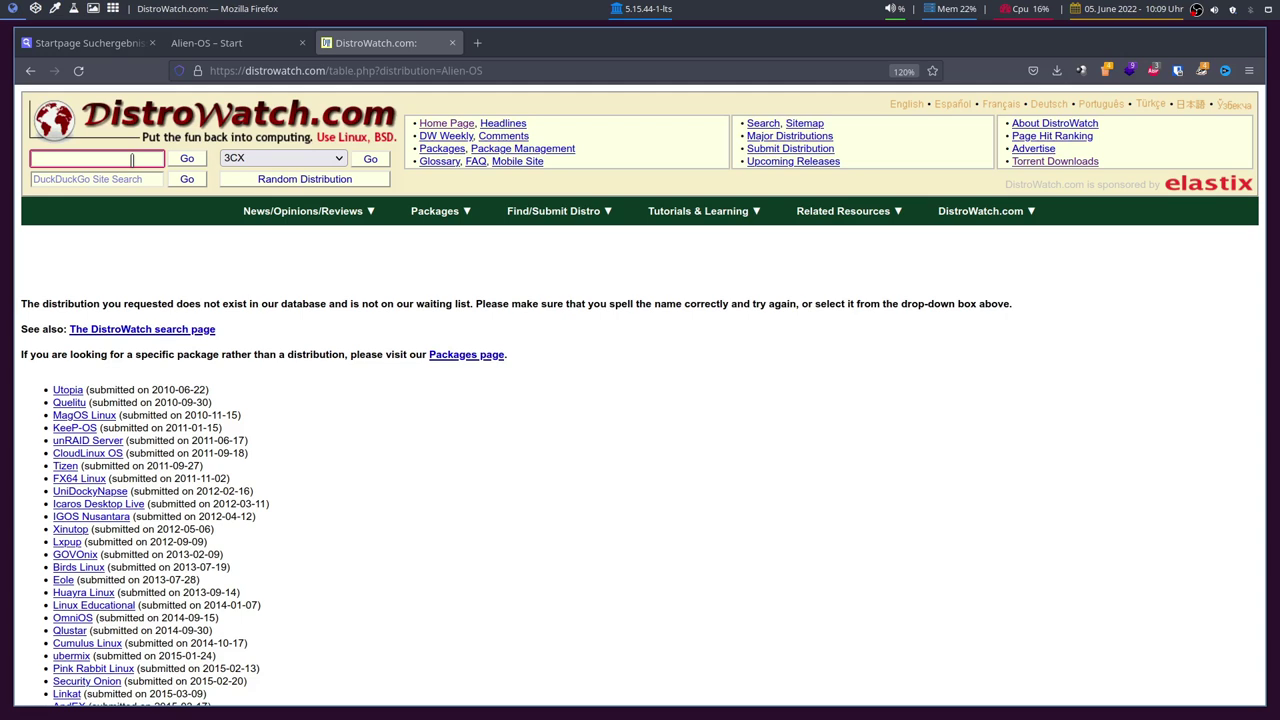
pyautogui.write('Alien')
pyautogui.press('Return')
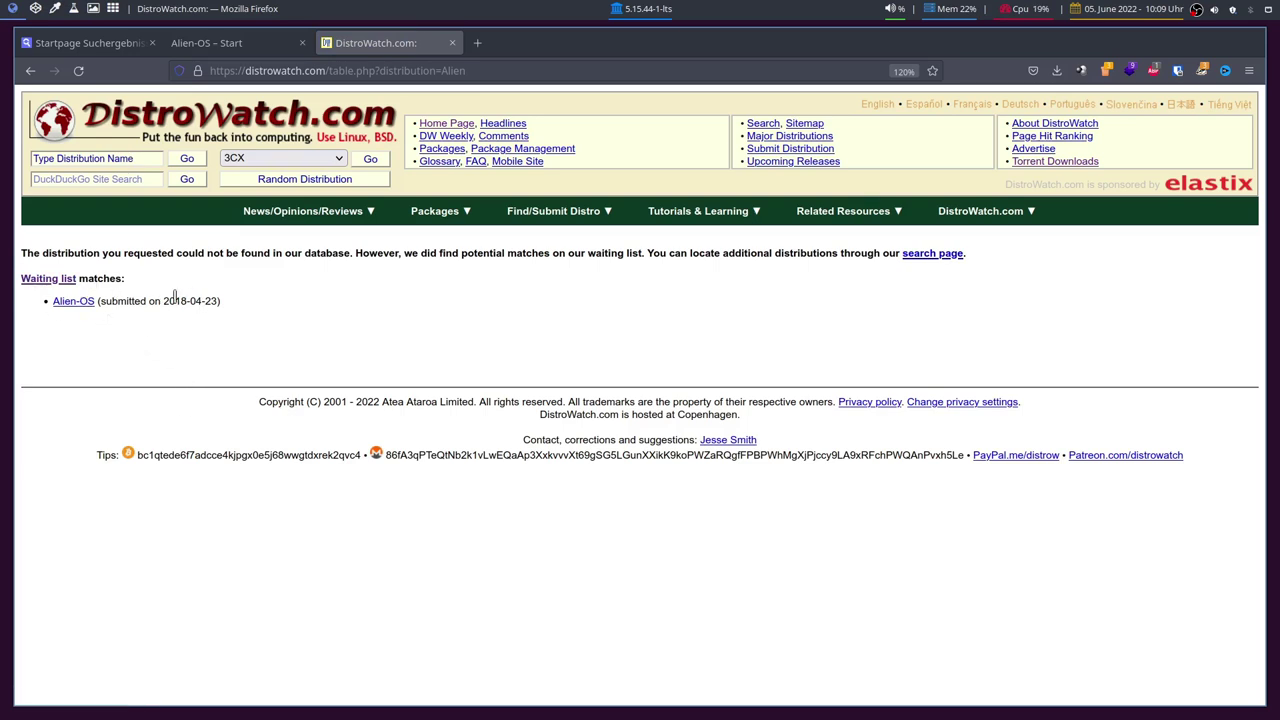
pyautogui.moveTo(160, 300); pyautogui.dragTo(218, 318)
pyautogui.click(209, 300)
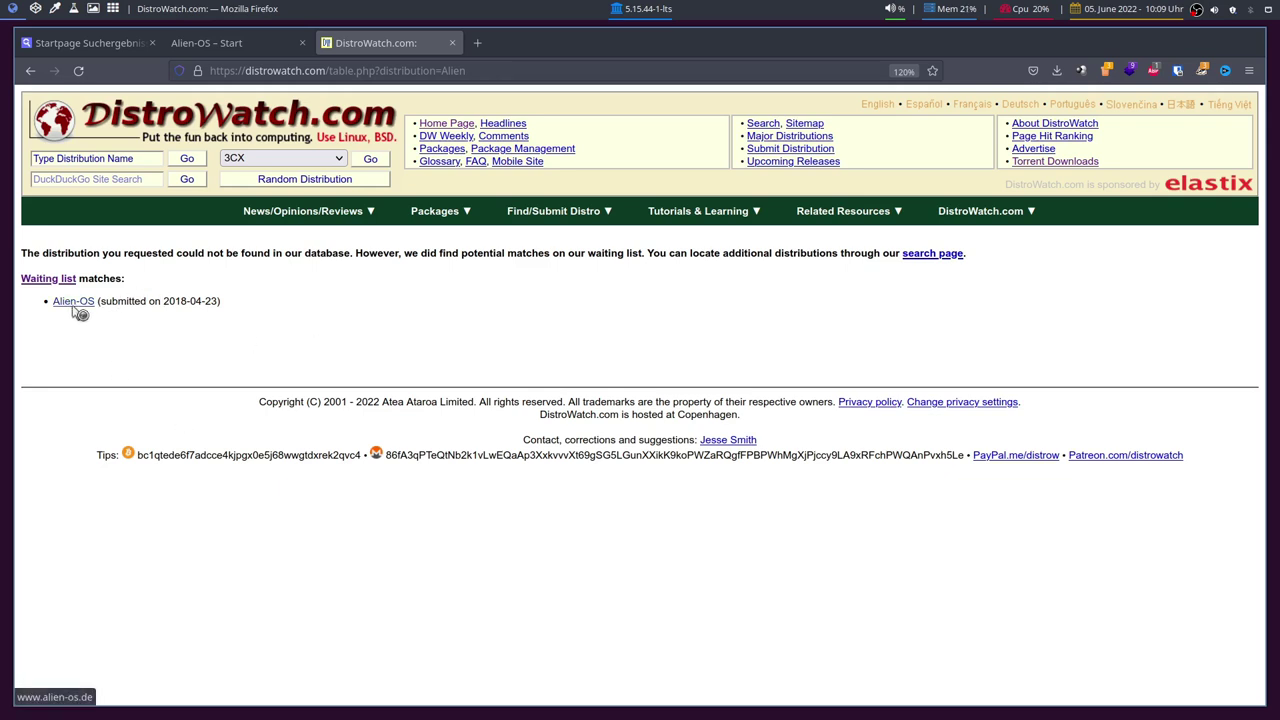
pyautogui.click(242, 40)
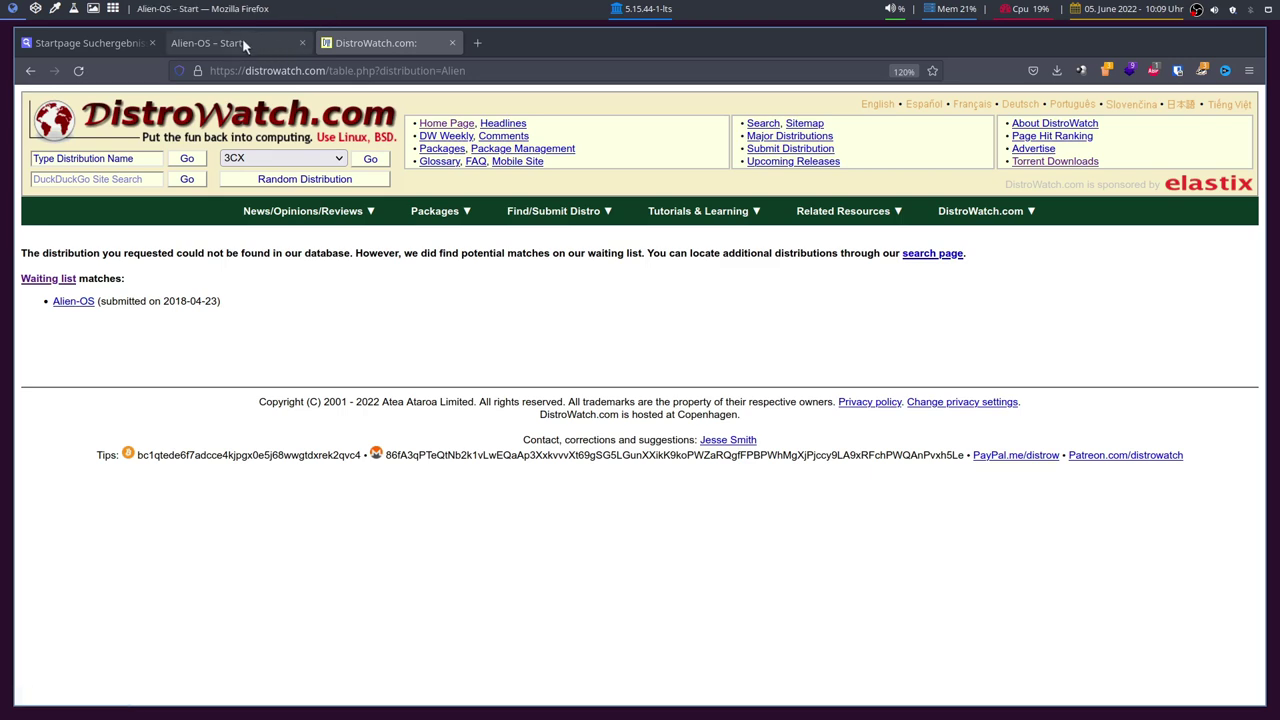
# Step: Close the DistroWatch tab and open the Alien-Tec footer link in a background tab
pyautogui.click(452, 42)
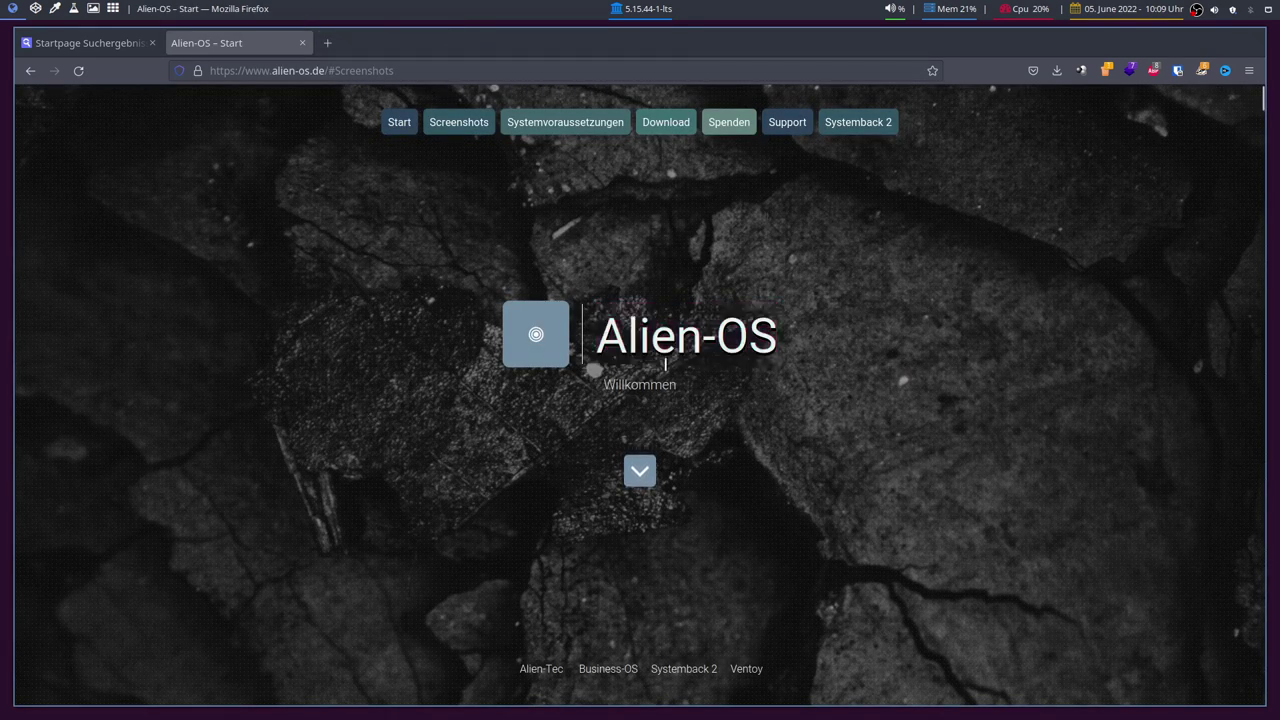
pyautogui.doubleClick(625, 382)
pyautogui.middleClick(535, 676)
pyautogui.click(387, 45)
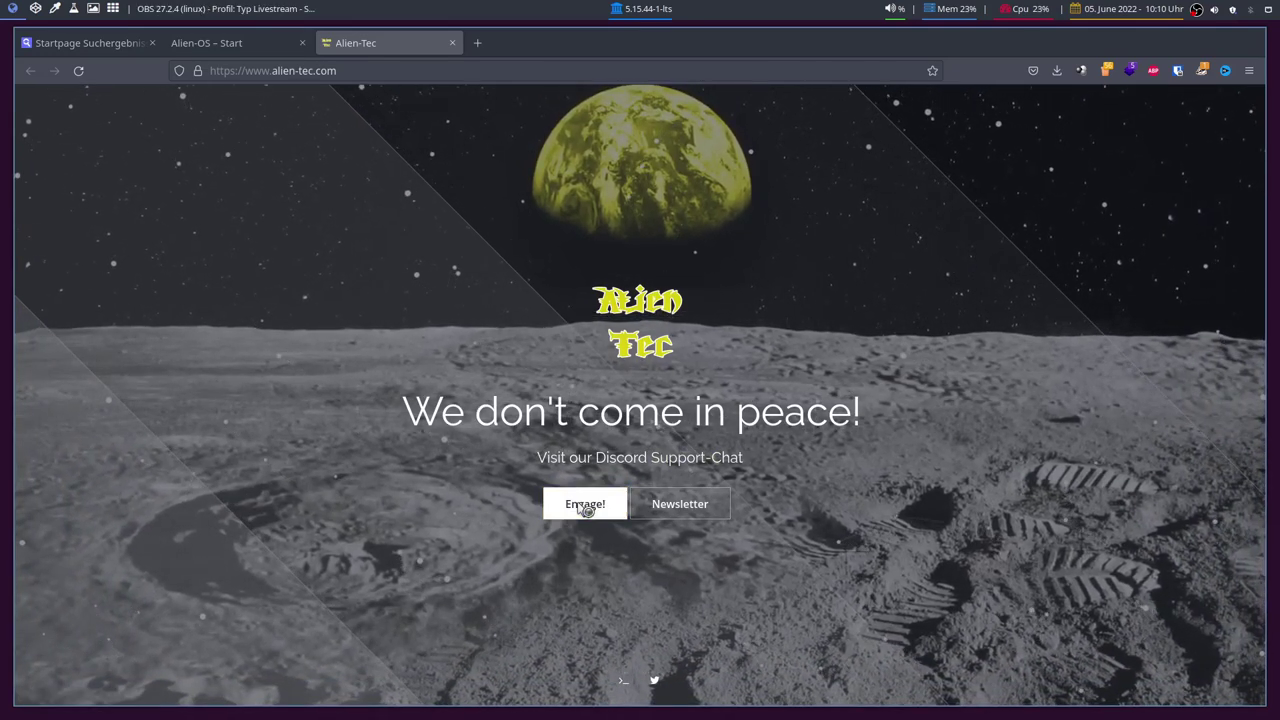
pyautogui.click(681, 458)
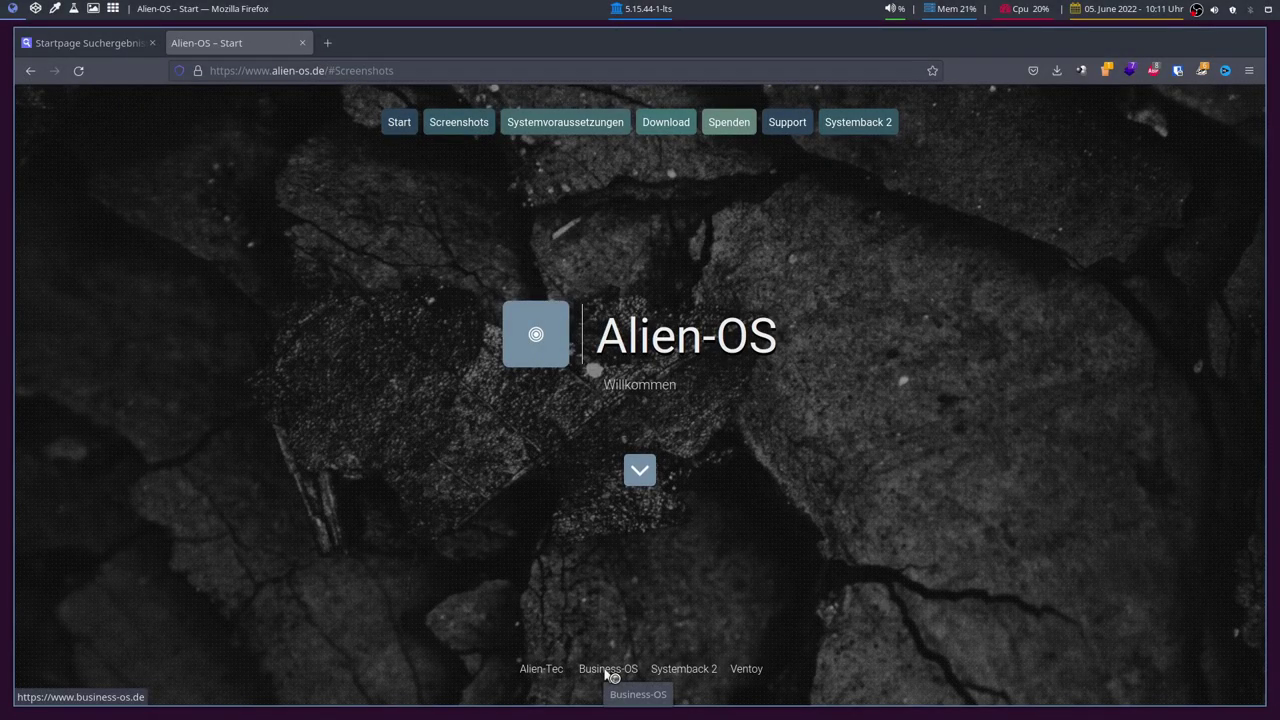
# Step: Open the Business-OS footer link in a new tab, look it over, then close it
pyautogui.middleClick(609, 670)
pyautogui.click(392, 42)
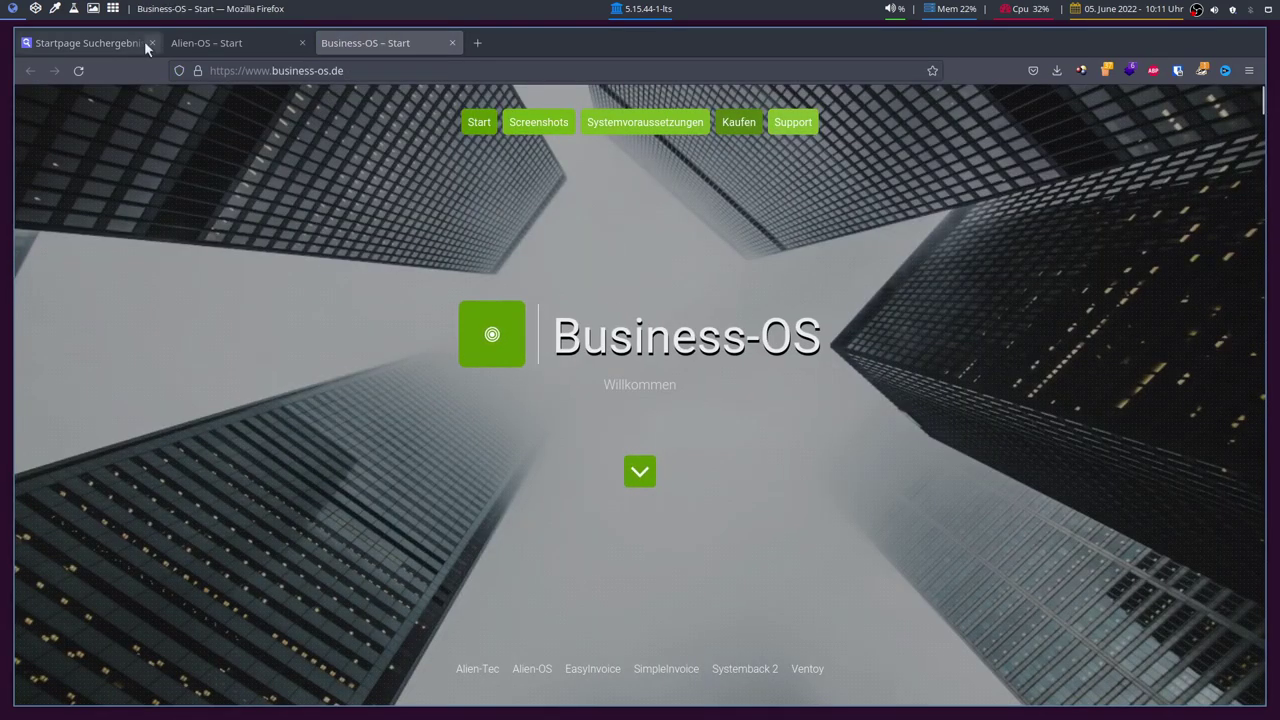
pyautogui.click(205, 43)
pyautogui.click(381, 44)
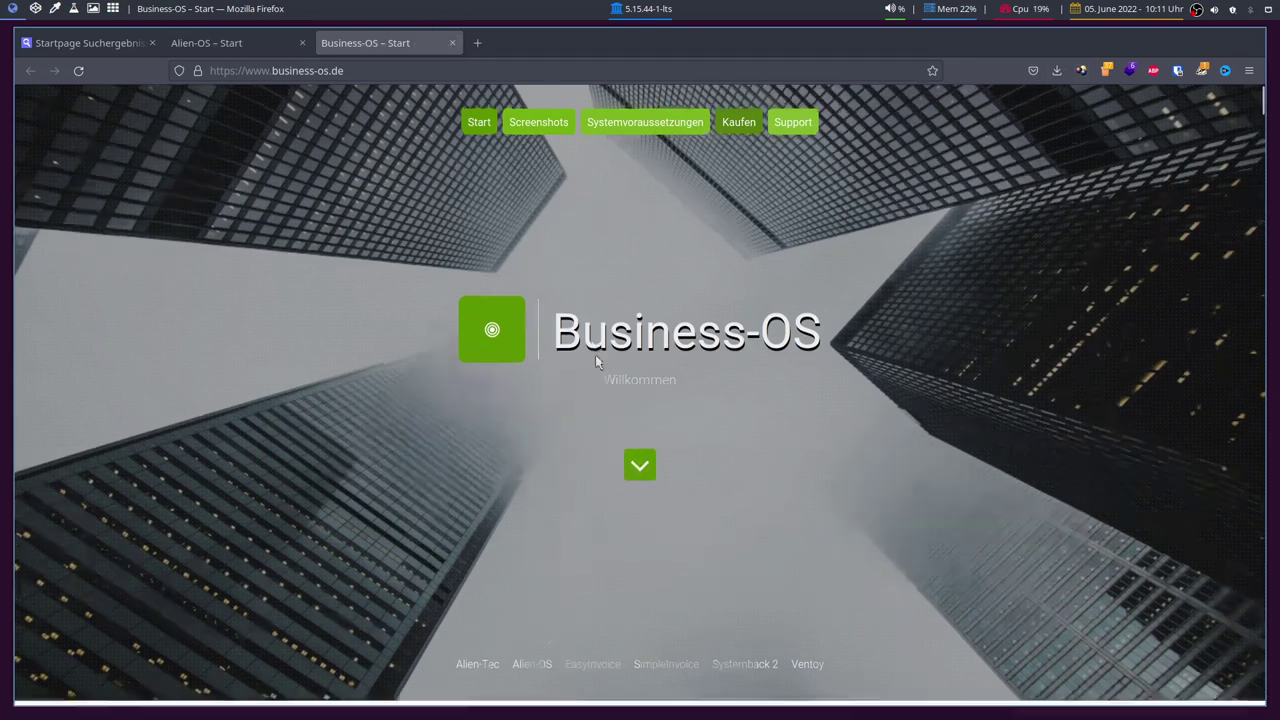
pyautogui.scroll(-7, 595, 360)
pyautogui.scroll(2, 568, 337)
pyautogui.scroll(5, 555, 310)
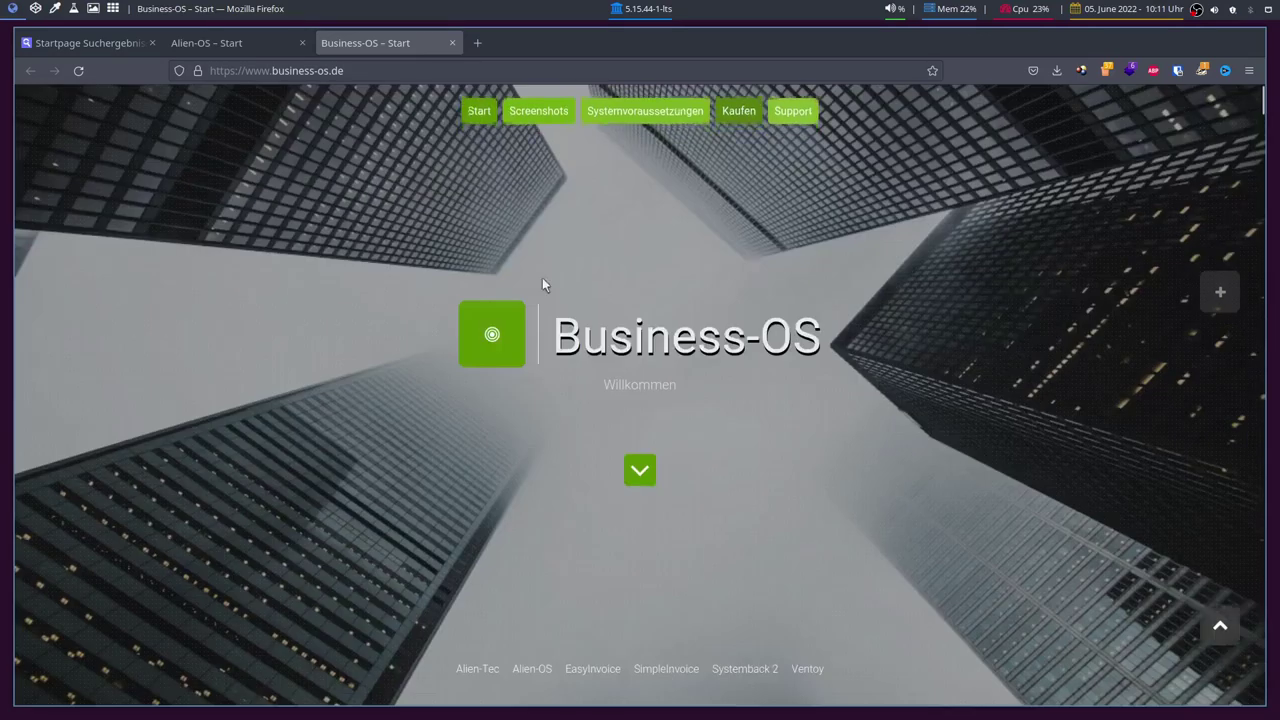
pyautogui.click(451, 46)
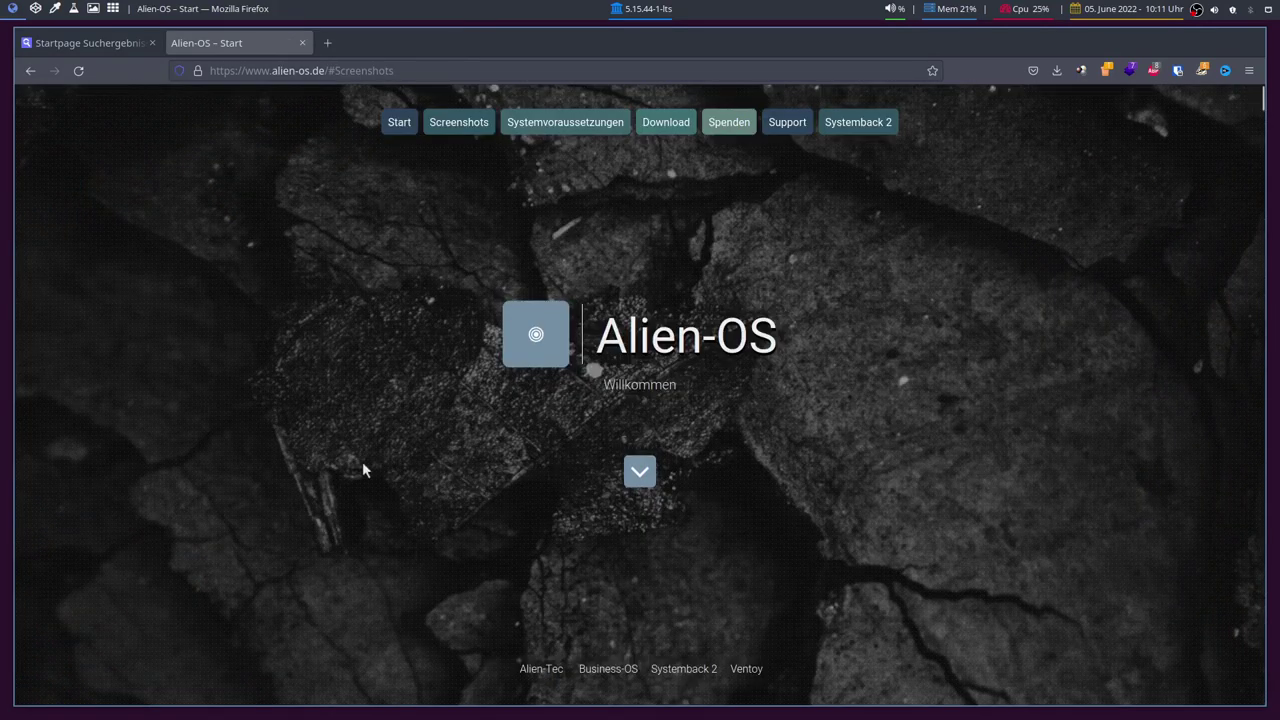
# Step: Scroll alien-os.de down to the system requirements: 2GB RAM, 25GB disk, 256MB graphics
pyautogui.scroll(-4, 300, 390)
pyautogui.scroll(-3, 290, 347)
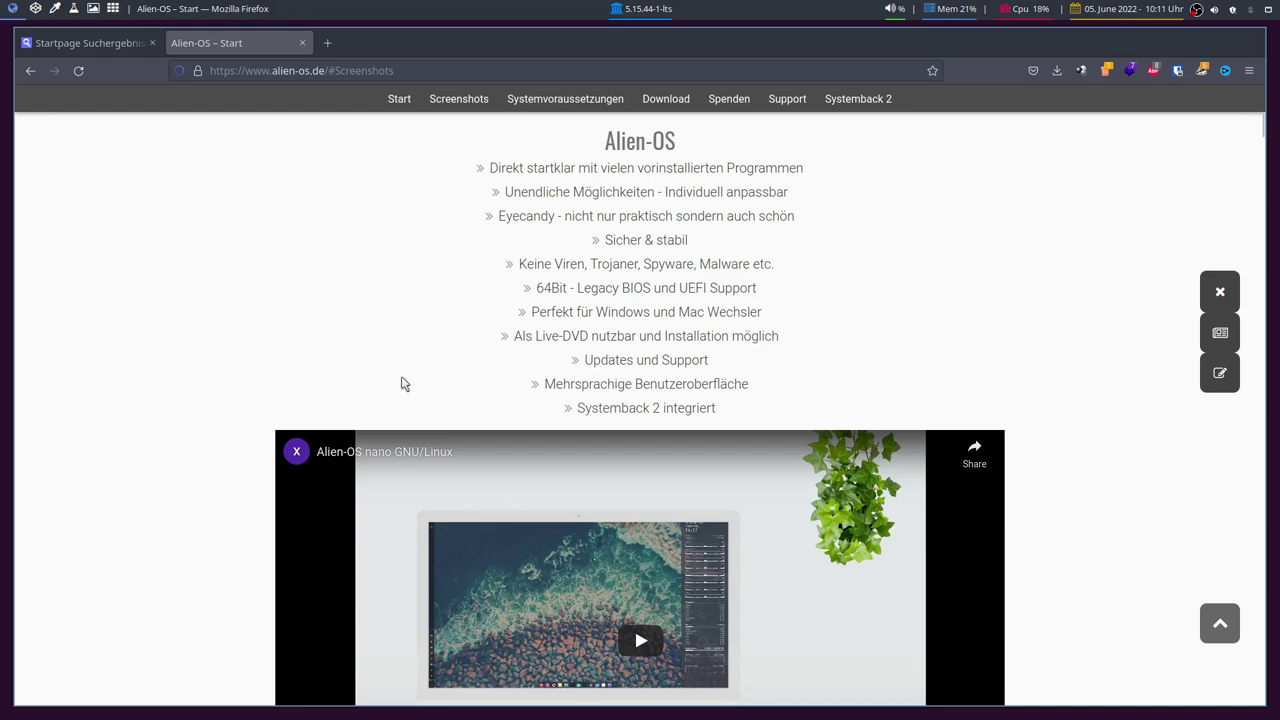
pyautogui.moveTo(590, 408); pyautogui.dragTo(731, 423)
pyautogui.click(644, 408)
pyautogui.scroll(-3, 74, 331)
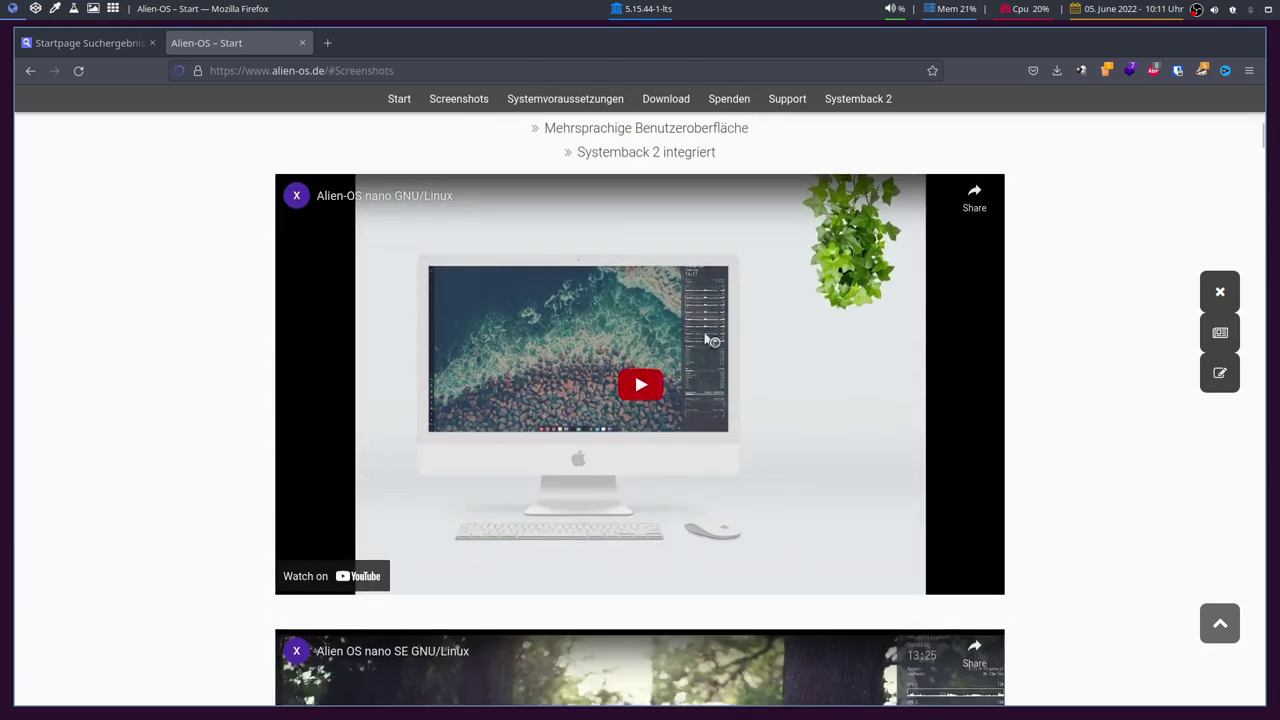
pyautogui.scroll(-6, 154, 394)
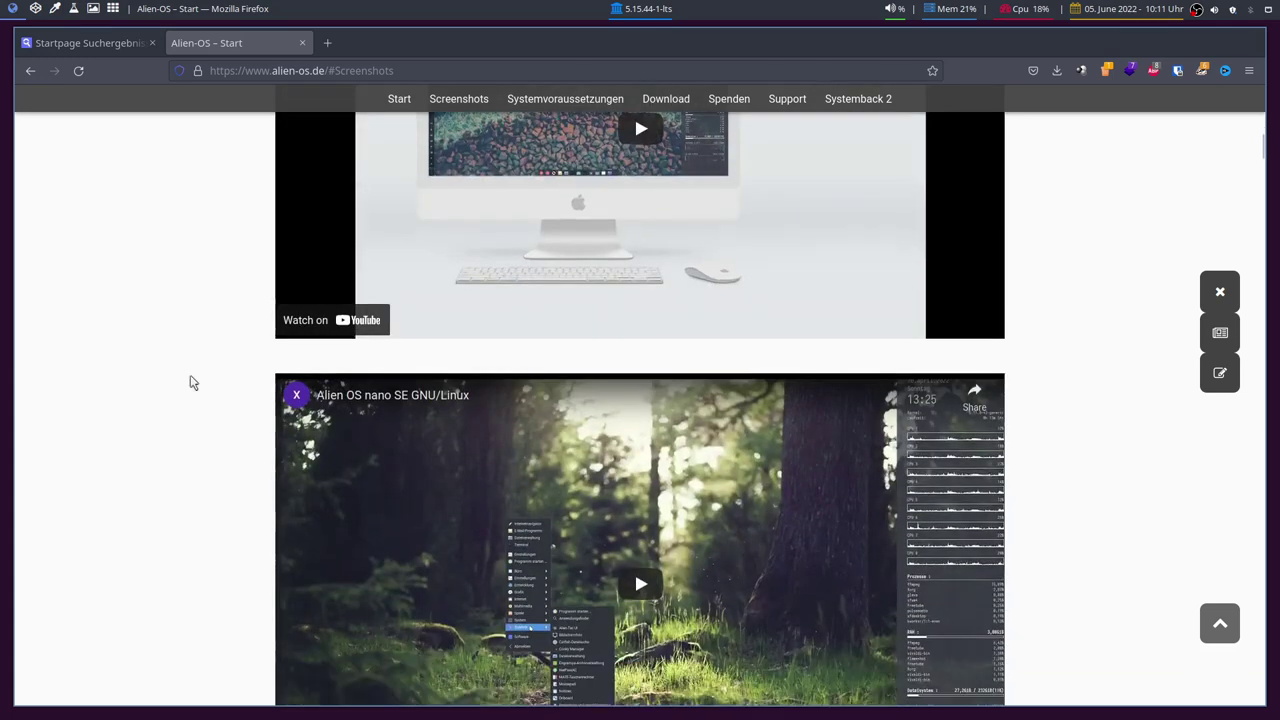
pyautogui.scroll(-5, 274, 380)
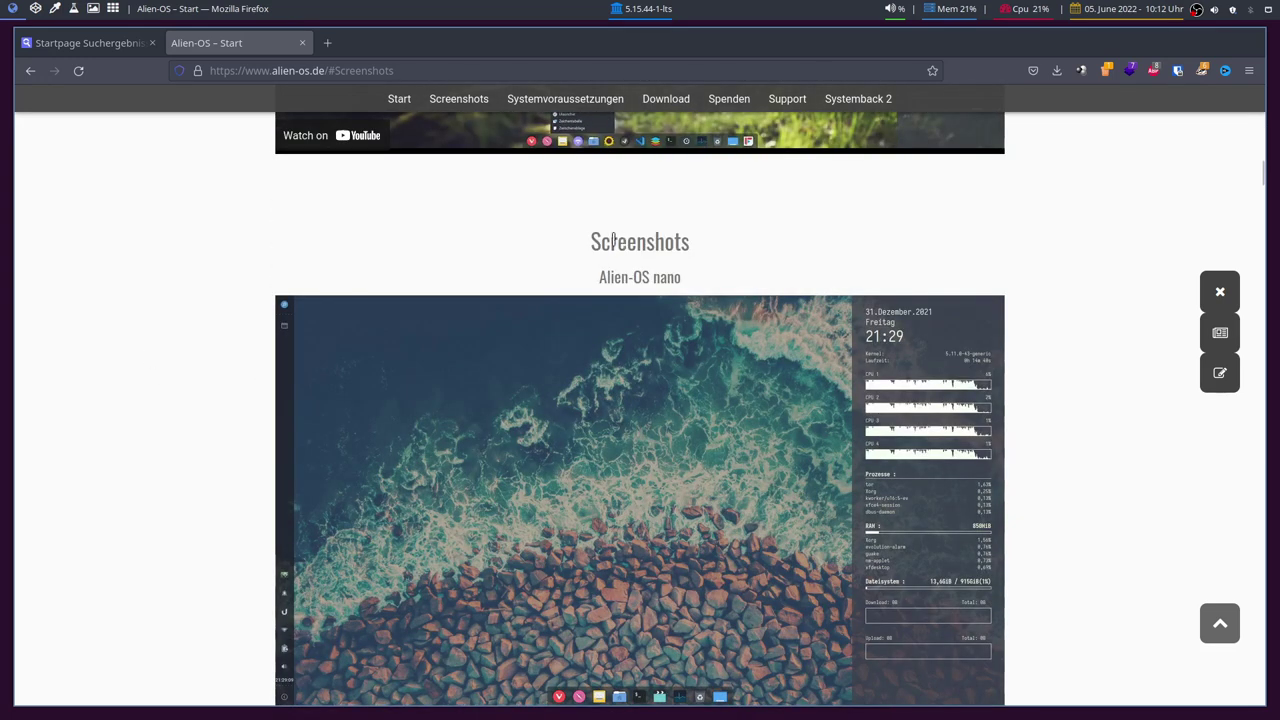
pyautogui.moveTo(606, 279); pyautogui.dragTo(646, 278)
pyautogui.click(646, 278)
pyautogui.moveTo(1262, 192); pyautogui.dragTo(1225, 554)
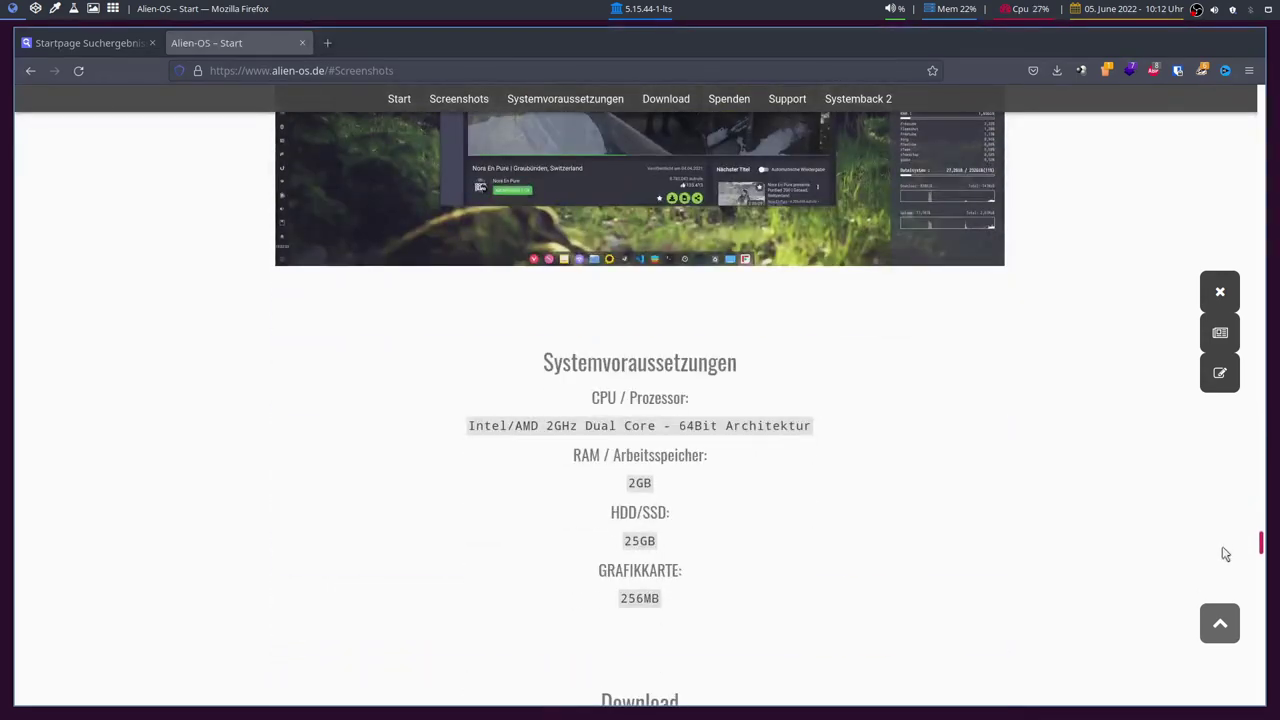
pyautogui.scroll(-3, 894, 474)
pyautogui.scroll(2, 686, 320)
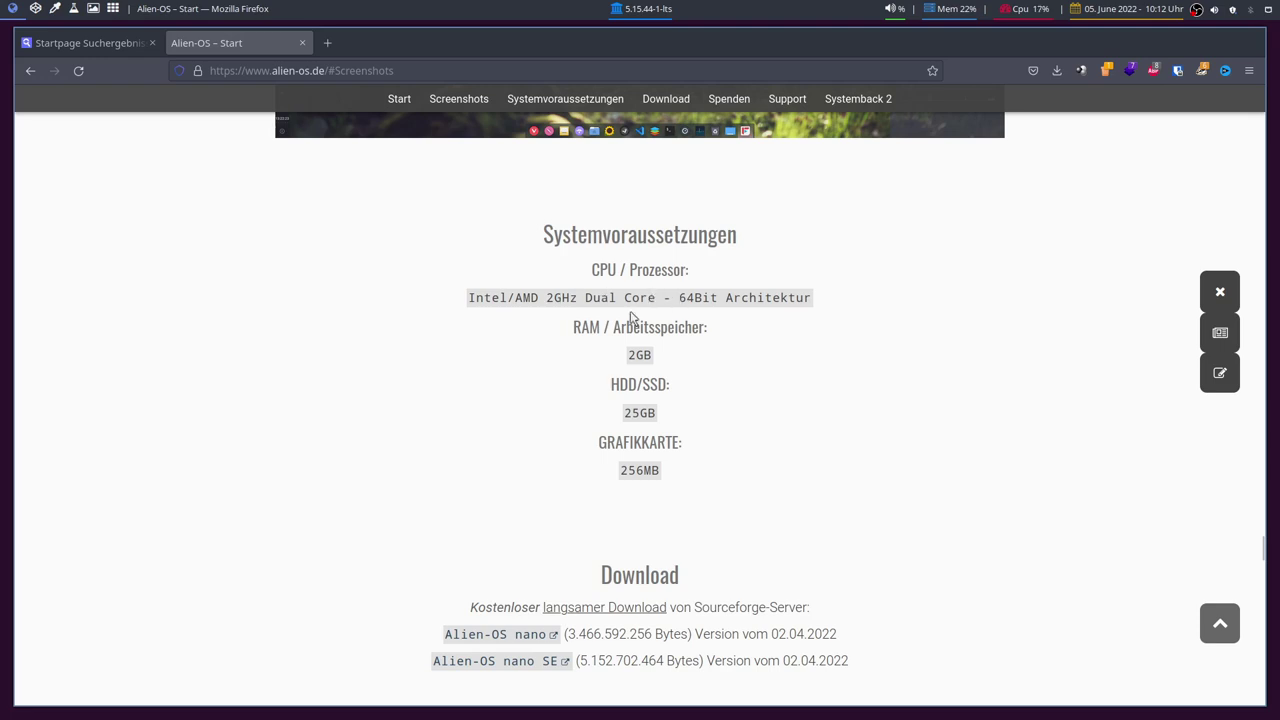
pyautogui.scroll(5, 610, 318)
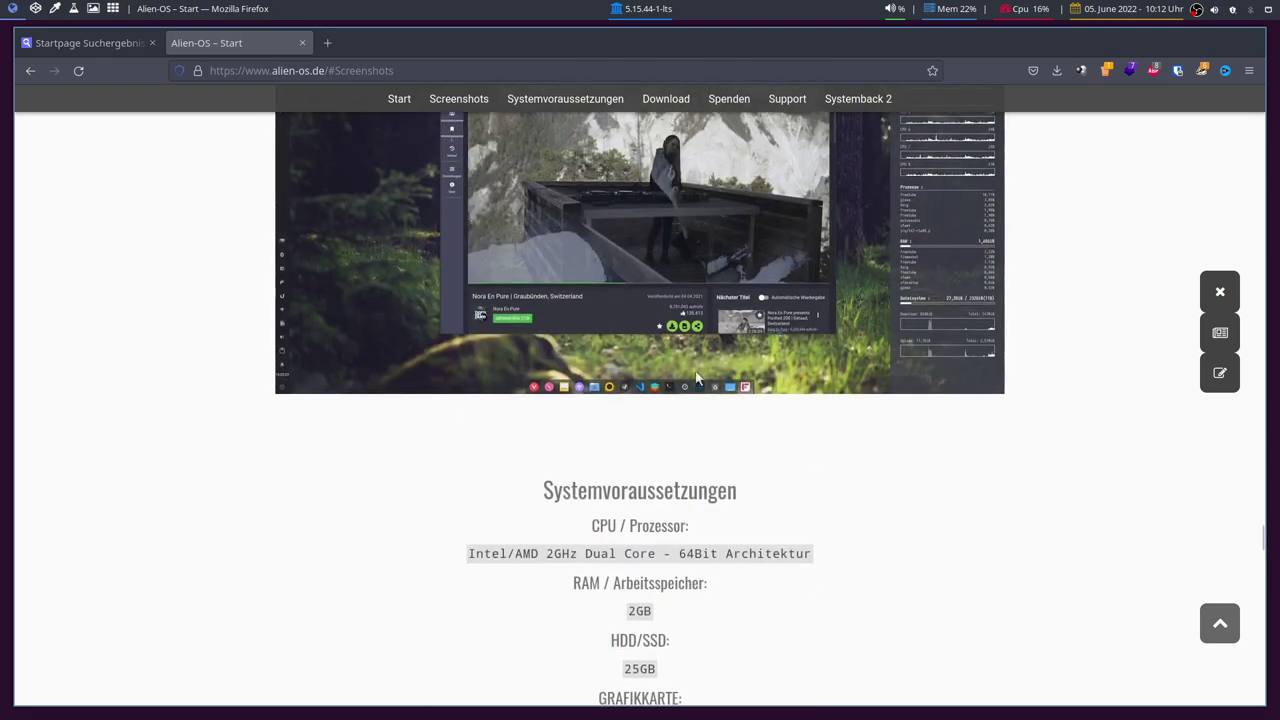
pyautogui.scroll(-2, 697, 378)
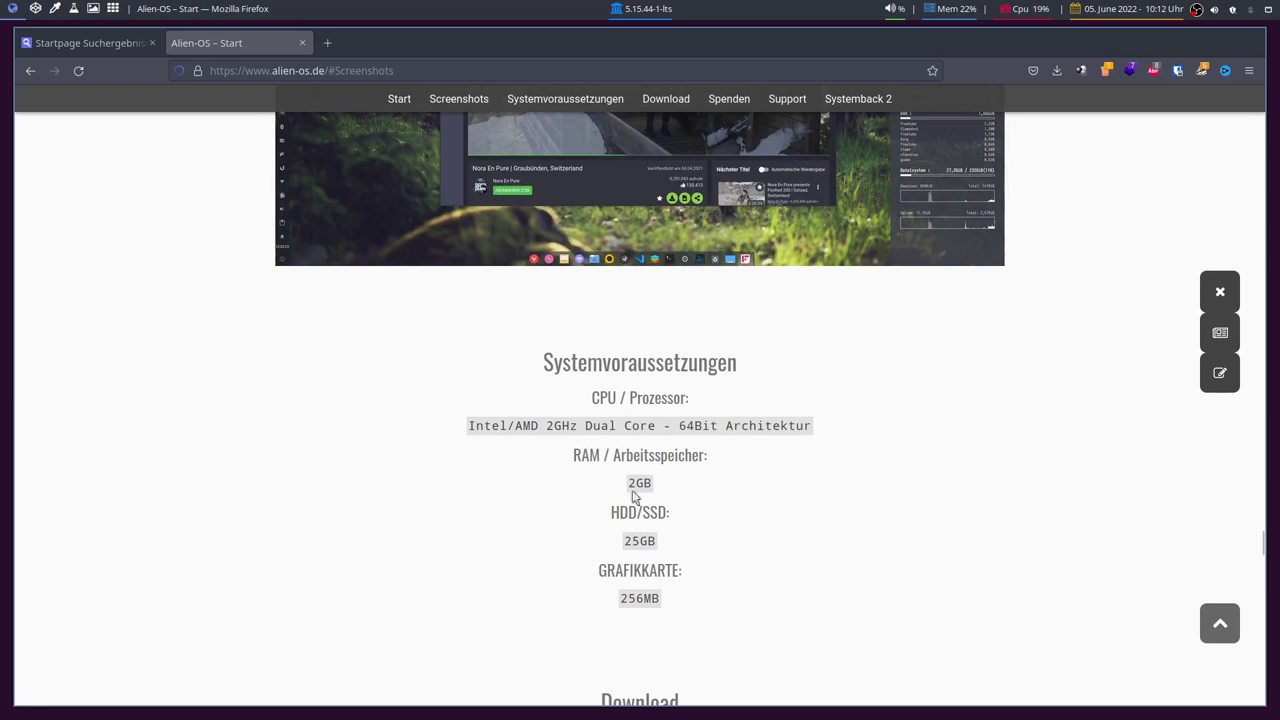
pyautogui.scroll(-5, 656, 490)
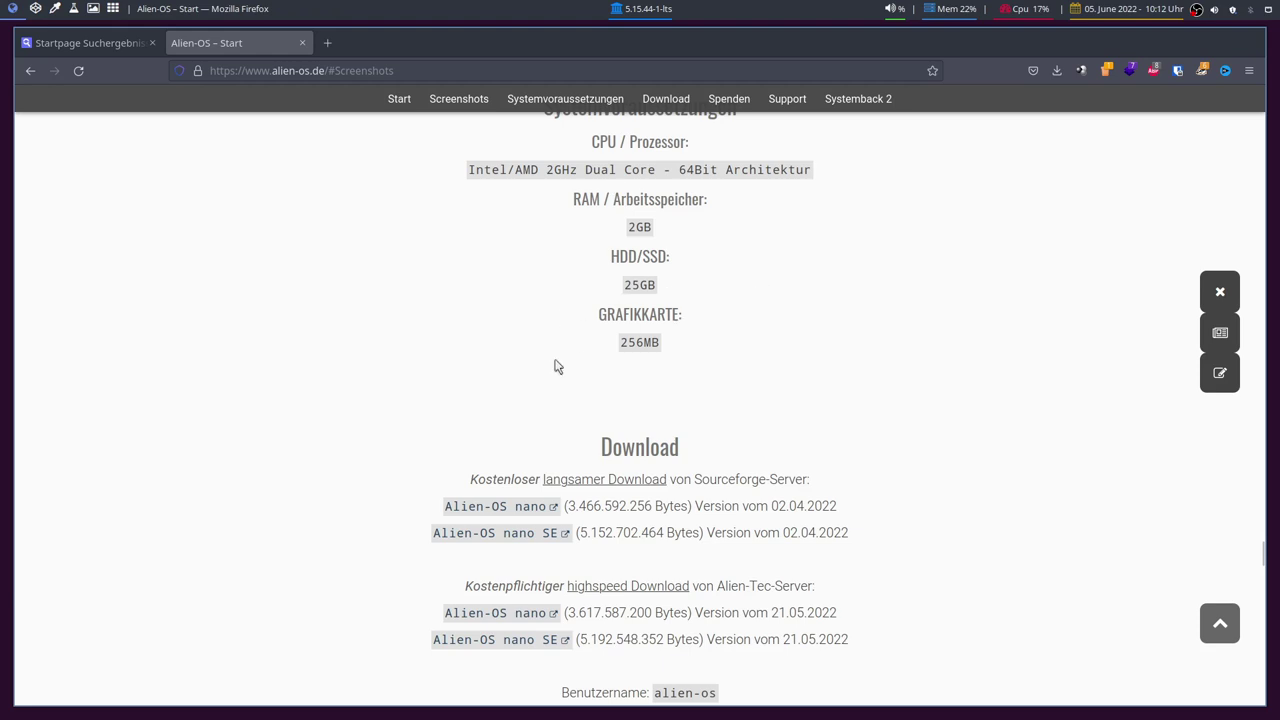
# Step: Check the Alien-OS nano SE file size, then follow the €2.99 paid highspeed download link
pyautogui.scroll(-5, 557, 366)
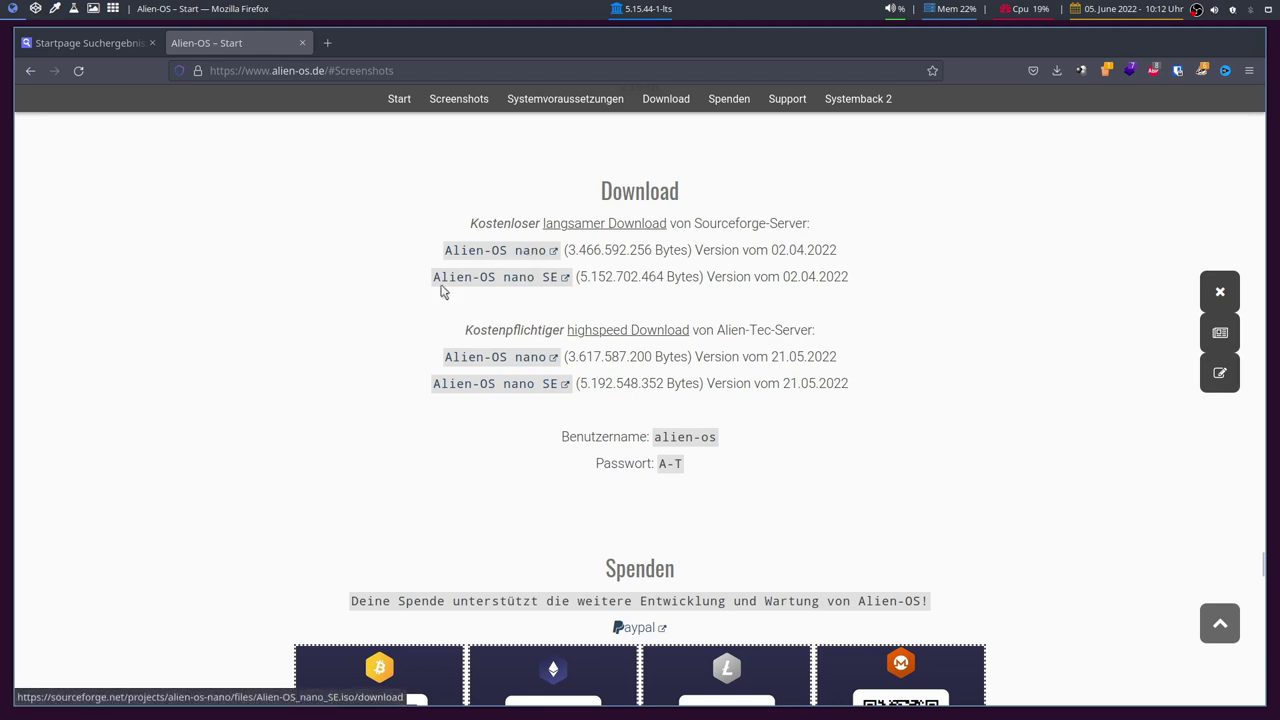
pyautogui.click(551, 290)
pyautogui.moveTo(580, 277); pyautogui.dragTo(595, 250)
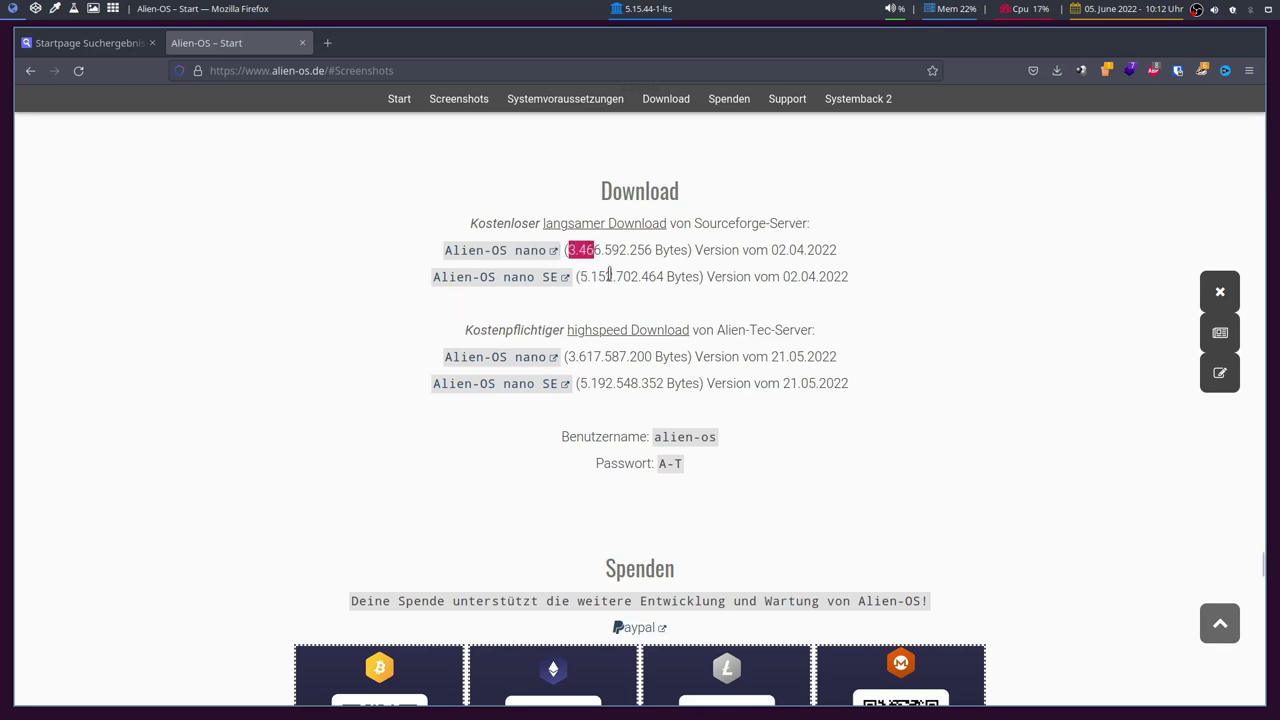
pyautogui.moveTo(580, 277); pyautogui.dragTo(604, 277)
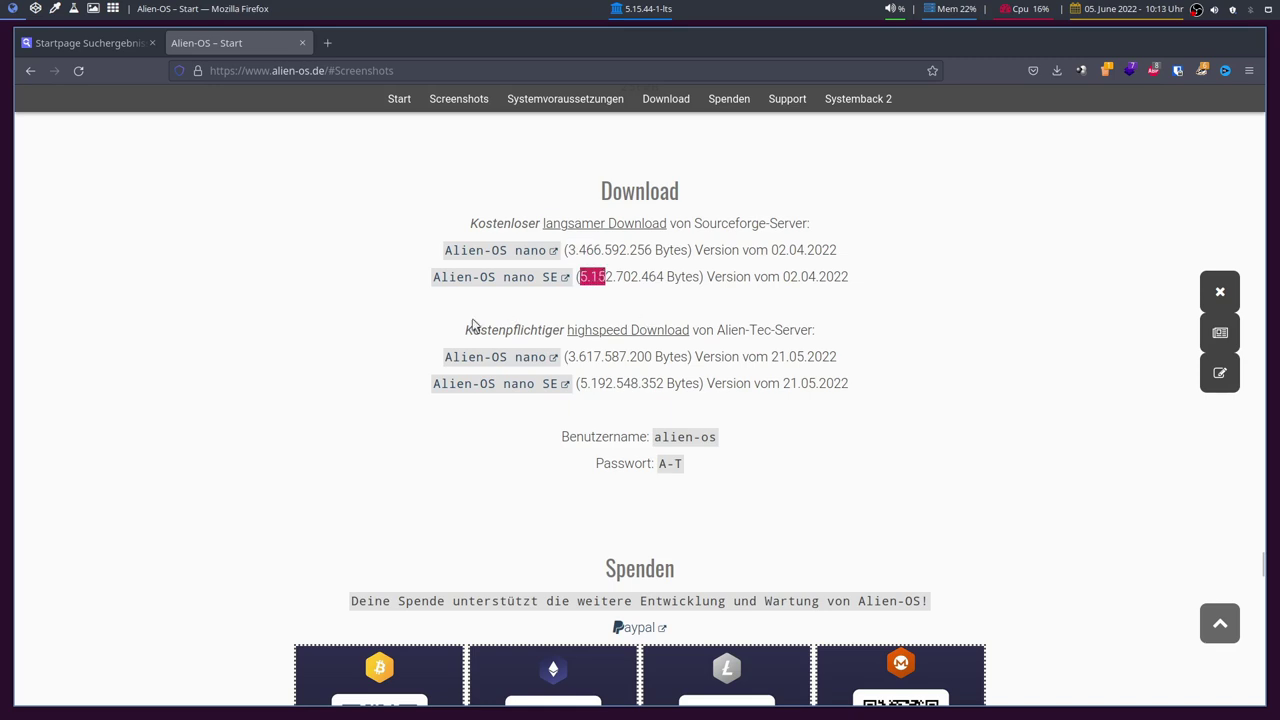
pyautogui.click(509, 305)
pyautogui.click(553, 358)
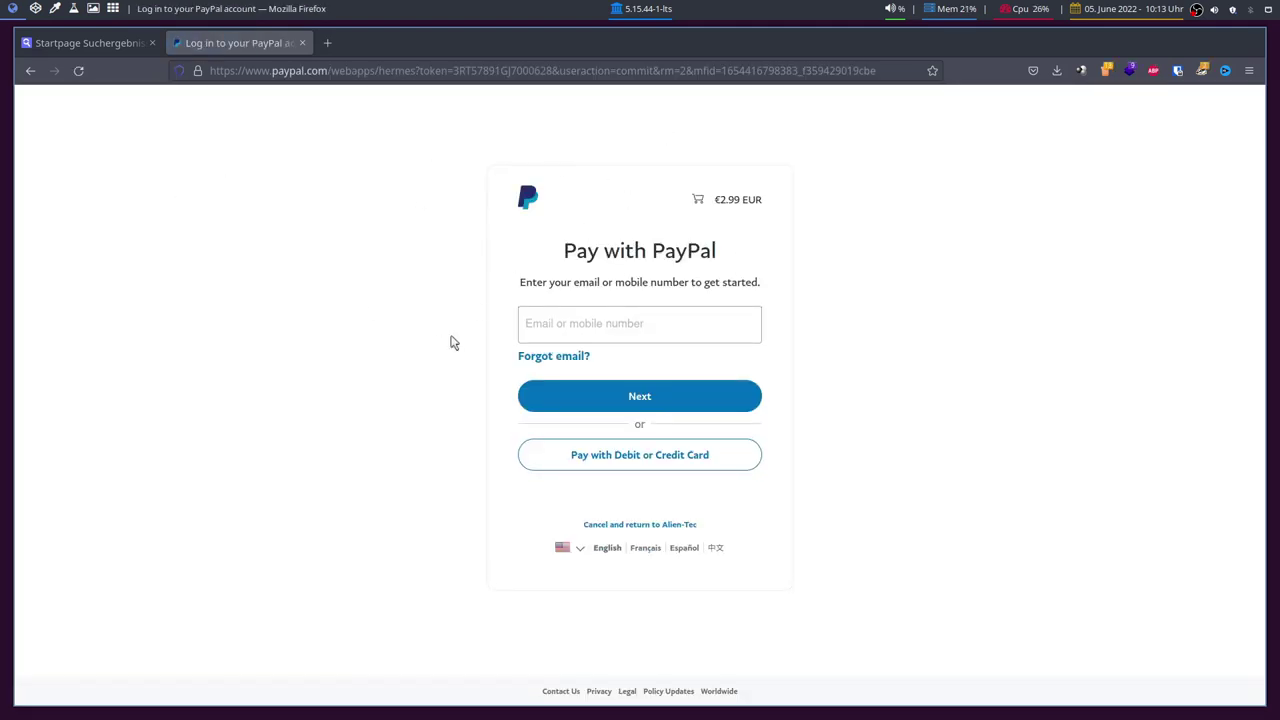
# Step: Leave the reloading €2.99 PayPal checkout and go back to the Alien-OS site
pyautogui.moveTo(724, 202); pyautogui.dragTo(736, 201)
pyautogui.click(29, 71)
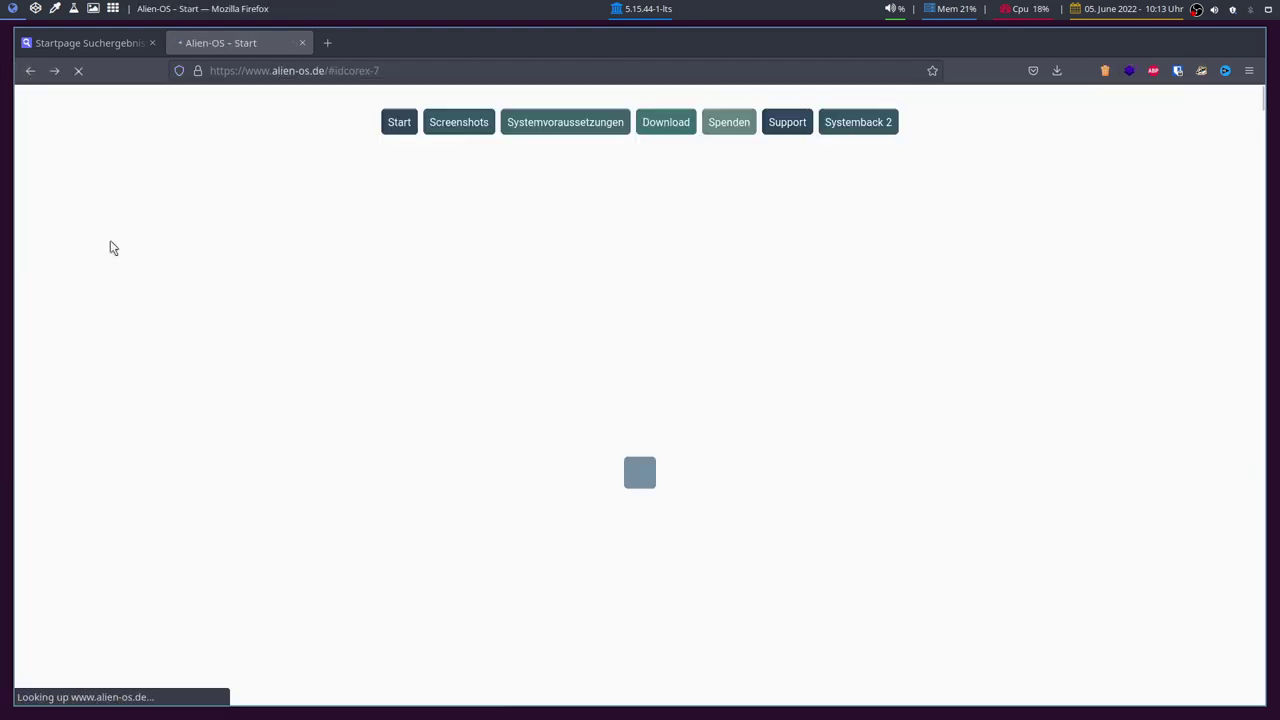
pyautogui.click(638, 469)
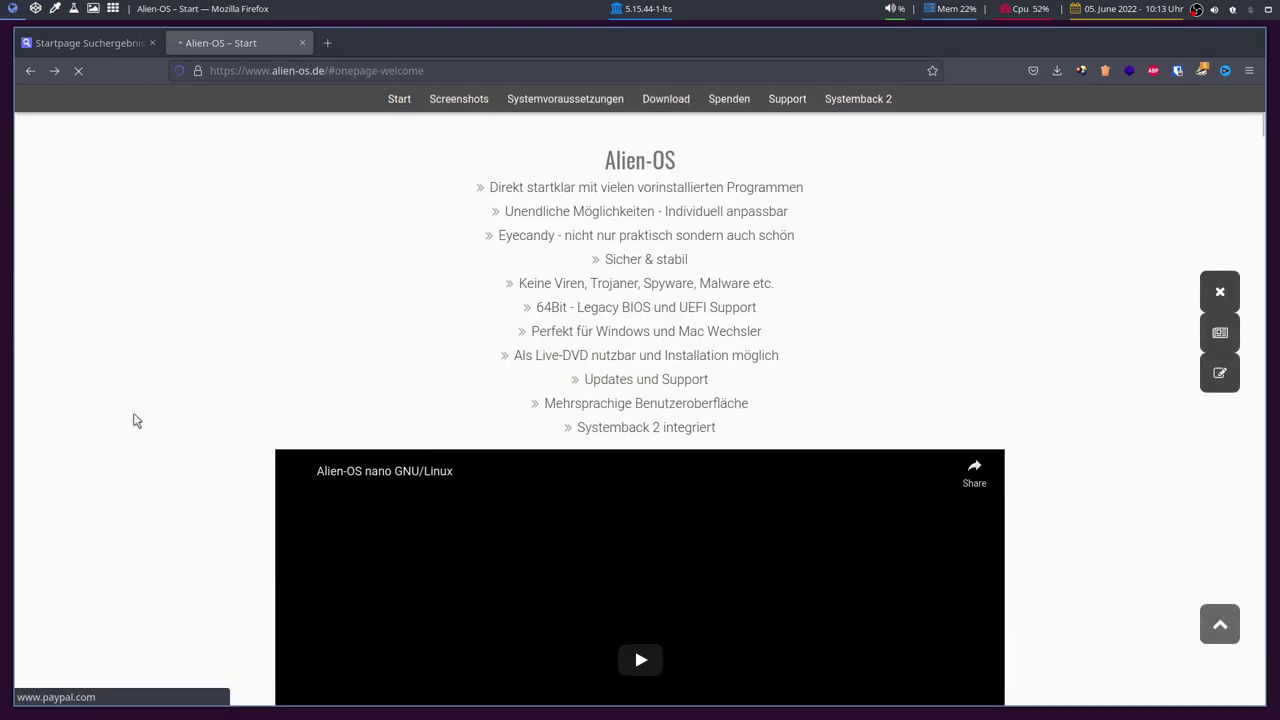
pyautogui.scroll(-5, 135, 420)
pyautogui.scroll(-5, 135, 420)
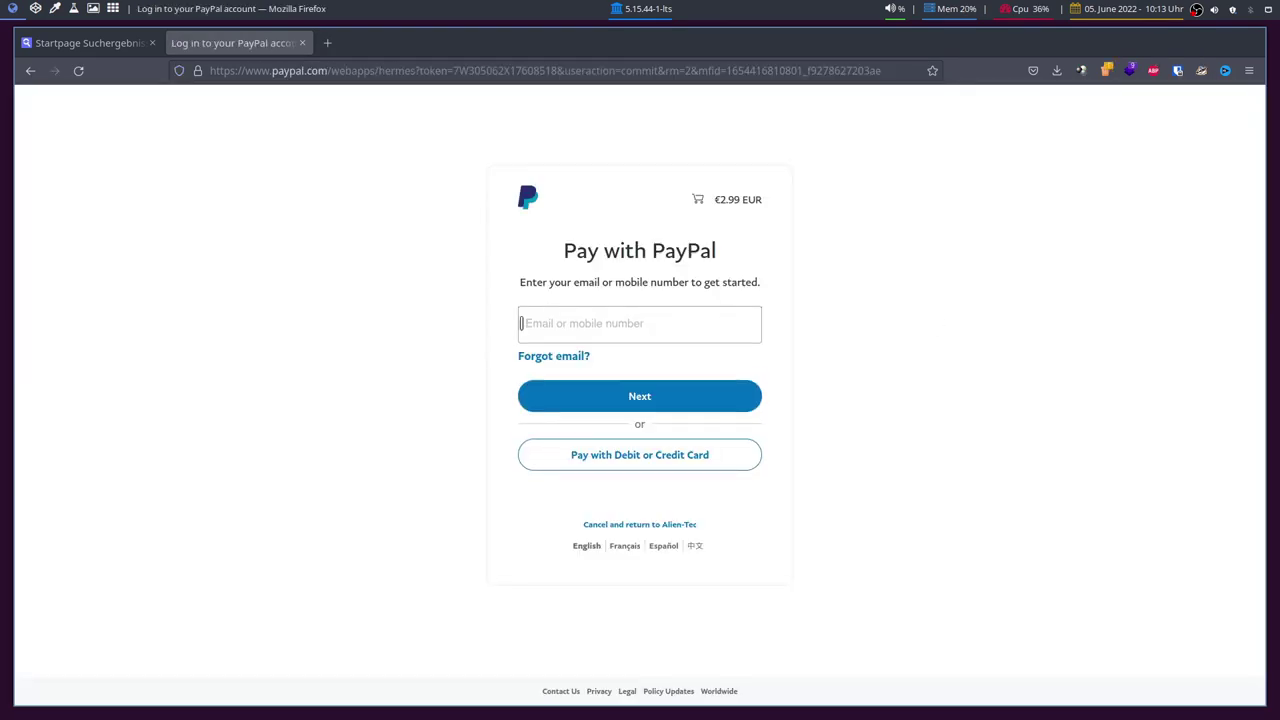
pyautogui.click(30, 71)
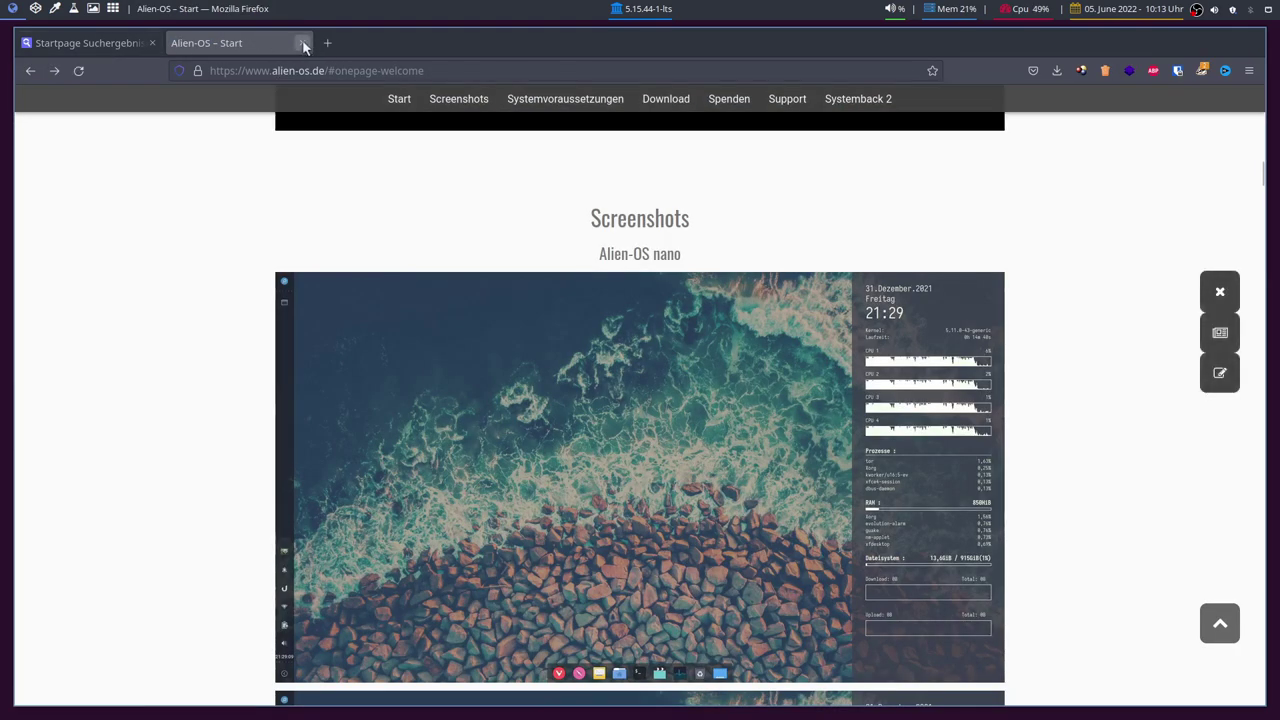
# Step: Reopen Alien-OS – Start from the Startpage results and scroll to the donation QR codes
pyautogui.click(302, 43)
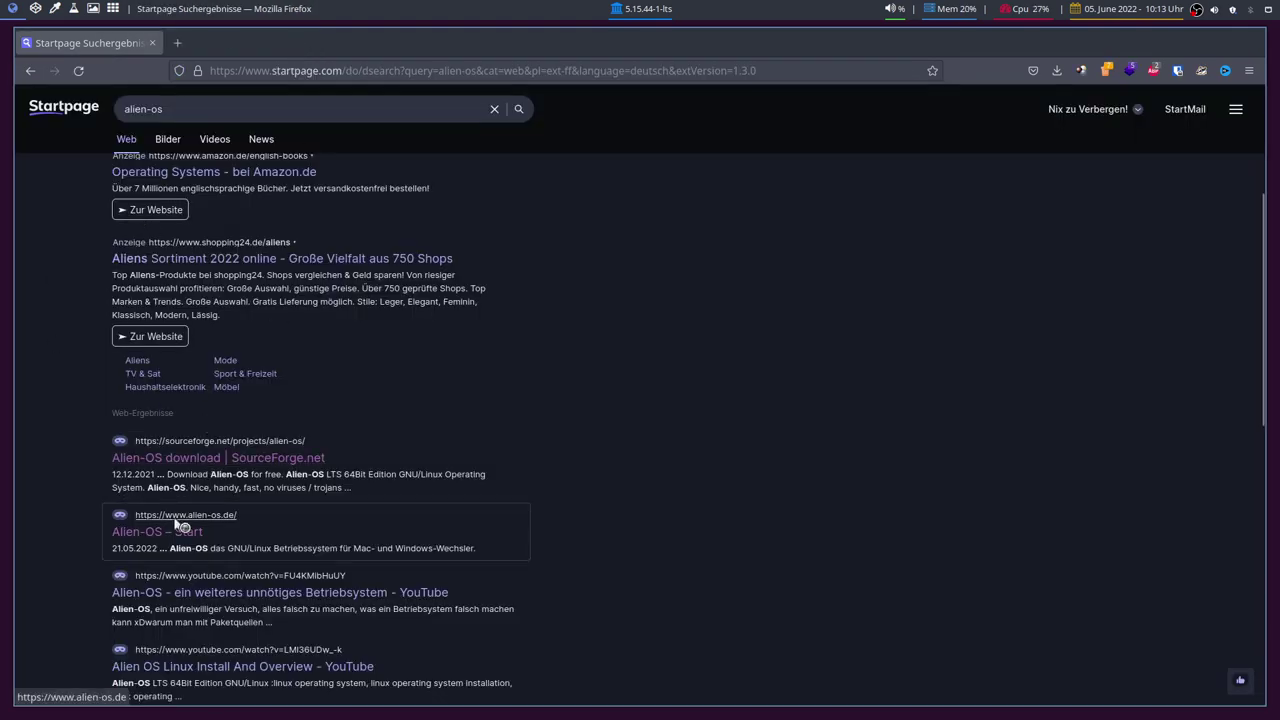
pyautogui.click(180, 531)
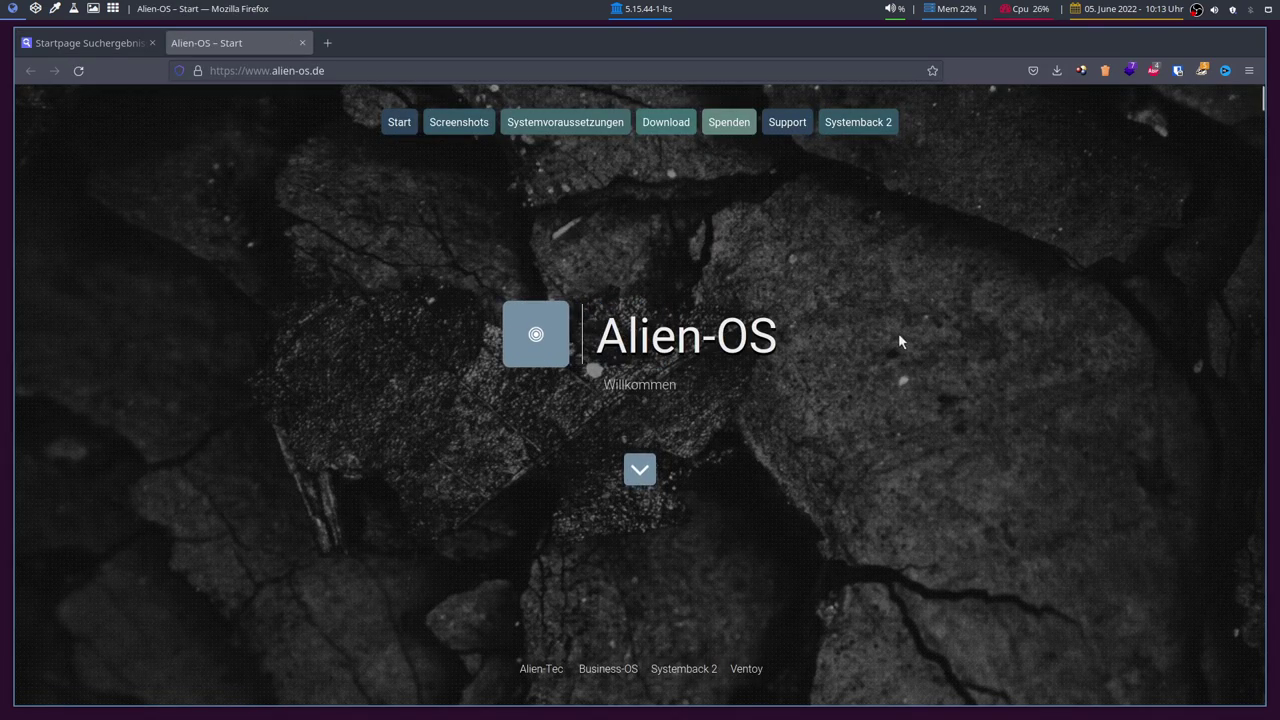
pyautogui.scroll(-15, 874, 353)
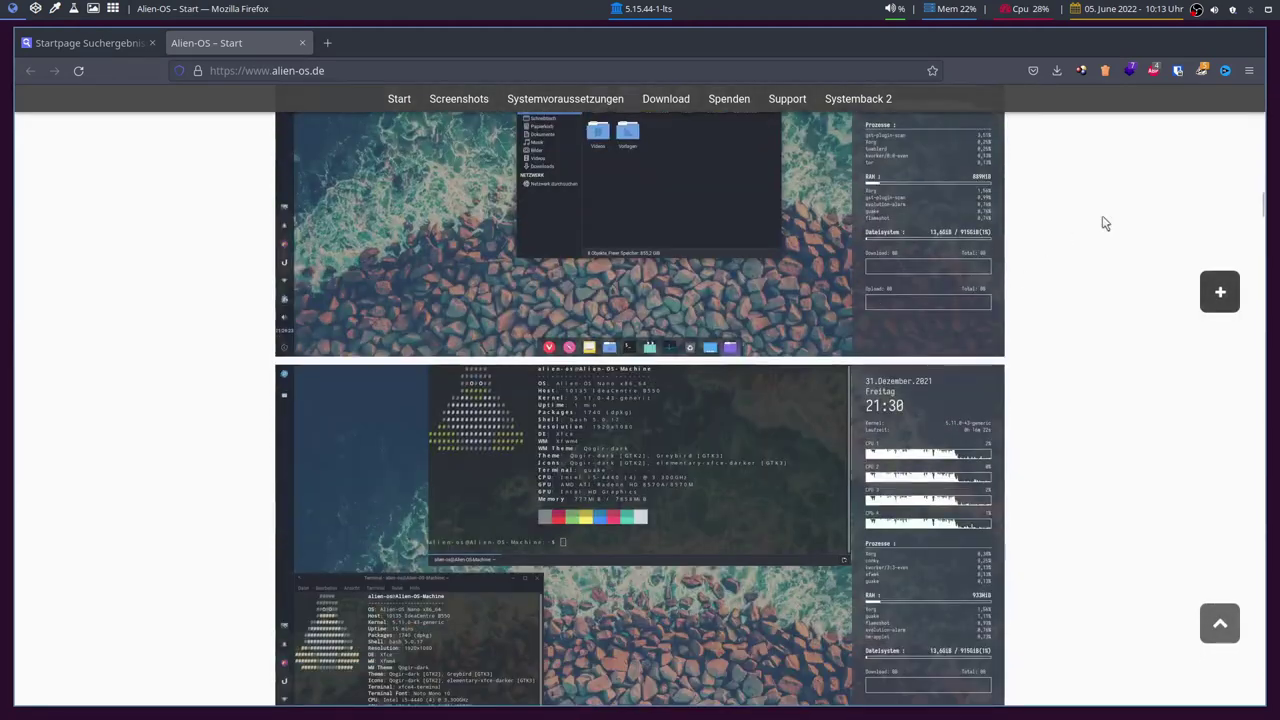
pyautogui.moveTo(1257, 205); pyautogui.dragTo(1260, 563)
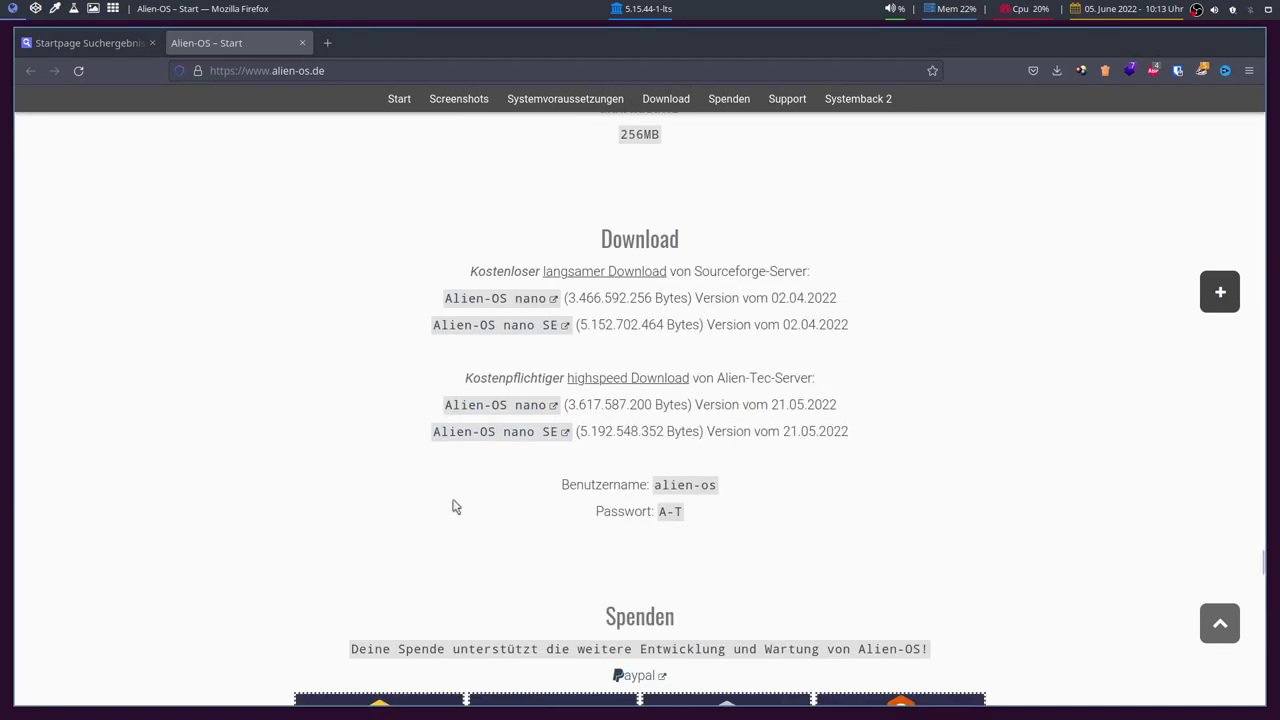
pyautogui.scroll(-3, 454, 506)
pyautogui.scroll(-3, 388, 175)
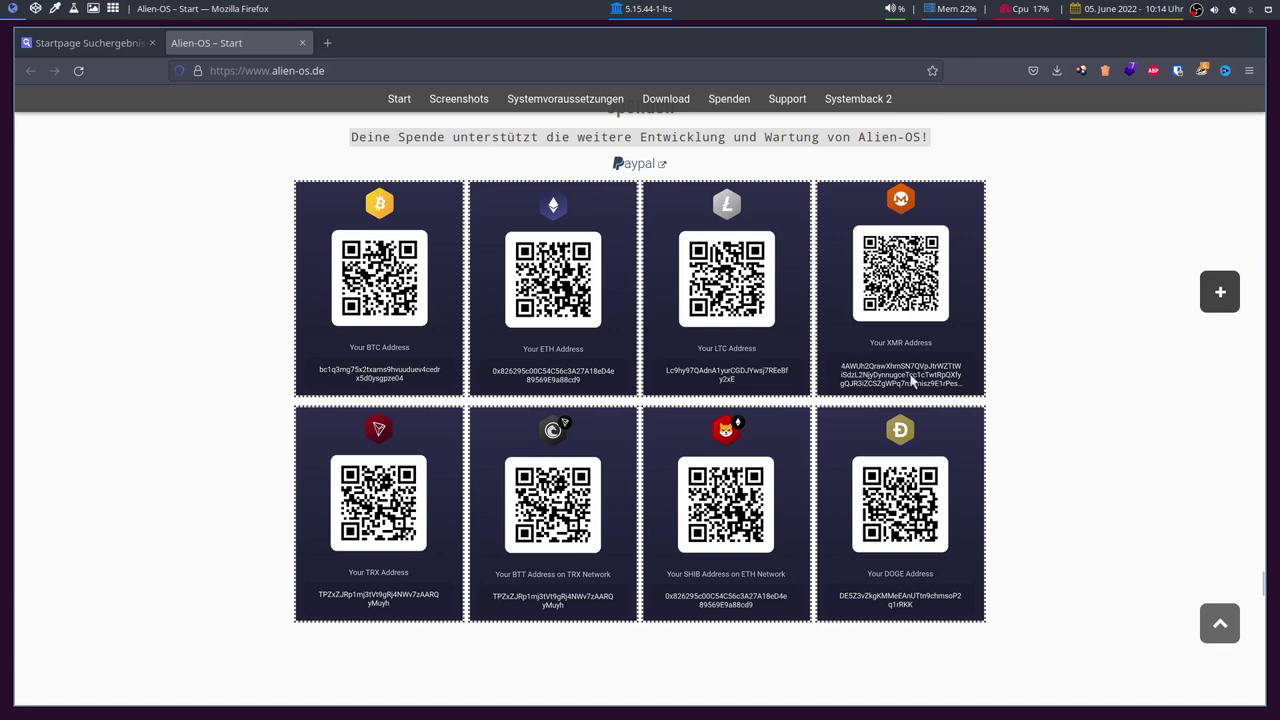
# Step: Scroll through the Support and Systemback 2 sections, briefly highlighting the *buntu 20.04 text
pyautogui.scroll(-3, 166, 440)
pyautogui.scroll(1, 229, 429)
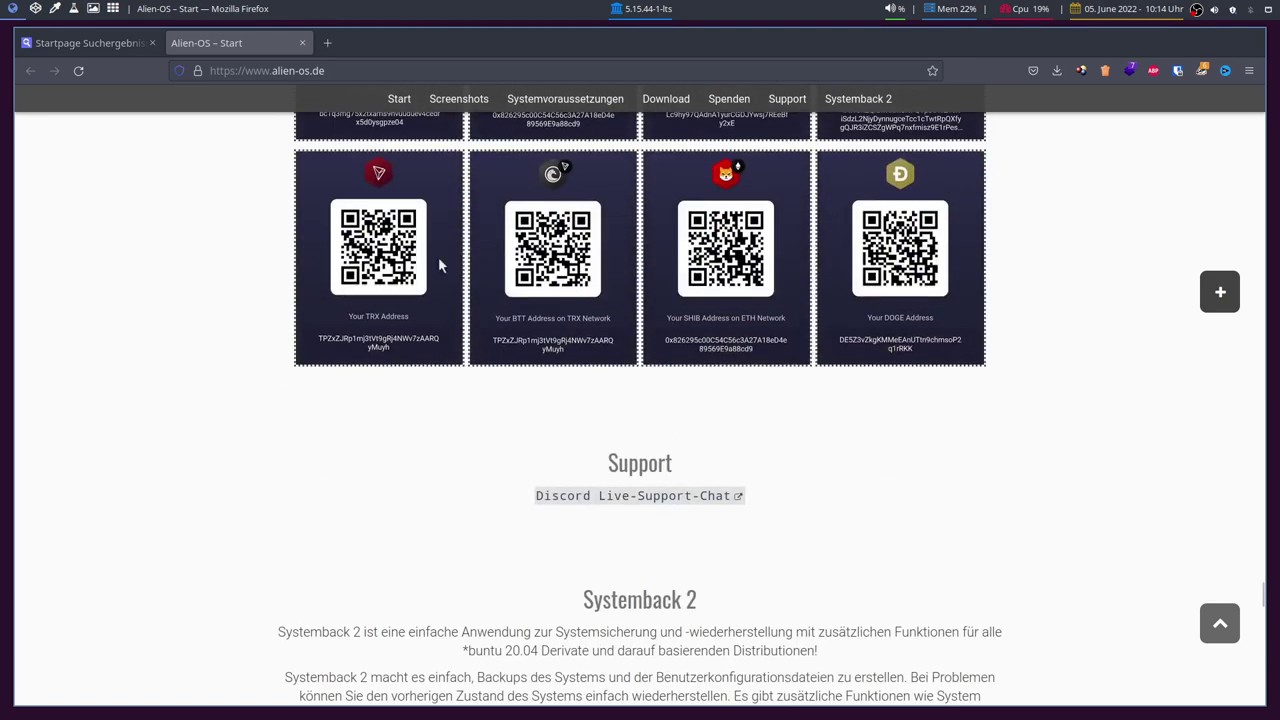
pyautogui.scroll(-2, 213, 443)
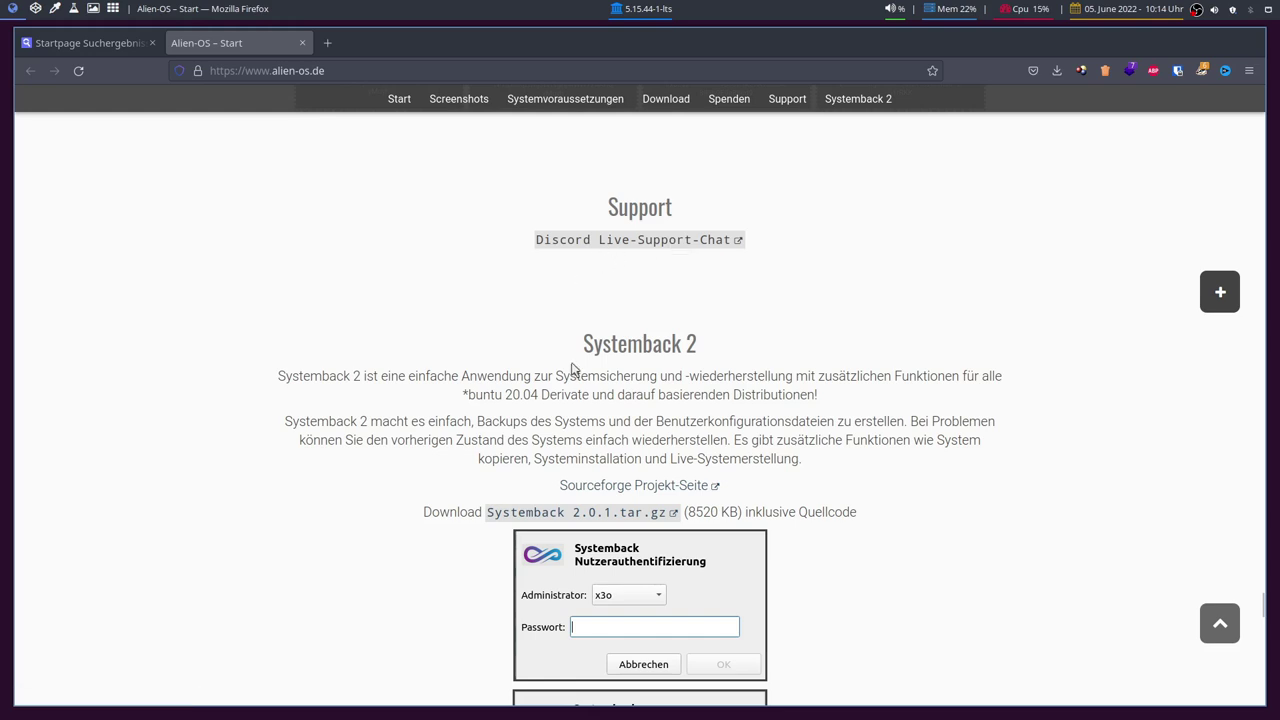
pyautogui.scroll(-2, 573, 369)
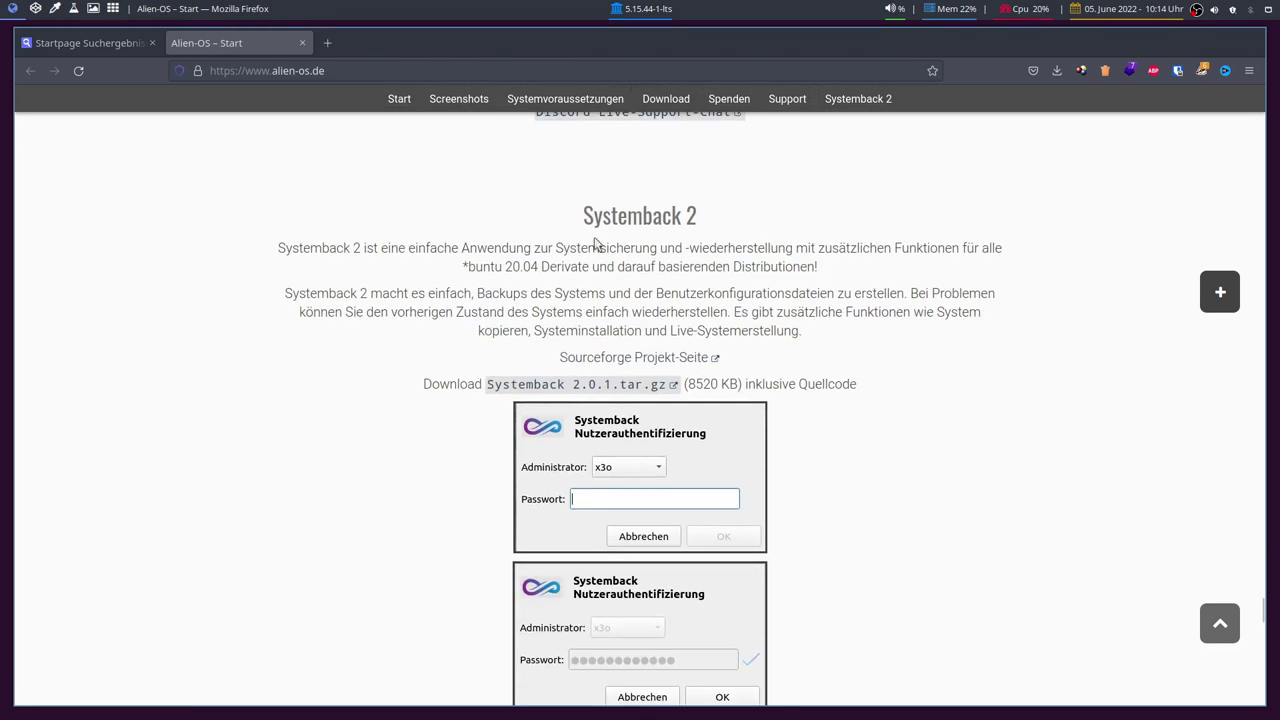
pyautogui.scroll(-8, 386, 525)
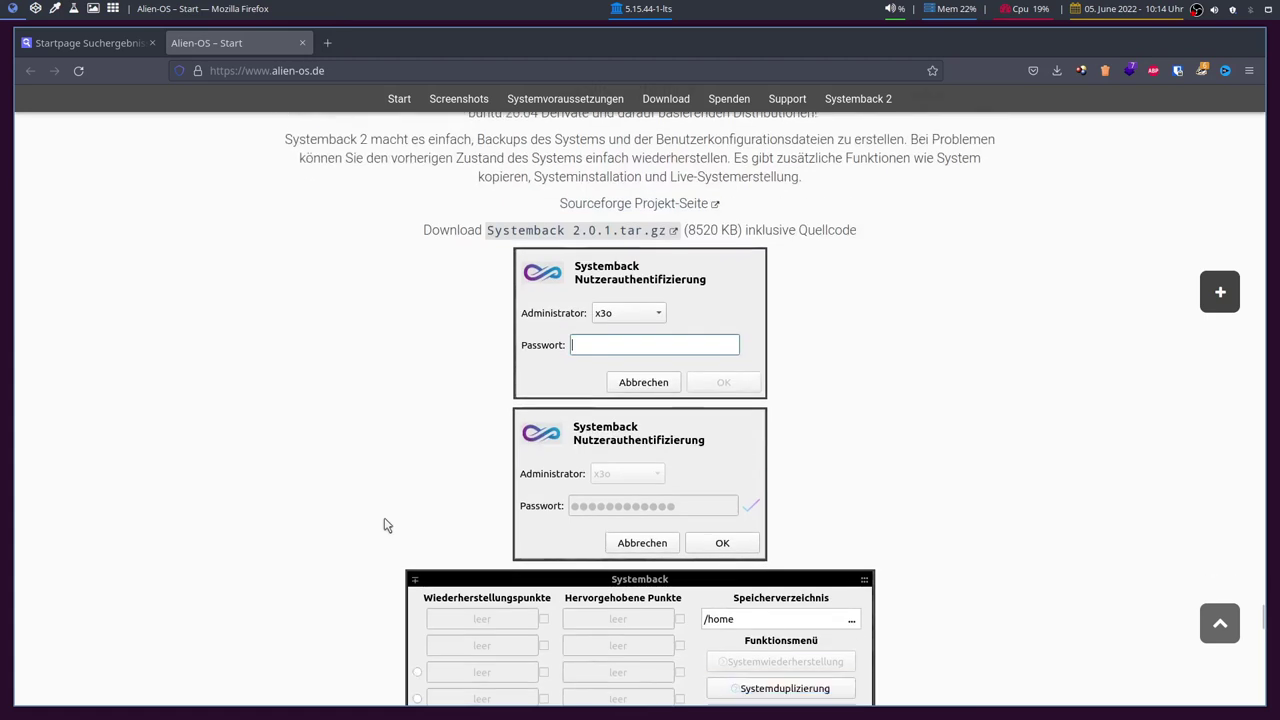
pyautogui.scroll(-6, 380, 525)
pyautogui.scroll(13, 380, 525)
pyautogui.scroll(1, 380, 525)
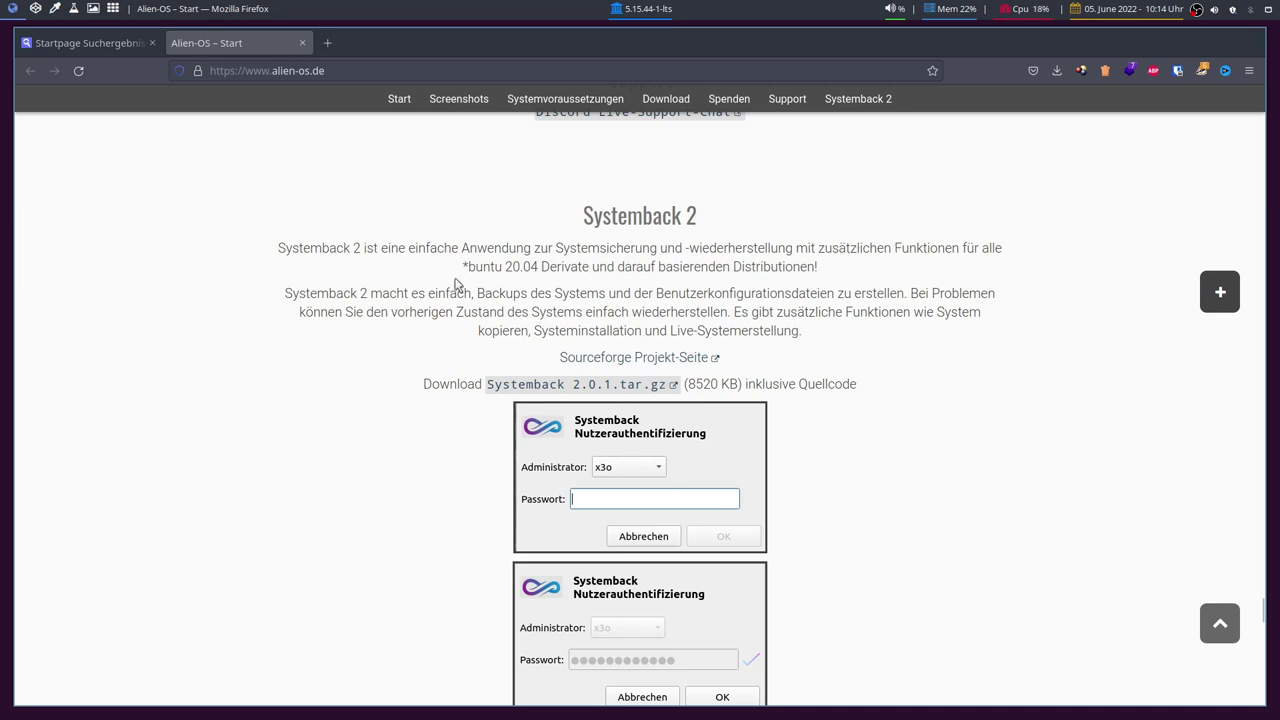
pyautogui.moveTo(463, 267); pyautogui.dragTo(540, 266)
pyautogui.click(508, 263)
pyautogui.click(575, 263)
# Step: Scroll back up to the Alien-OS desktop screenshot gallery
pyautogui.scroll(-15, 254, 377)
pyautogui.scroll(4, 257, 297)
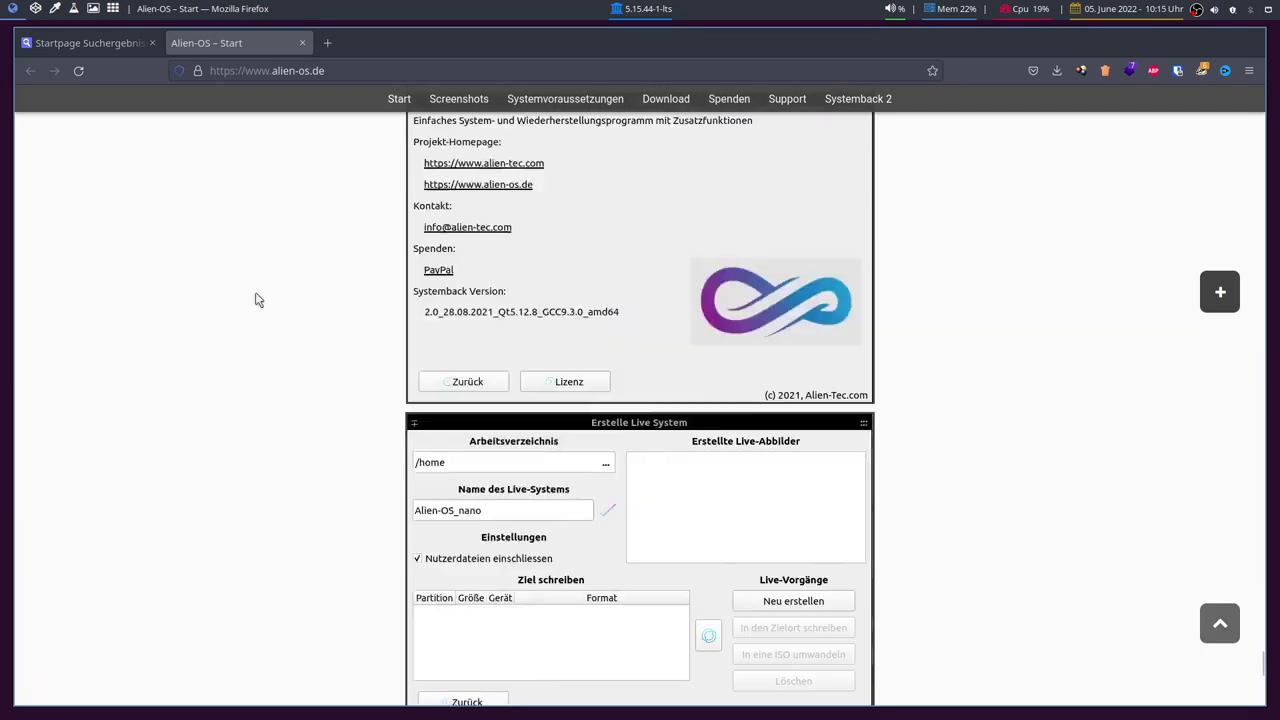
pyautogui.scroll(-5, 499, 509)
pyautogui.scroll(6, 257, 425)
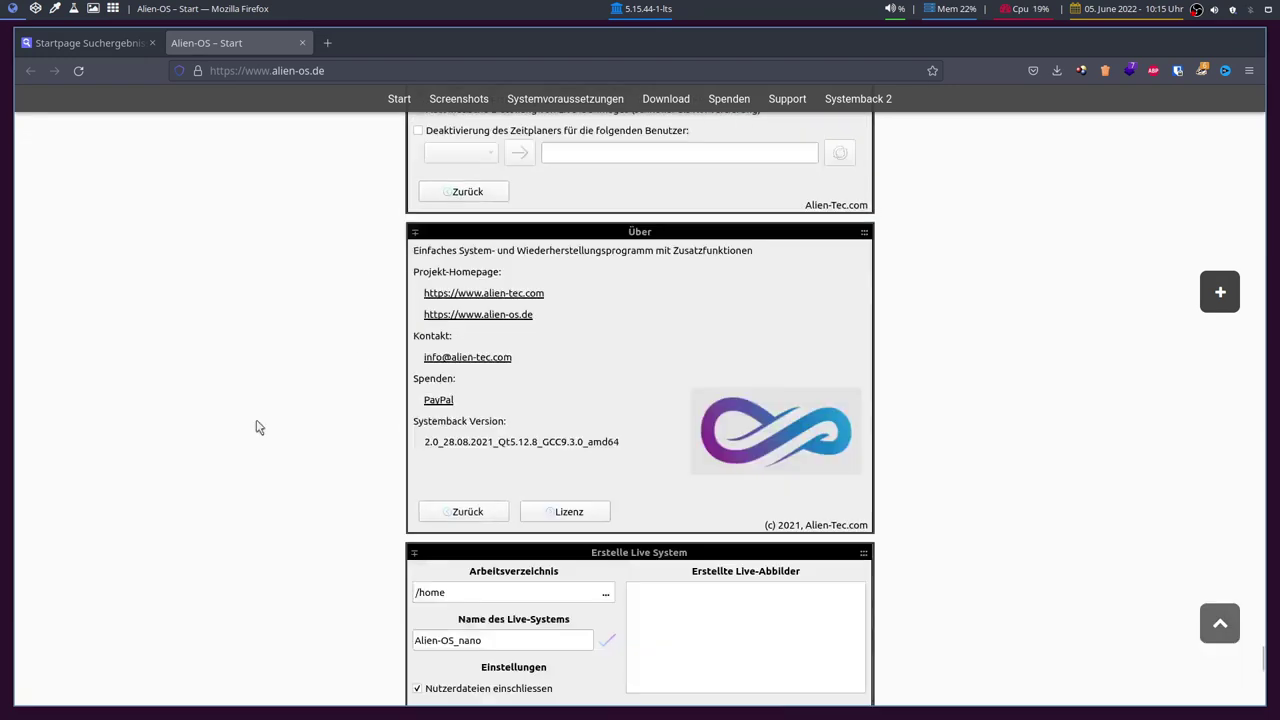
pyautogui.scroll(20, 307, 463)
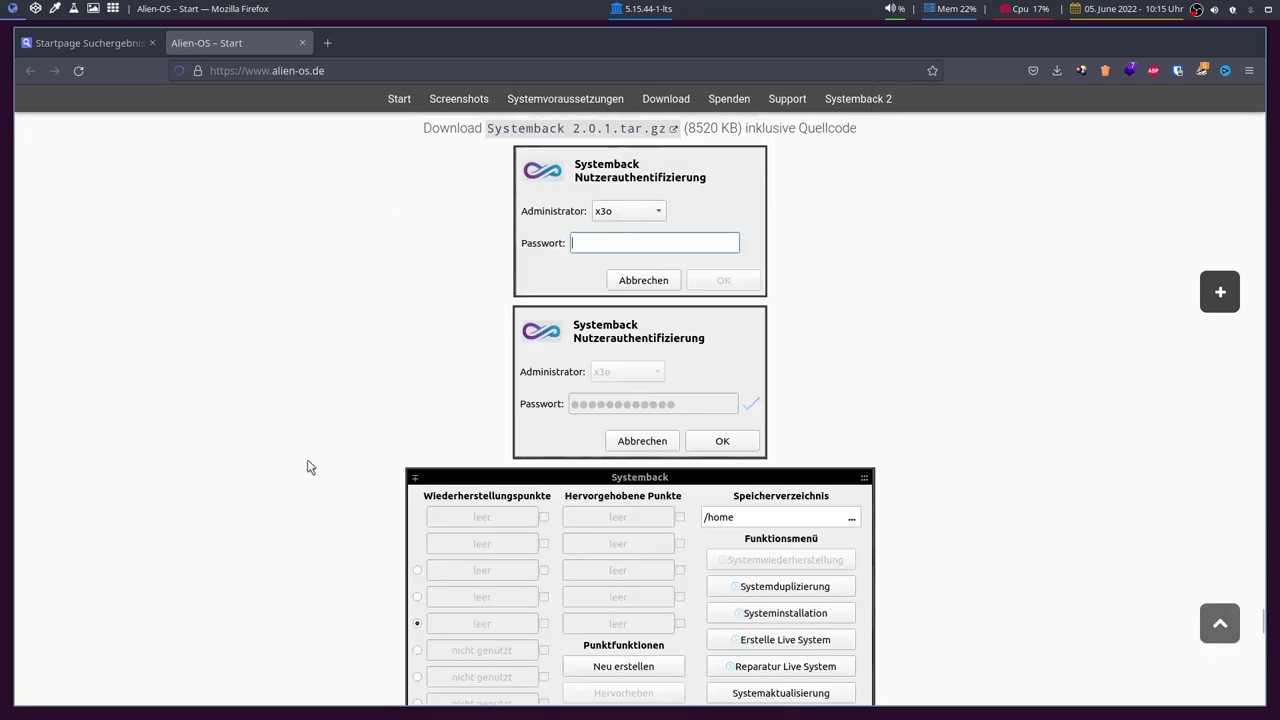
pyautogui.scroll(4, 390, 448)
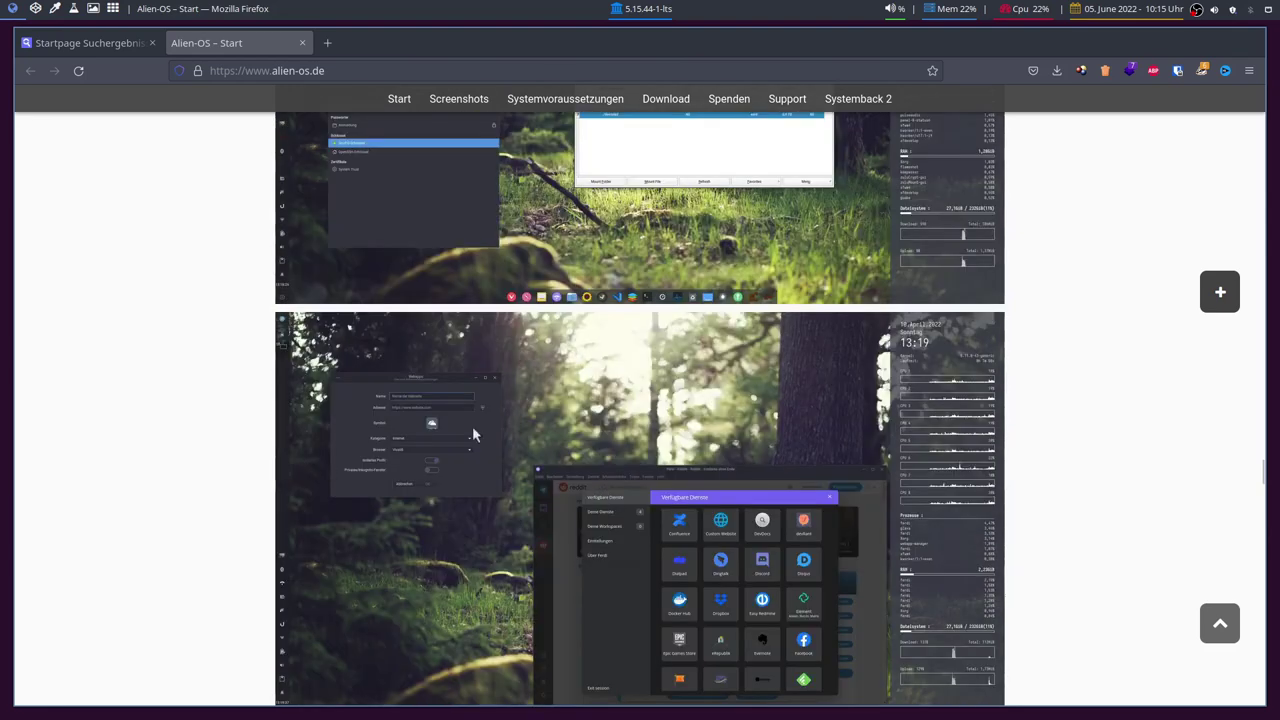
# Step: Download Alien-OS_nano_SE.iso from SourceForge through the NetCologne mirror
pyautogui.click(1220, 623)
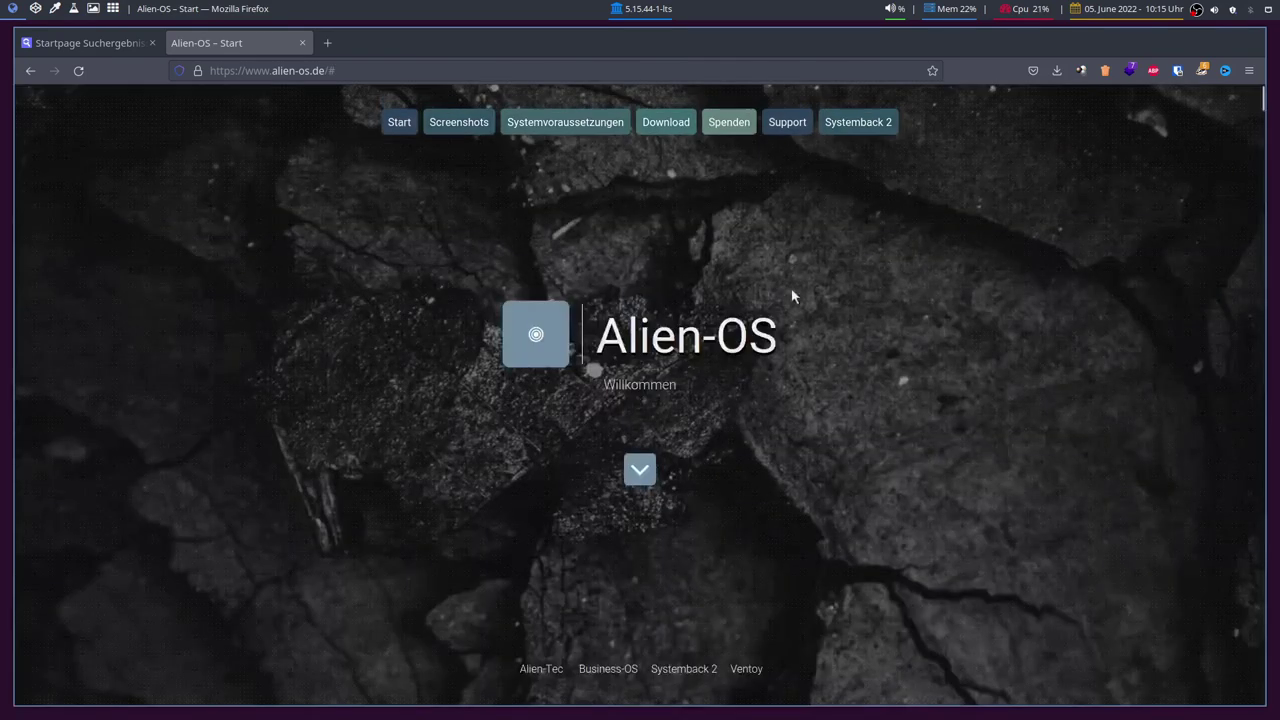
pyautogui.click(668, 124)
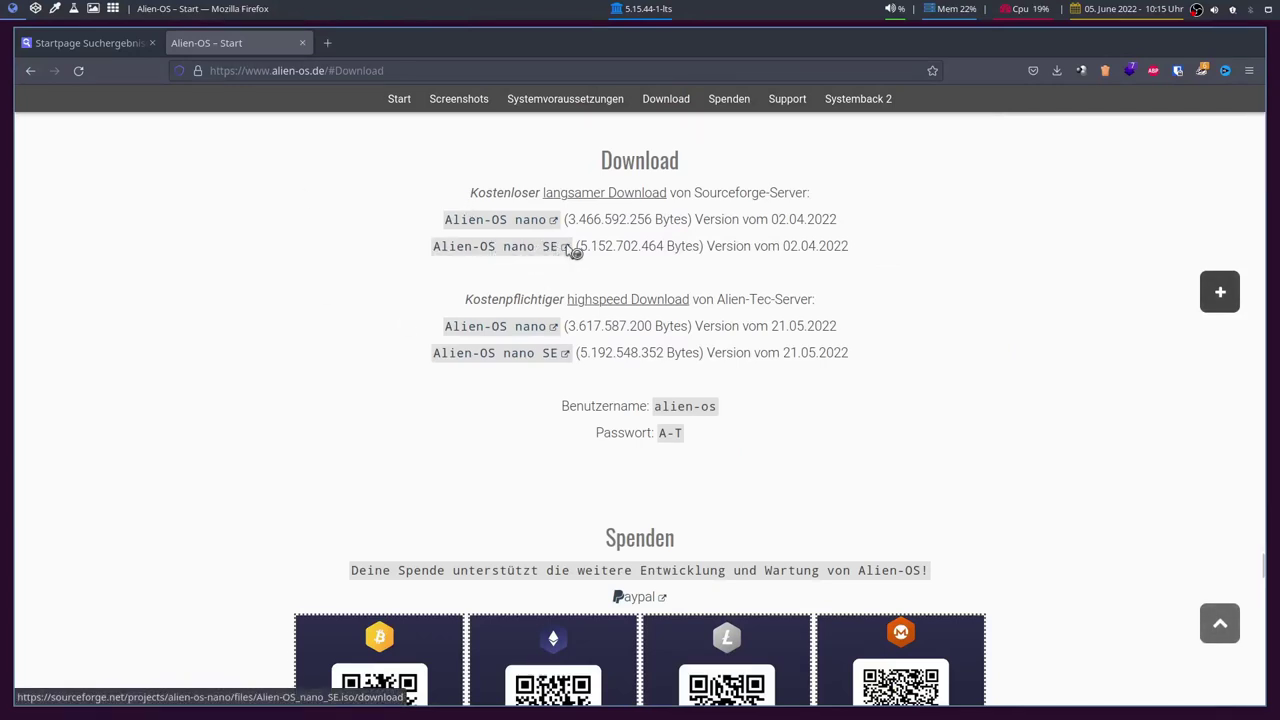
pyautogui.click(568, 250)
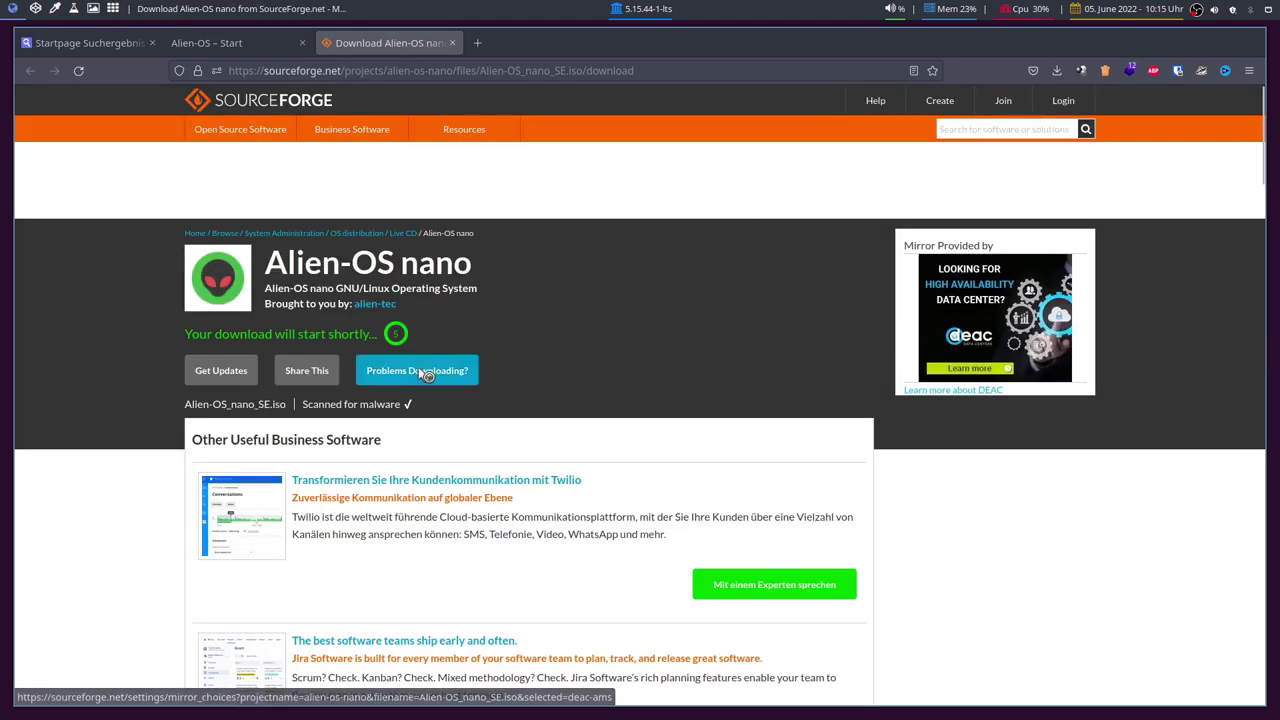
pyautogui.click(420, 370)
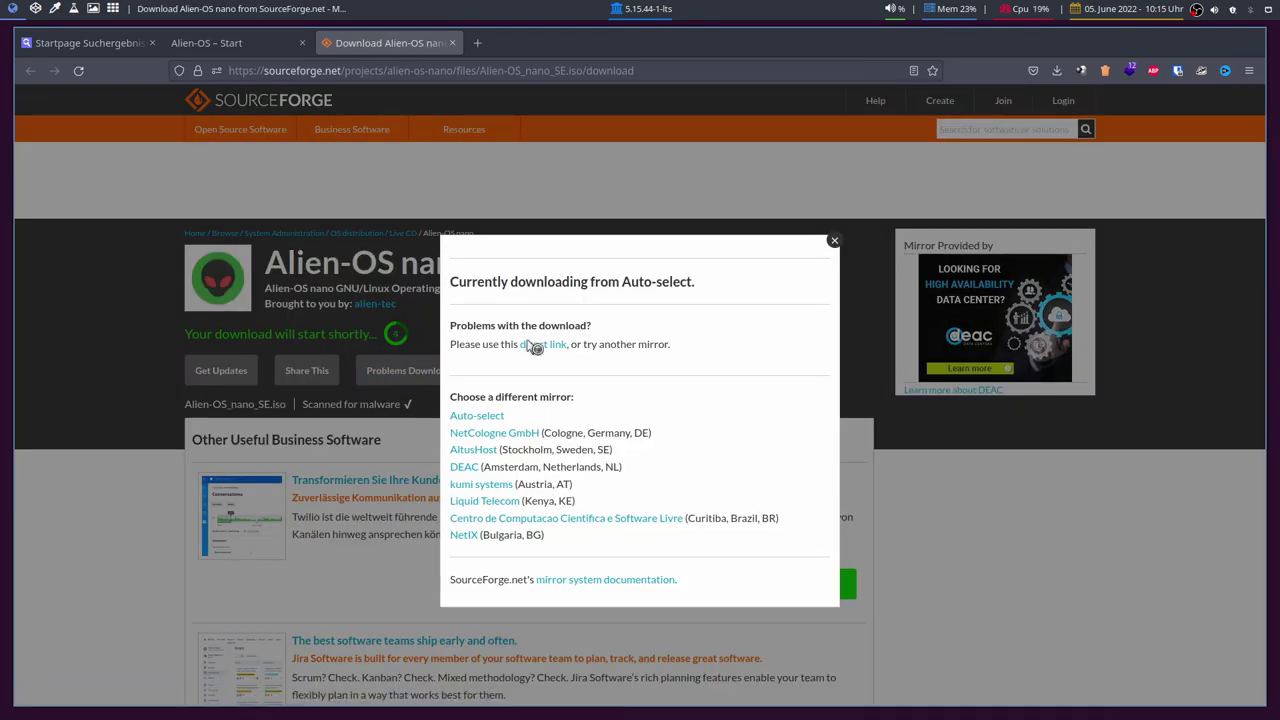
pyautogui.click(489, 433)
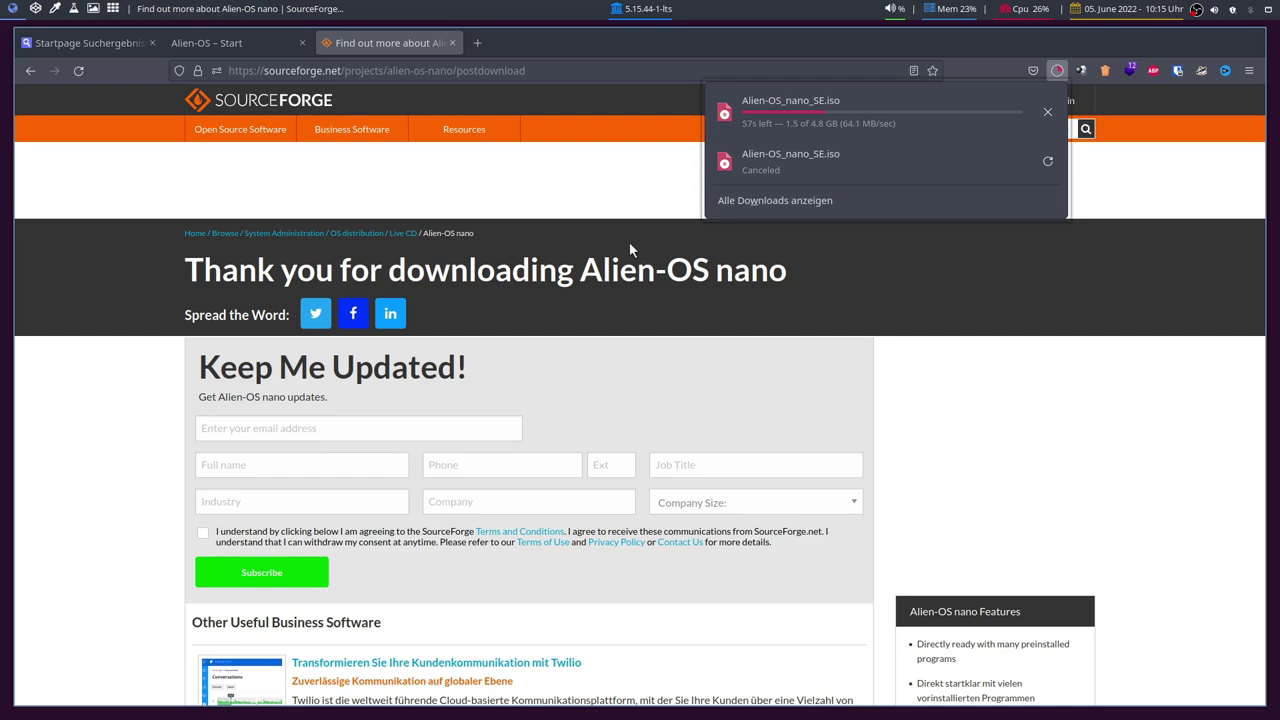
# Step: Launch Virtual Machine Manager and maximize its window
pyautogui.hotkey('alt', 'Left')
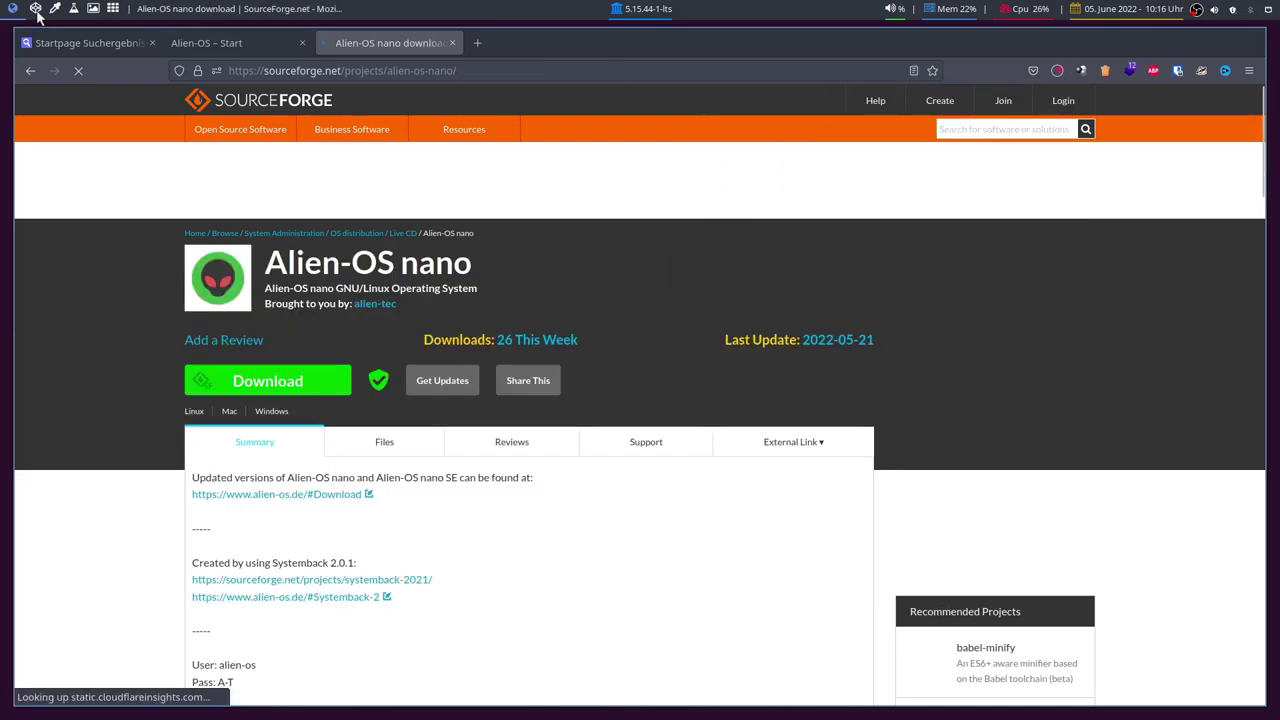
pyautogui.click(35, 8)
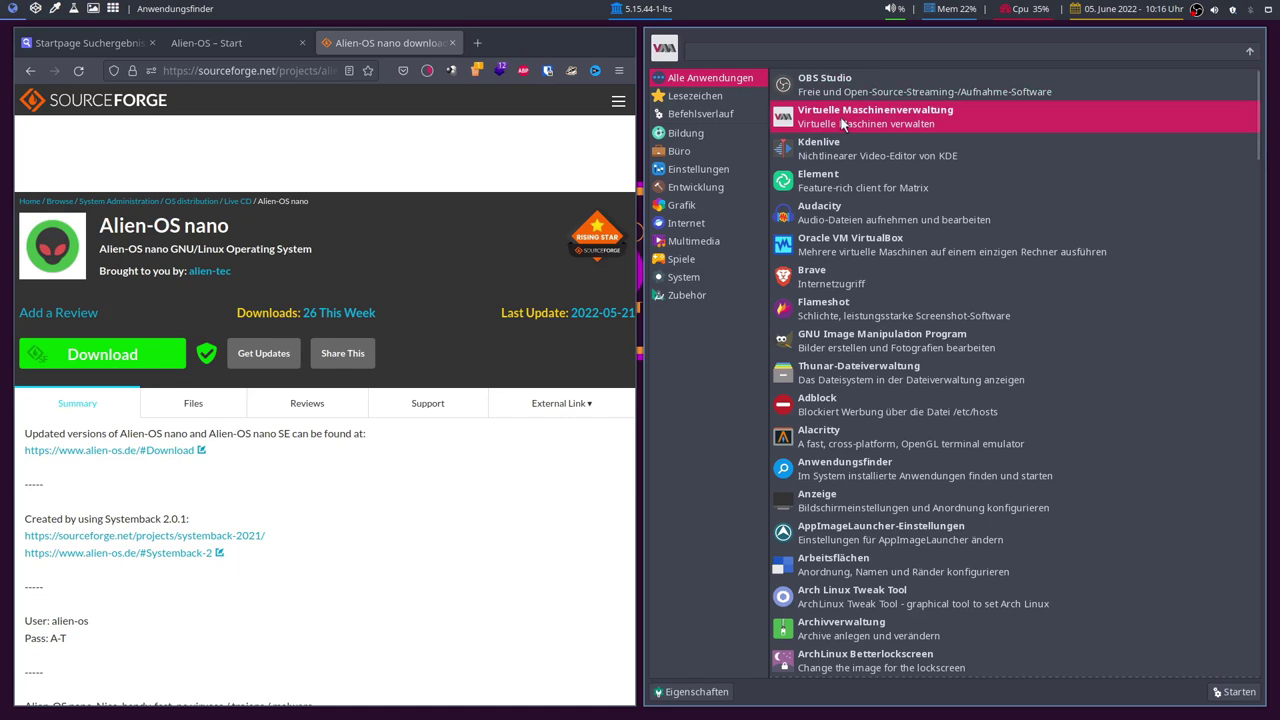
pyautogui.click(841, 118)
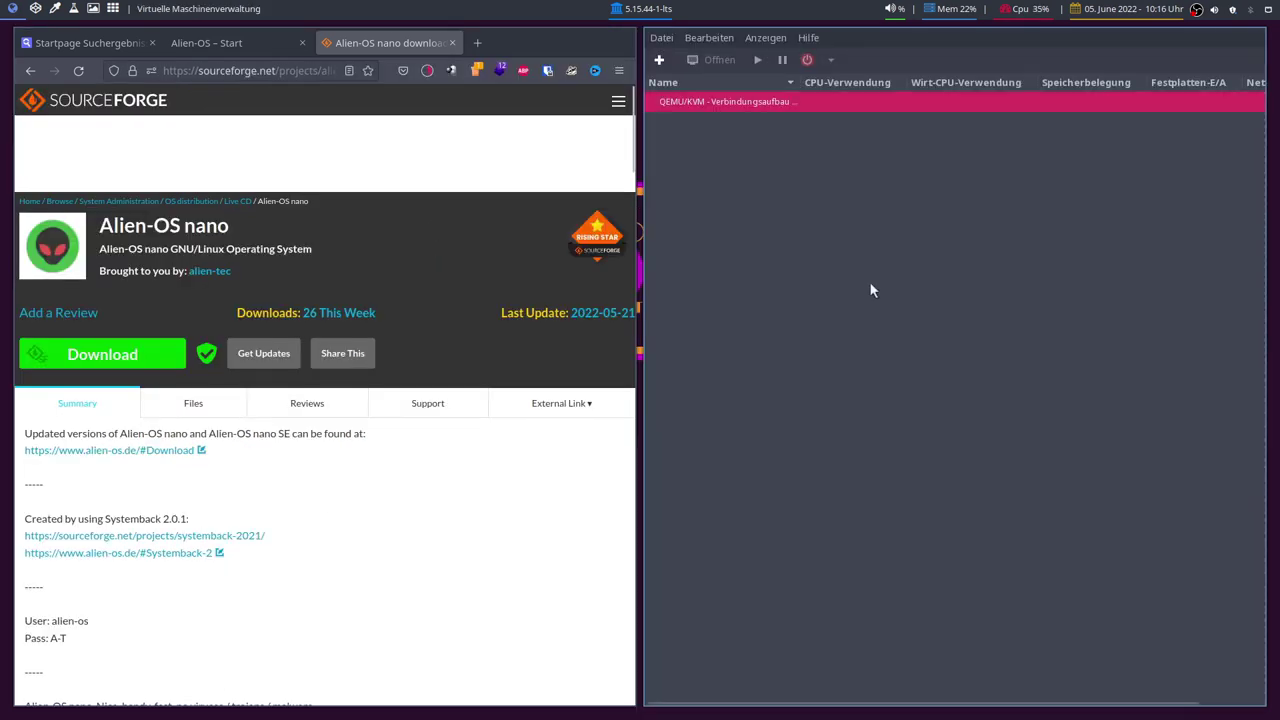
pyautogui.press('super+m')
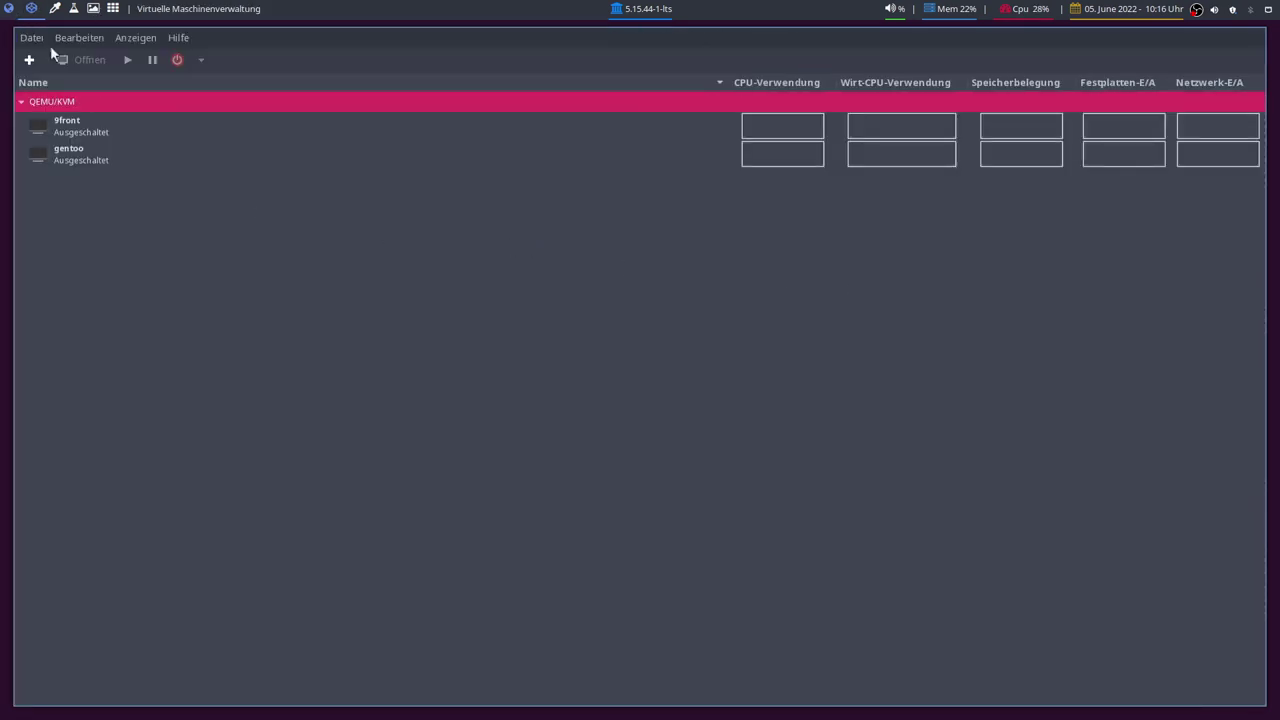
# Step: Start a new VM from local media using Alien-OS_nano_SE.iso from Downloads
pyautogui.click(29, 61)
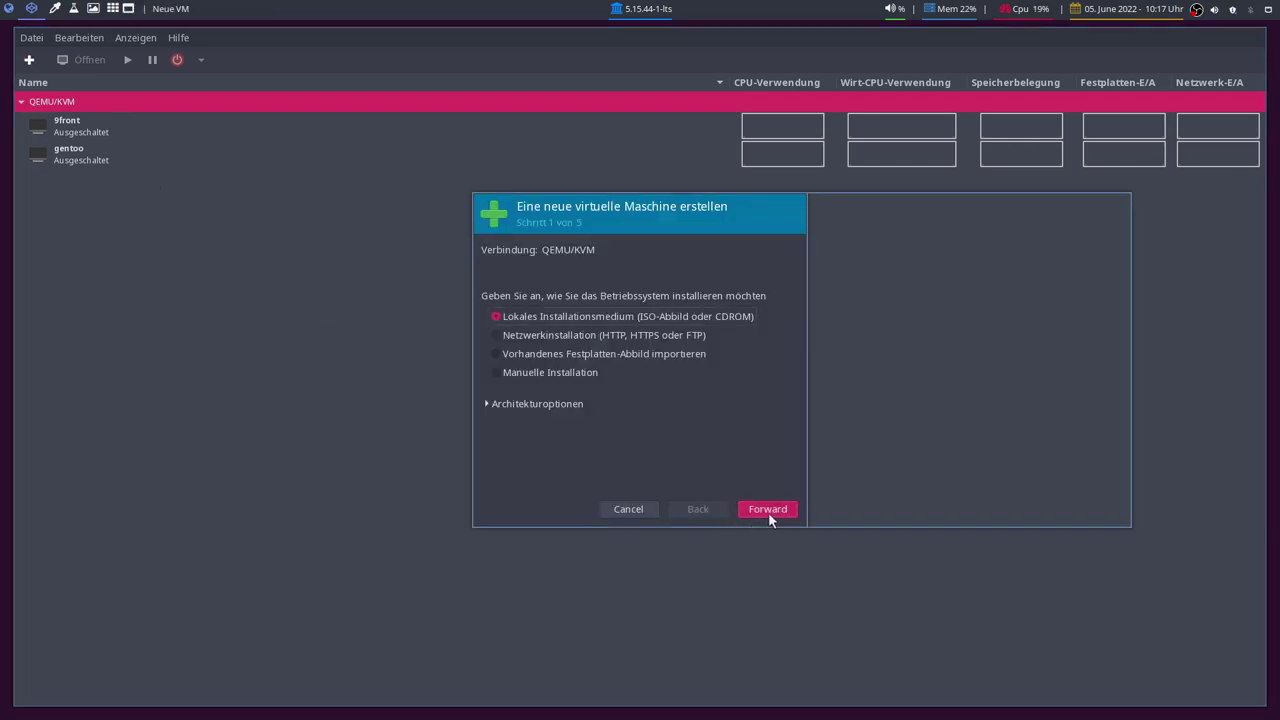
pyautogui.click(768, 511)
pyautogui.click(1051, 271)
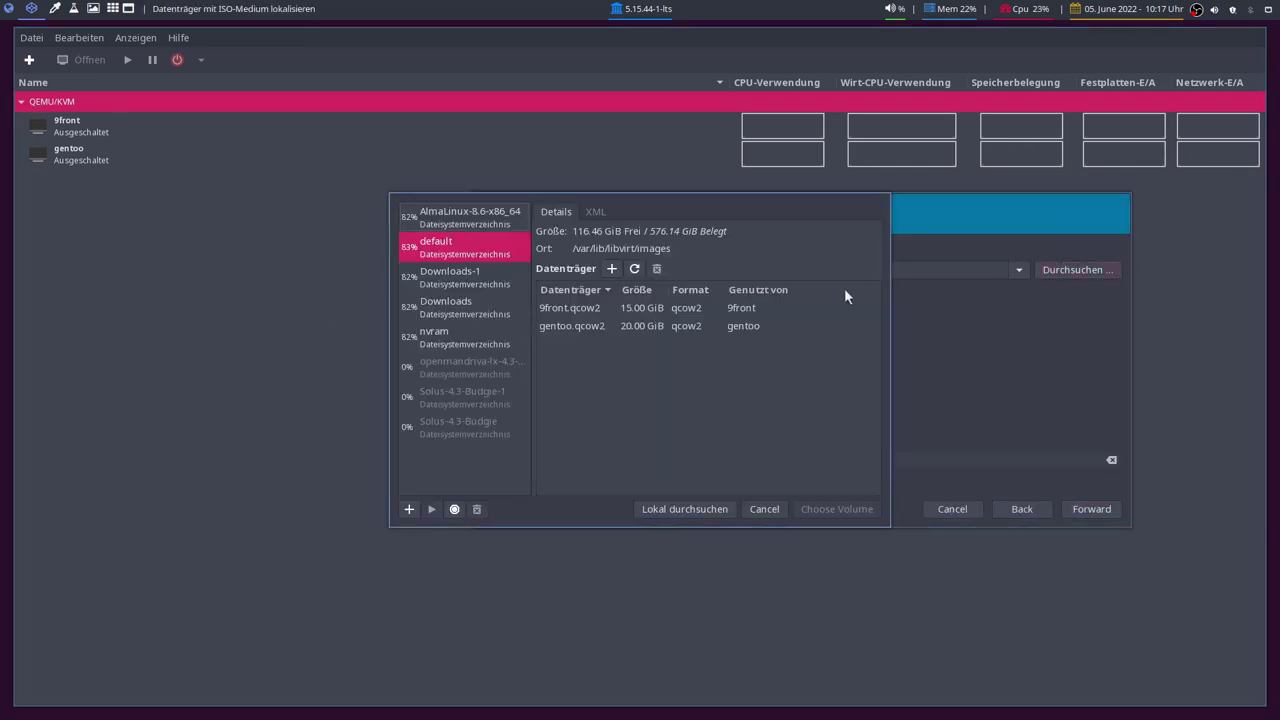
pyautogui.click(458, 270)
pyautogui.click(525, 298)
pyautogui.click(634, 268)
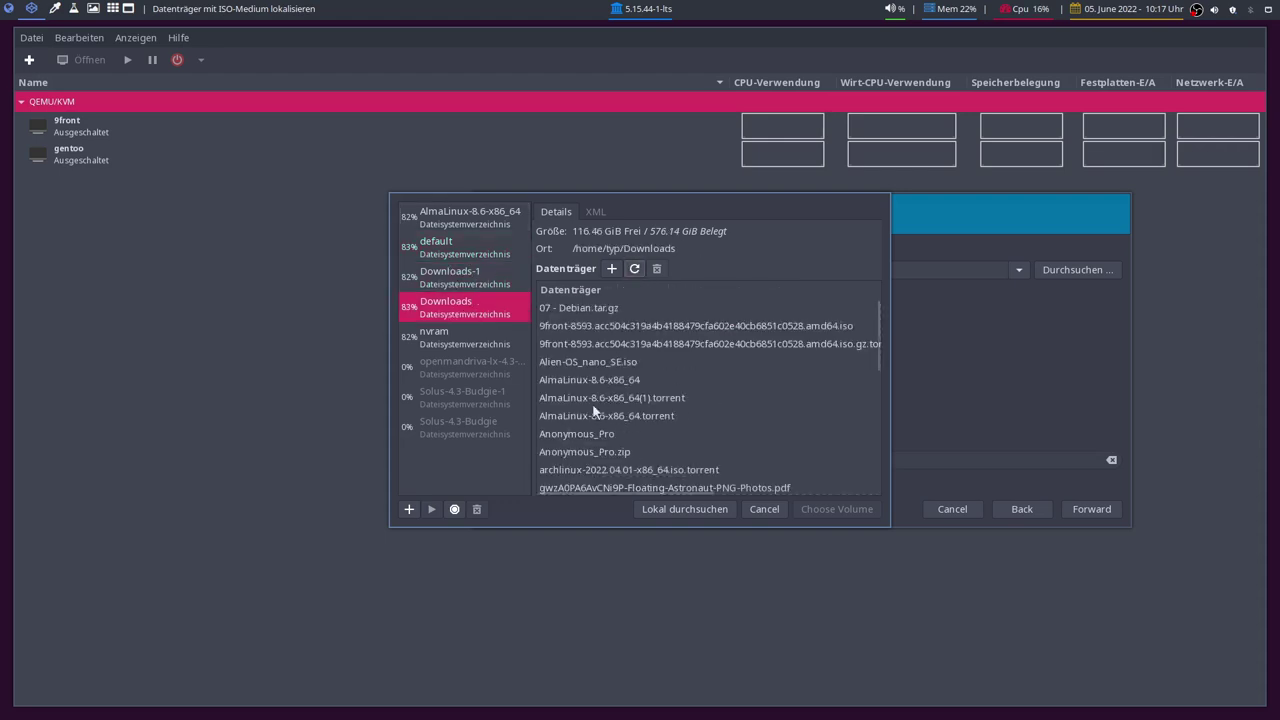
pyautogui.click(632, 362)
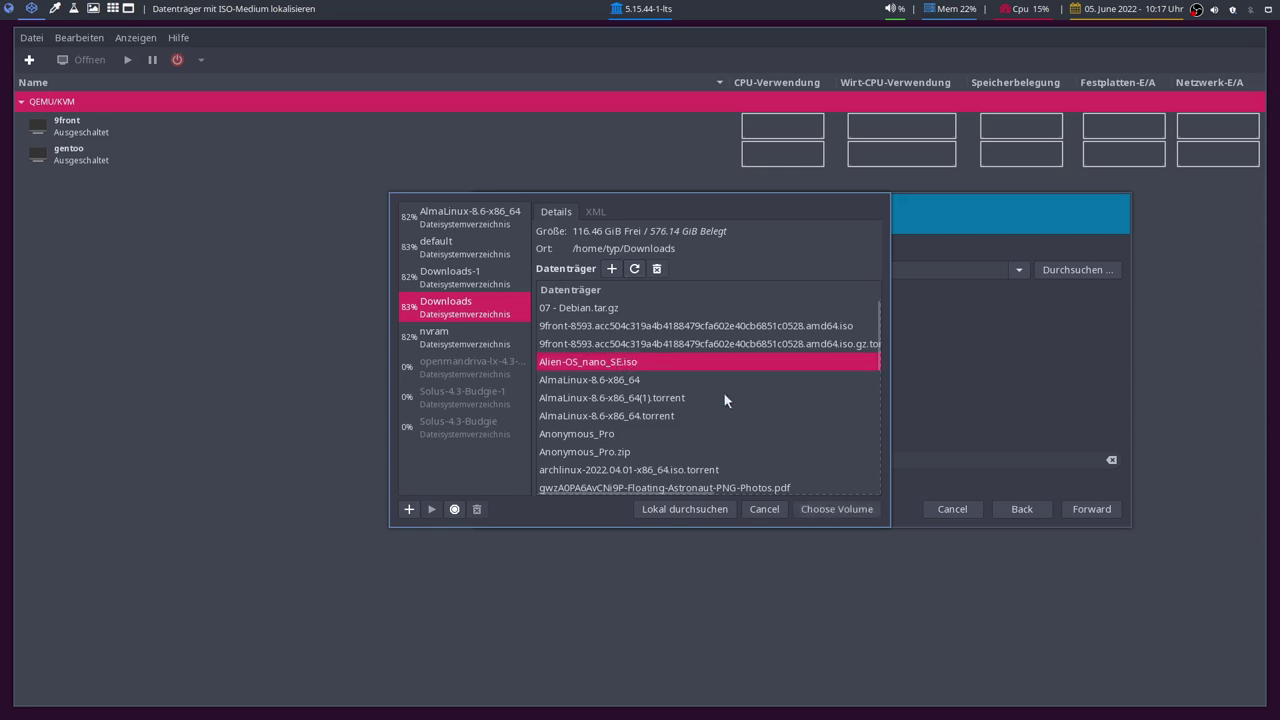
pyautogui.click(820, 510)
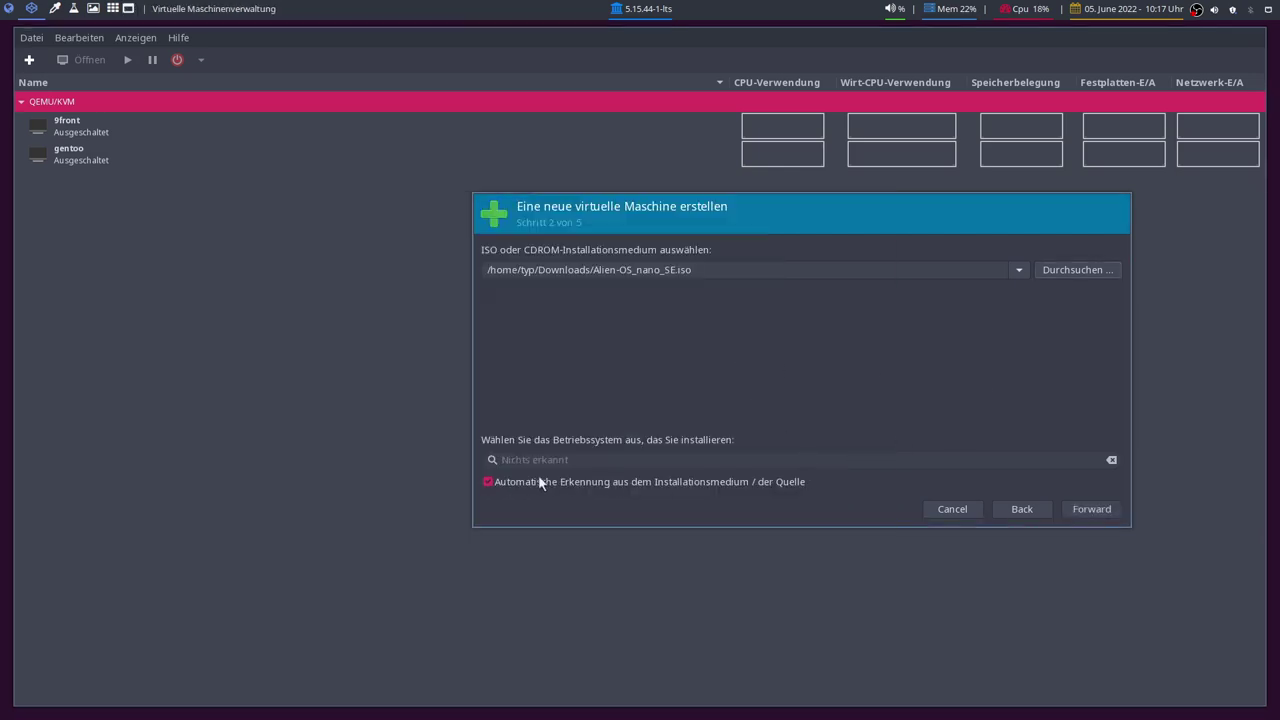
# Step: Turn off auto-detection, set the OS to Ubuntu 20.04 LTS, and go forward
pyautogui.click(488, 481)
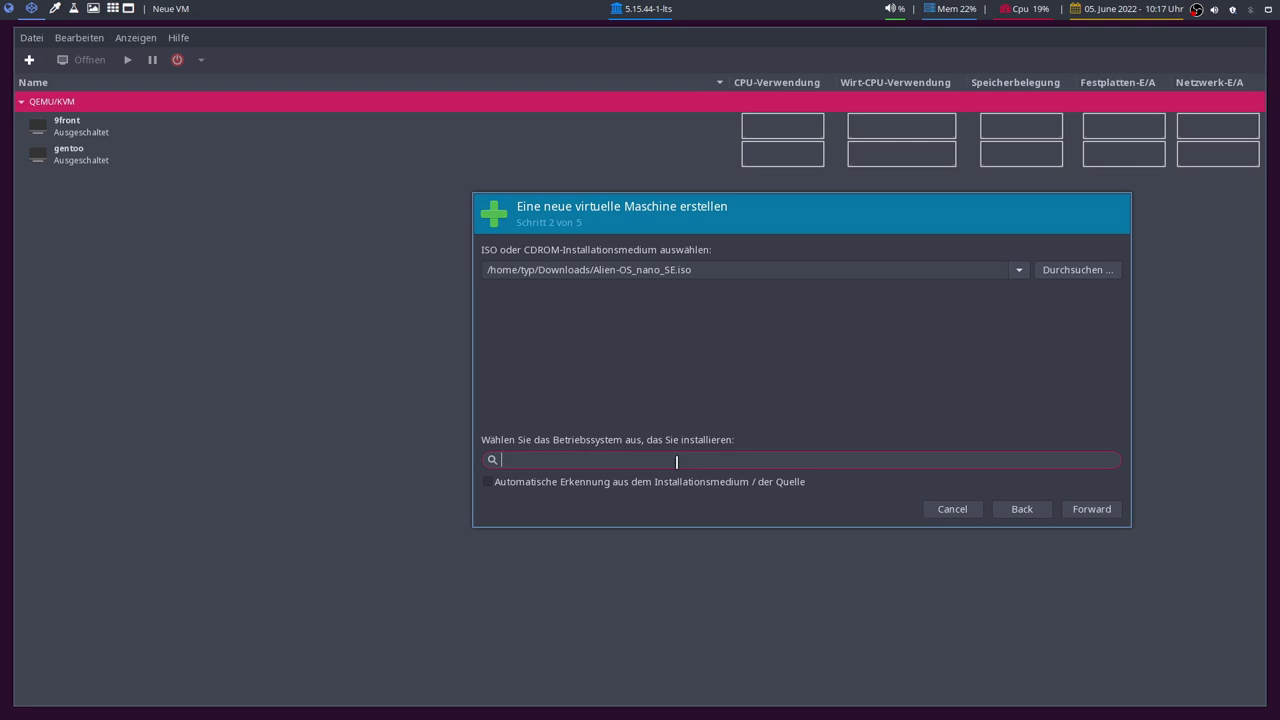
pyautogui.write('ubun')
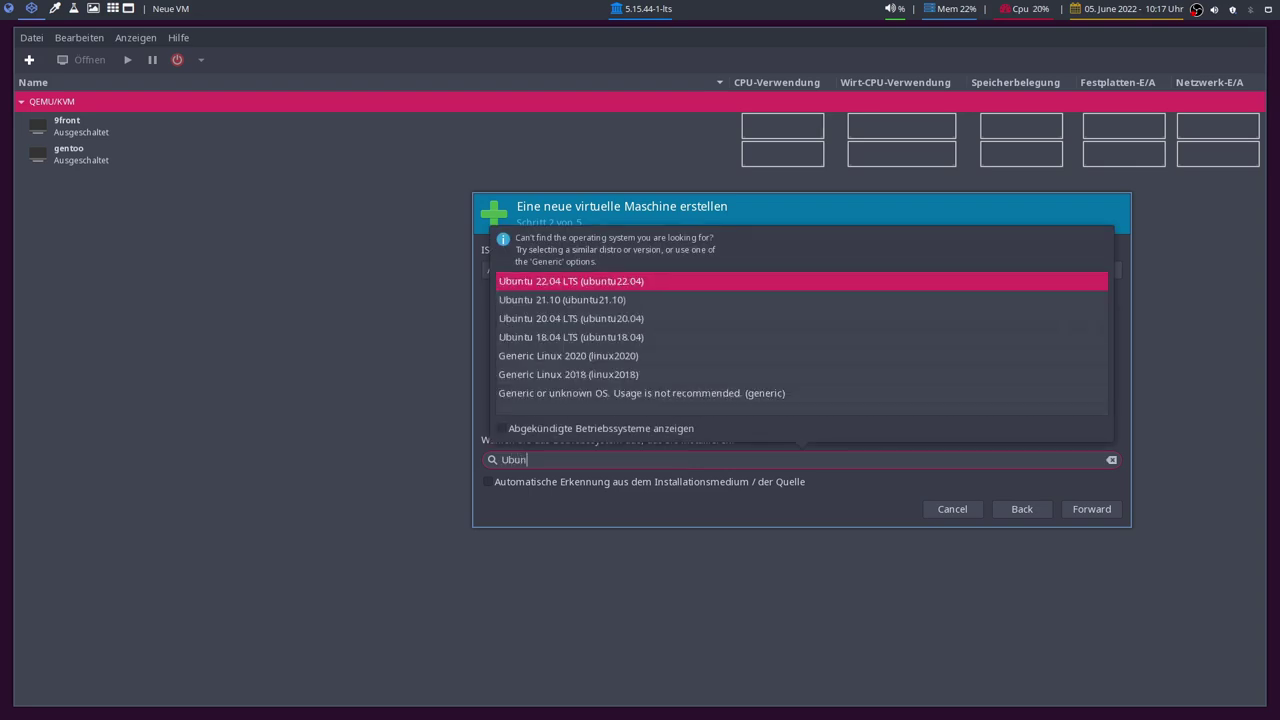
pyautogui.click(650, 318)
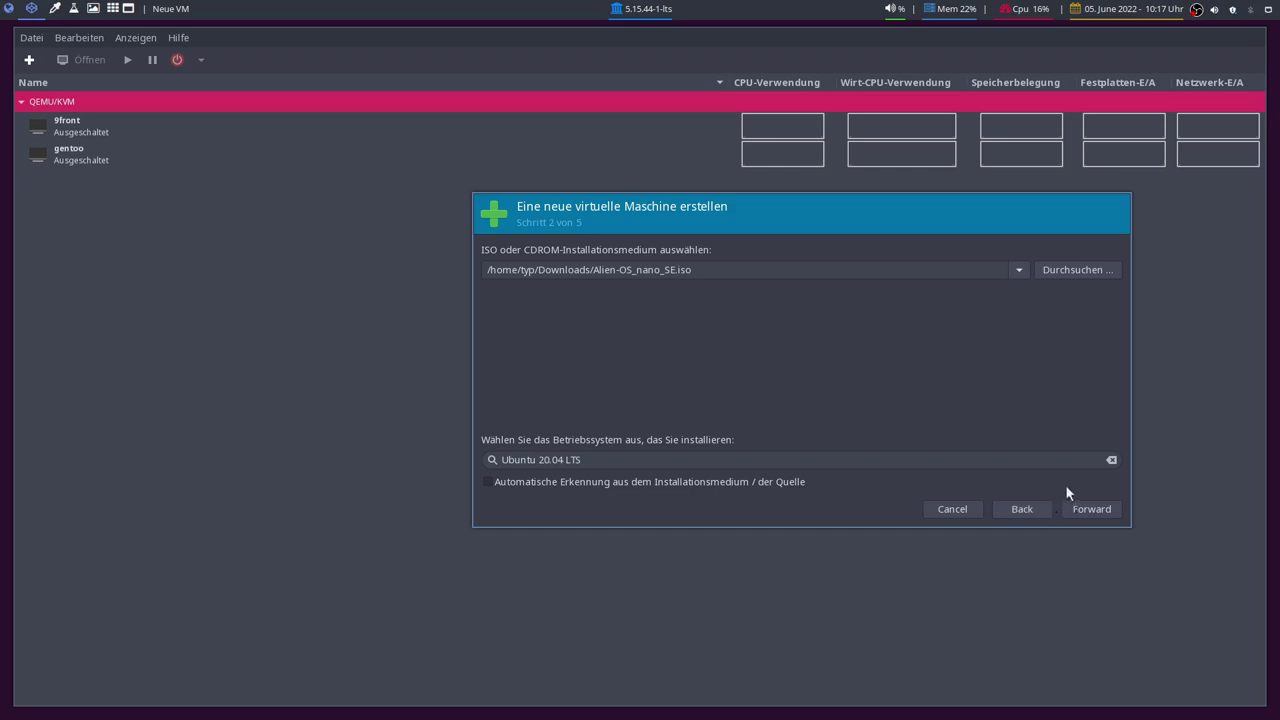
pyautogui.click(1092, 512)
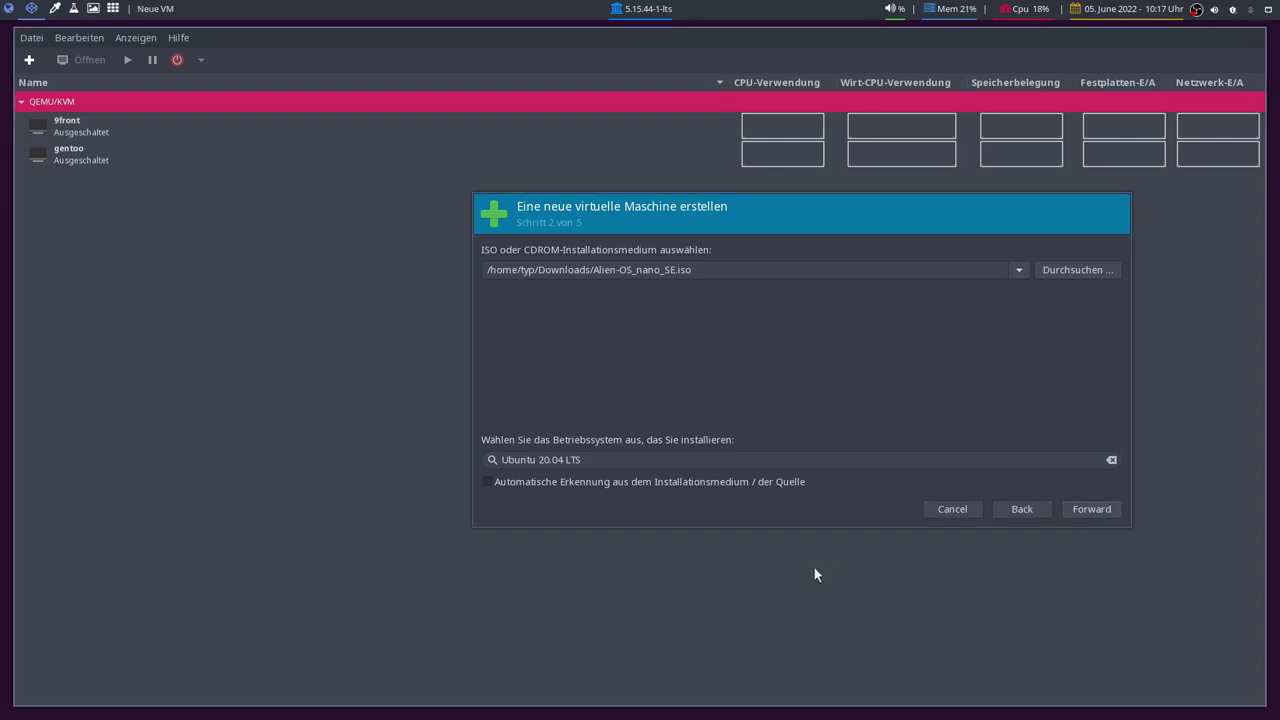
pyautogui.click(1085, 510)
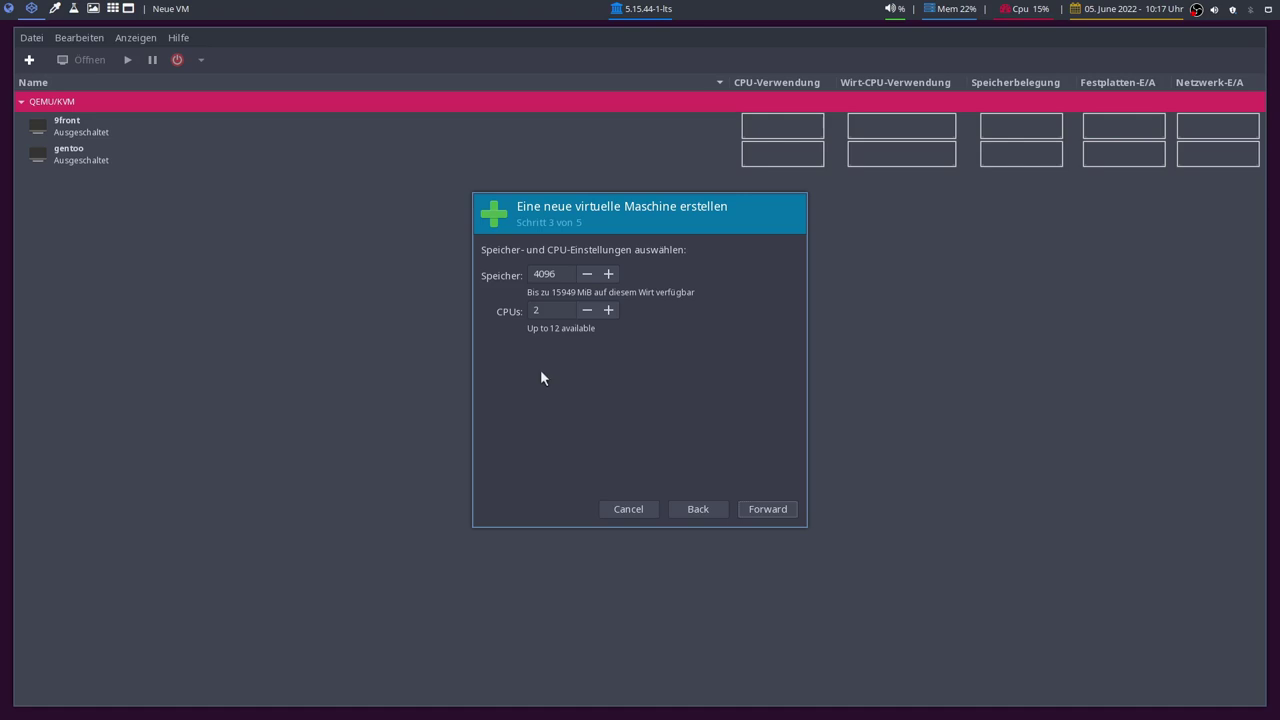
# Step: Raise the VM to 6 CPUs and give it a 50 GiB disk
pyautogui.click(608, 311)
pyautogui.click(762, 509)
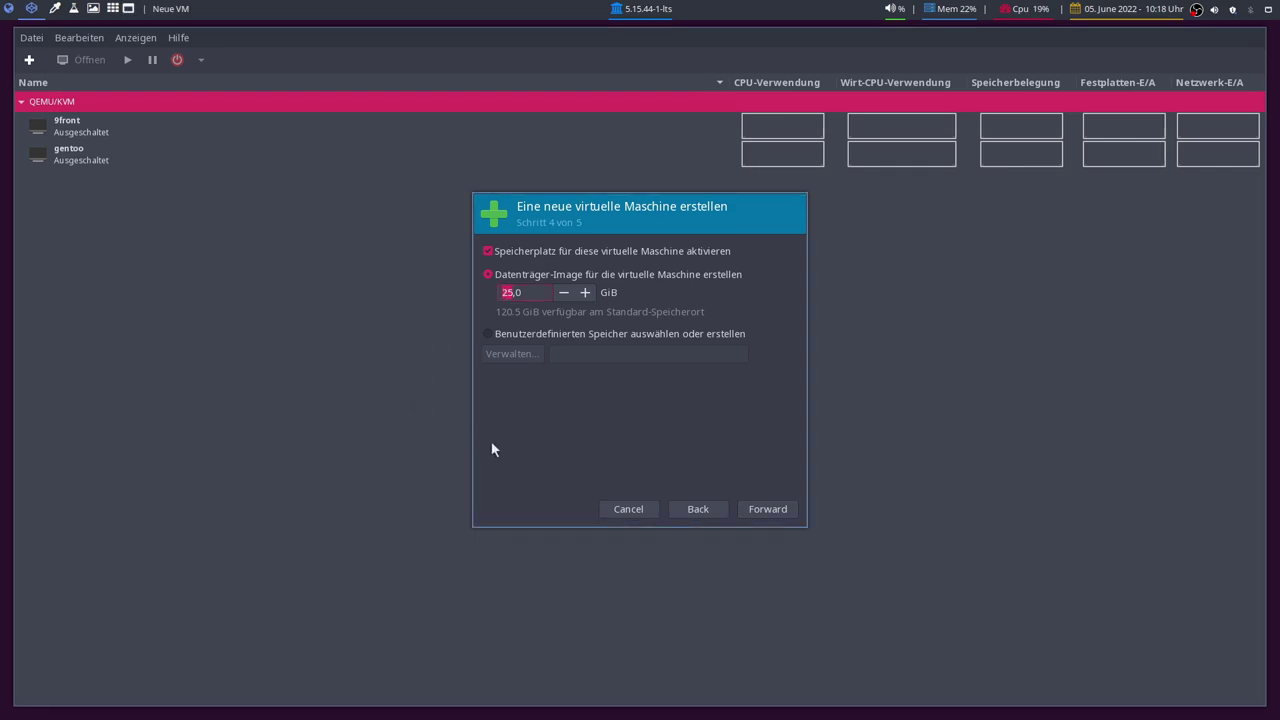
pyautogui.write('50')
pyautogui.click(768, 510)
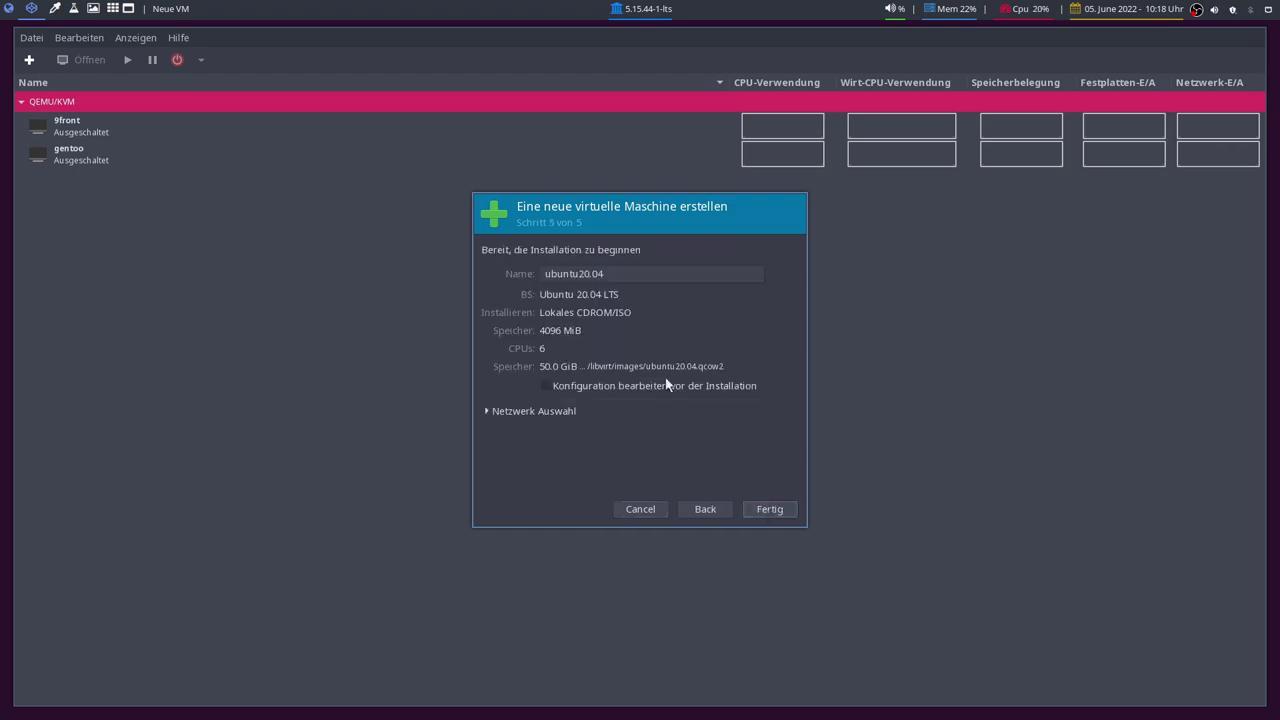
# Step: Name the VM AlienOS, edit its configuration before installing, use br10 NAT, and choose UEFI firmware
pyautogui.tripleClick(627, 273)
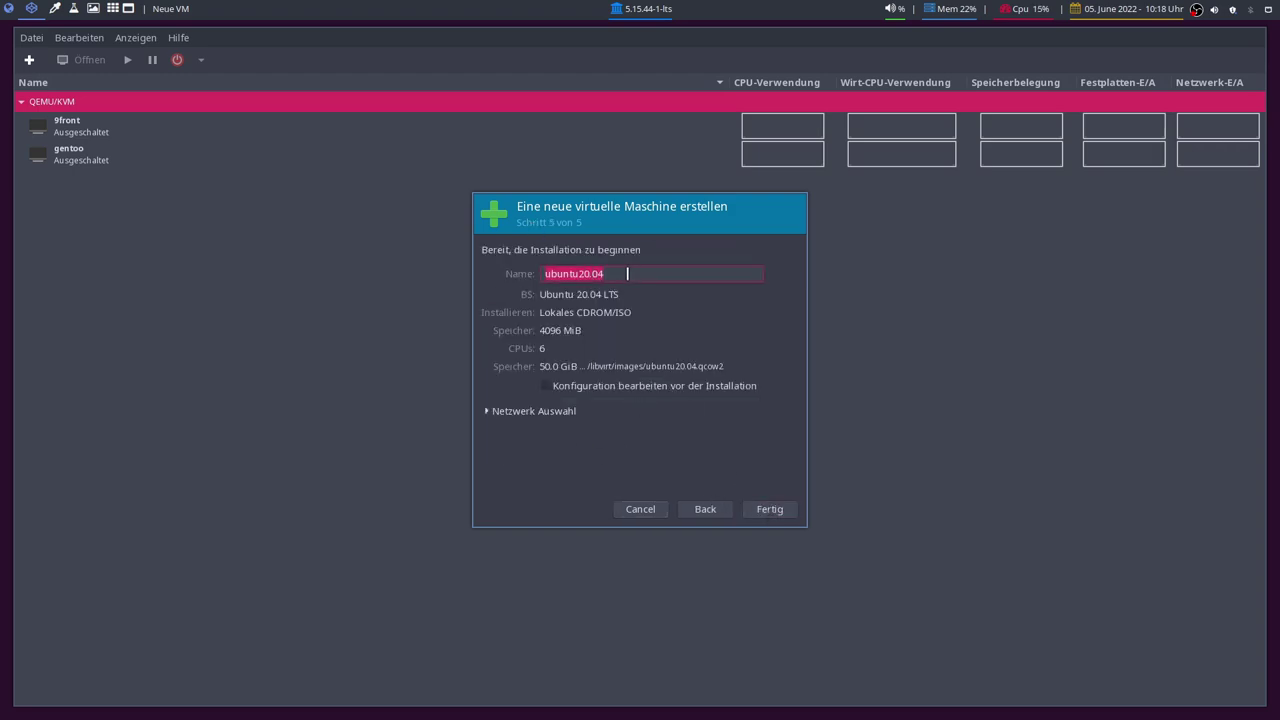
pyautogui.write('AlienOS')
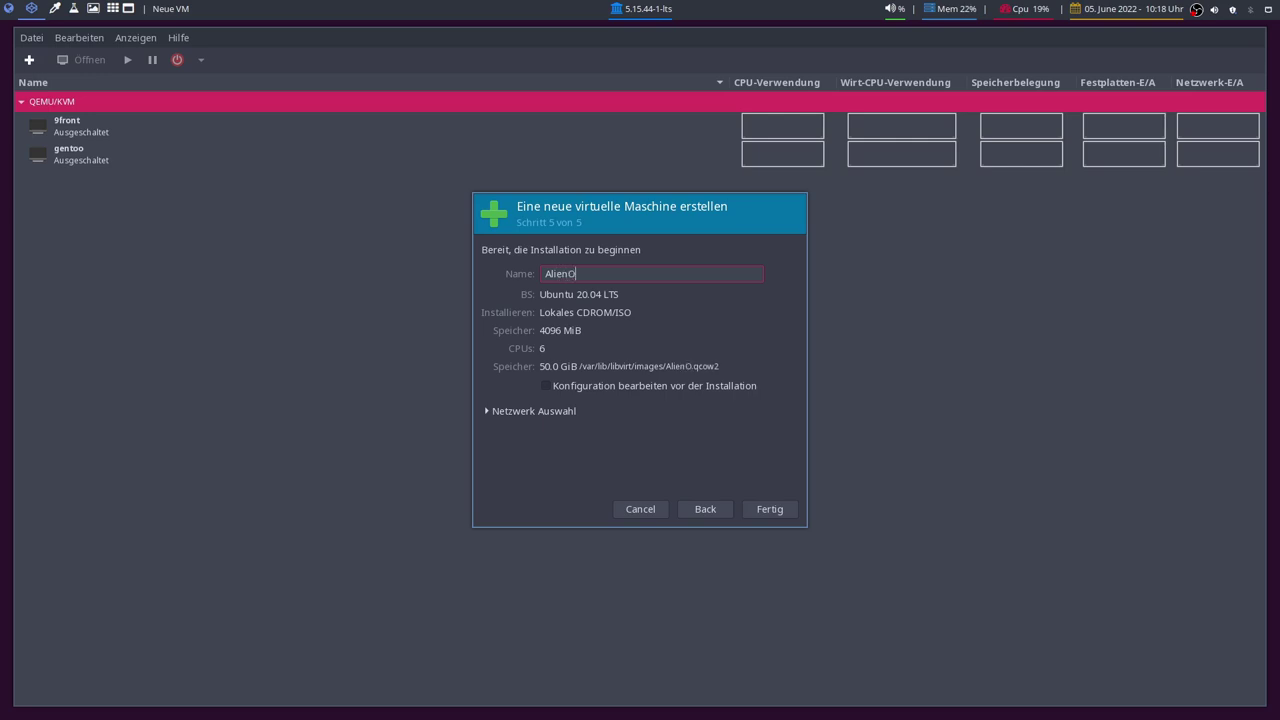
pyautogui.click(546, 385)
pyautogui.click(538, 408)
pyautogui.click(573, 428)
pyautogui.click(573, 419)
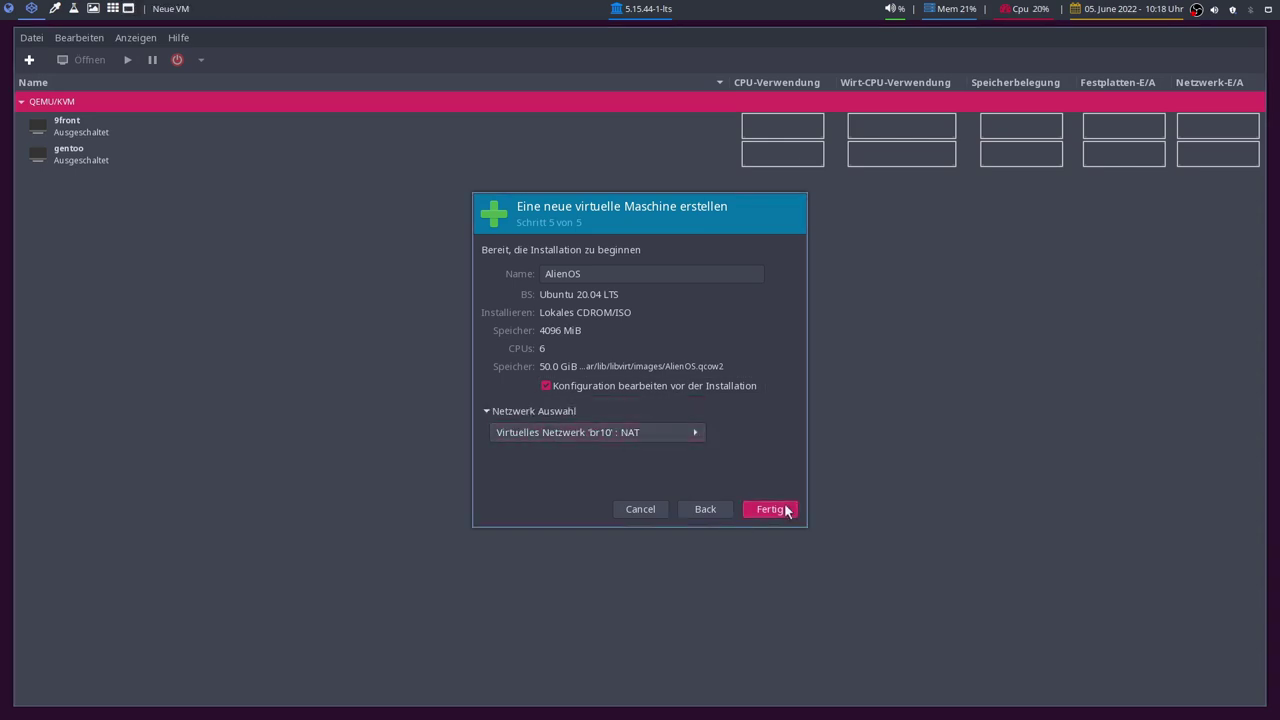
pyautogui.click(783, 510)
pyautogui.click(545, 418)
pyautogui.click(550, 436)
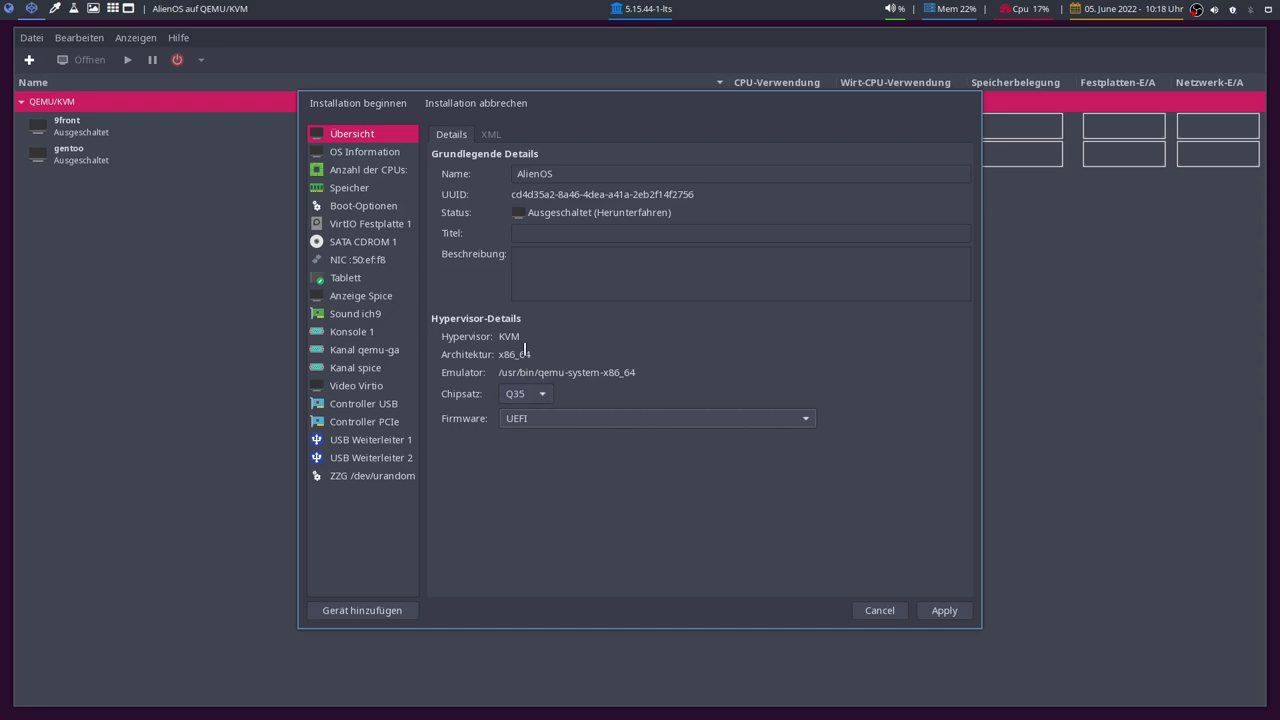
# Step: Apply UEFI firmware, enable the boot menu, and boot SATA CDROM 1 first
pyautogui.click(944, 610)
pyautogui.click(378, 205)
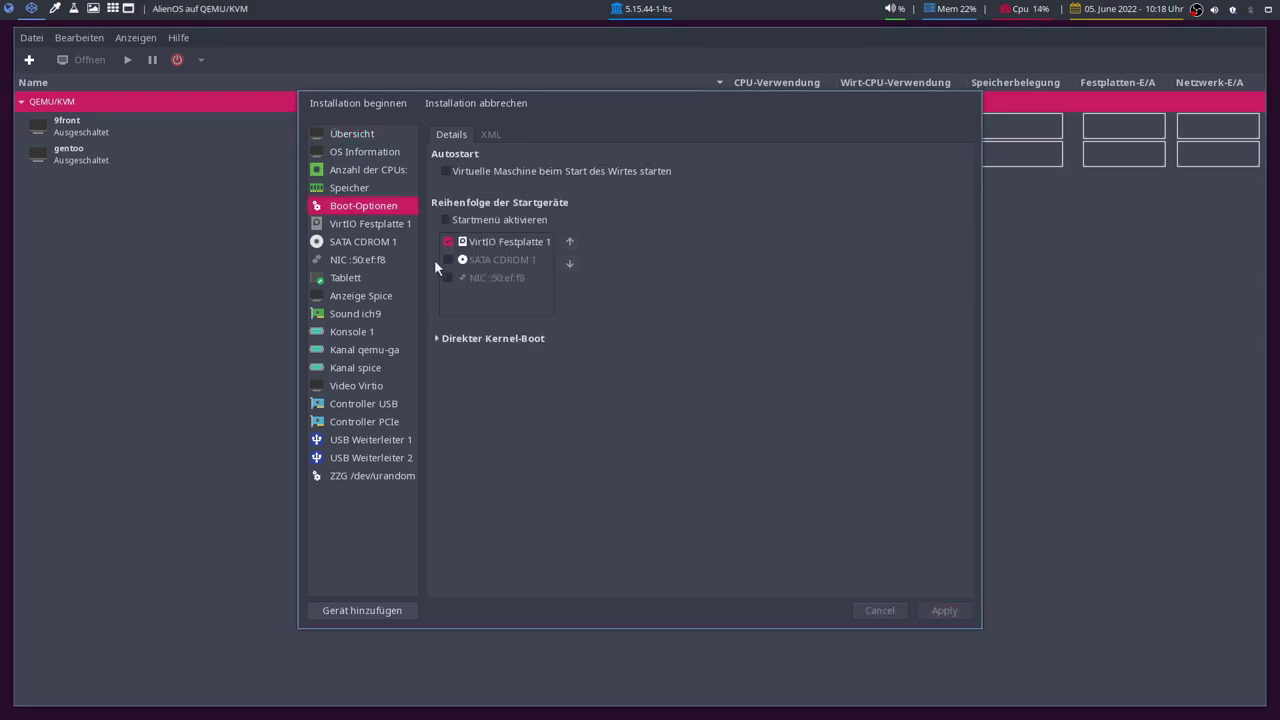
pyautogui.click(447, 221)
pyautogui.click(490, 260)
pyautogui.click(447, 261)
pyautogui.click(570, 241)
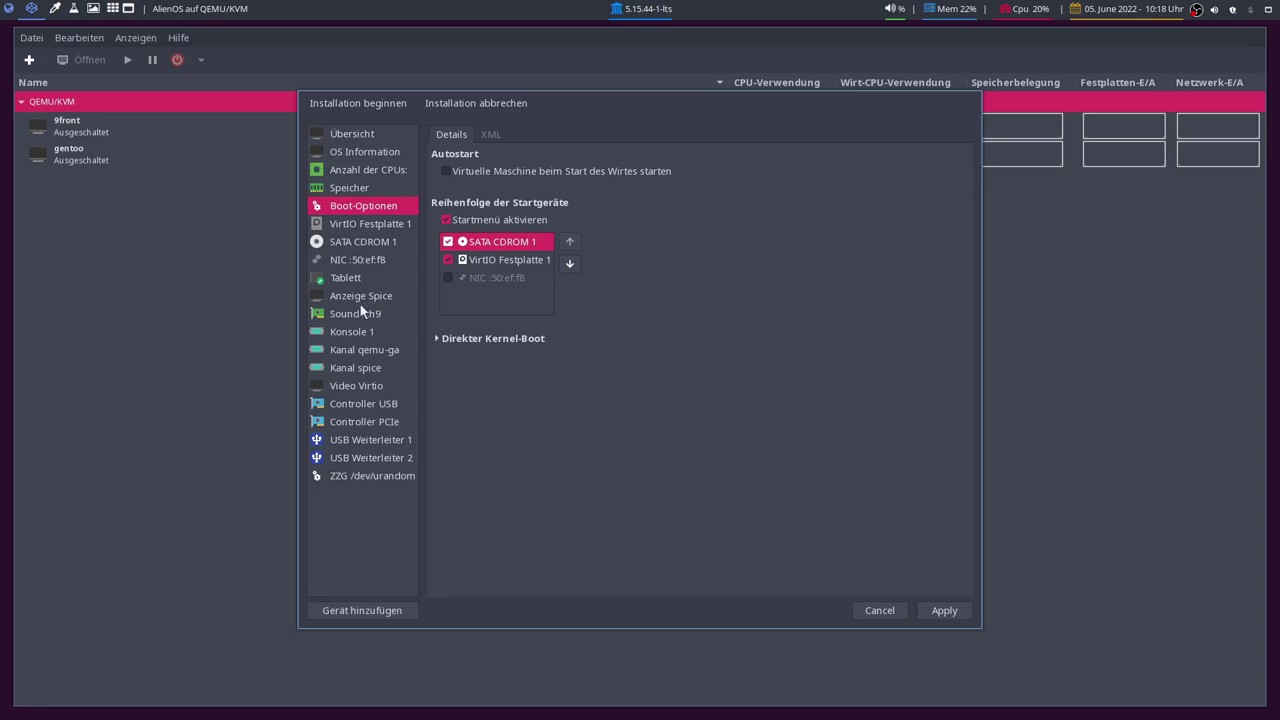
pyautogui.click(944, 610)
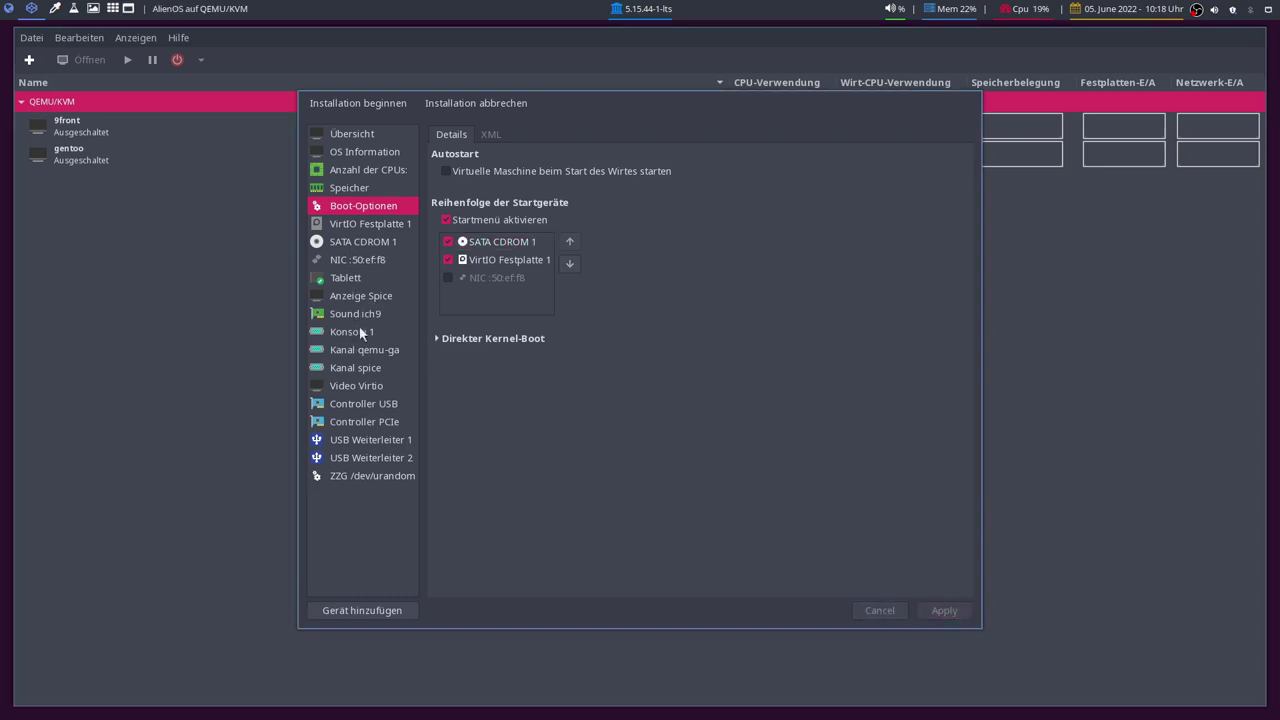
# Step: Review the disk and video settings, then begin the installation
pyautogui.click(368, 224)
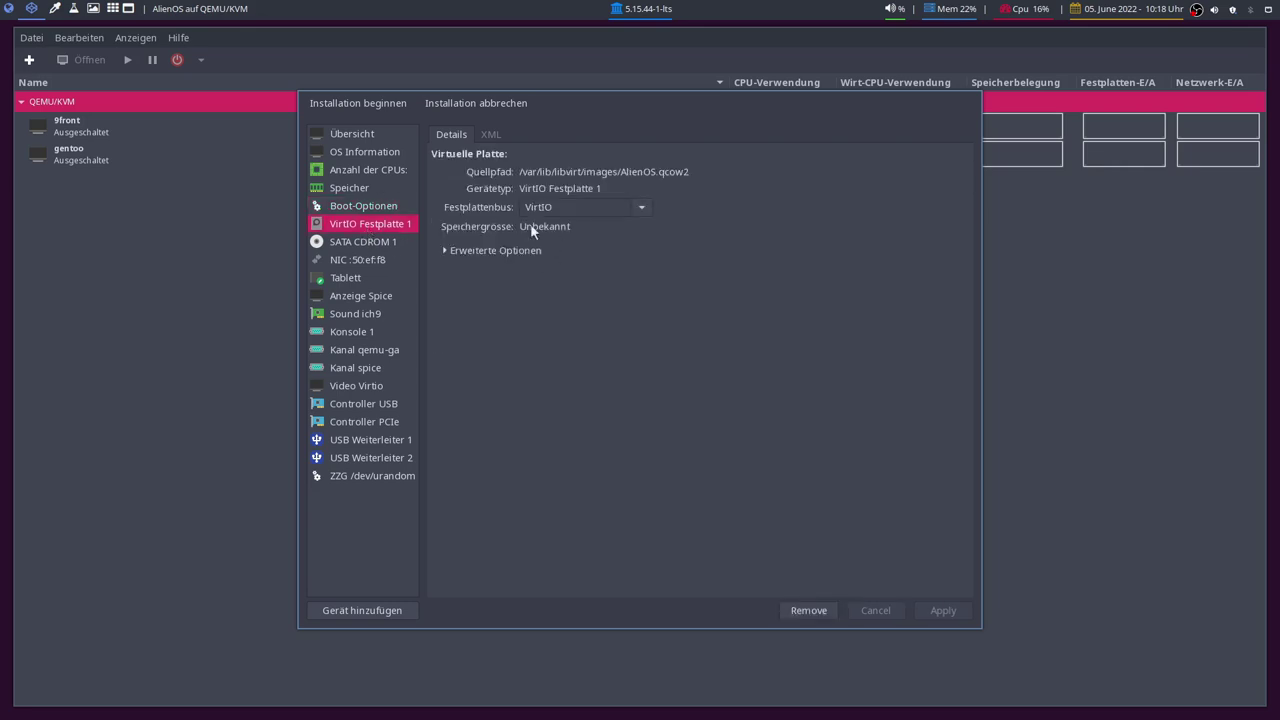
pyautogui.click(360, 387)
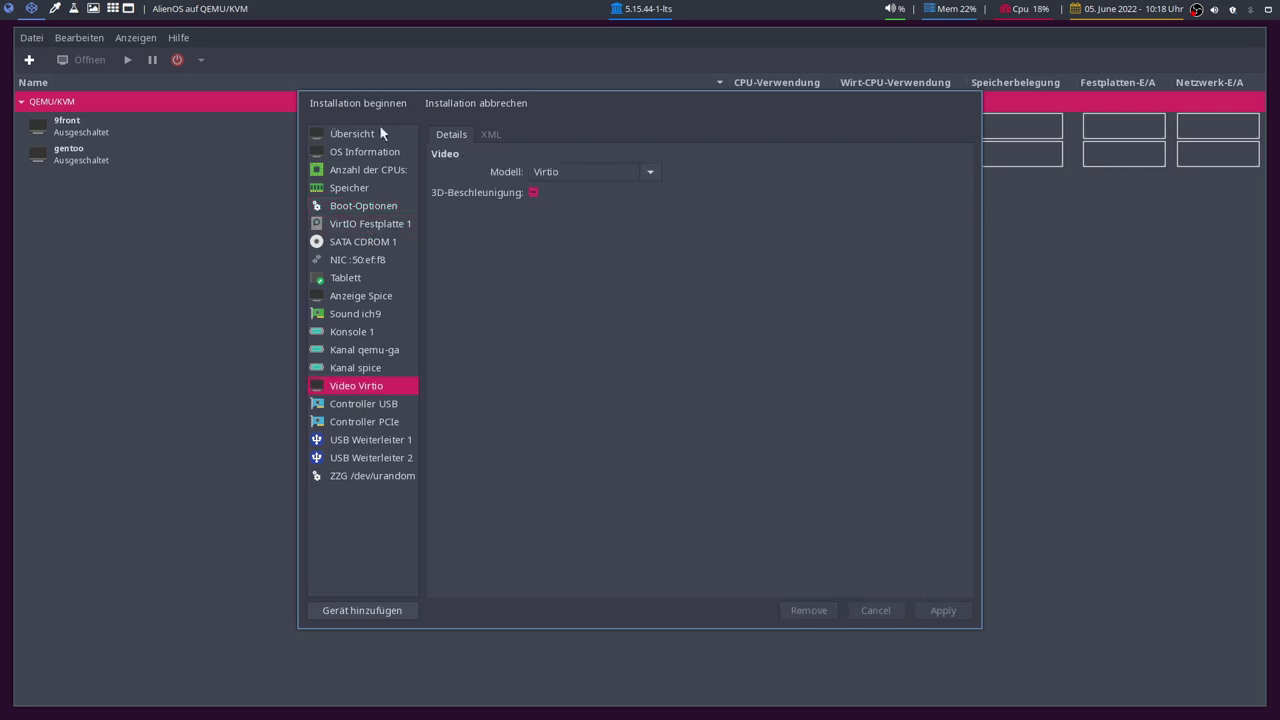
pyautogui.click(359, 108)
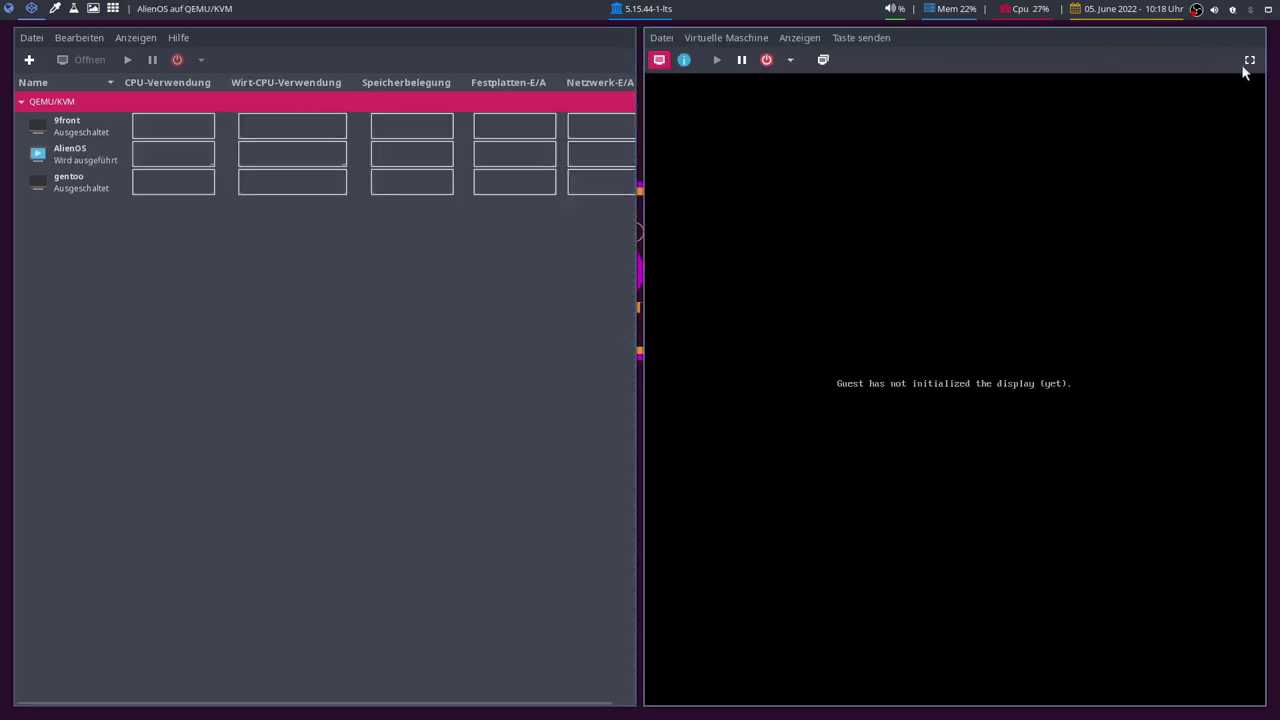
# Step: Show the console full screen and boot 'Start des System-Installationsprogrammes' from the boot menu
pyautogui.click(1249, 61)
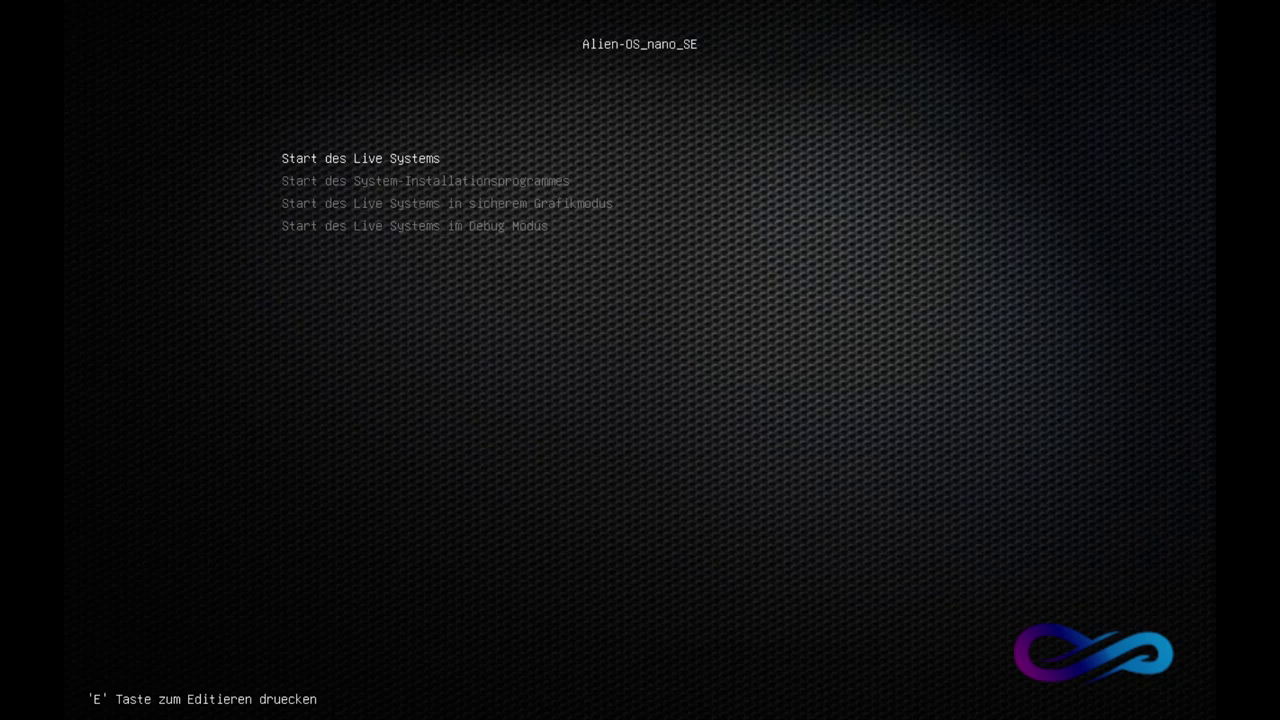
pyautogui.press('Down')
pyautogui.press('Up')
pyautogui.press('Down')
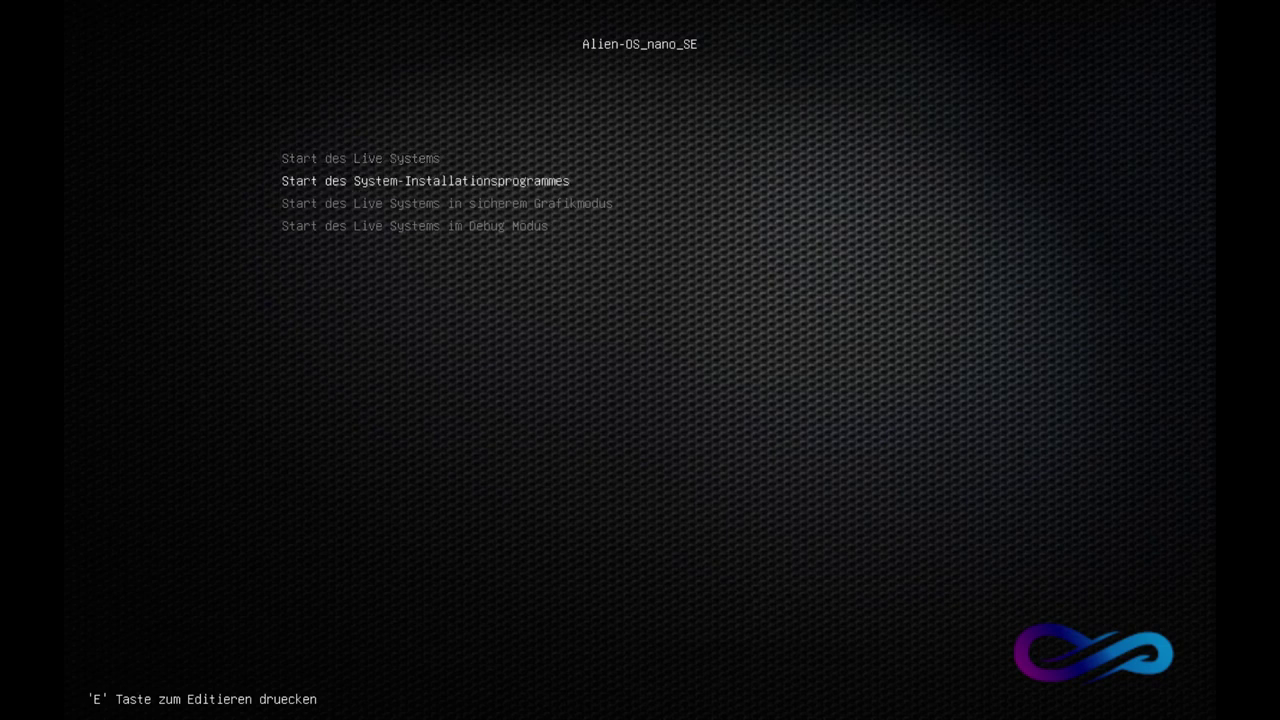
pyautogui.press('Down')
pyautogui.press('Up')
pyautogui.press('Down')
pyautogui.press('Up')
pyautogui.press('Up')
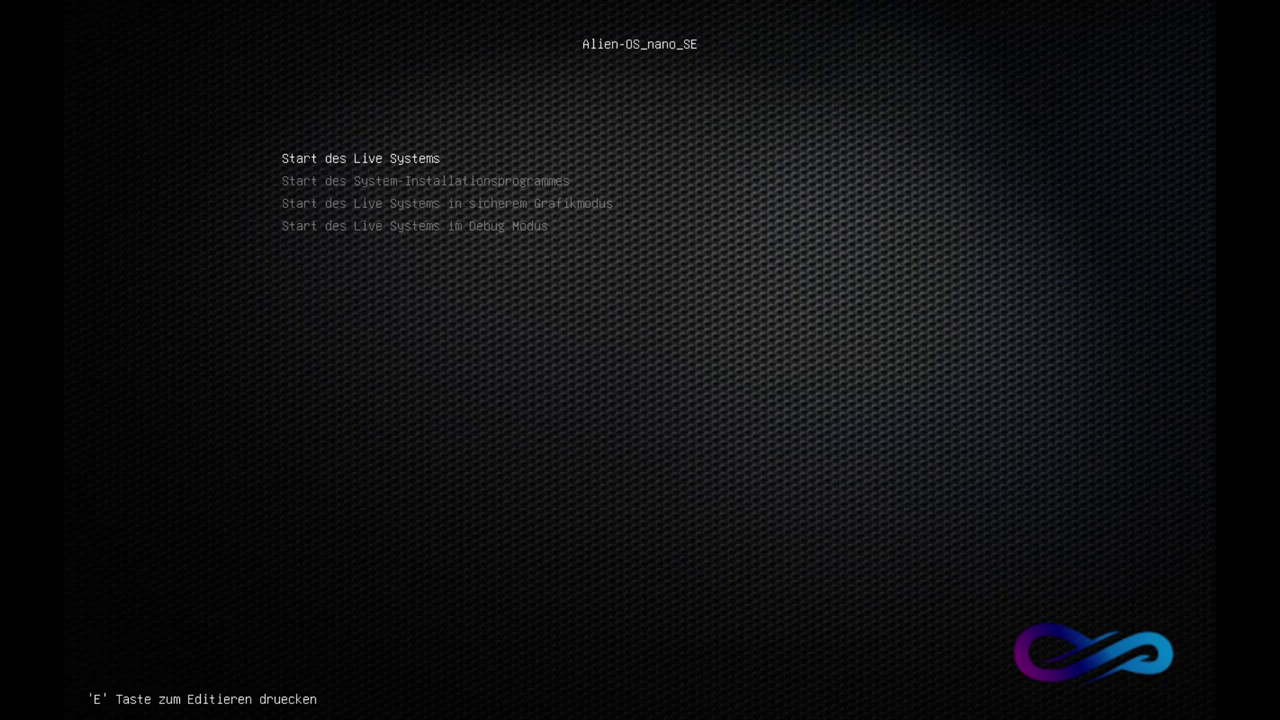
pyautogui.press('Down')
pyautogui.press('Down')
pyautogui.press('Up')
pyautogui.press('Up')
pyautogui.press('Down')
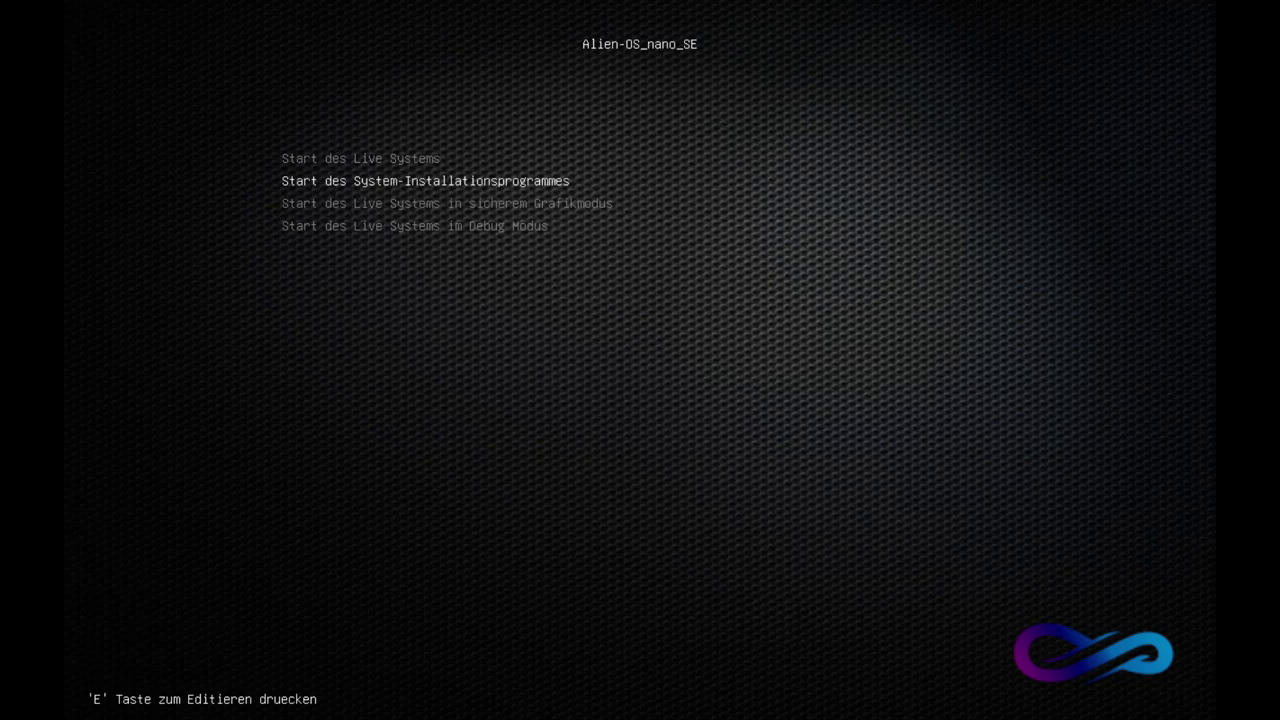
pyautogui.press('Up')
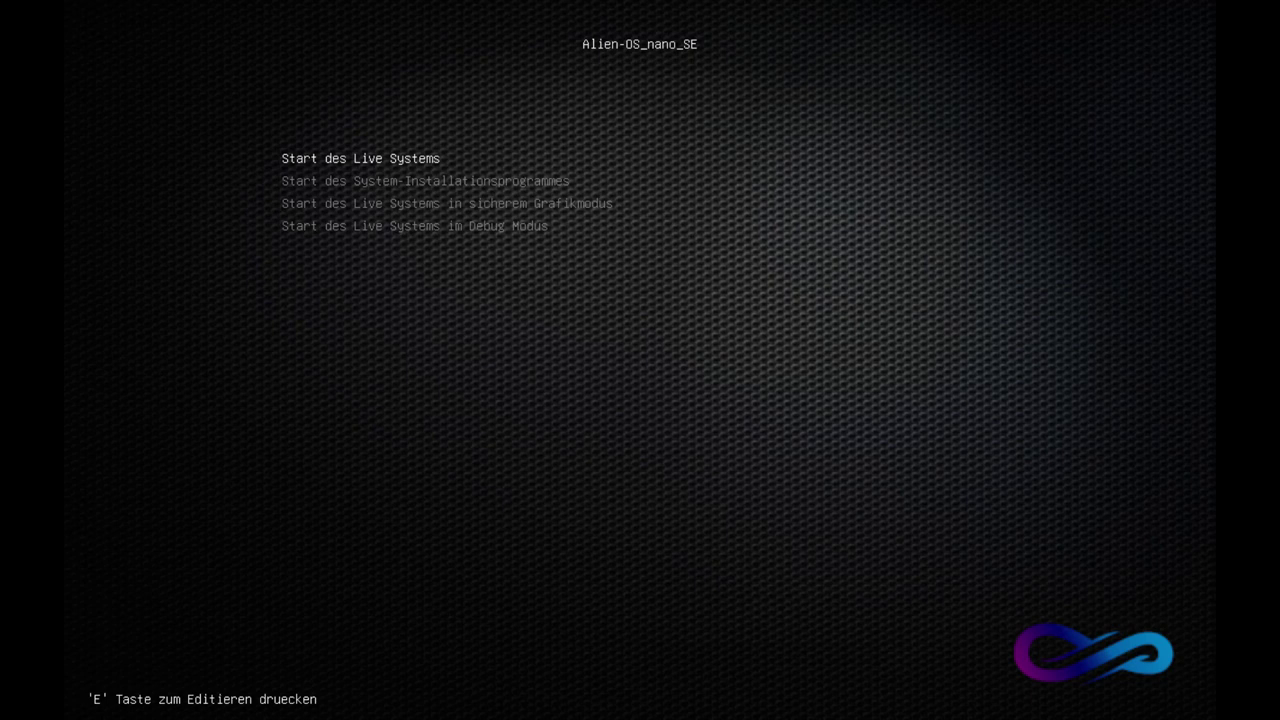
pyautogui.press('Down')
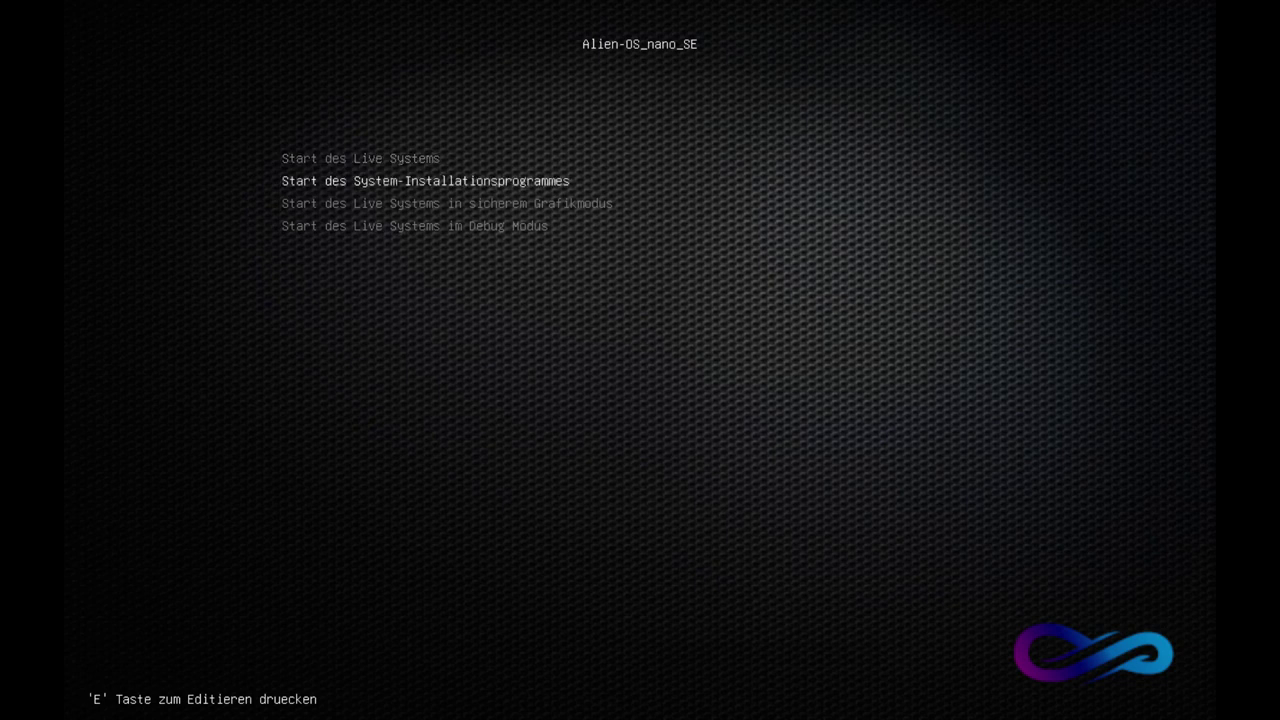
pyautogui.press('Return')
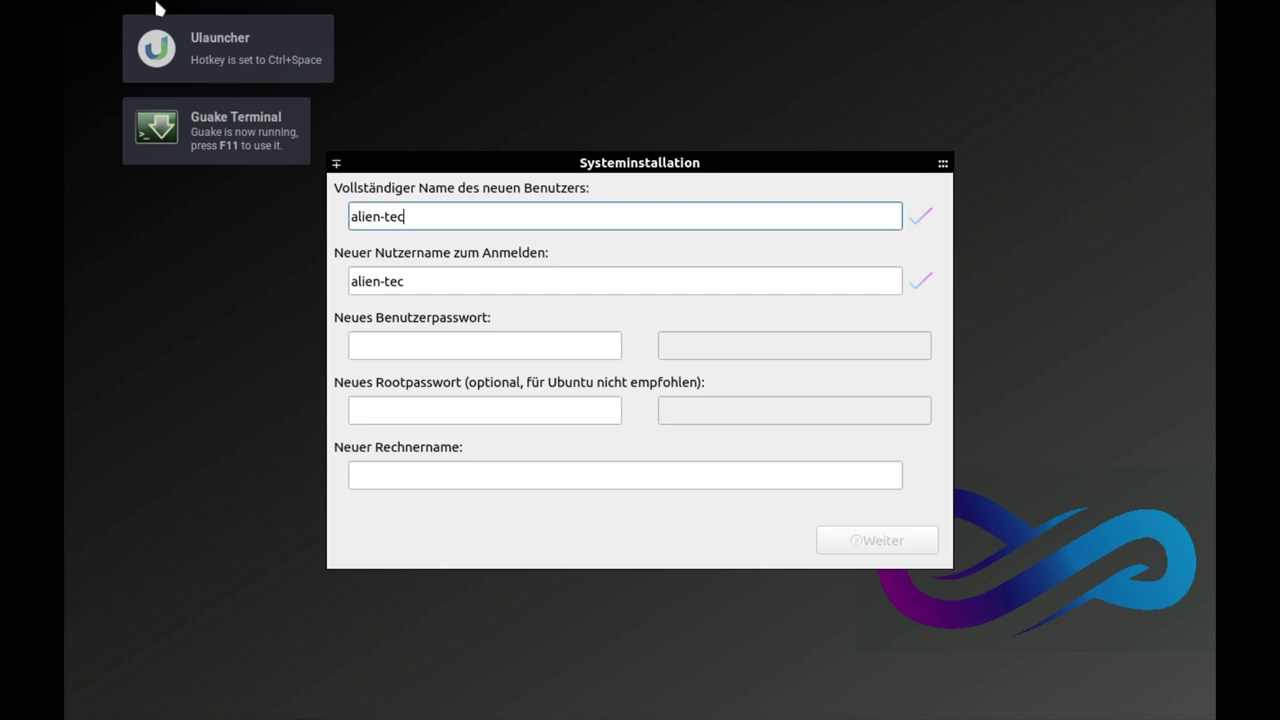
# Step: Fill in the new user's full name, login name, and password with confirmation
pyautogui.moveTo(630, 167); pyautogui.dragTo(652, 165)
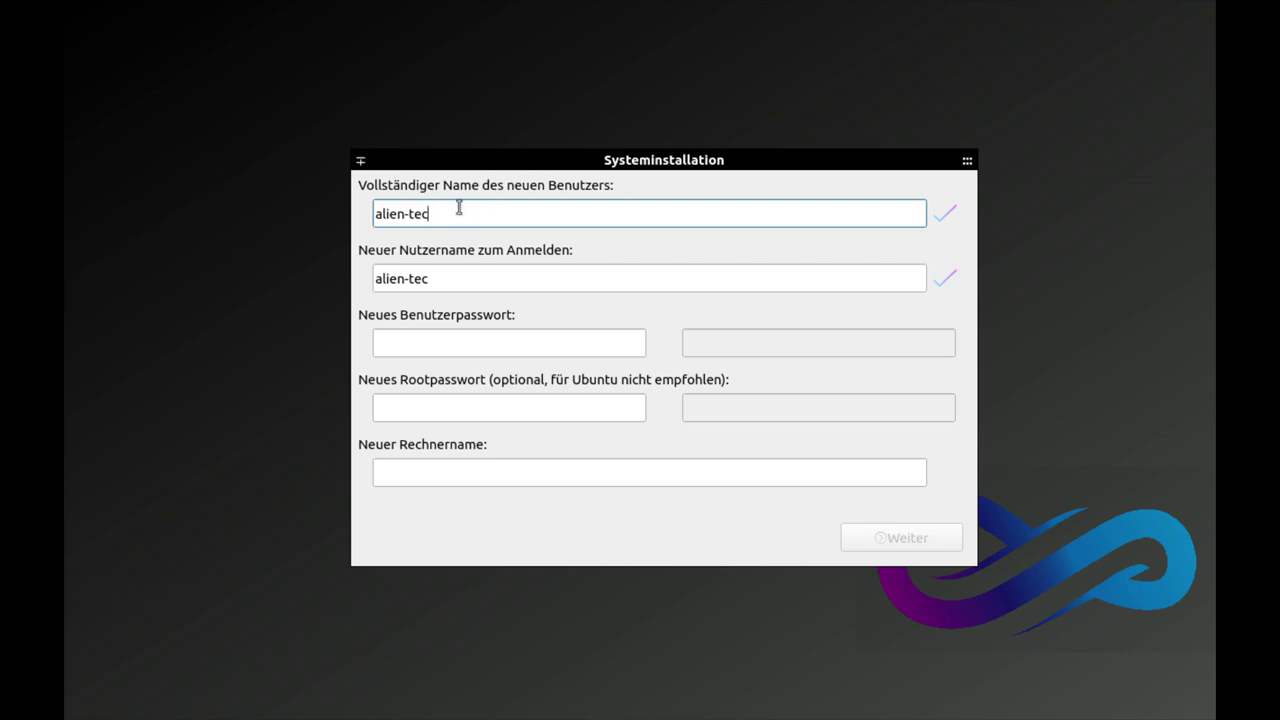
pyautogui.moveTo(445, 209); pyautogui.dragTo(362, 209)
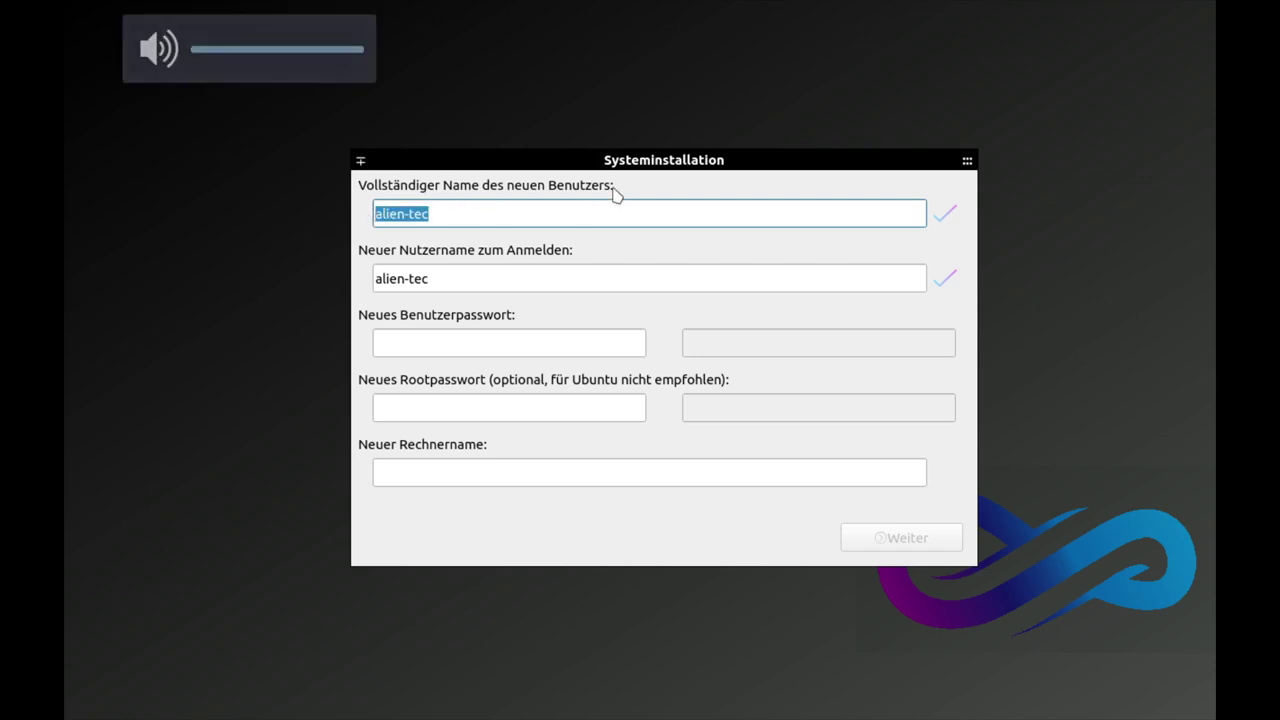
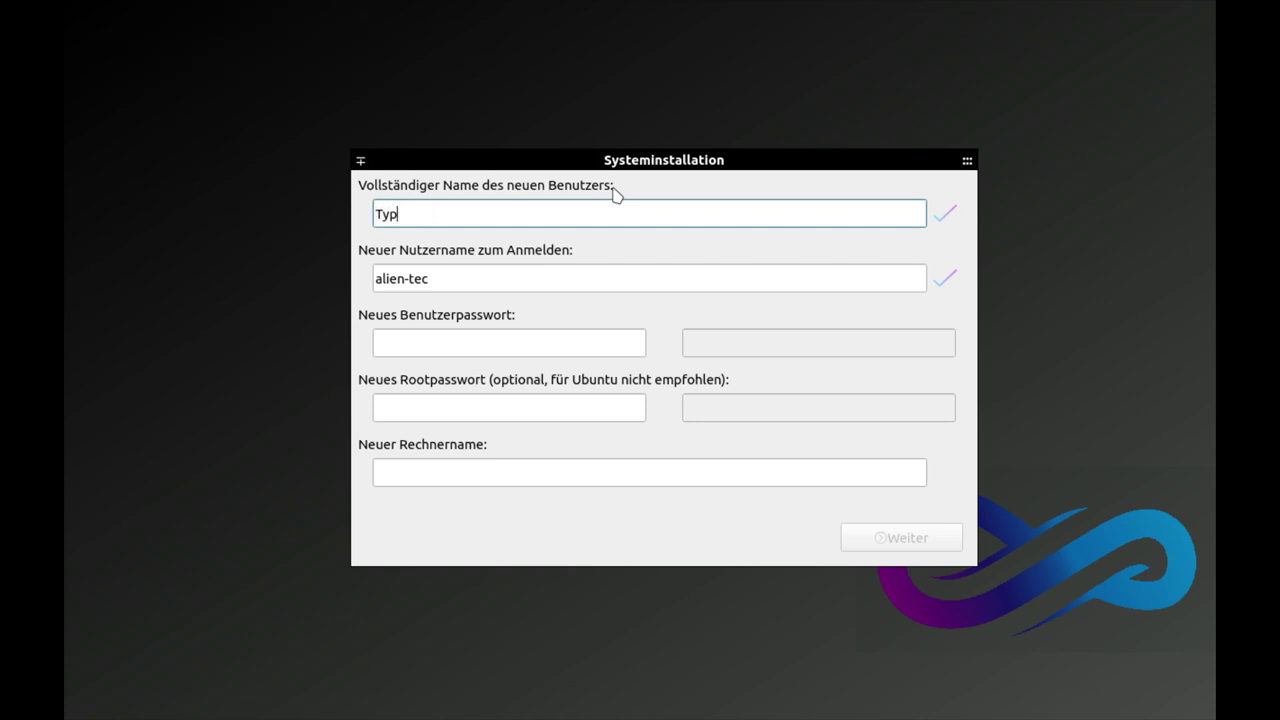
pyautogui.press('Tab')
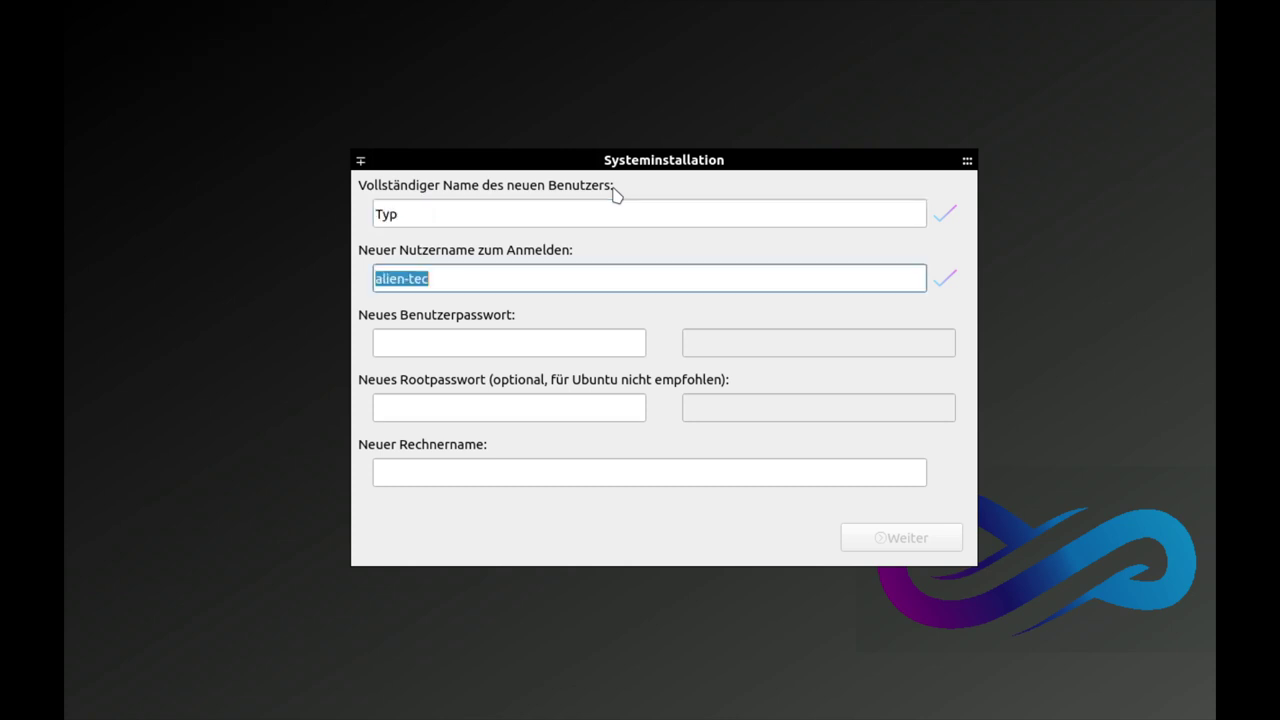
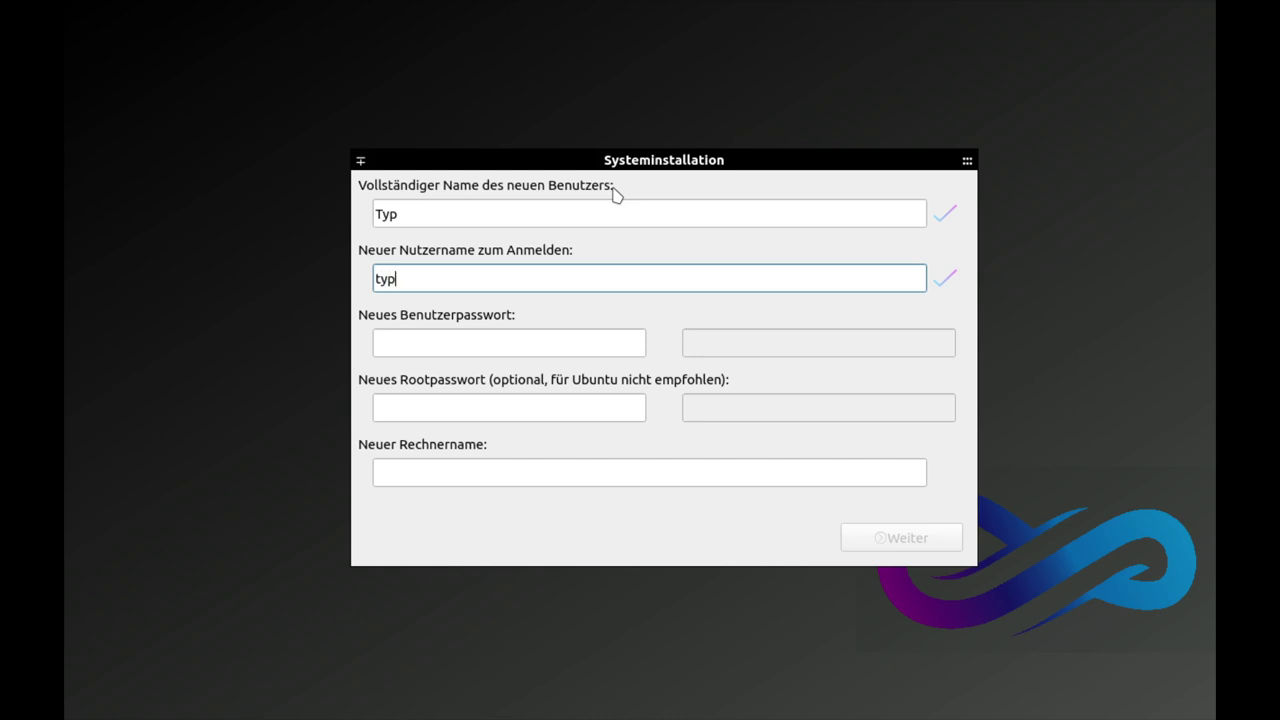
pyautogui.press('Tab')
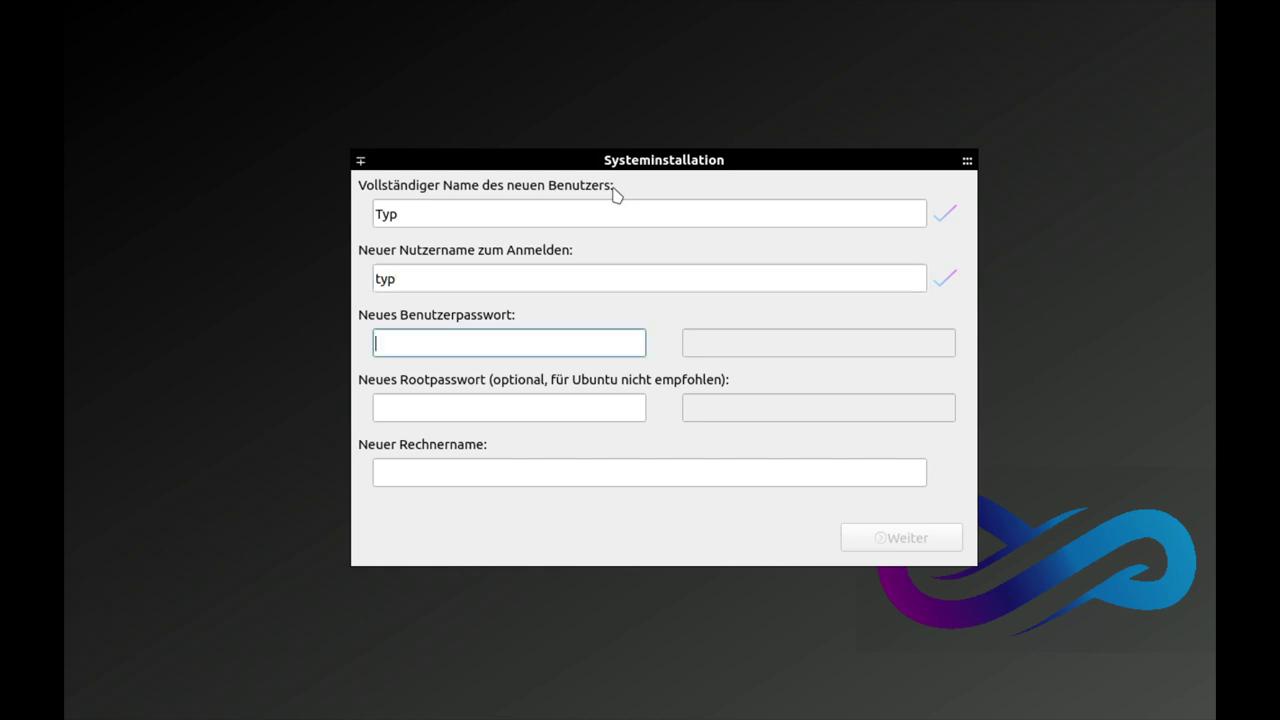
pyautogui.press('Tab')
pyautogui.press('Tab')
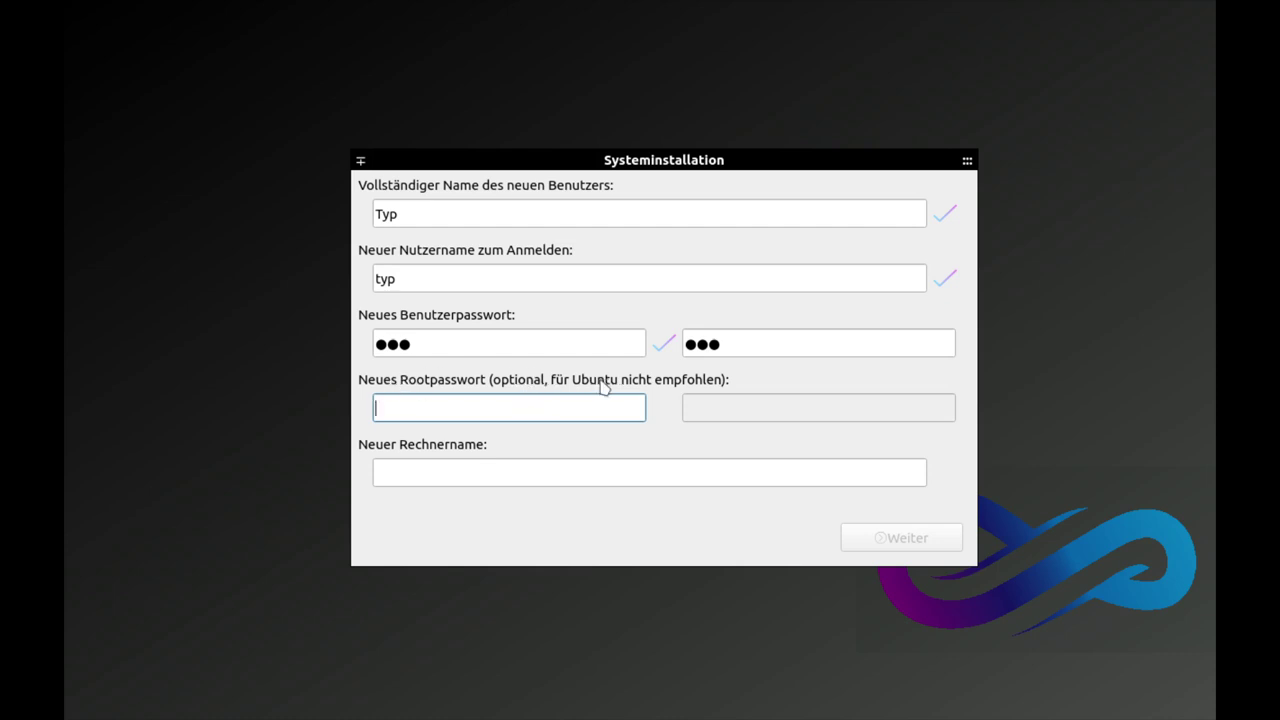
# Step: Set the computer name to alienos and continue to partition settings
pyautogui.click(508, 466)
pyautogui.write('alienos')
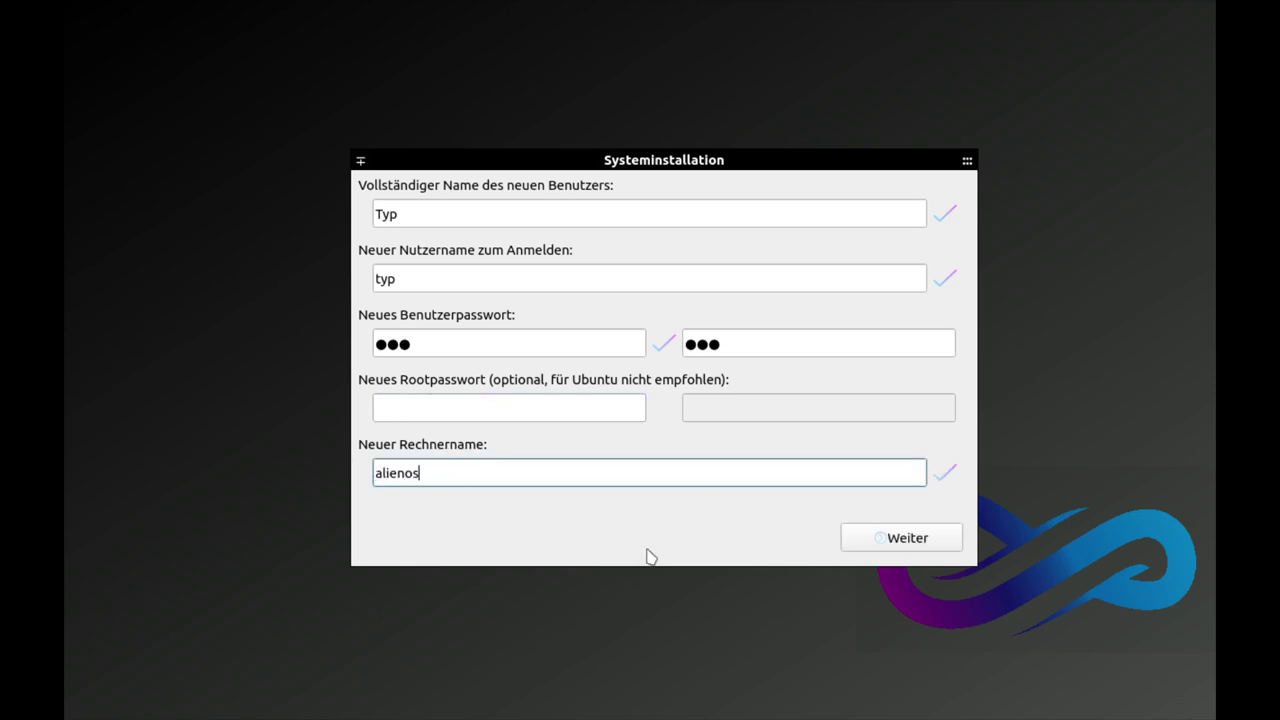
pyautogui.click(887, 541)
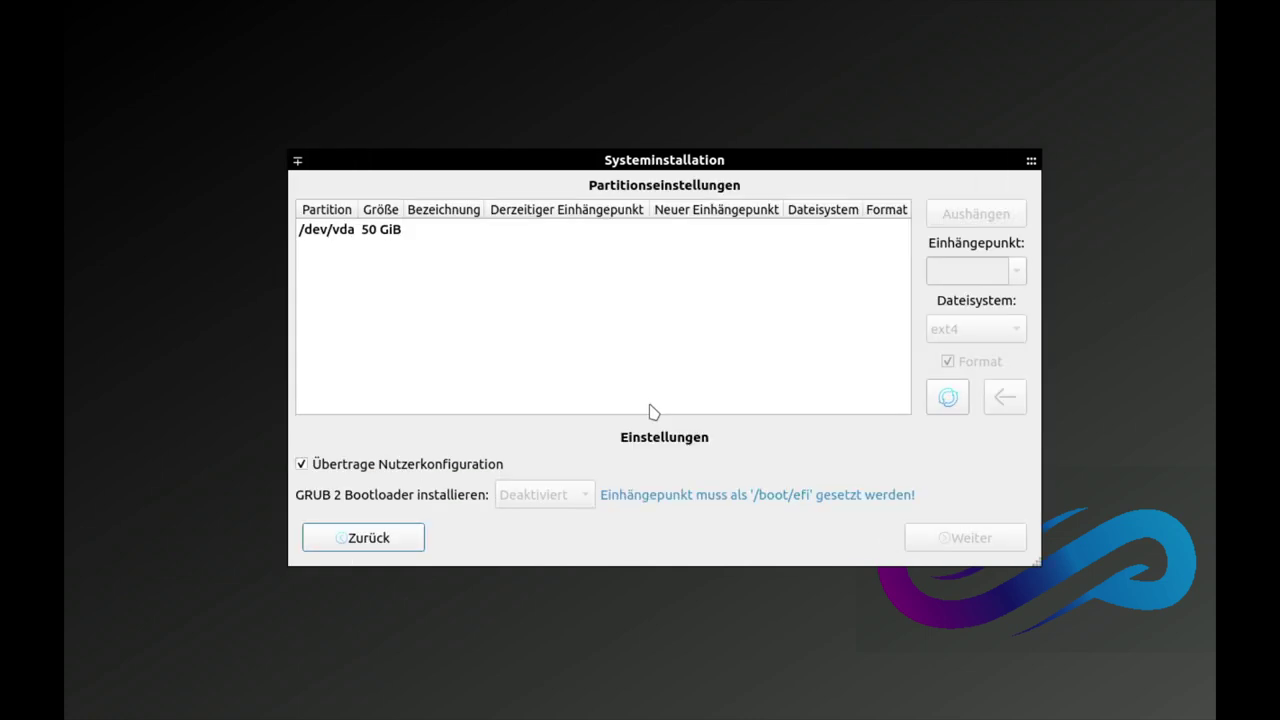
# Step: Delete the old /dev/vda partition and create a 300 MiB partition in the free space
pyautogui.click(362, 232)
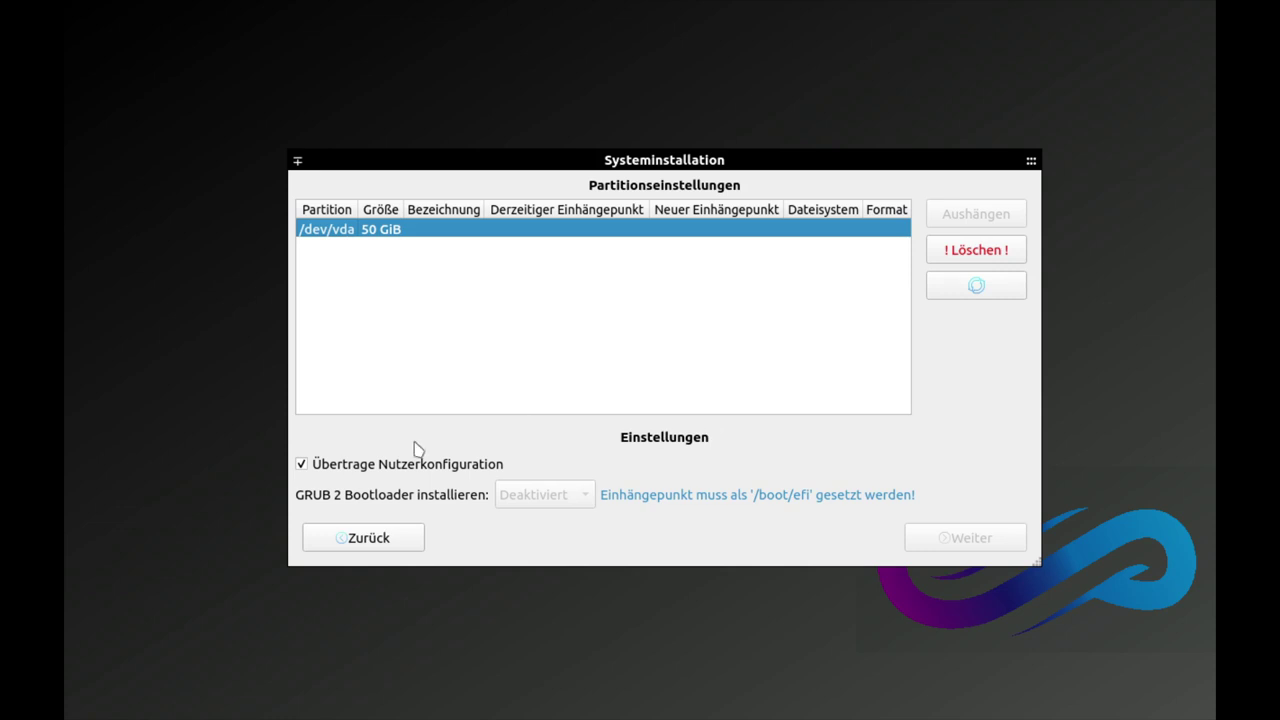
pyautogui.click(975, 251)
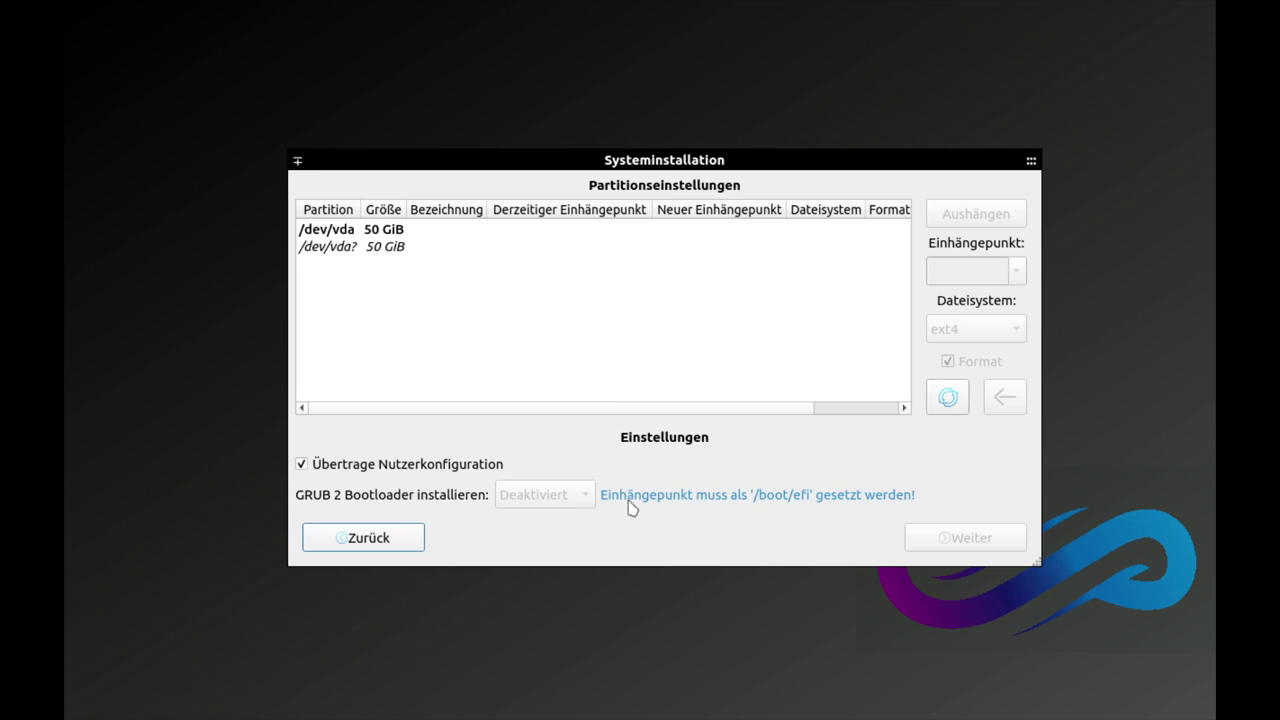
pyautogui.click(344, 250)
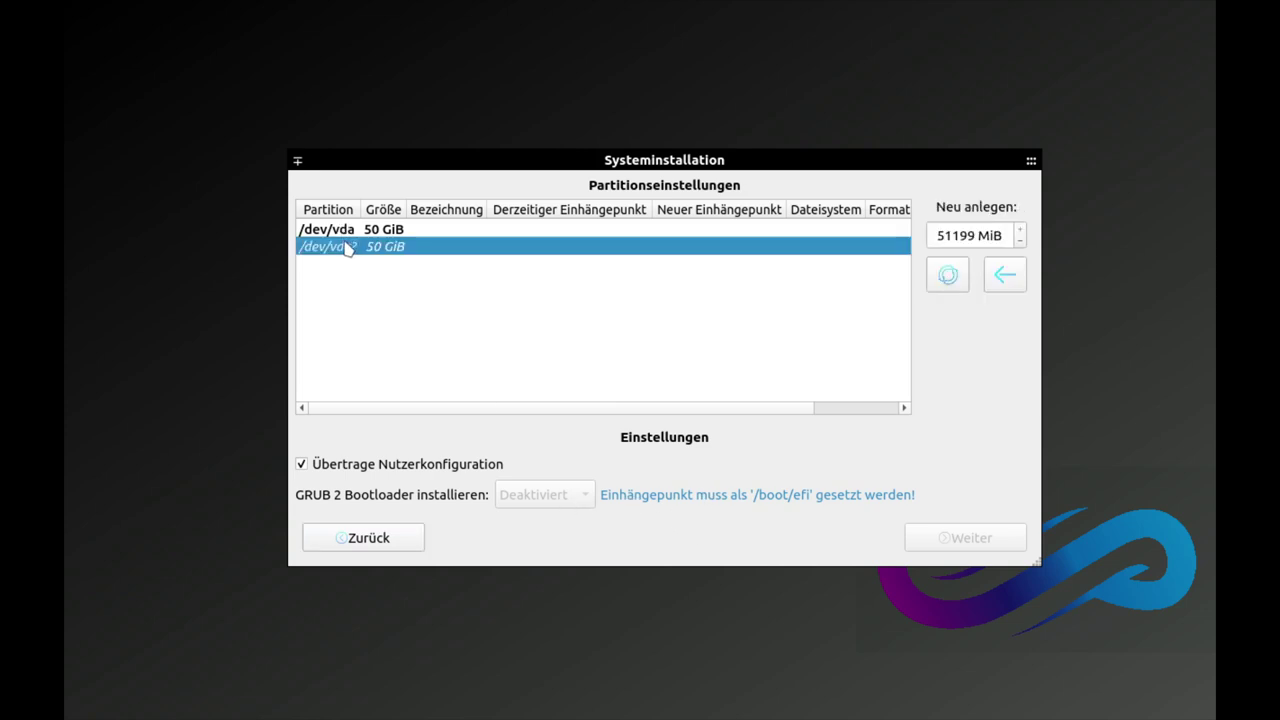
pyautogui.click(352, 236)
pyautogui.click(352, 246)
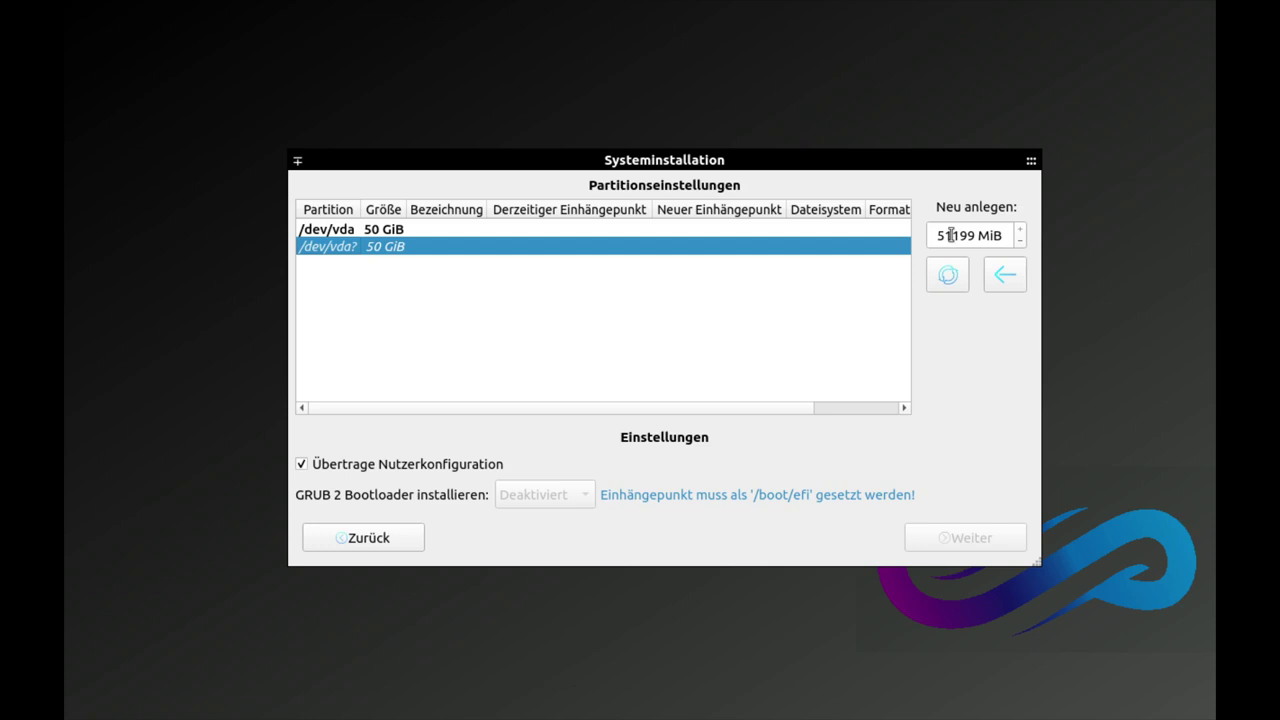
pyautogui.doubleClick(951, 235)
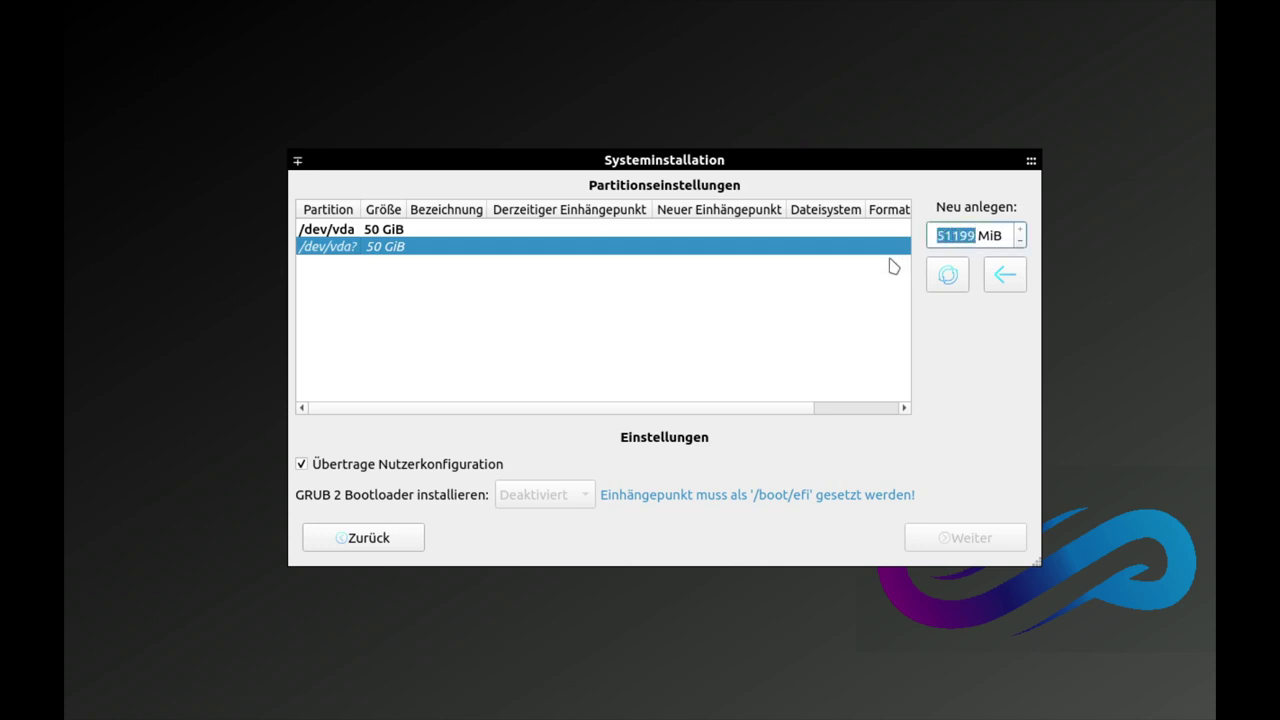
pyautogui.write('300')
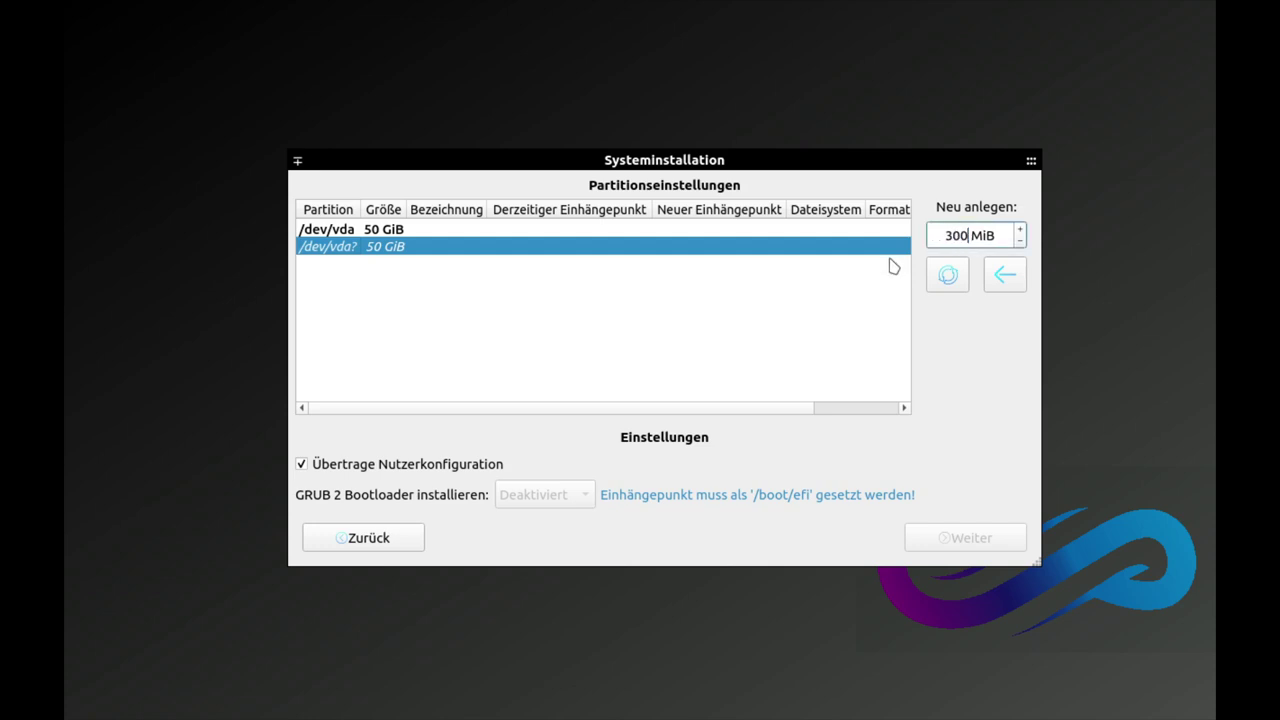
pyautogui.click(1005, 275)
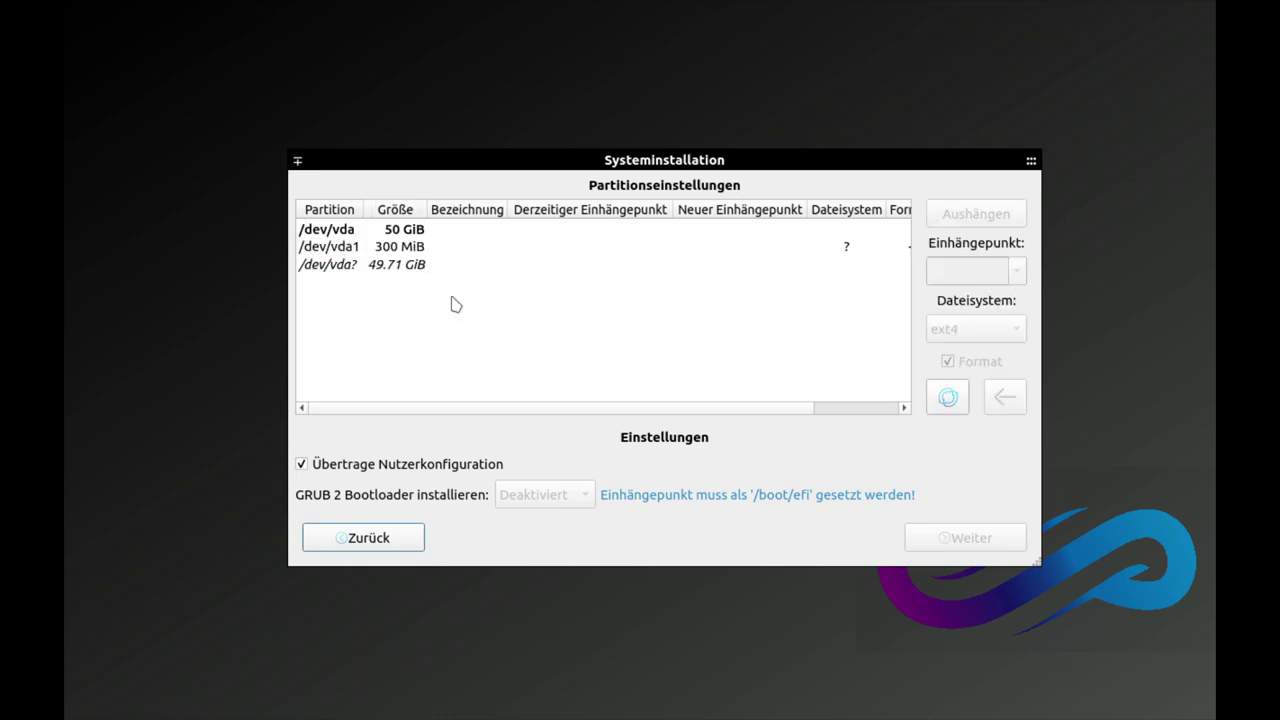
# Step: Mount /dev/vda1 at /boot/efi and keep the GRUB 2 bootloader on EFI
pyautogui.click(384, 246)
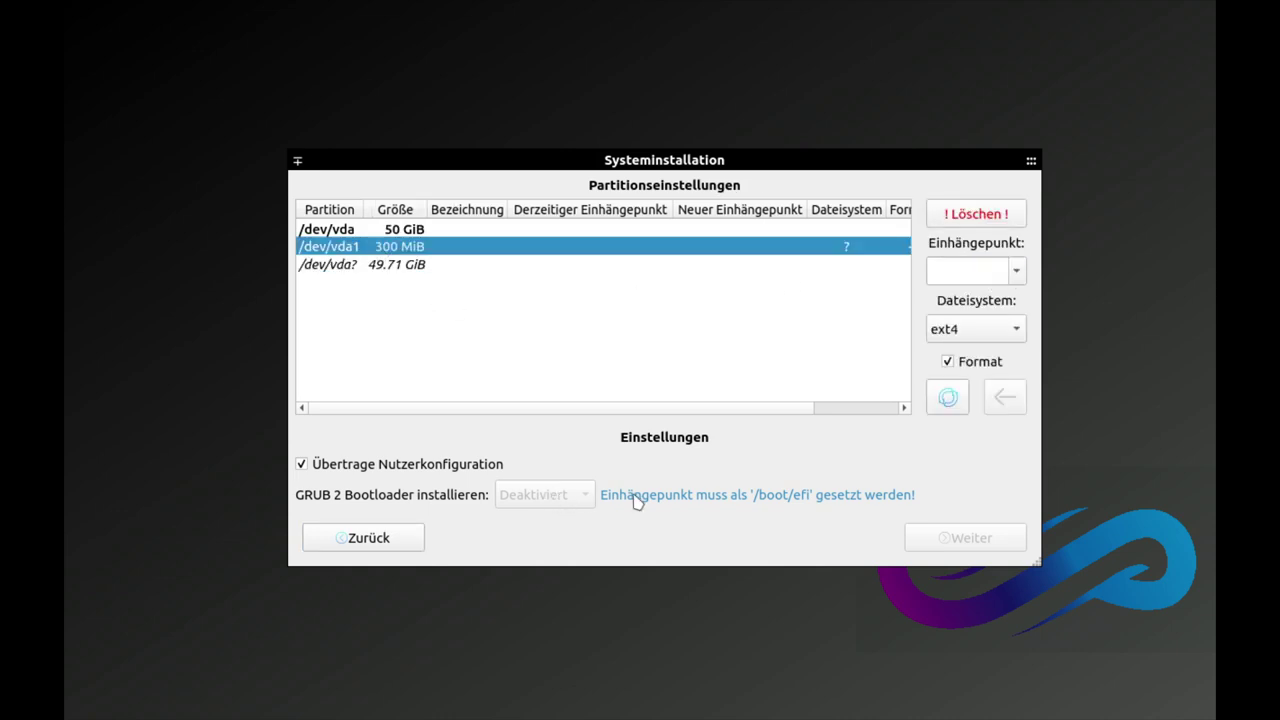
pyautogui.click(1017, 271)
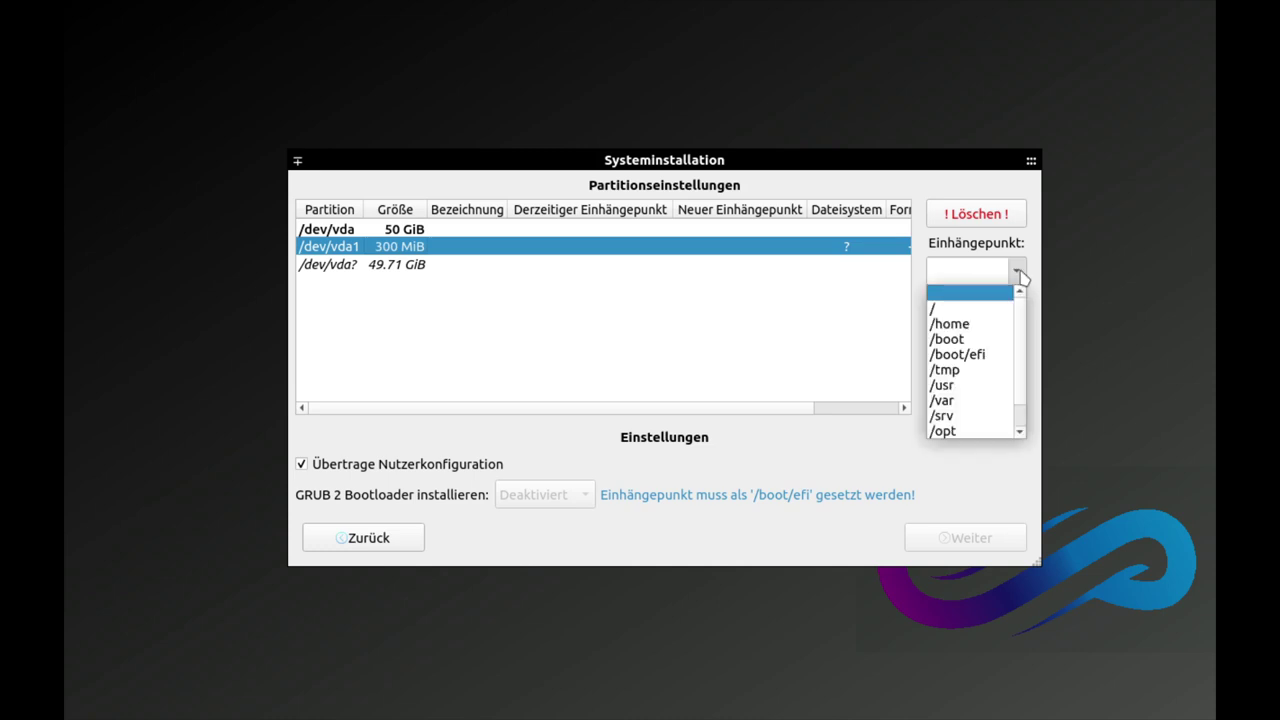
pyautogui.click(962, 355)
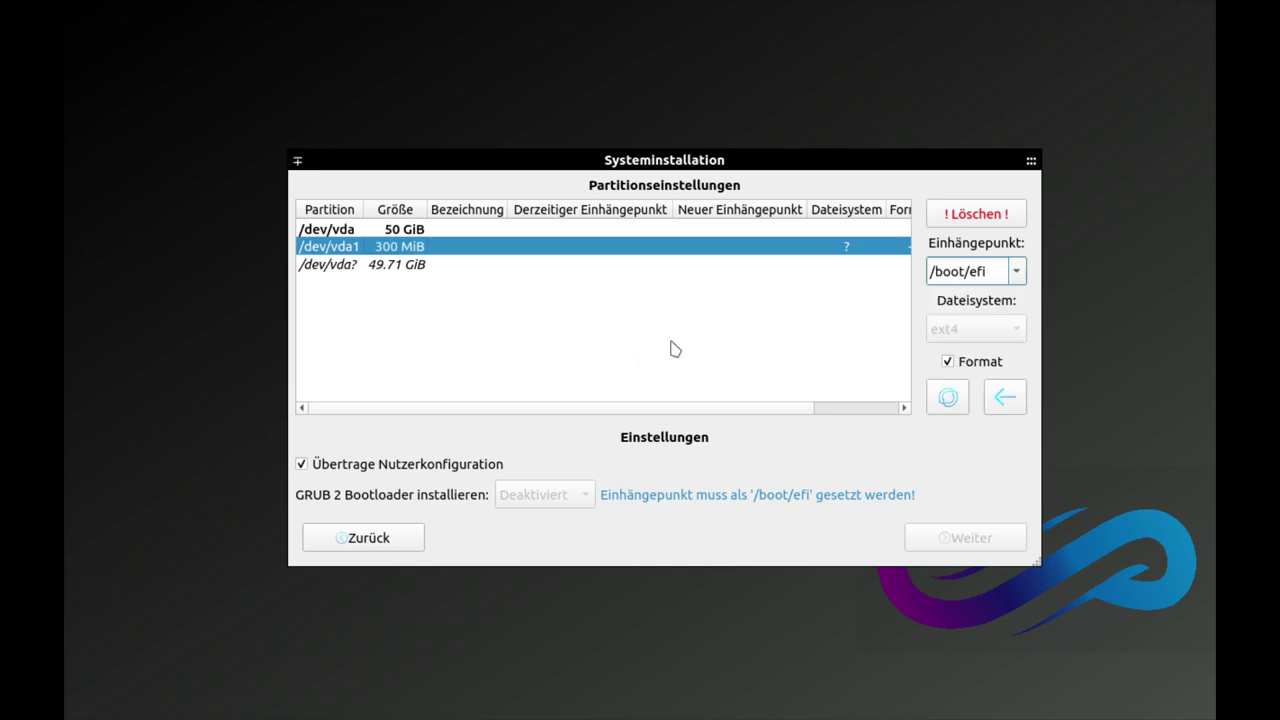
pyautogui.click(1003, 398)
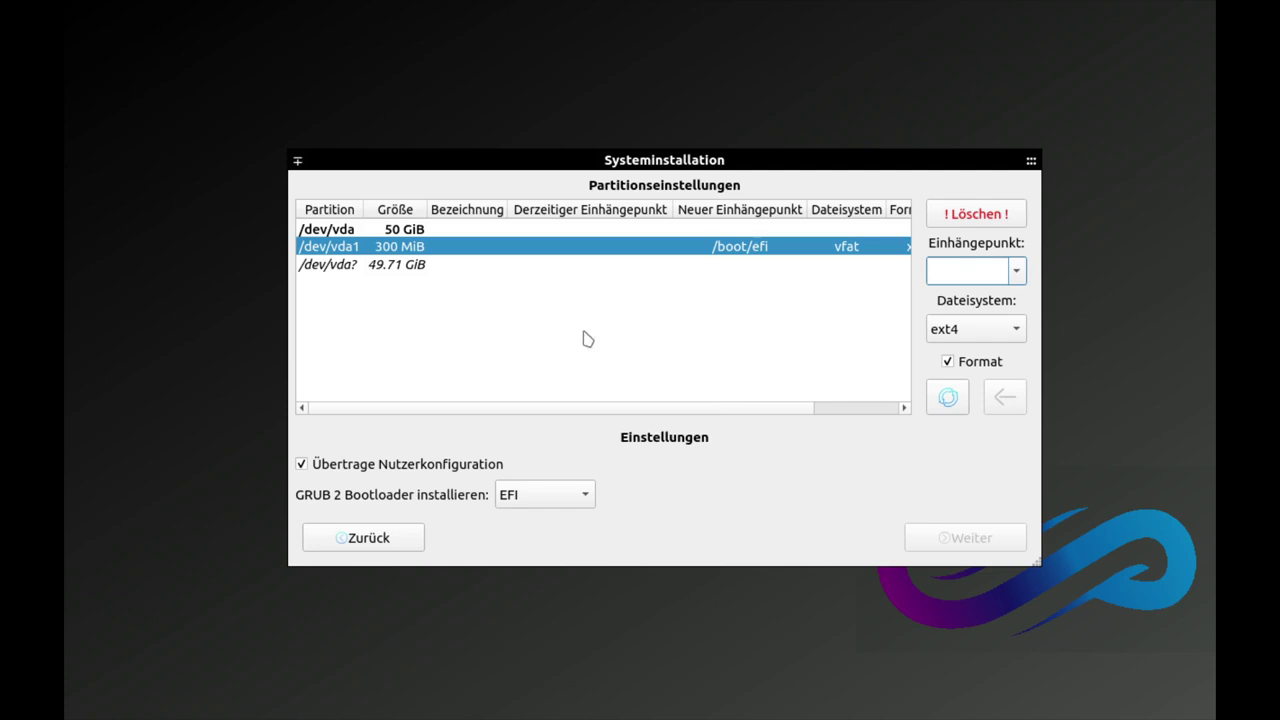
pyautogui.click(535, 498)
pyautogui.click(535, 497)
pyautogui.click(383, 272)
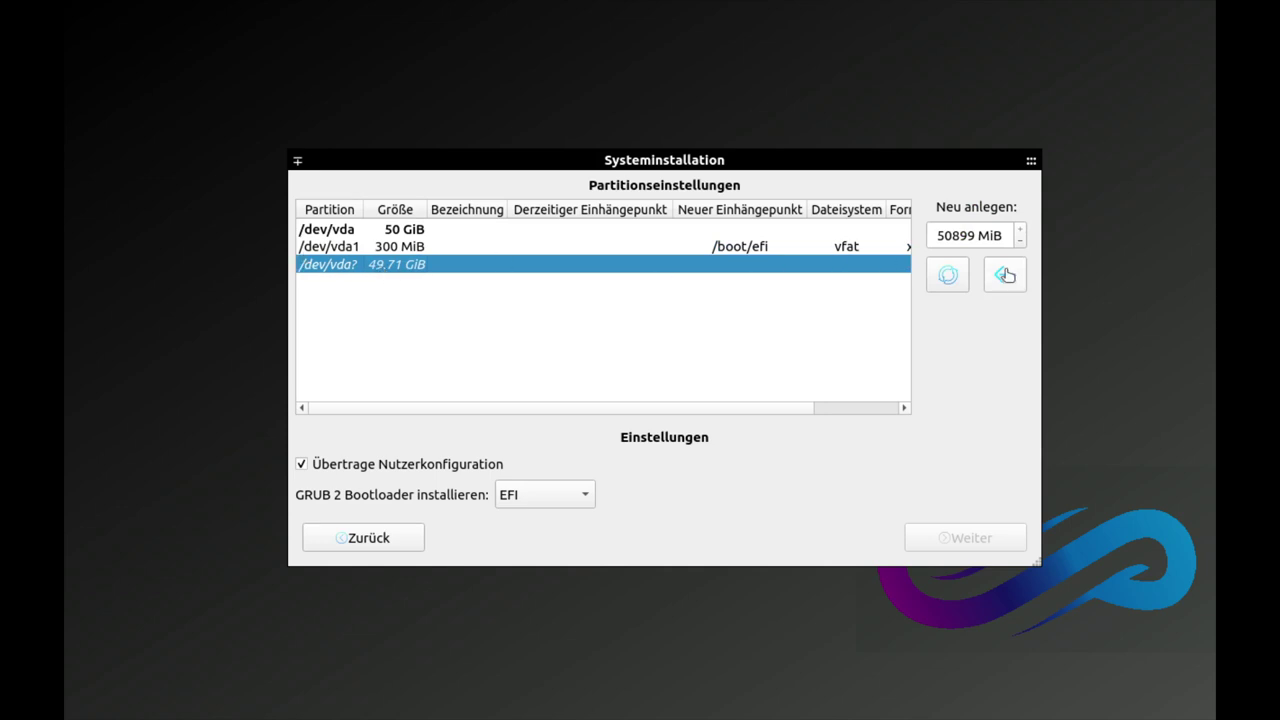
# Step: Create /dev/vda2 from the remaining space, mounted at / with ext4
pyautogui.click(1005, 275)
pyautogui.click(410, 266)
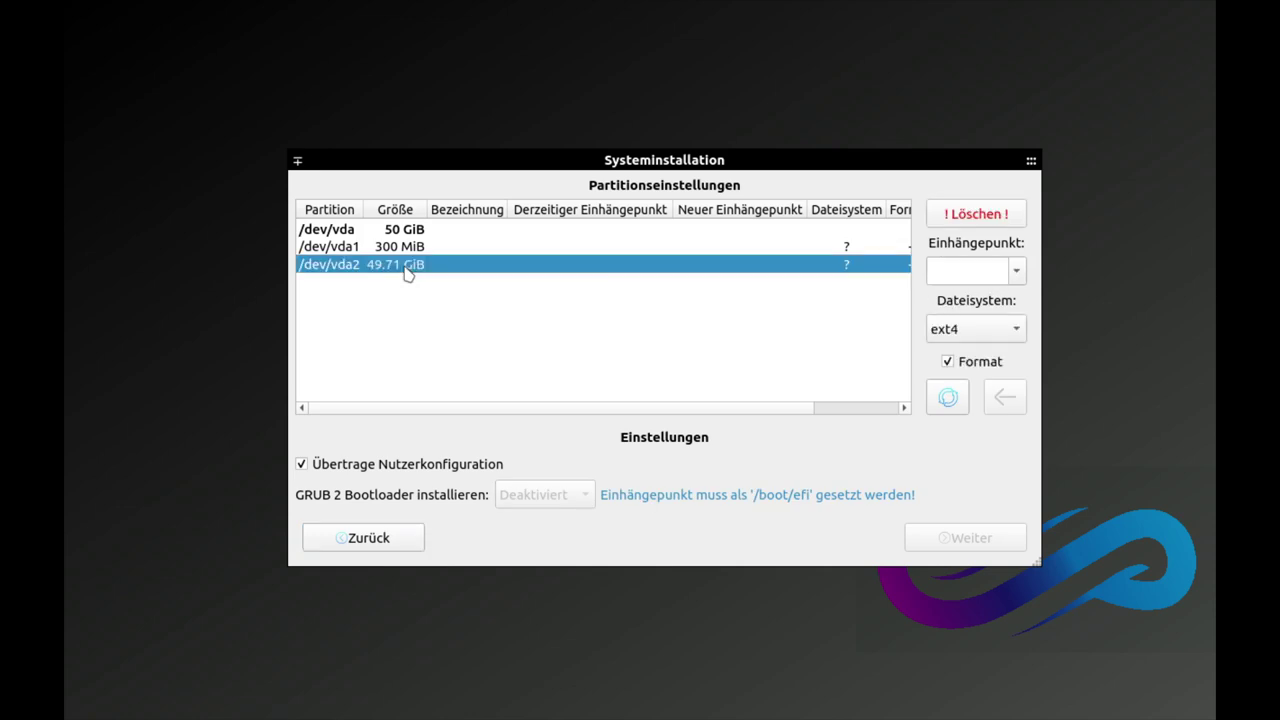
pyautogui.click(1016, 276)
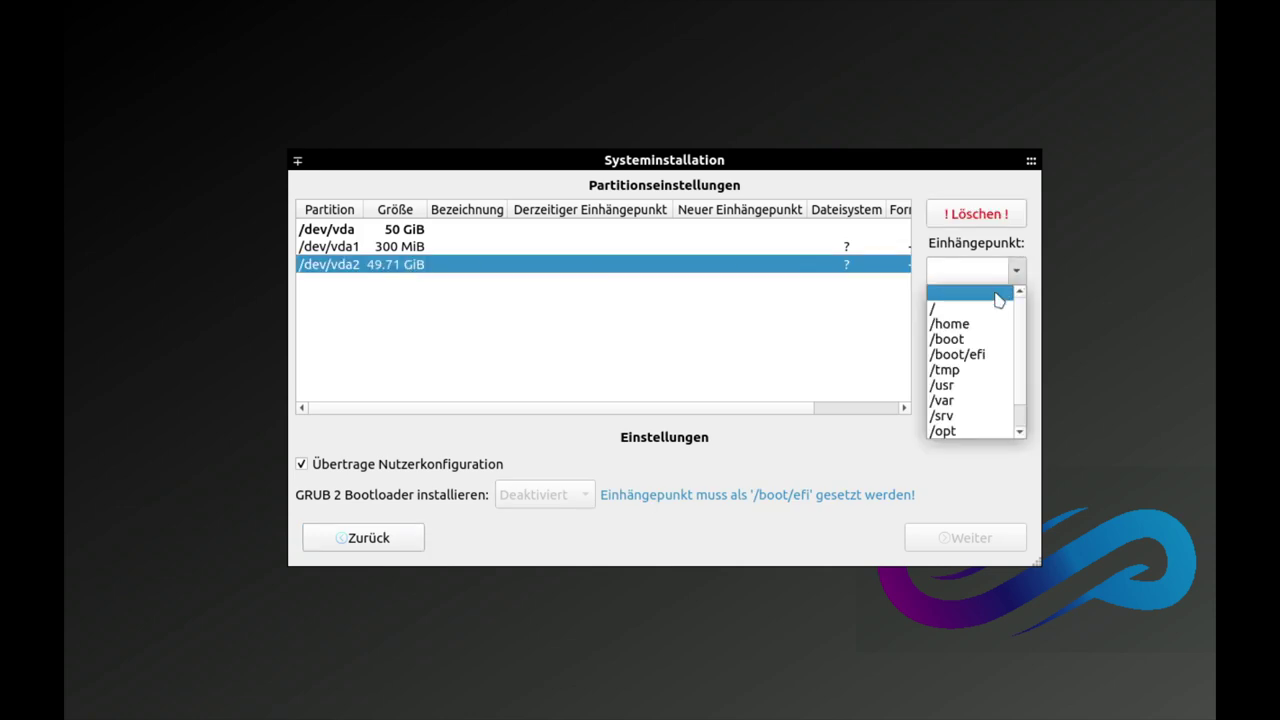
pyautogui.click(991, 310)
pyautogui.click(993, 334)
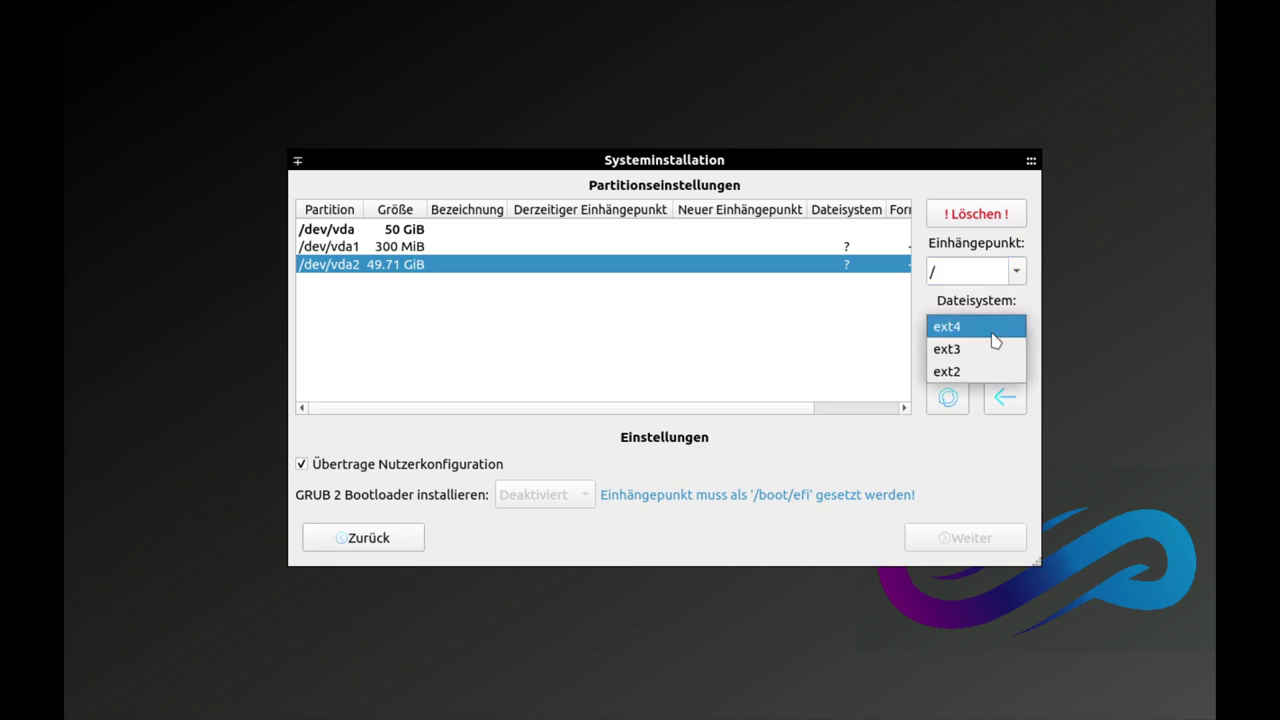
pyautogui.click(996, 336)
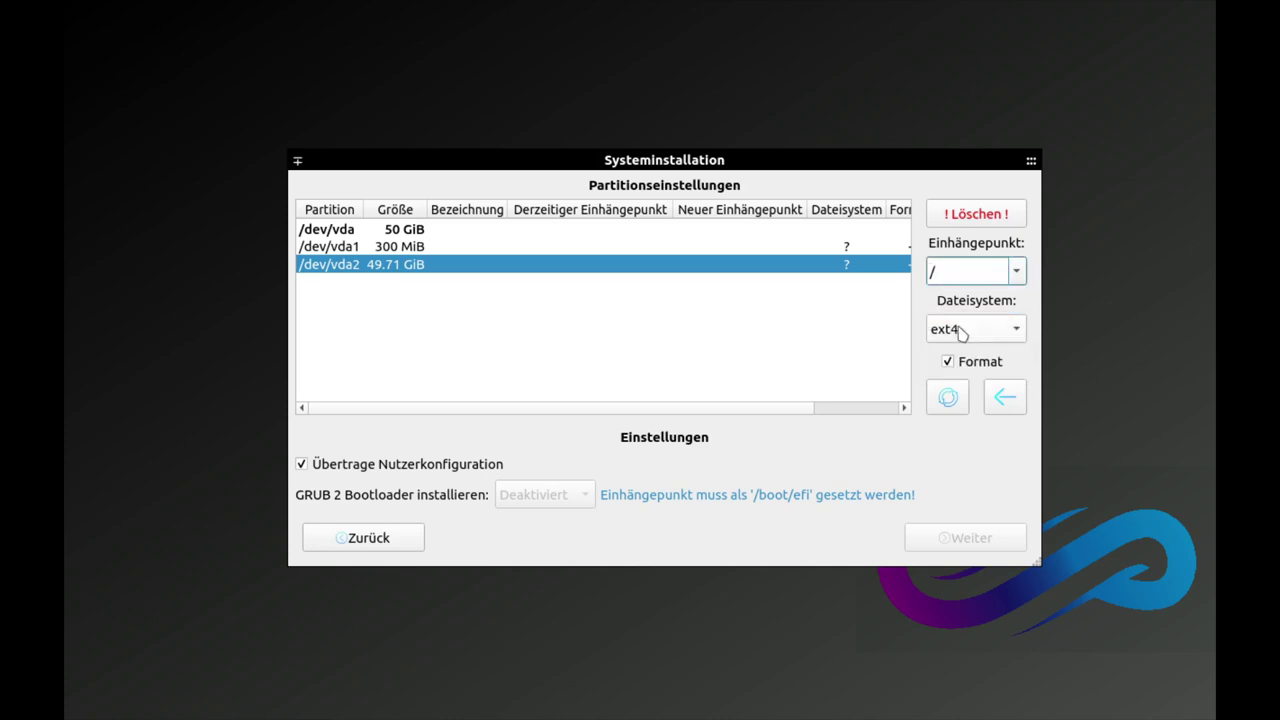
pyautogui.click(965, 326)
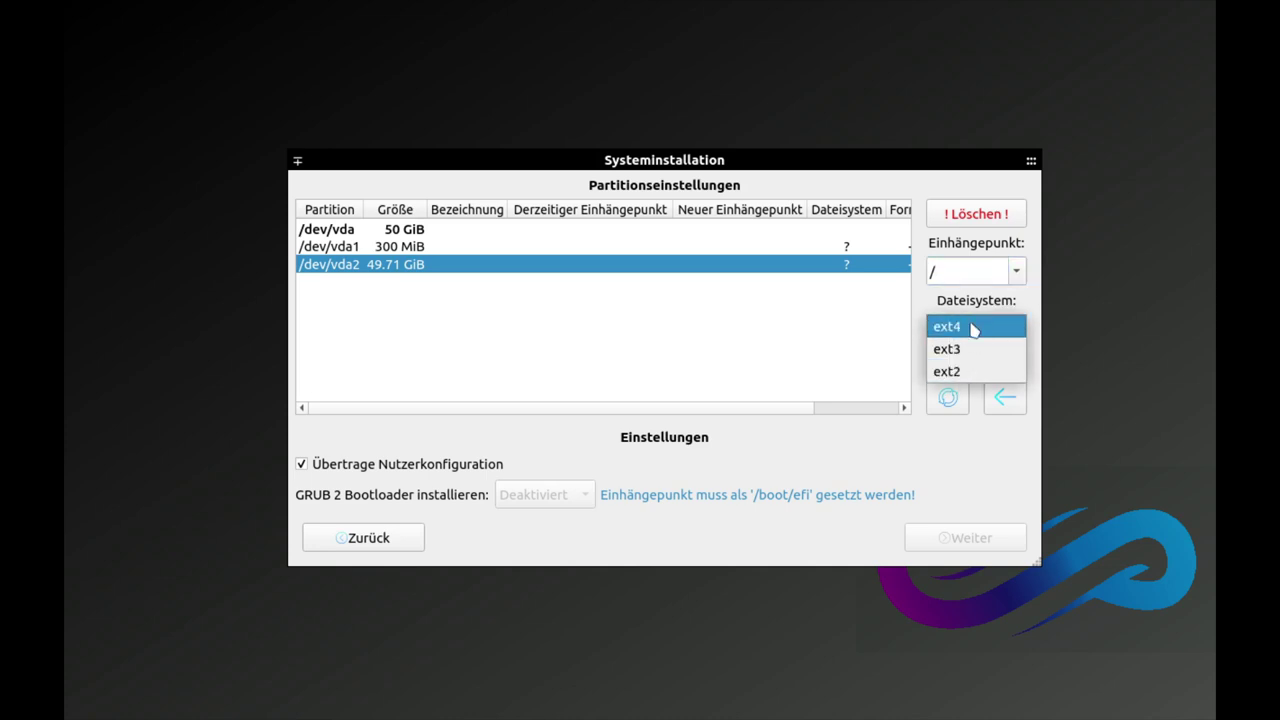
pyautogui.click(977, 337)
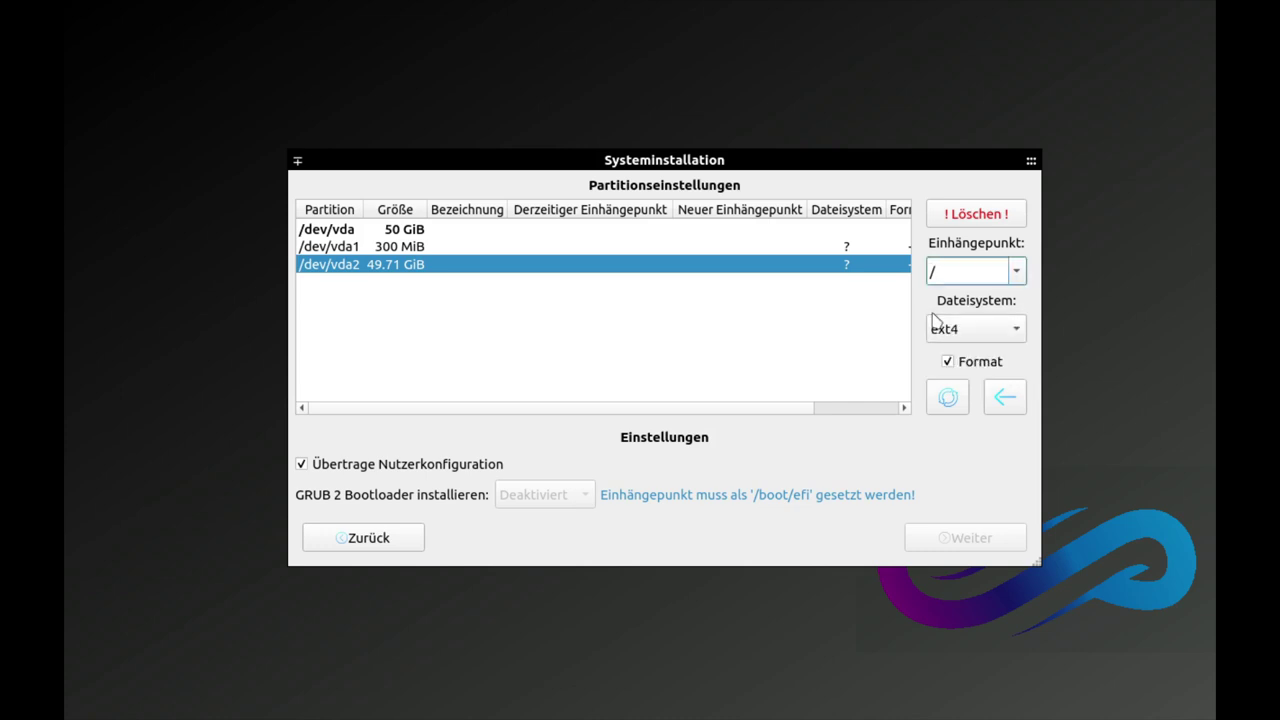
pyautogui.click(1005, 400)
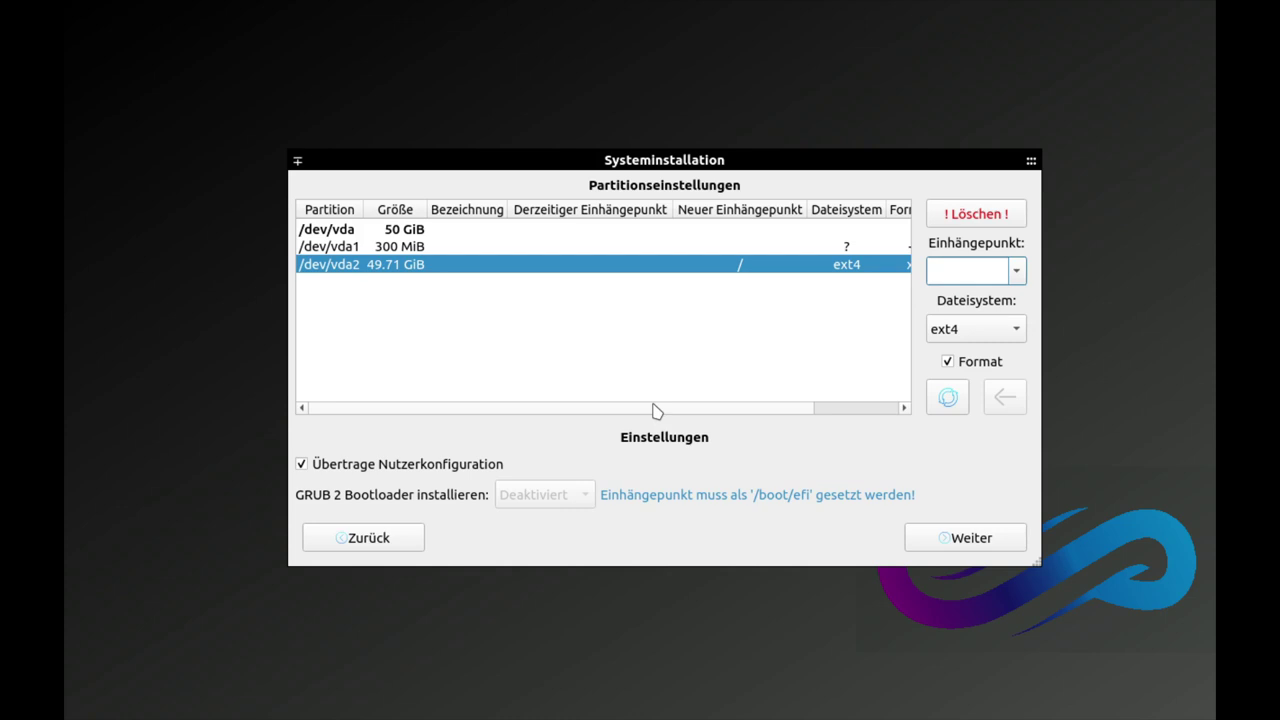
# Step: Scroll the partition list and select /dev/vda1 to review its settings
pyautogui.hscroll(1, 740, 405)
pyautogui.hscroll(-1, 671, 404)
pyautogui.hscroll(1, 740, 408)
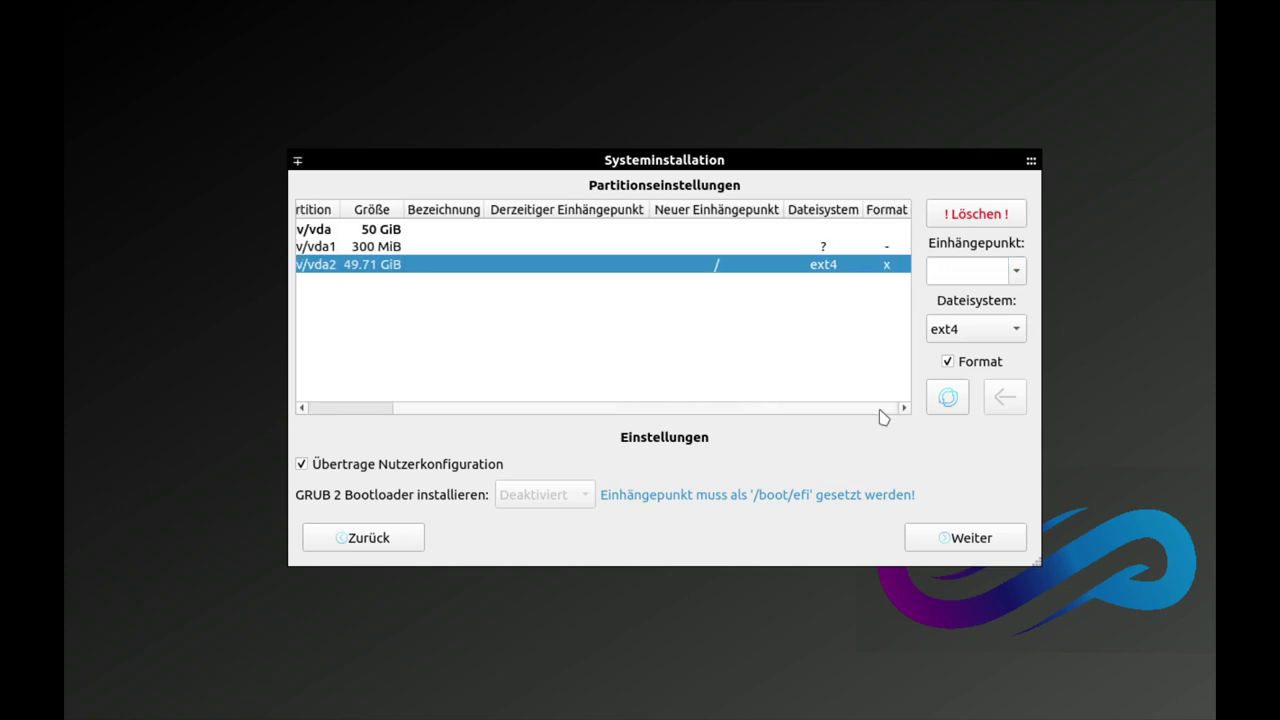
pyautogui.hscroll(-1, 850, 416)
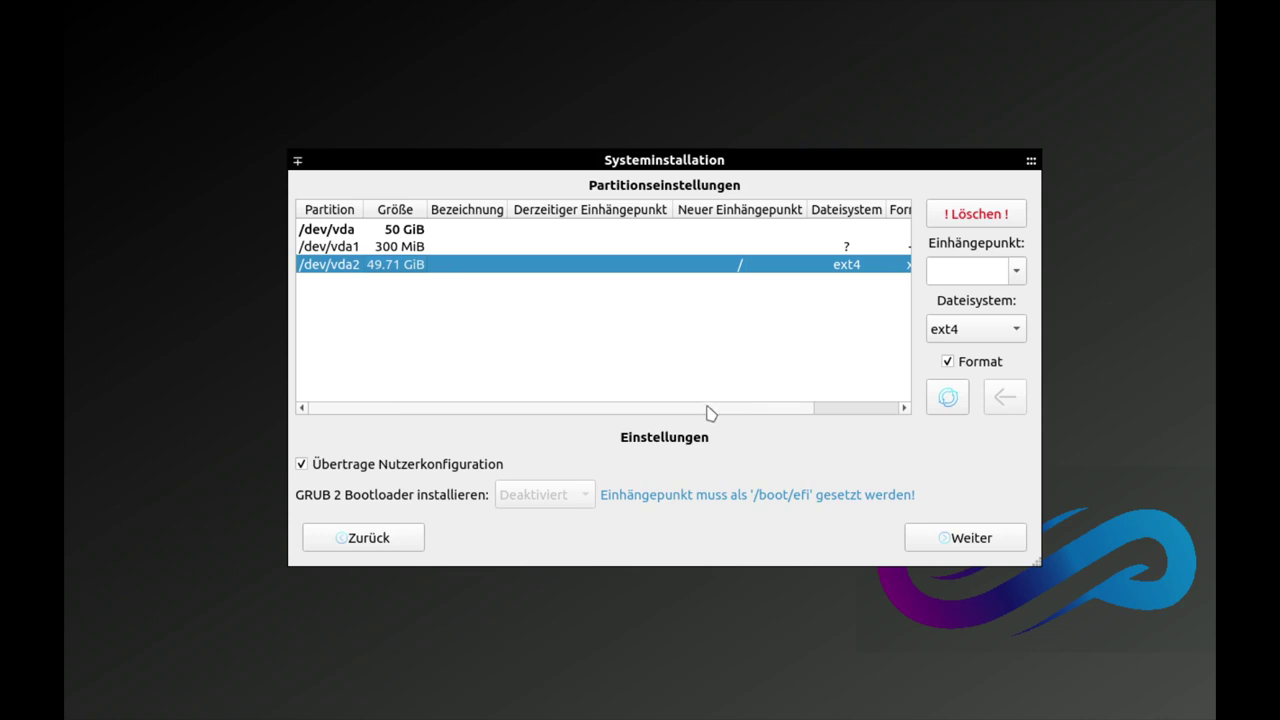
pyautogui.hscroll(1, 793, 420)
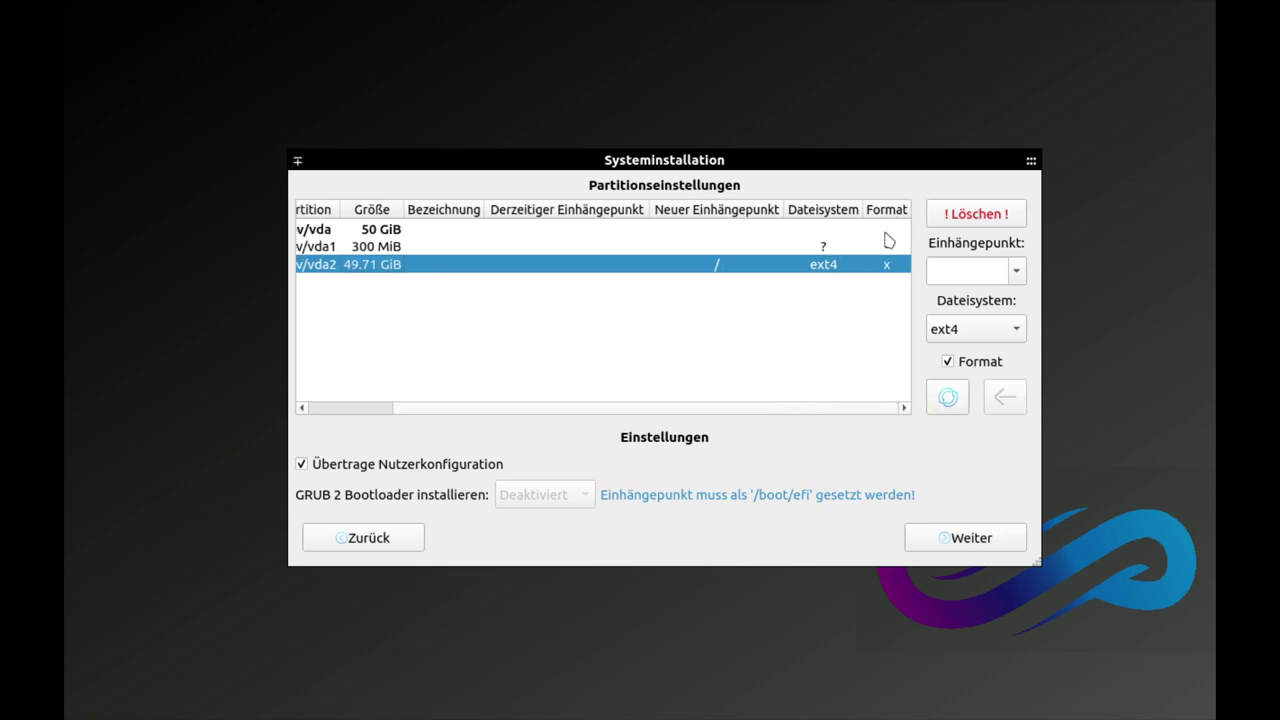
pyautogui.click(885, 247)
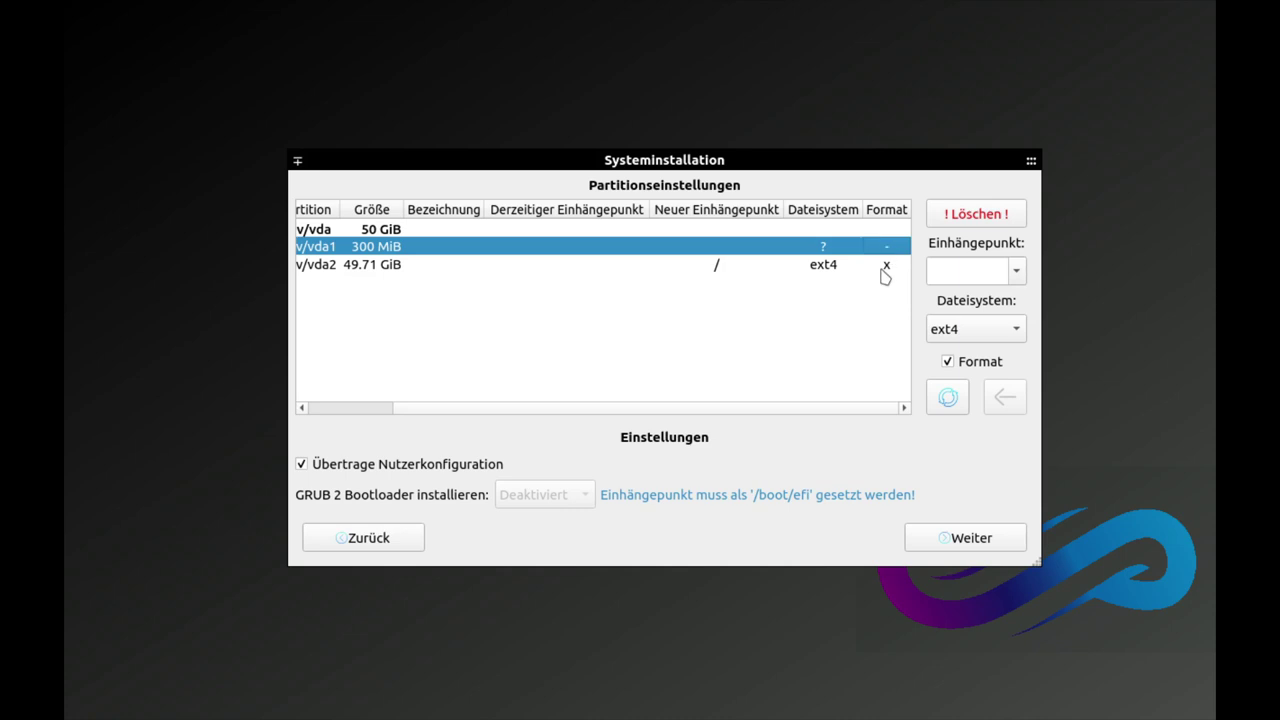
# Step: Recheck both partitions and reassign the 300 MiB /dev/vda1 to /boot/efi
pyautogui.click(883, 268)
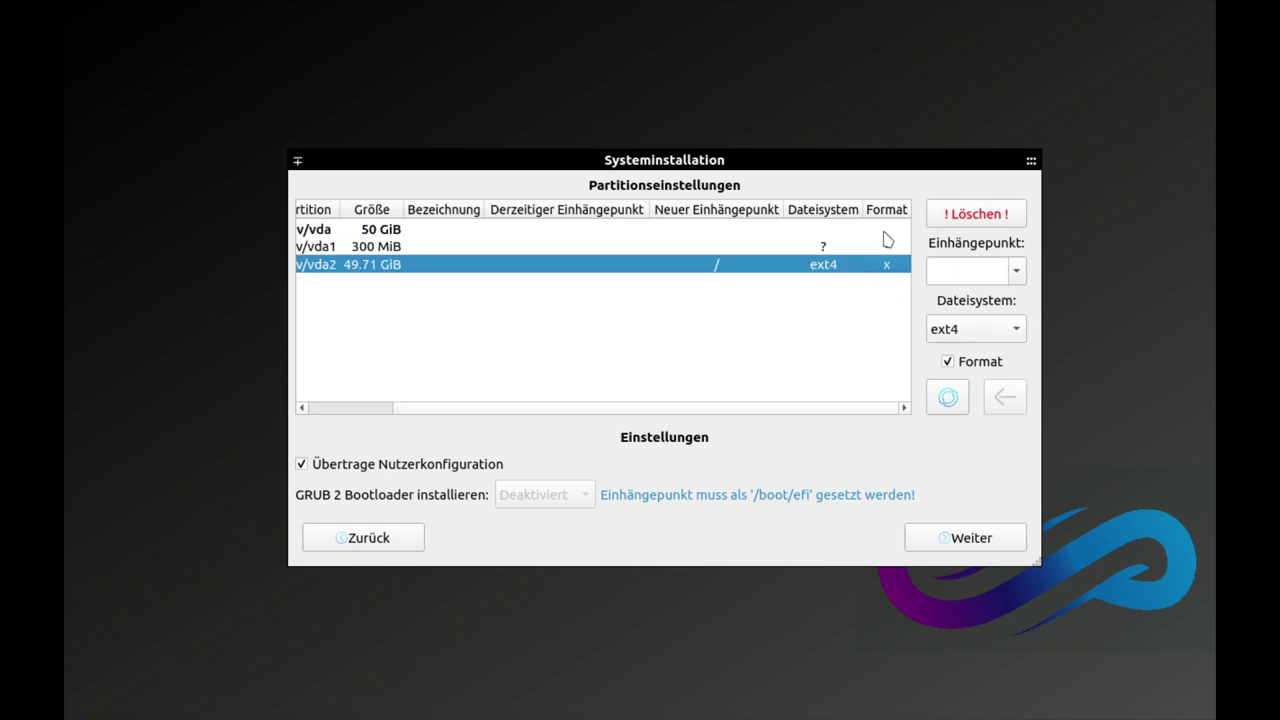
pyautogui.click(886, 248)
pyautogui.click(886, 266)
pyautogui.moveTo(526, 411); pyautogui.dragTo(414, 417)
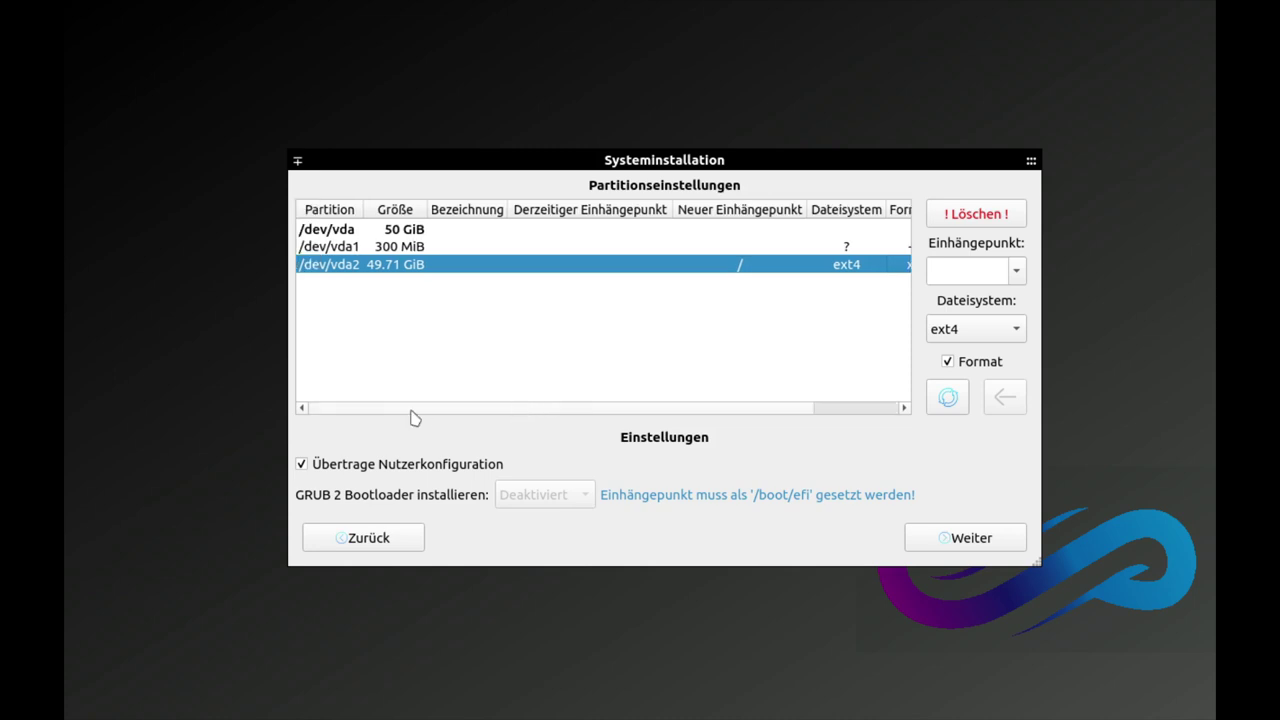
pyautogui.click(652, 248)
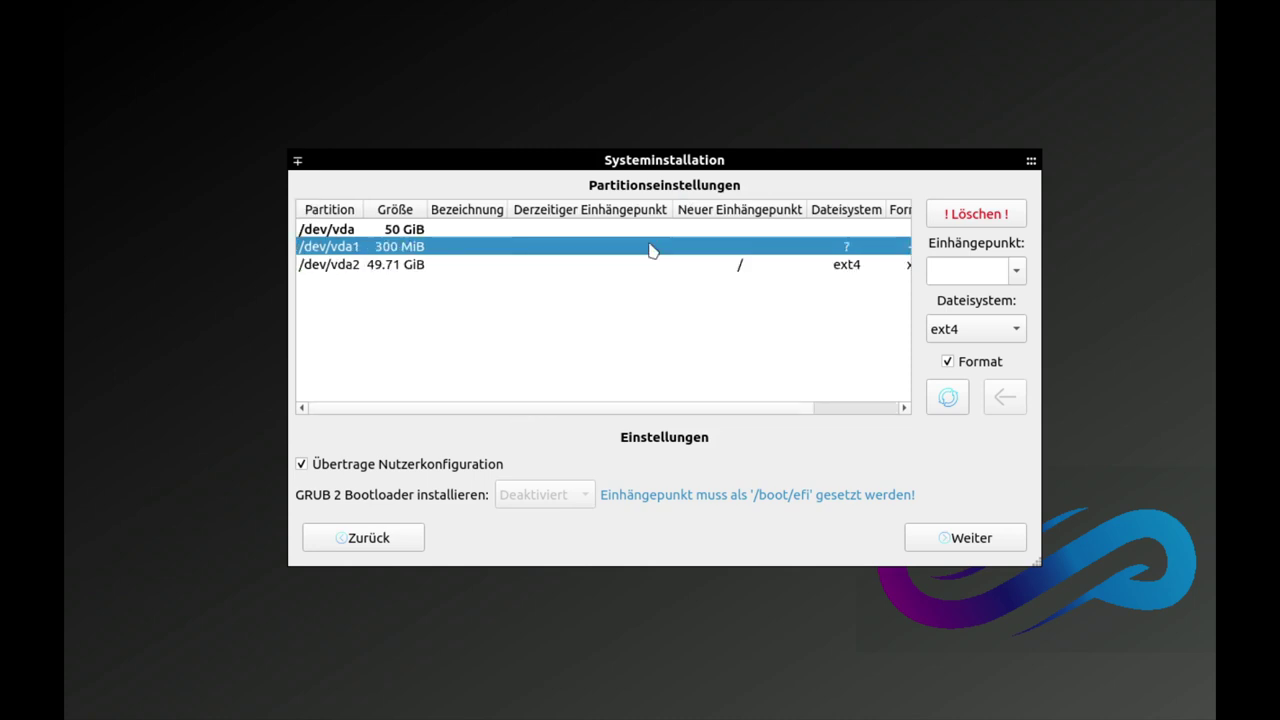
pyautogui.click(1017, 272)
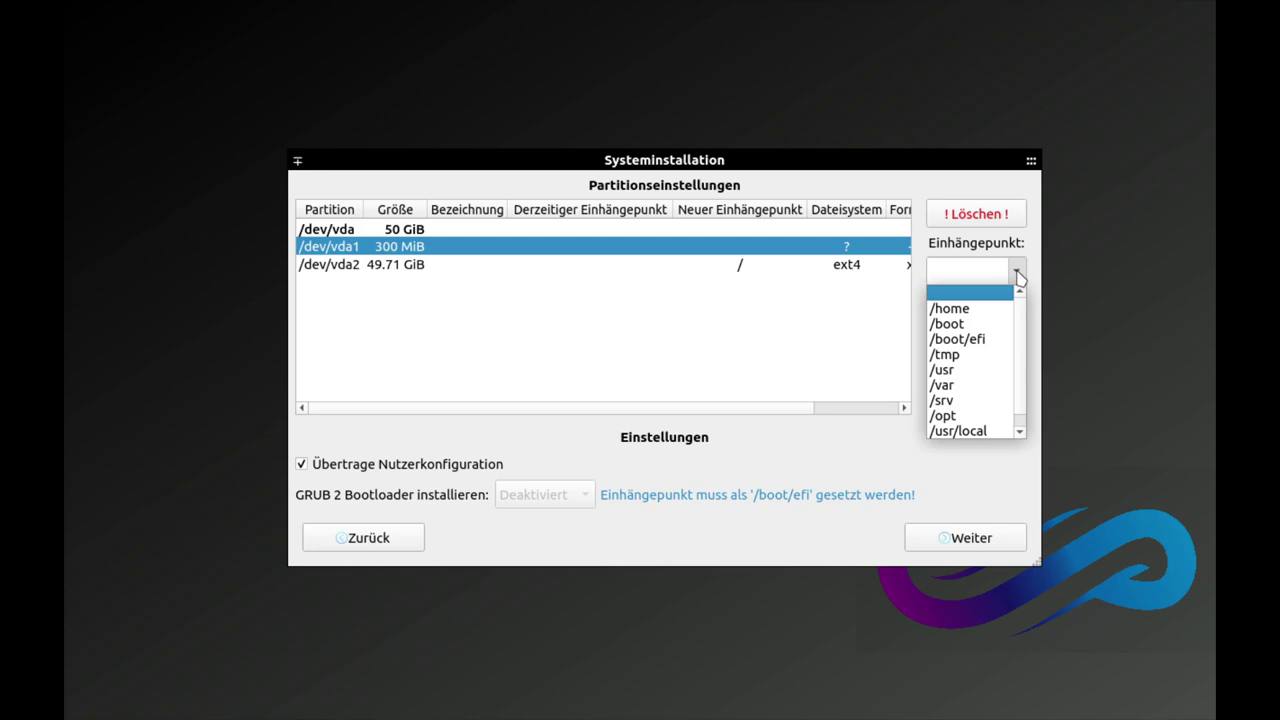
pyautogui.click(977, 340)
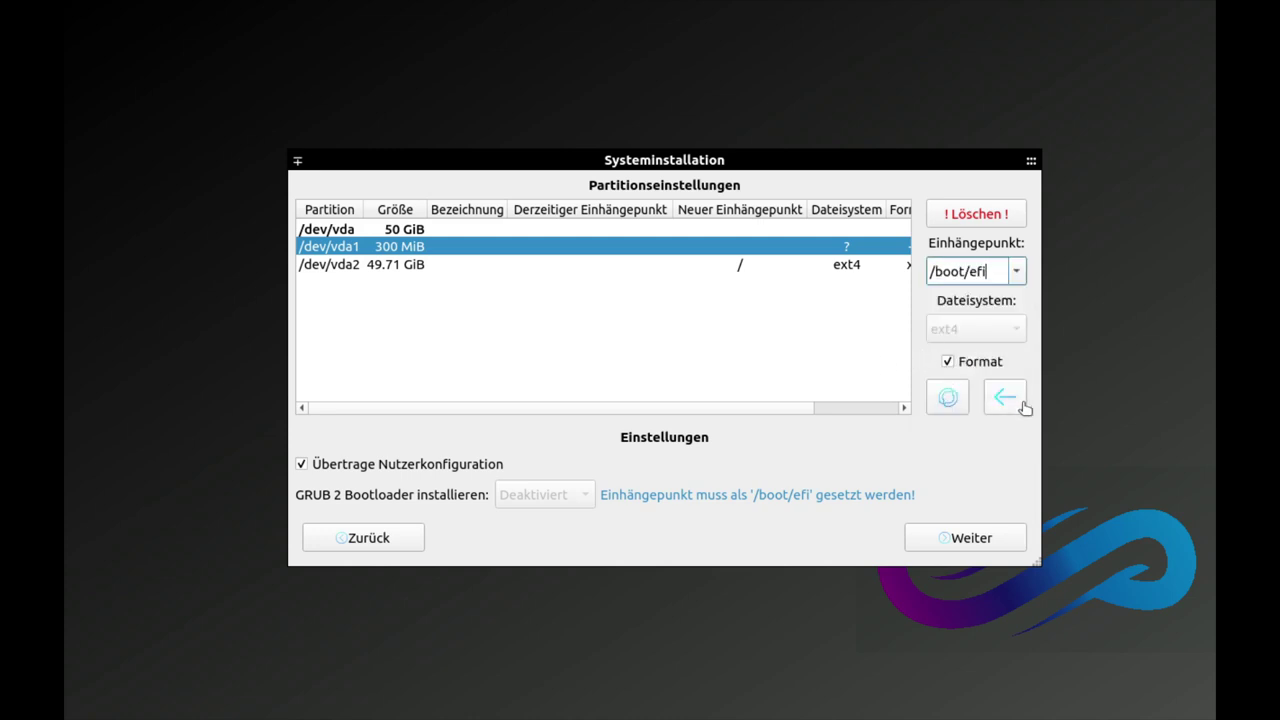
pyautogui.click(1006, 398)
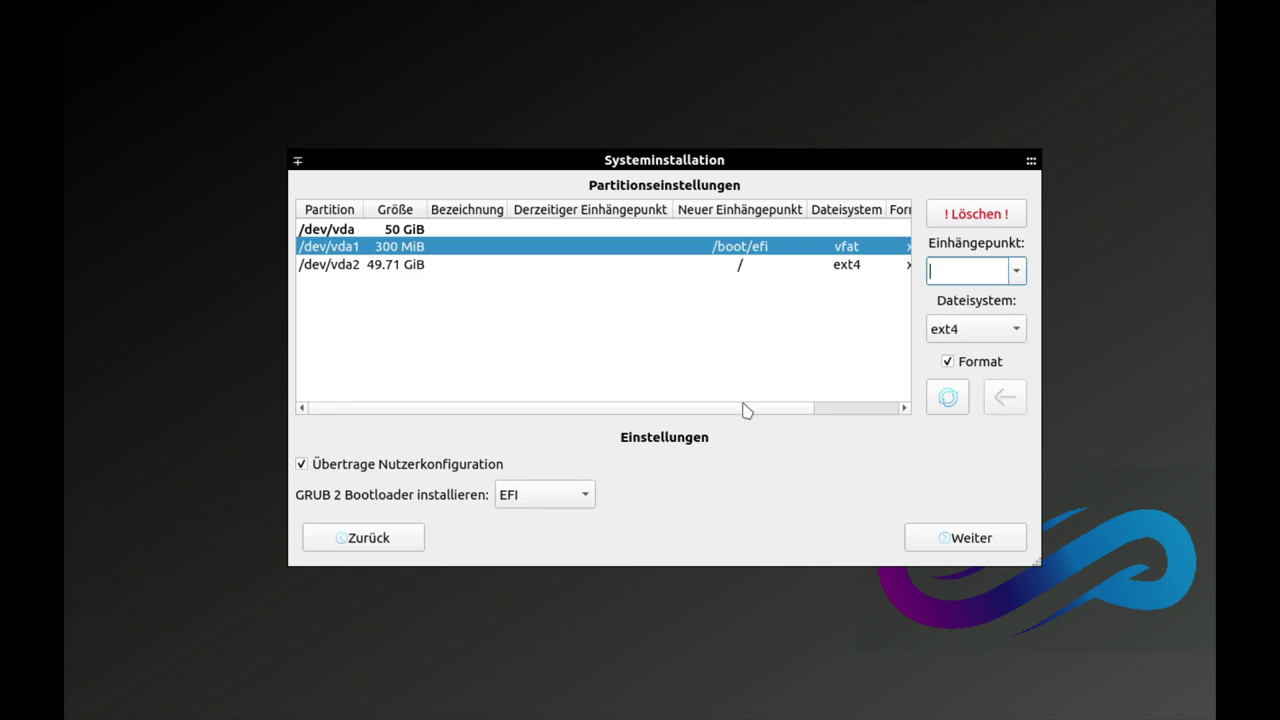
# Step: Review the partition table, select /dev/vda2, and check the GRUB bootloader options
pyautogui.hscroll(1, 770, 408)
pyautogui.hscroll(-1, 700, 402)
pyautogui.hscroll(1, 620, 395)
pyautogui.hscroll(-1, 760, 404)
pyautogui.hscroll(1, 781, 410)
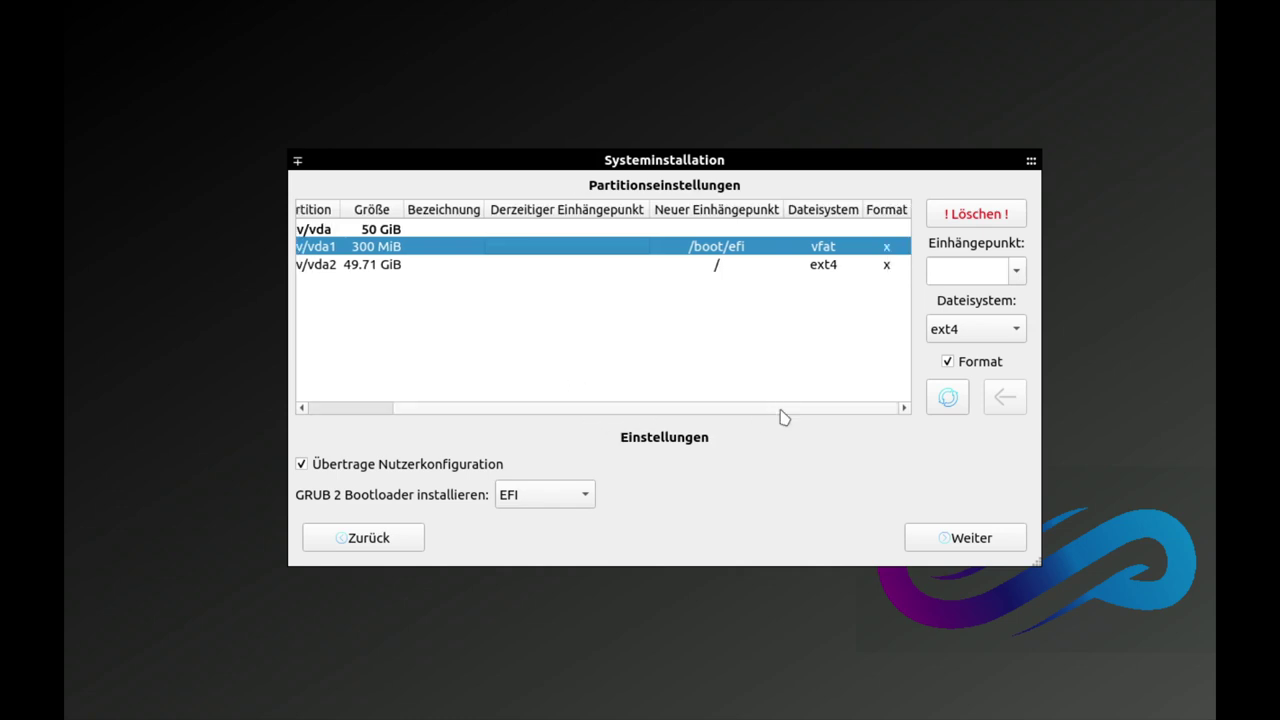
pyautogui.hscroll(-1, 700, 412)
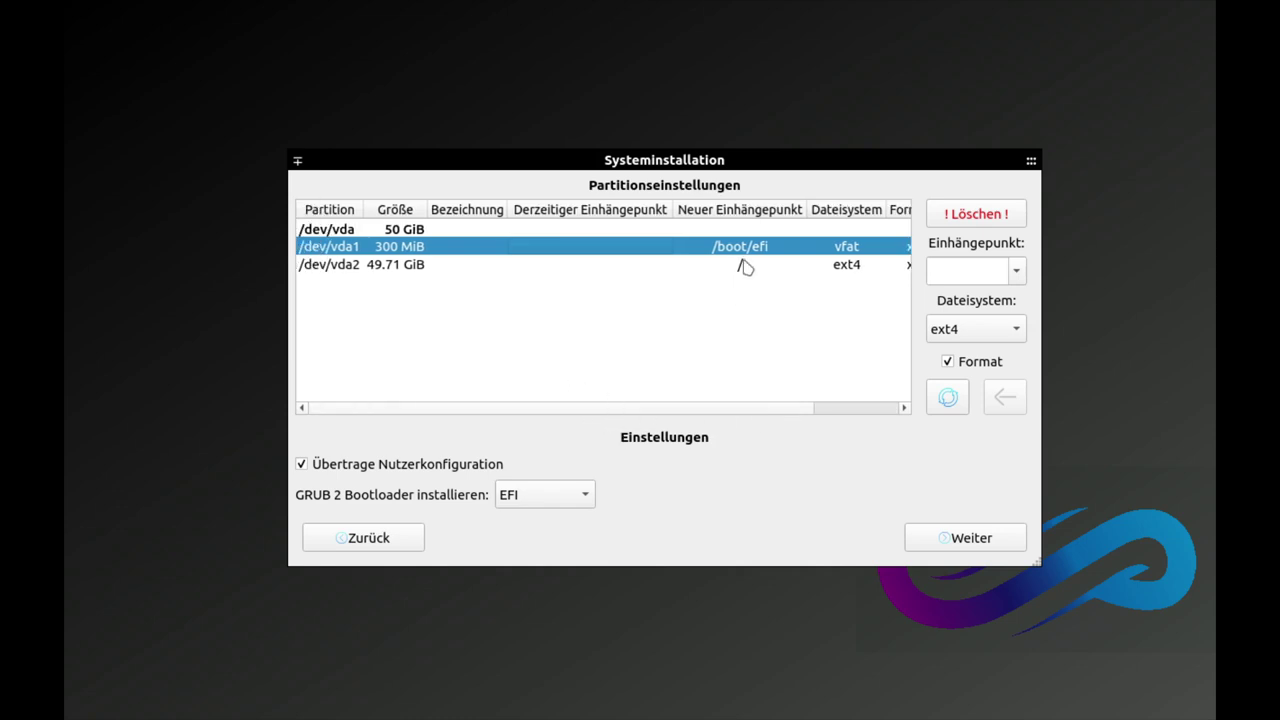
pyautogui.click(745, 266)
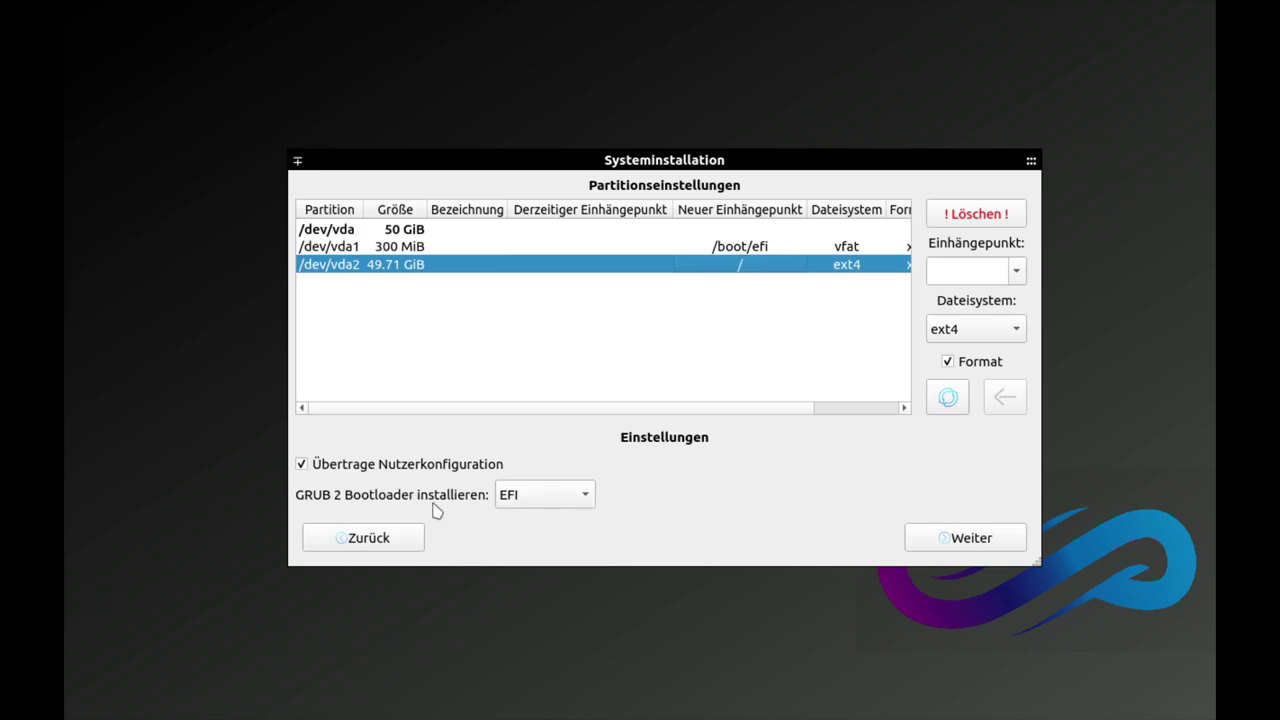
pyautogui.click(574, 500)
# Step: Keep GRUB on EFI, install from the Live Image, and dismiss the completion message
pyautogui.click(748, 492)
pyautogui.click(963, 538)
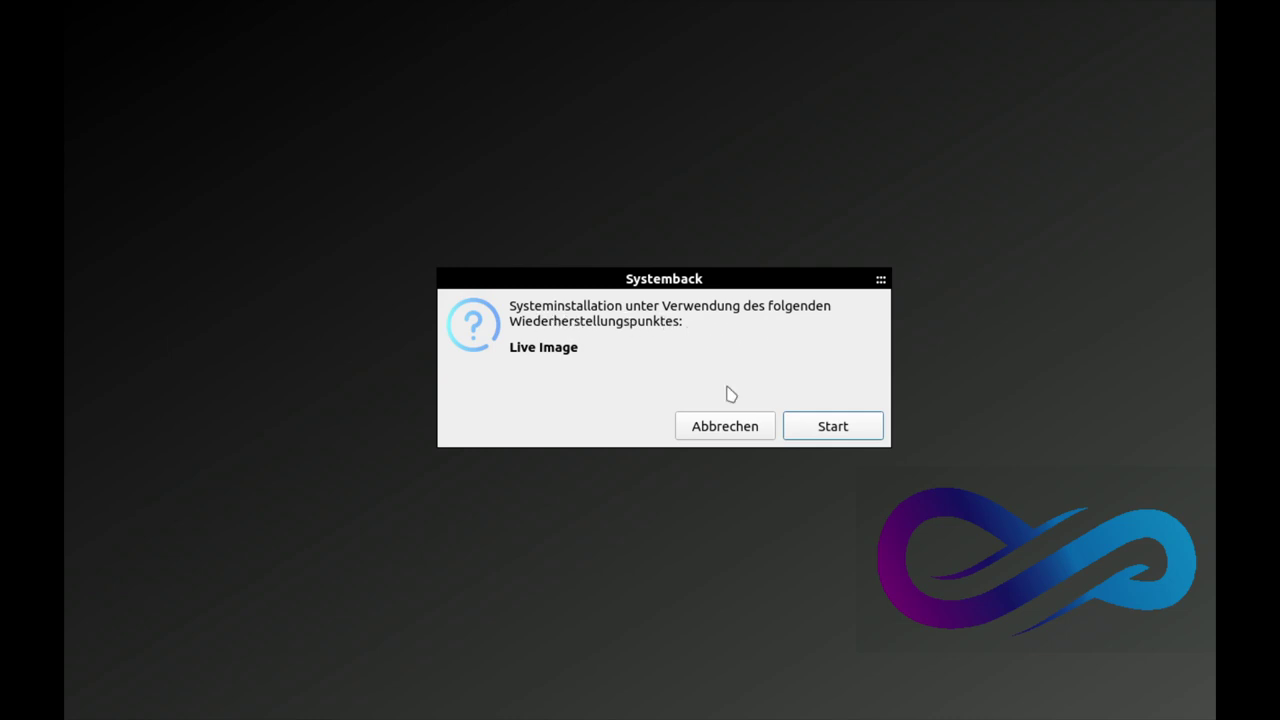
pyautogui.click(808, 427)
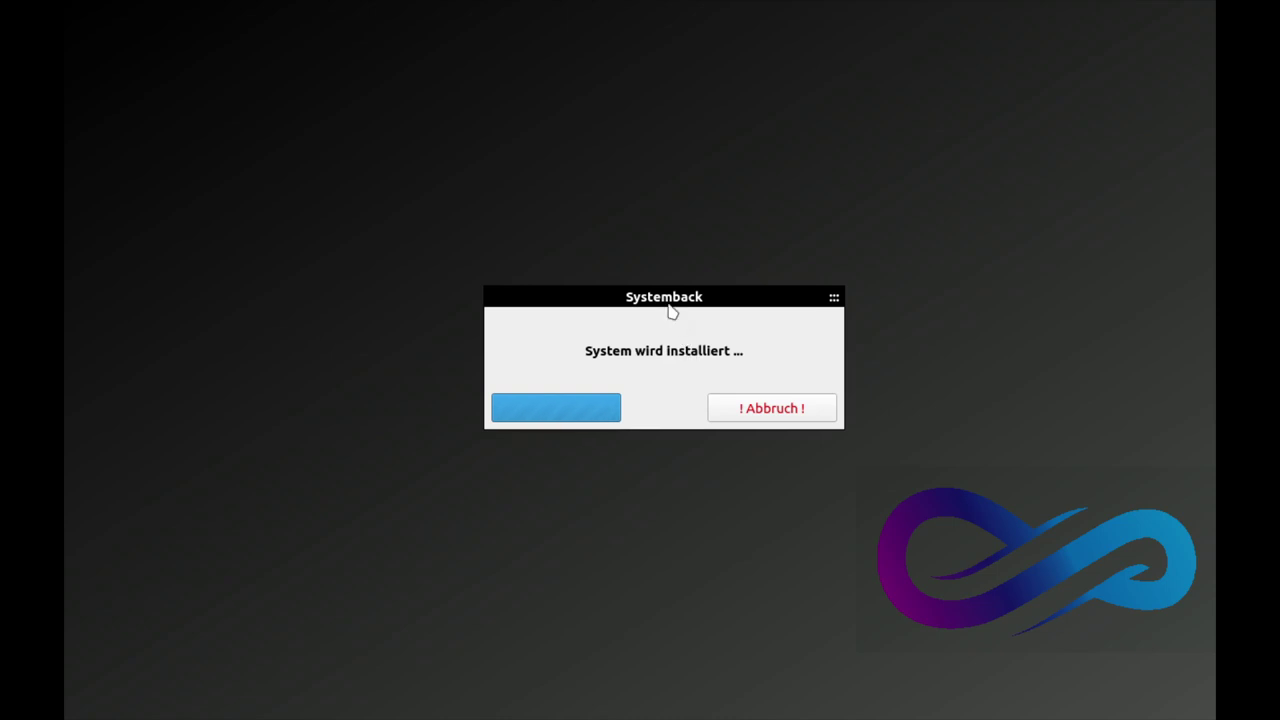
pyautogui.moveTo(668, 300); pyautogui.dragTo(663, 207)
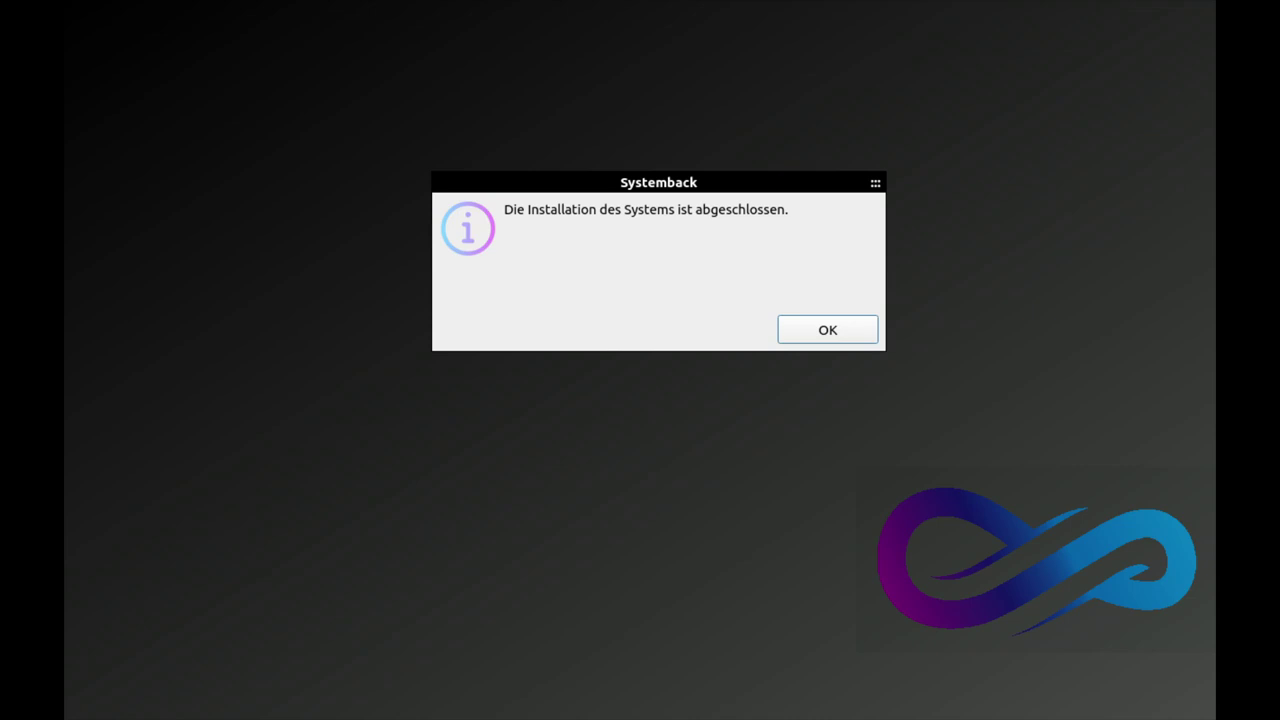
pyautogui.click(821, 334)
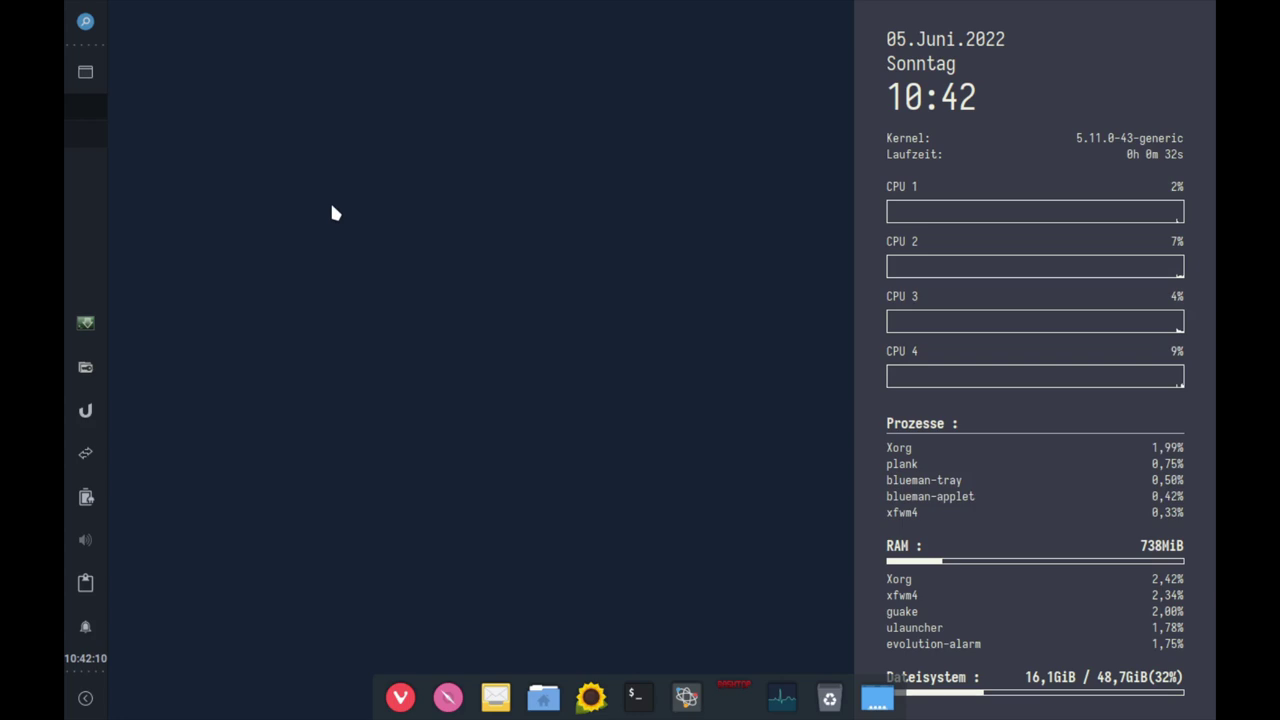
# Step: Launch Anzeige from the Whisker menu, apply and keep a 1920x1080 resolution, then close it
pyautogui.click(86, 22)
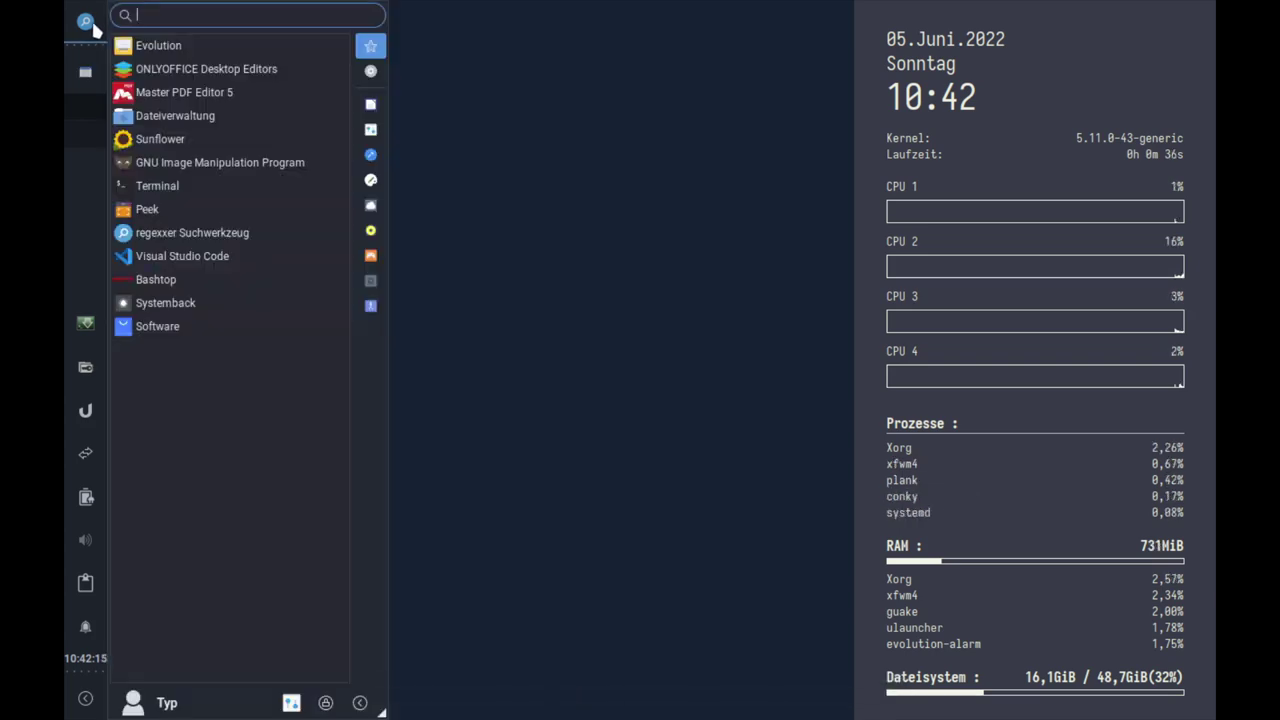
pyautogui.write('A')
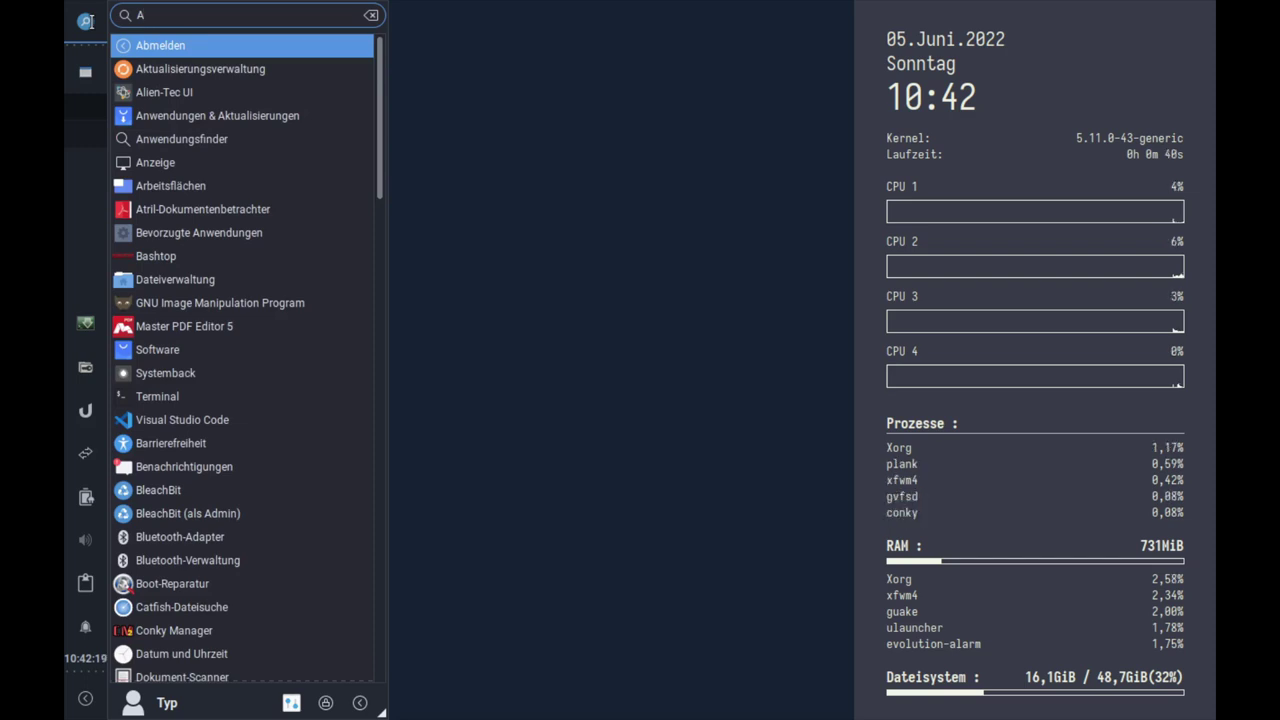
pyautogui.write('nze')
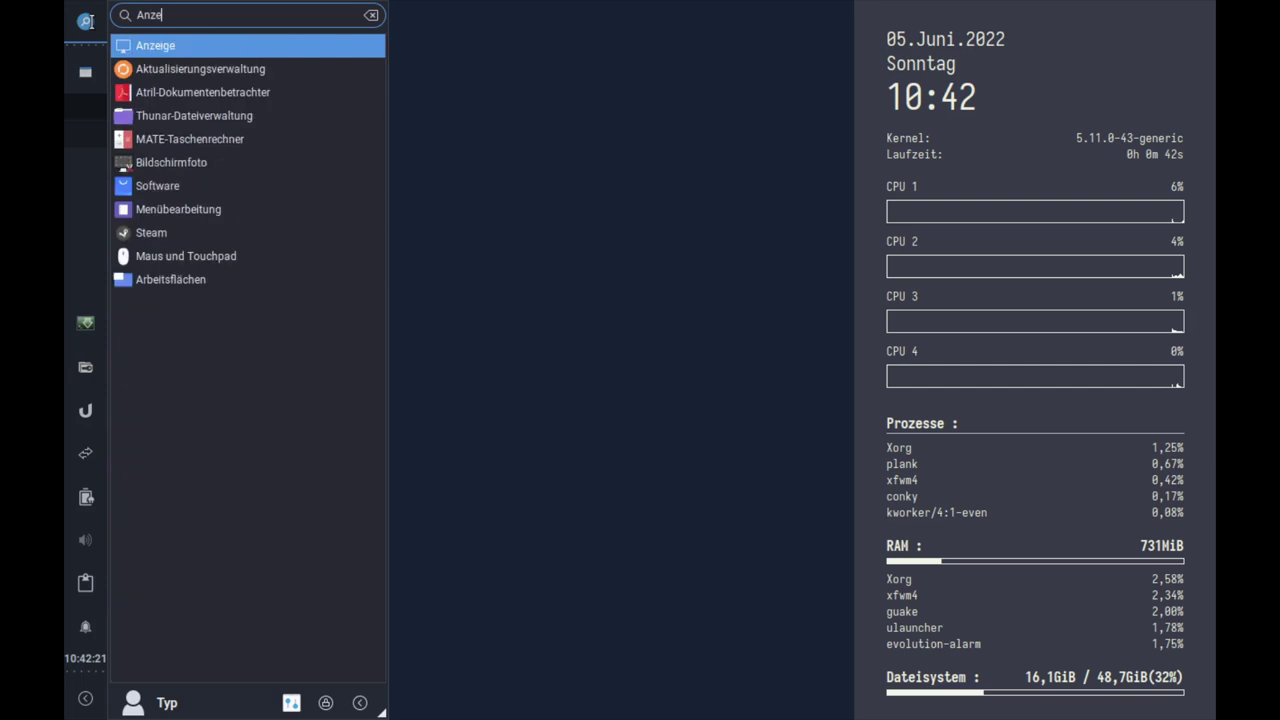
pyautogui.press('Return')
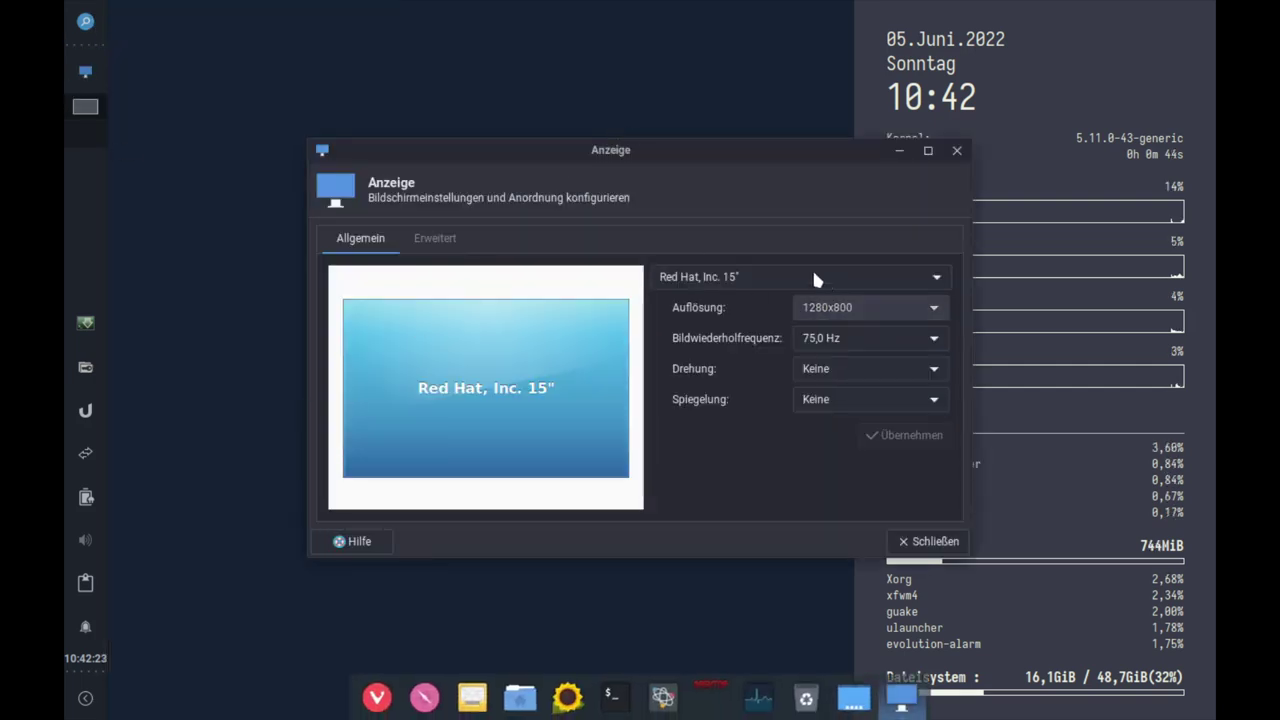
pyautogui.click(782, 282)
pyautogui.click(780, 284)
pyautogui.click(870, 307)
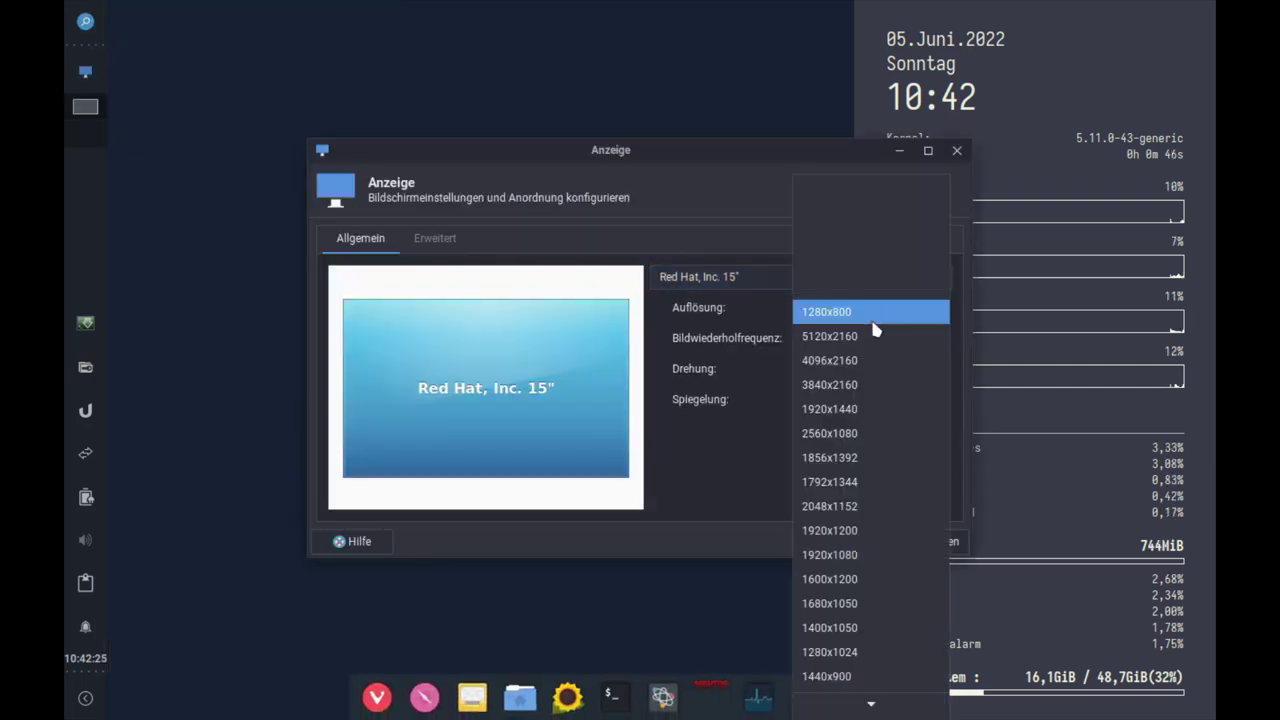
pyautogui.click(850, 533)
pyautogui.click(910, 435)
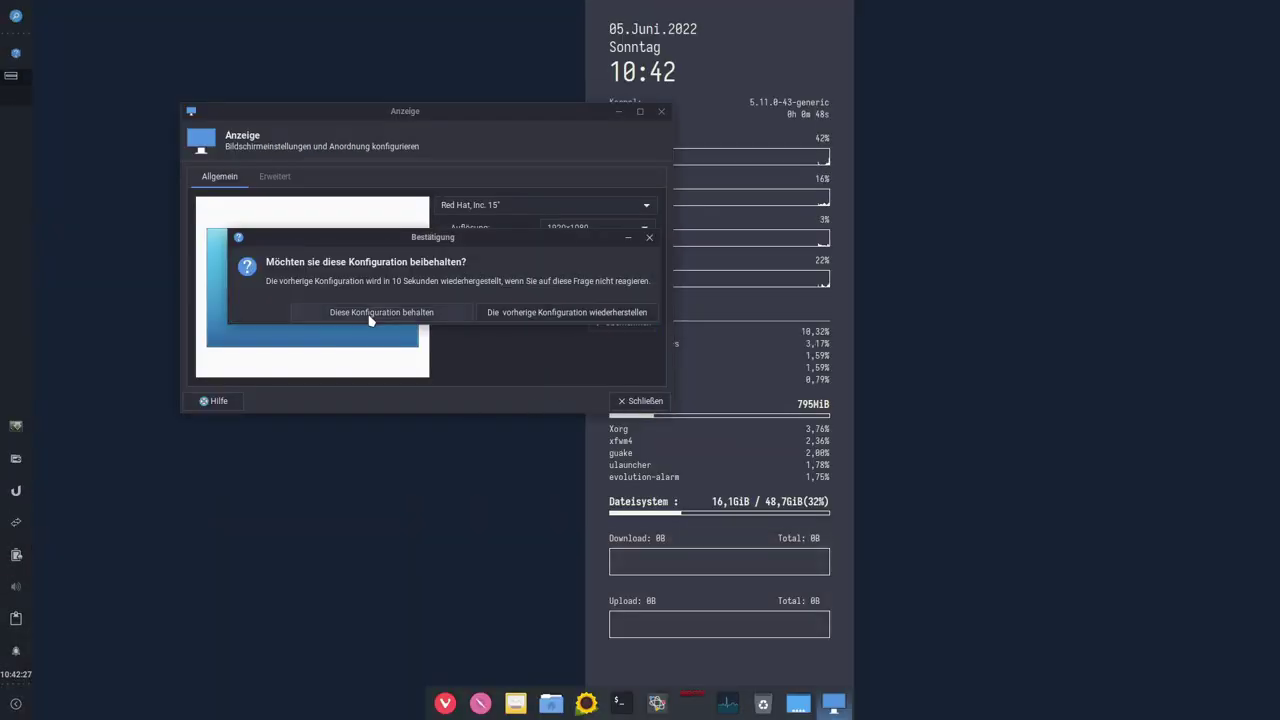
pyautogui.click(369, 313)
pyautogui.click(661, 111)
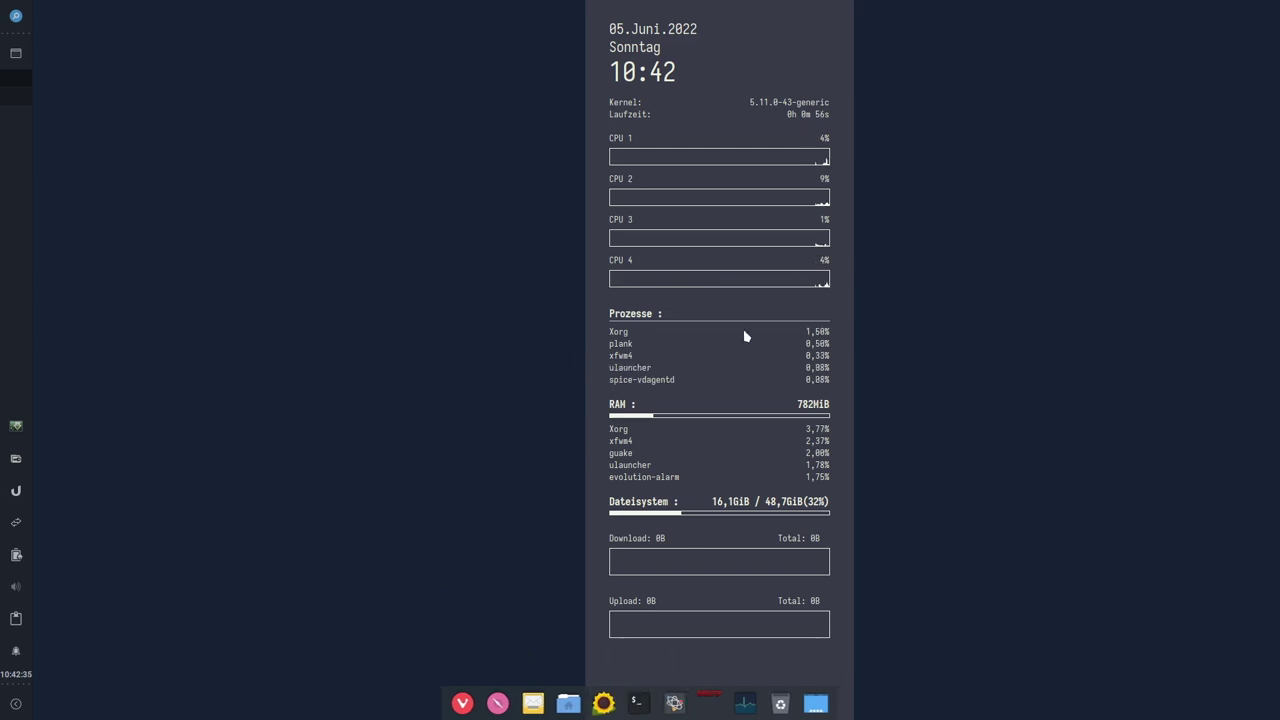
# Step: Stop the running Conky widget with 'killall conky' in a terminal
pyautogui.click(636, 703)
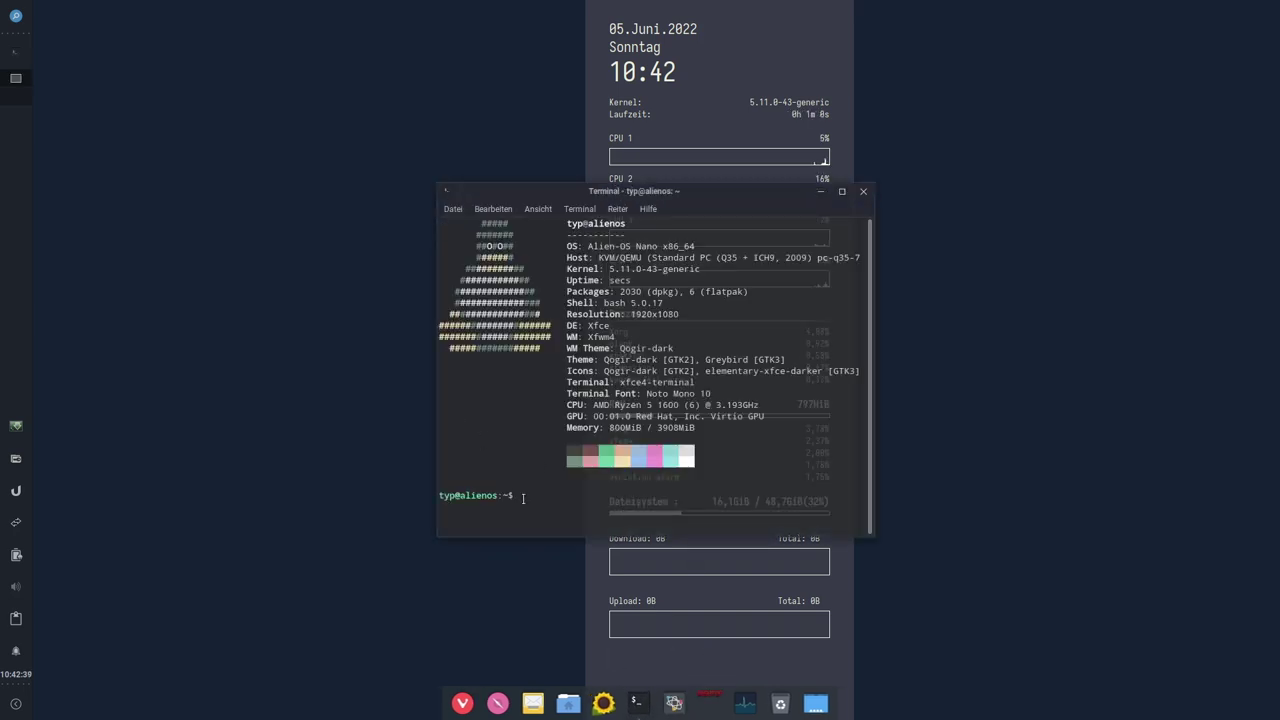
pyautogui.write('killall conky')
pyautogui.press('Return')
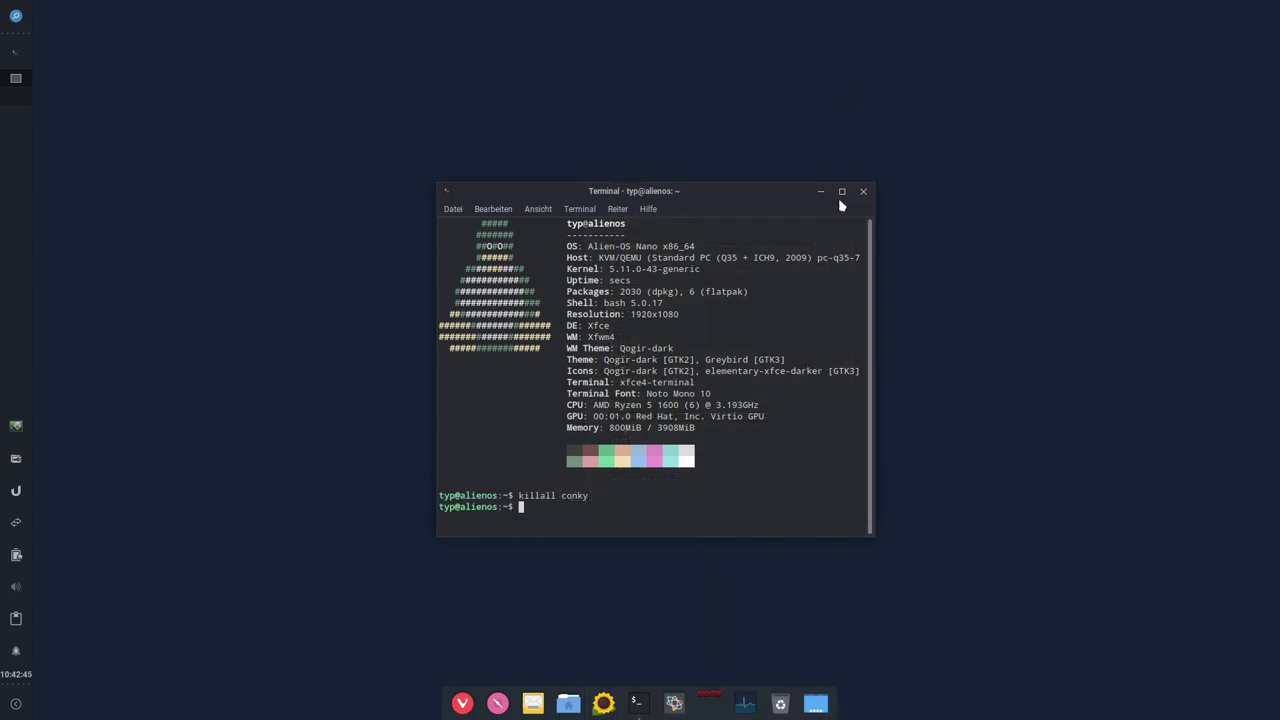
pyautogui.click(863, 191)
# Step: Re-enable the Alien-OS/conky.conf widget in Conky Manager and close the manager
pyautogui.click(16, 17)
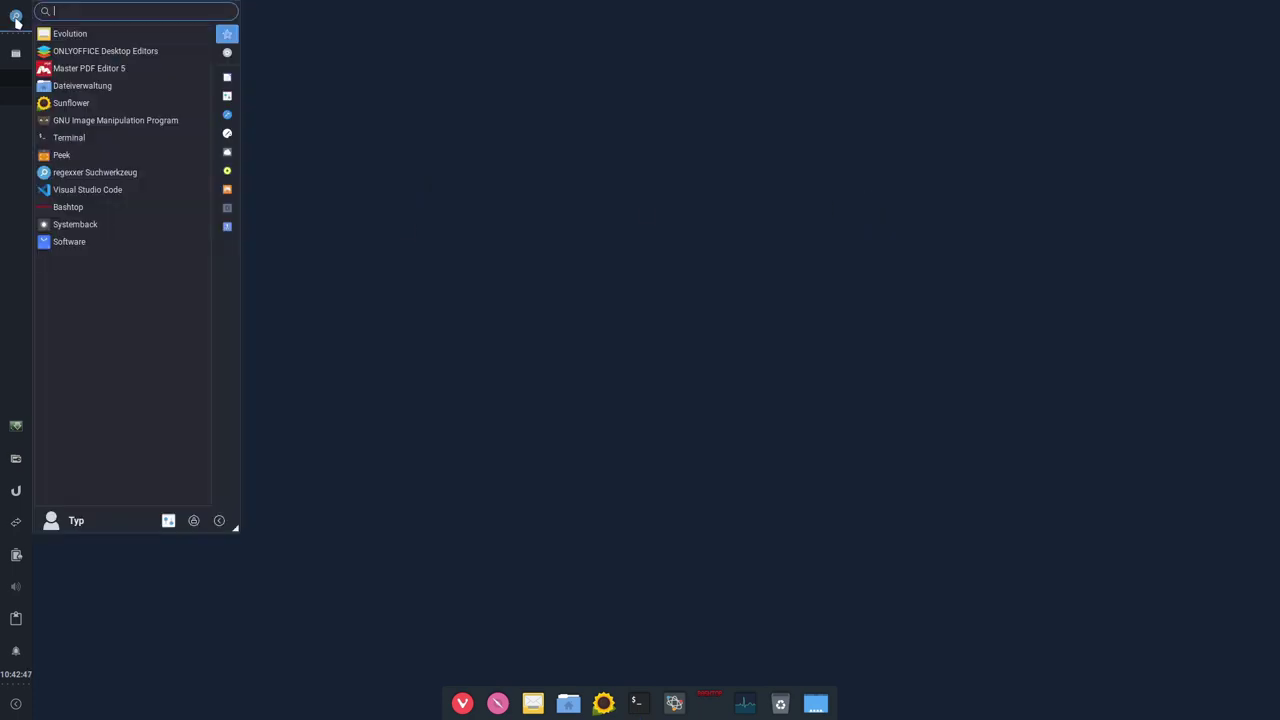
pyautogui.write('conky')
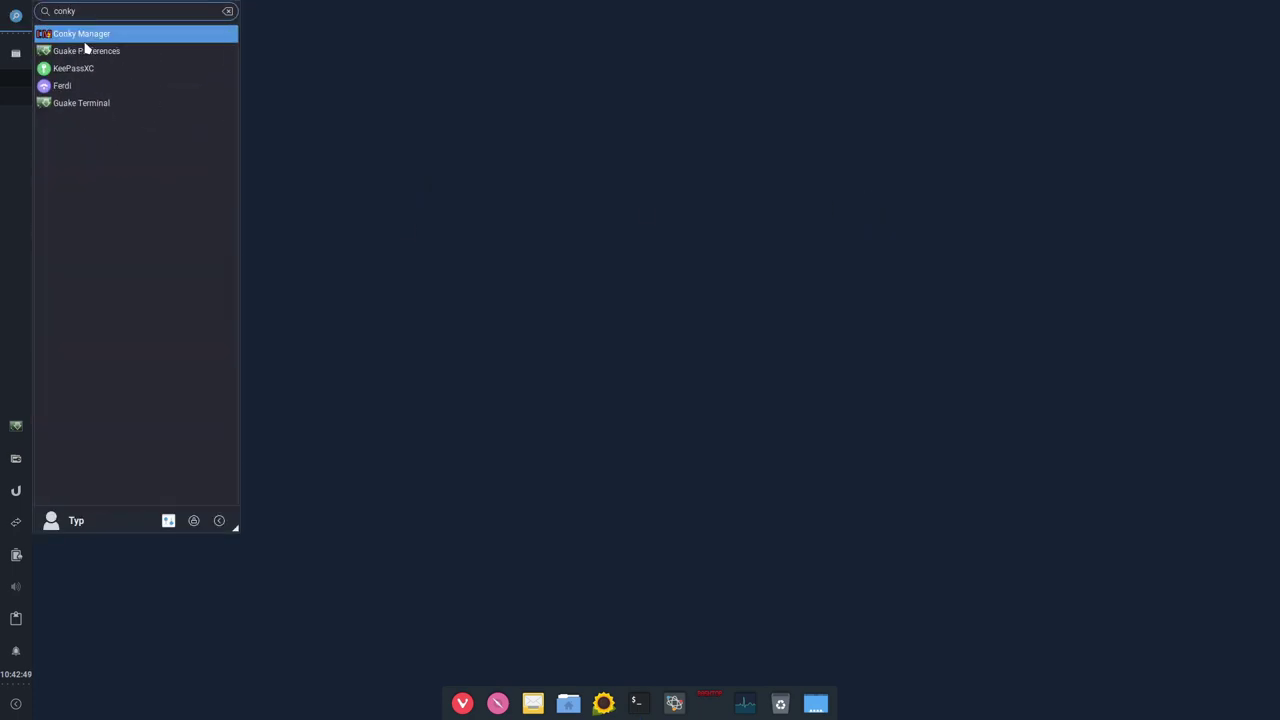
pyautogui.click(100, 34)
pyautogui.click(456, 274)
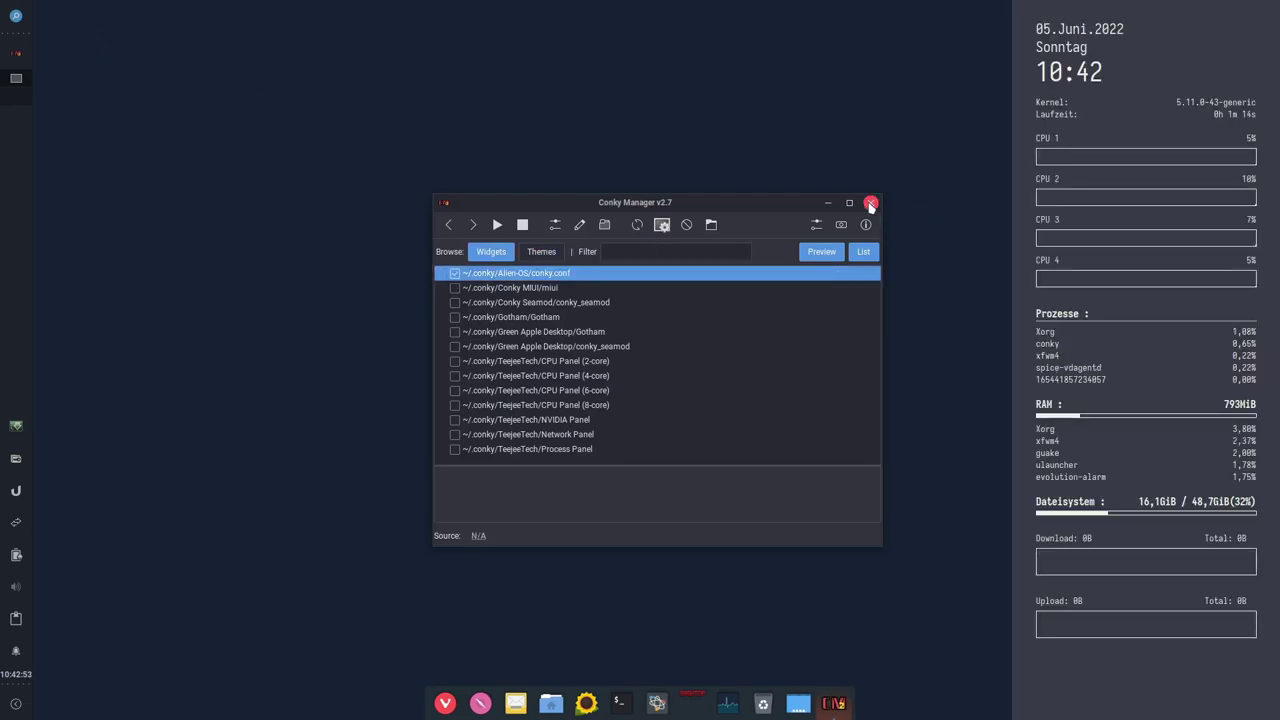
pyautogui.click(870, 202)
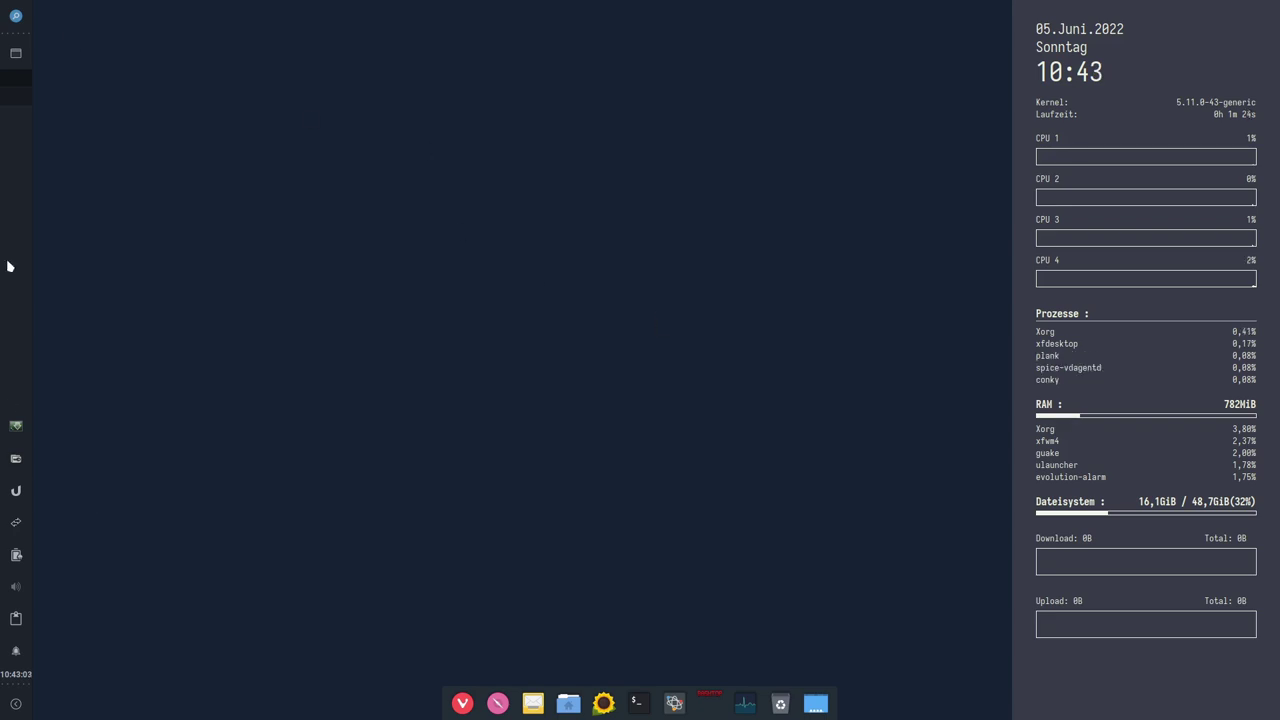
# Step: Open the Einstellungen settings manager from the desktop's right-click menu
pyautogui.rightClick(539, 298)
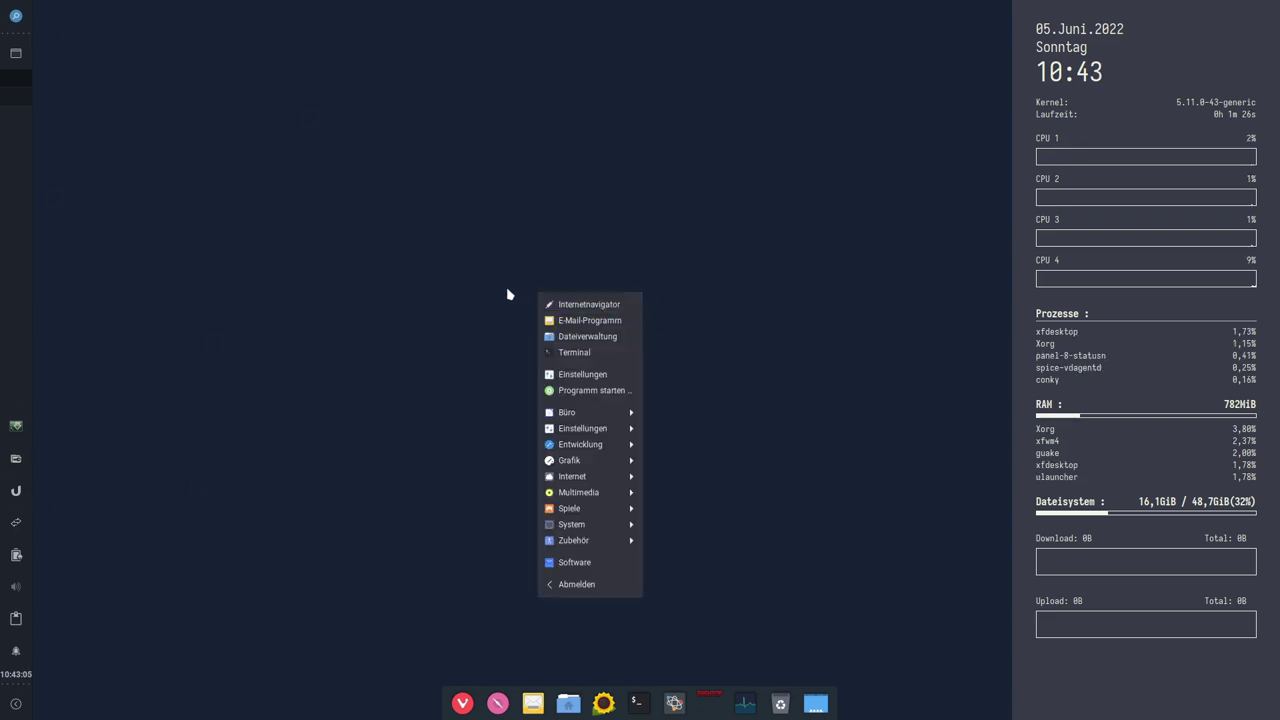
pyautogui.click(493, 289)
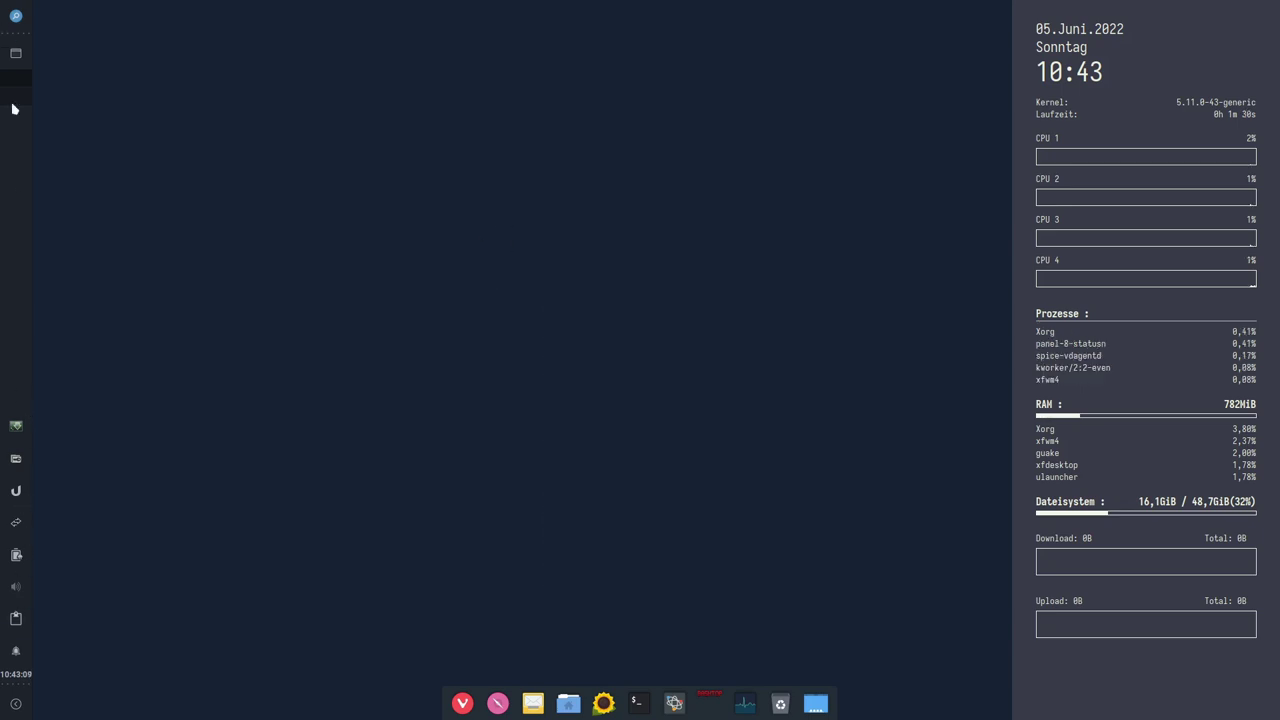
pyautogui.rightClick(584, 242)
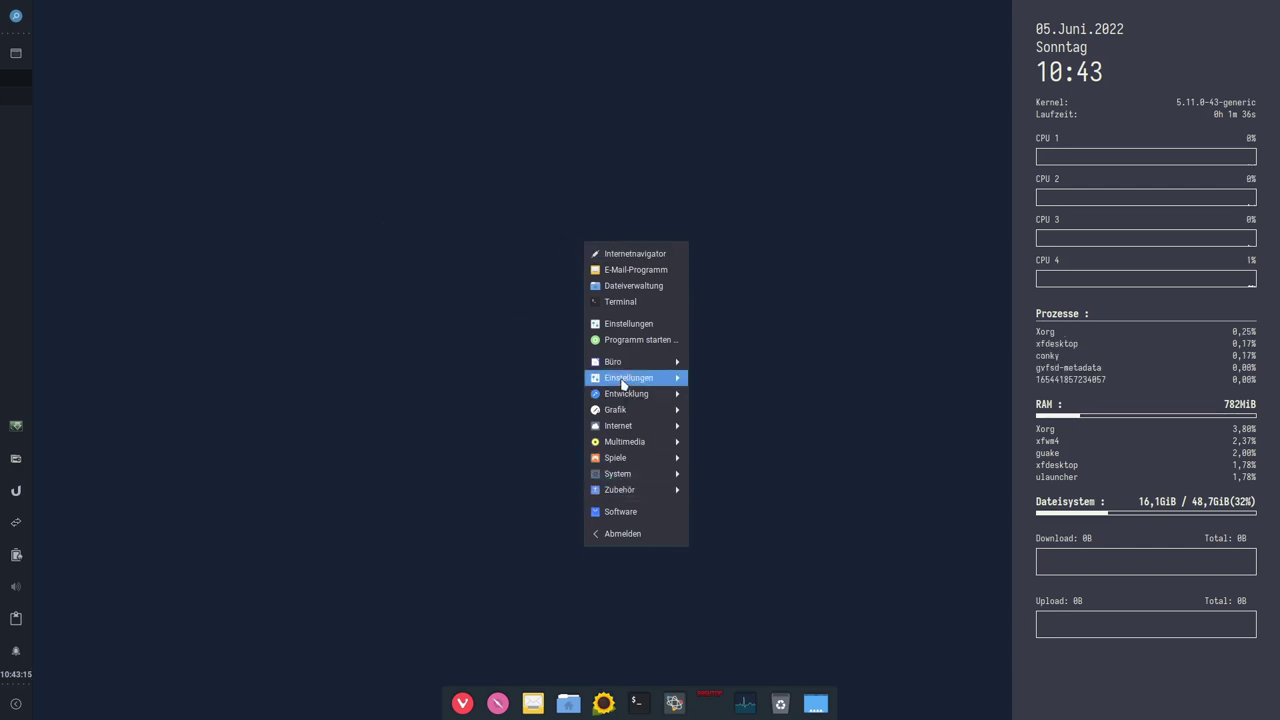
pyautogui.click(620, 325)
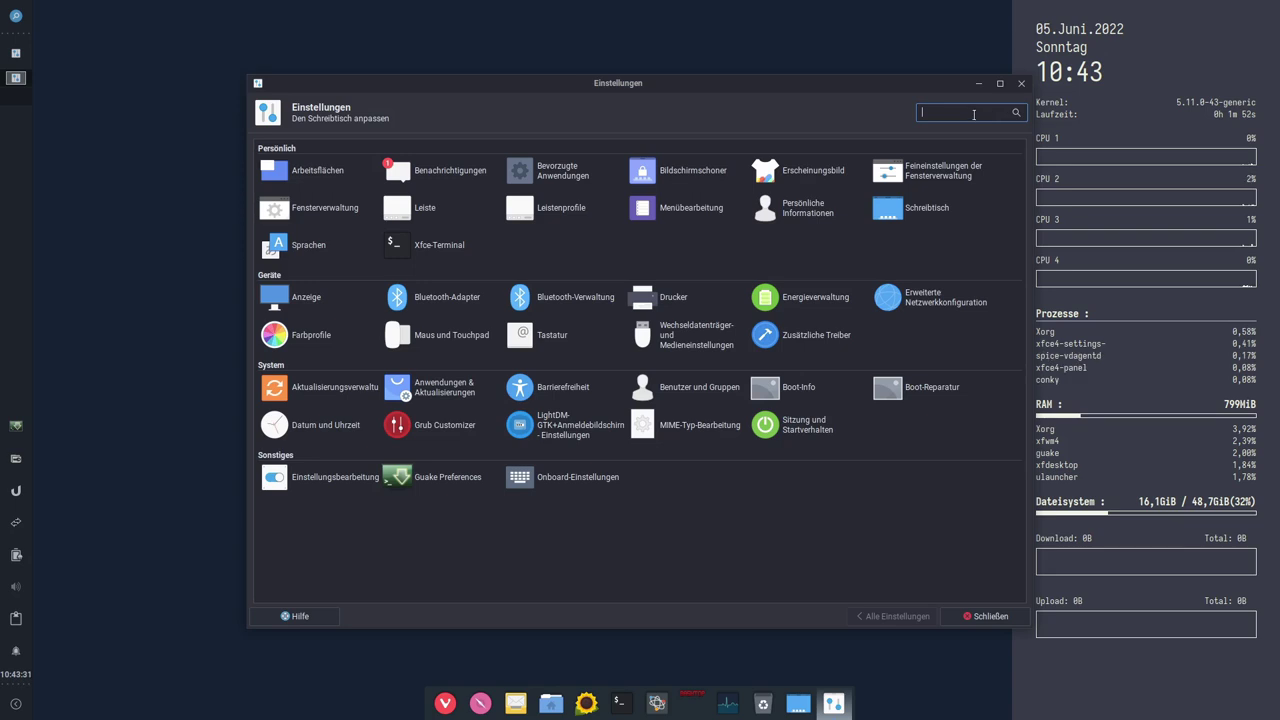
# Step: Open the Schreibtisch desktop settings and try the aerial coast and Defcon wallpapers
pyautogui.write('des')
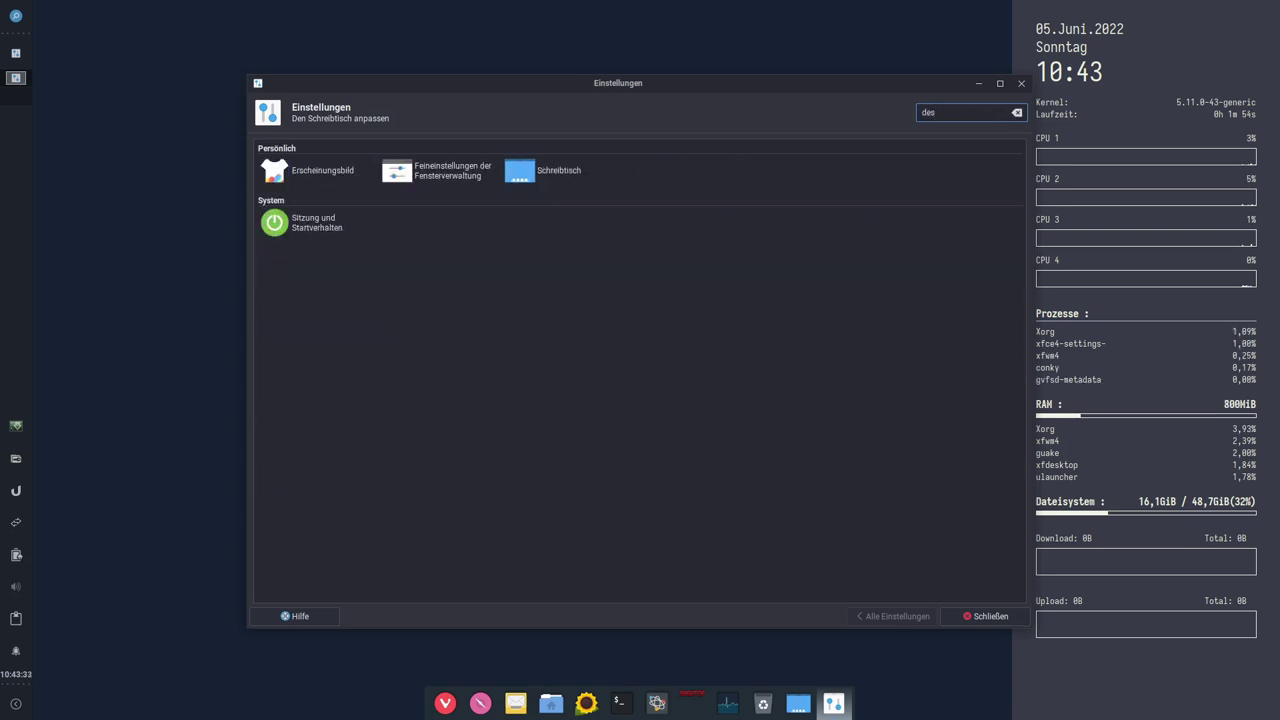
pyautogui.click(562, 176)
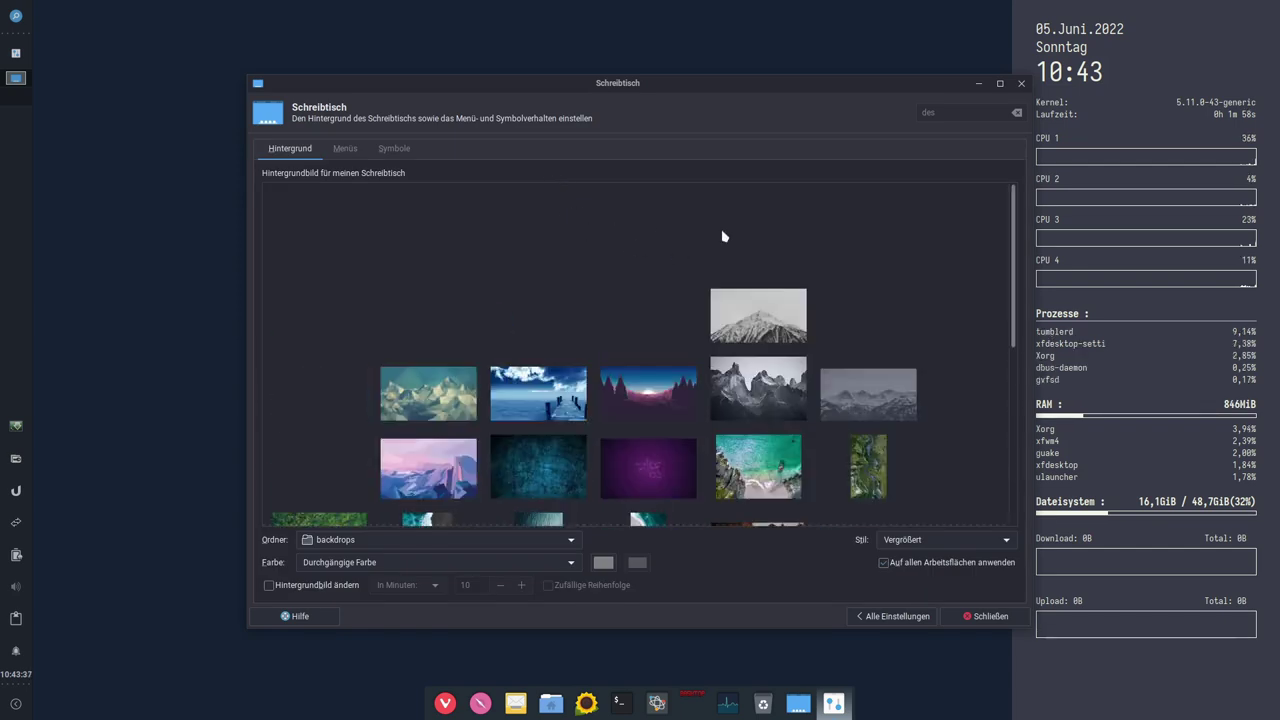
pyautogui.click(999, 83)
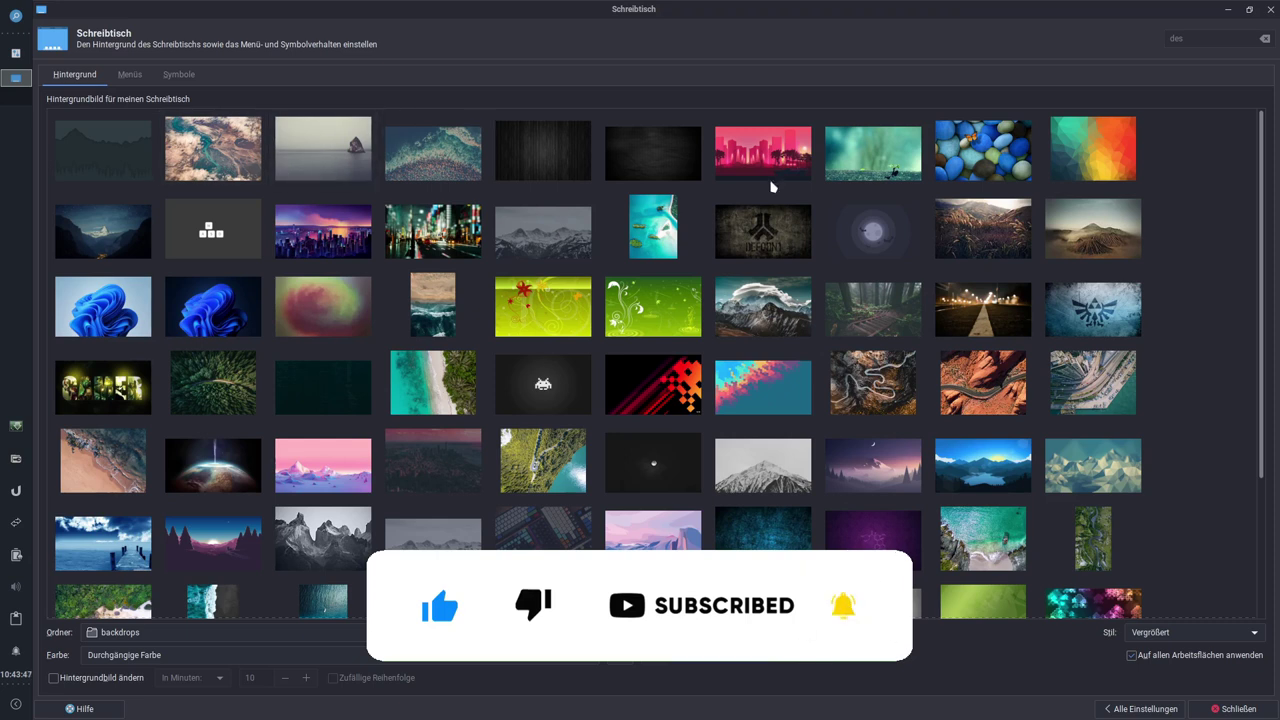
pyautogui.click(406, 169)
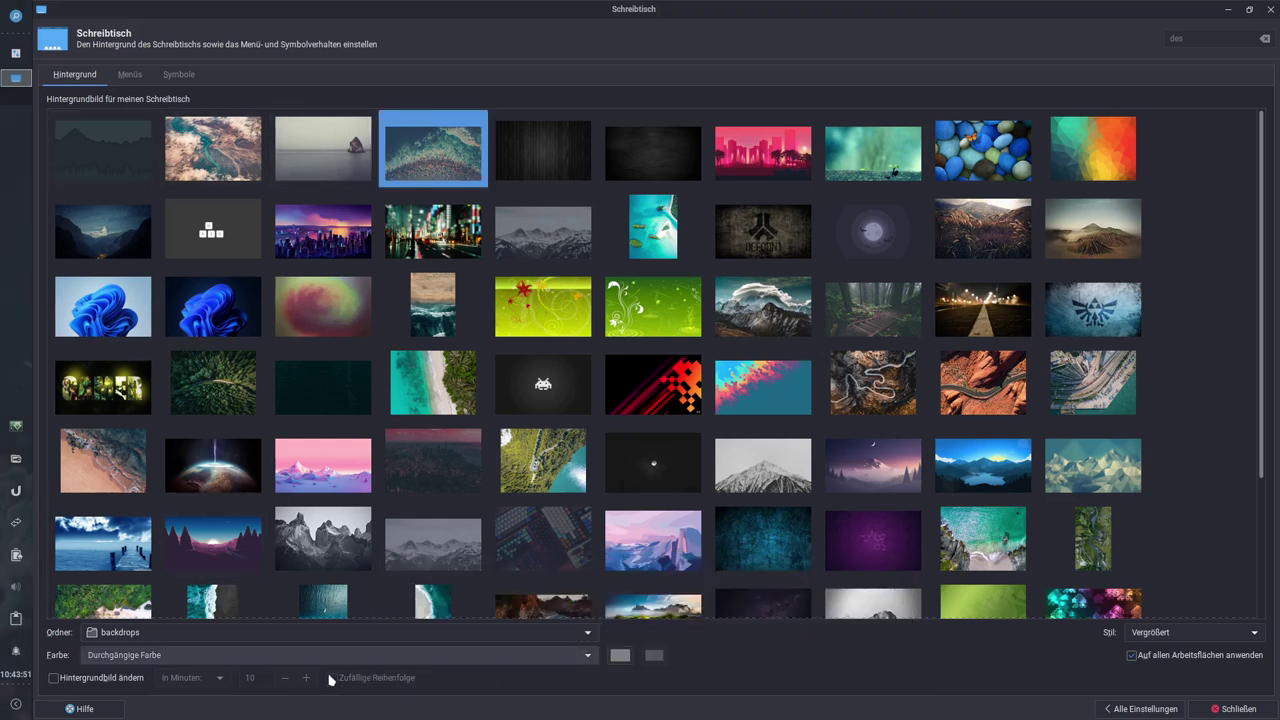
pyautogui.click(770, 225)
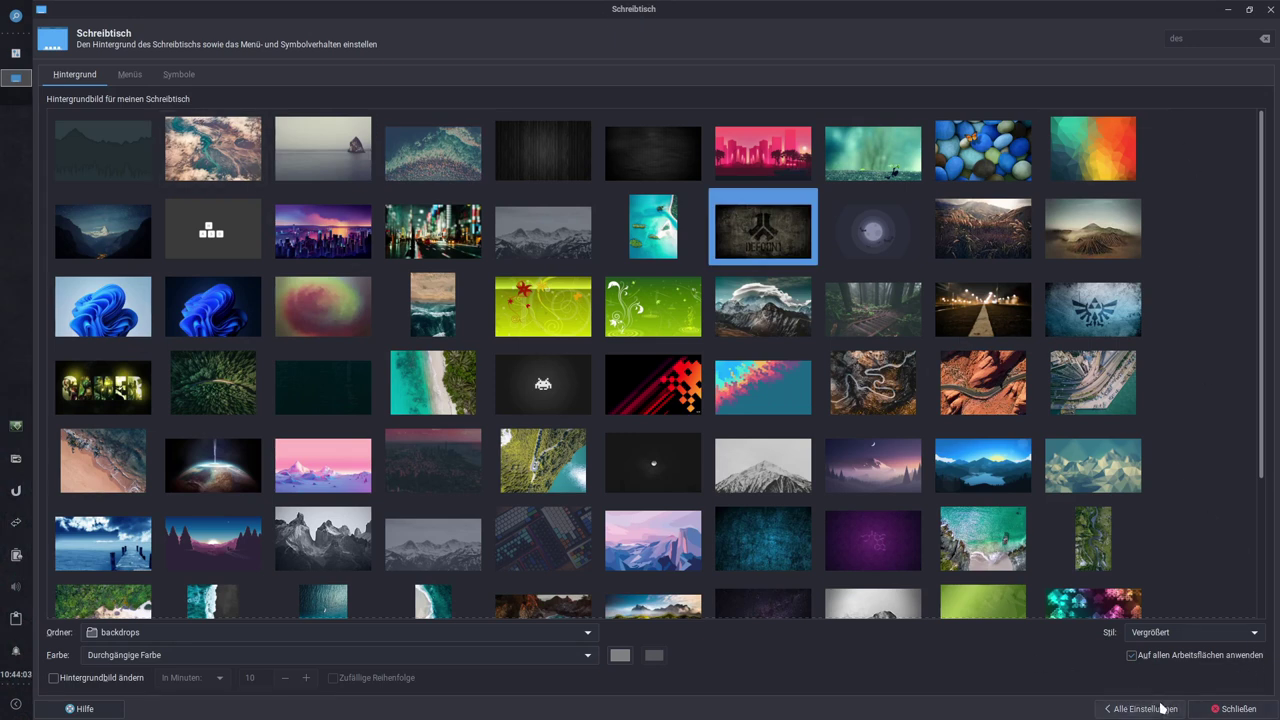
pyautogui.moveTo(767, 9); pyautogui.dragTo(678, 7)
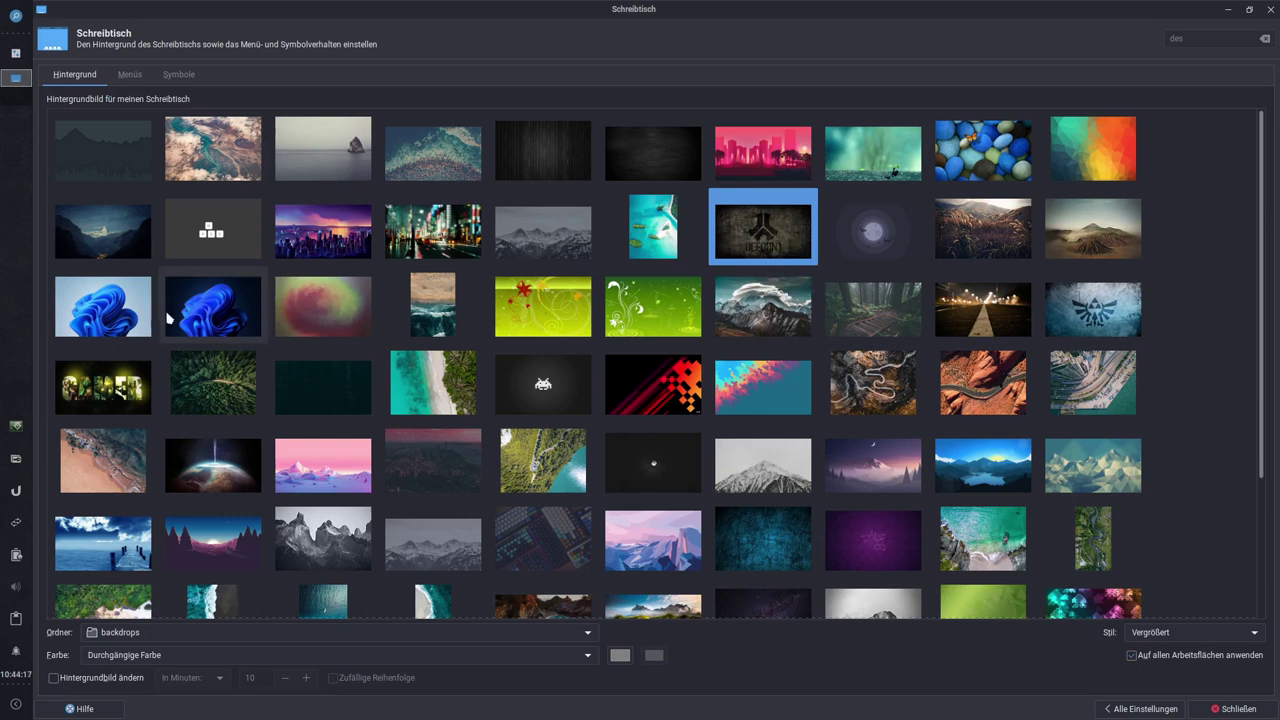
# Step: Preview the blue Windows 11 swirl and dark blue Windows 11 wallpapers
pyautogui.click(92, 322)
pyautogui.moveTo(710, 18); pyautogui.dragTo(683, 140)
pyautogui.click(849, 418)
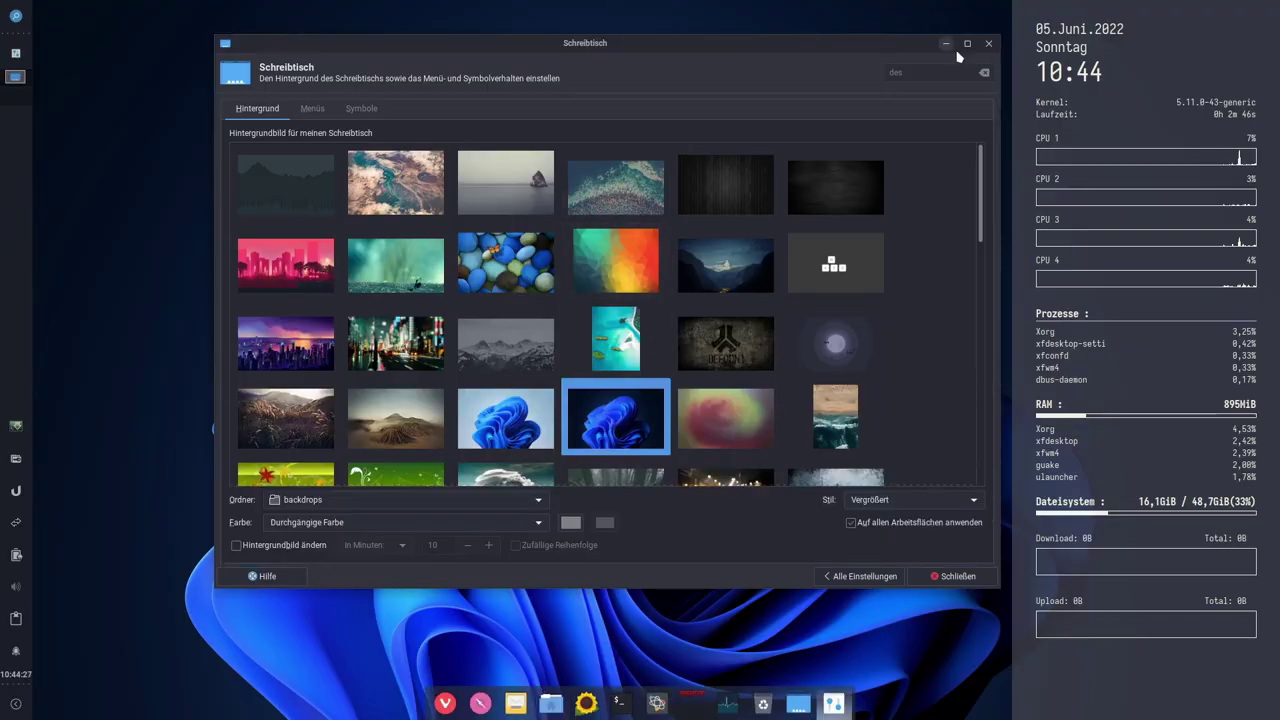
pyautogui.click(966, 43)
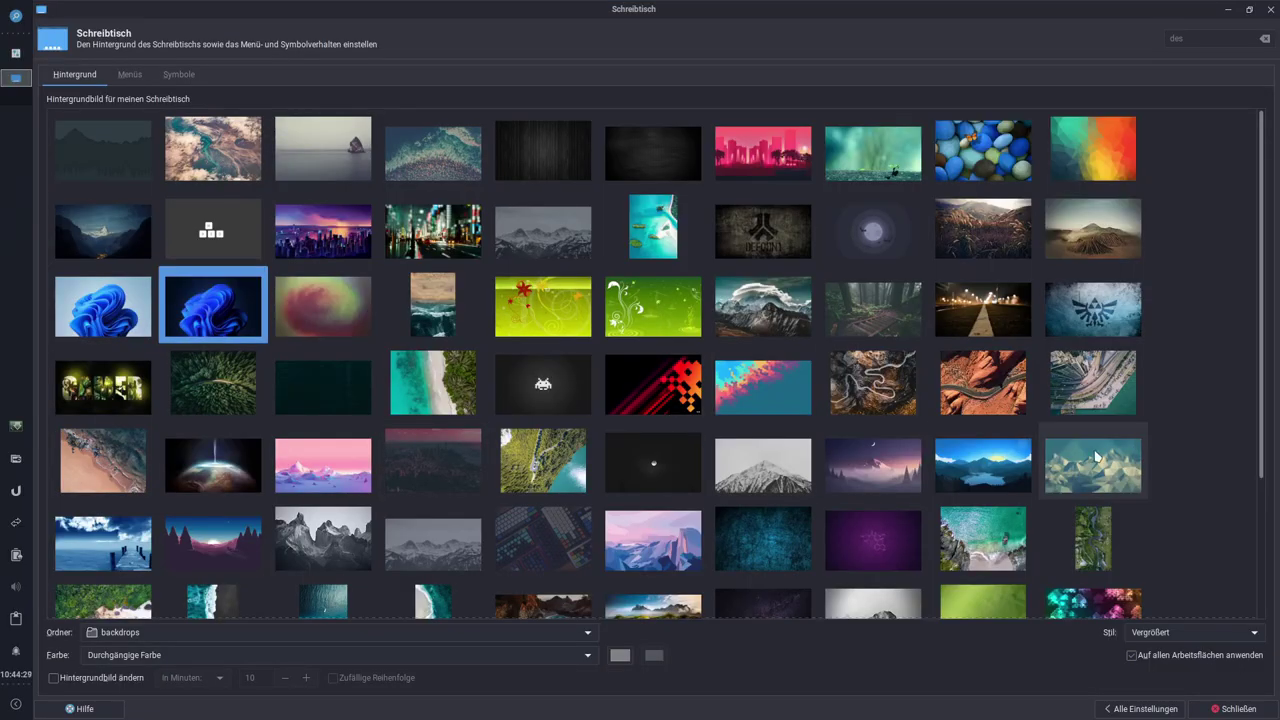
pyautogui.scroll(-3, 1082, 316)
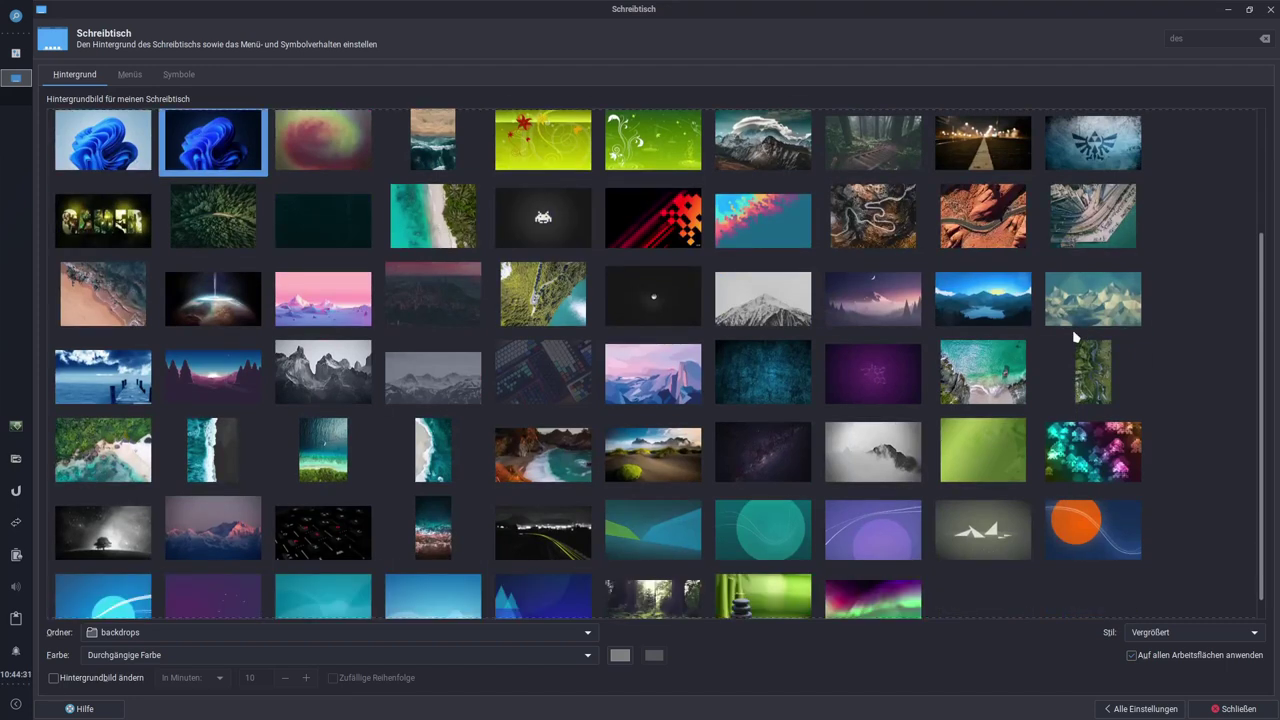
pyautogui.scroll(-1, 1066, 342)
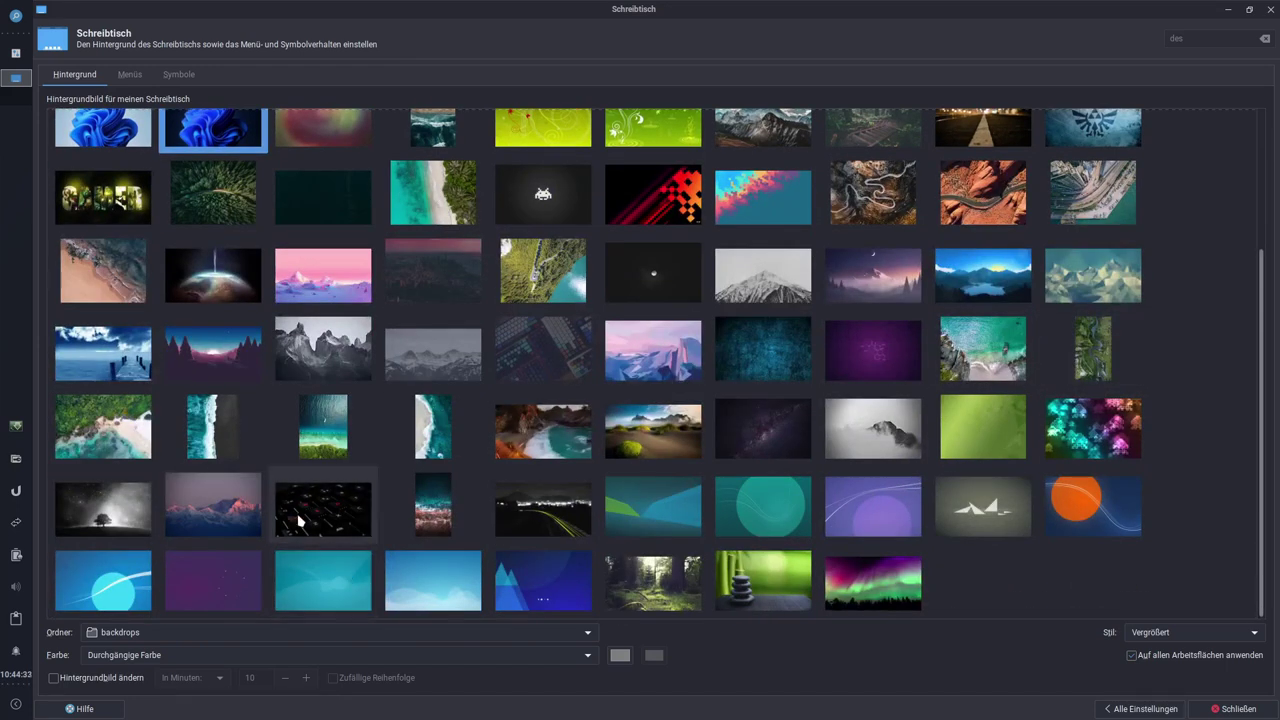
# Step: Try the dark keyboard, GAMER and small-blocks logo wallpapers
pyautogui.click(342, 510)
pyautogui.moveTo(820, 13); pyautogui.dragTo(731, 3)
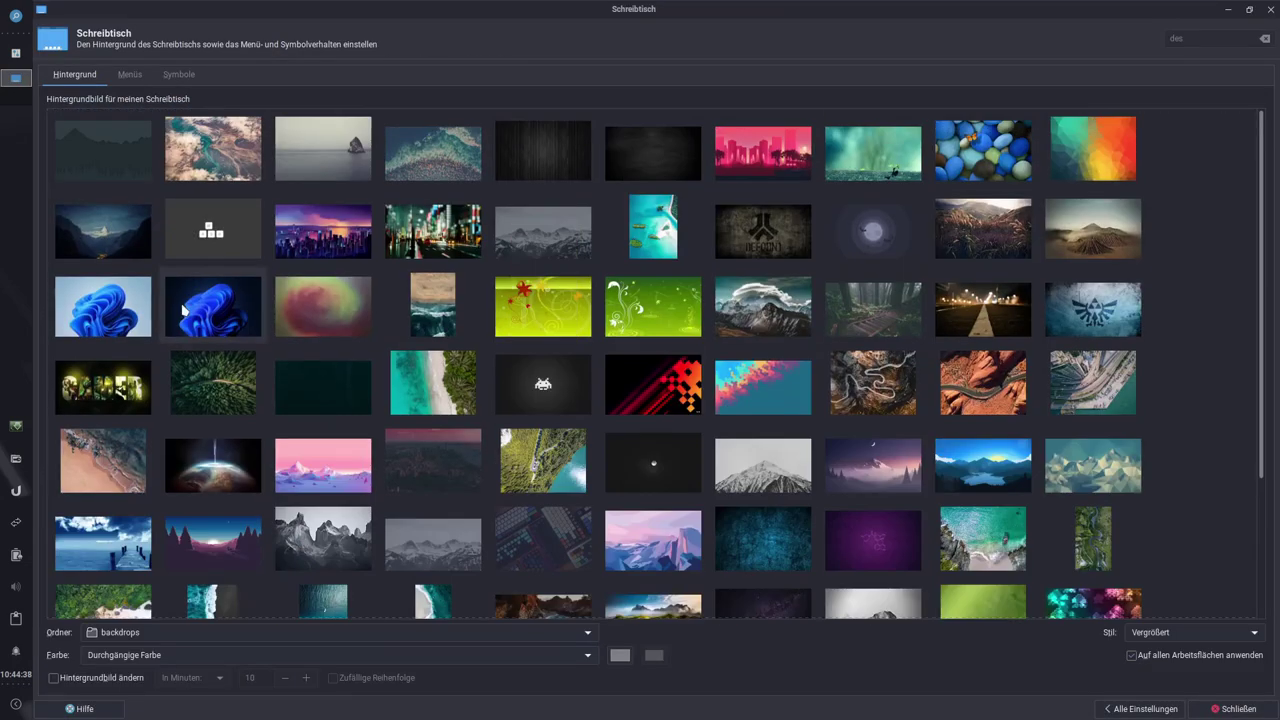
pyautogui.click(103, 383)
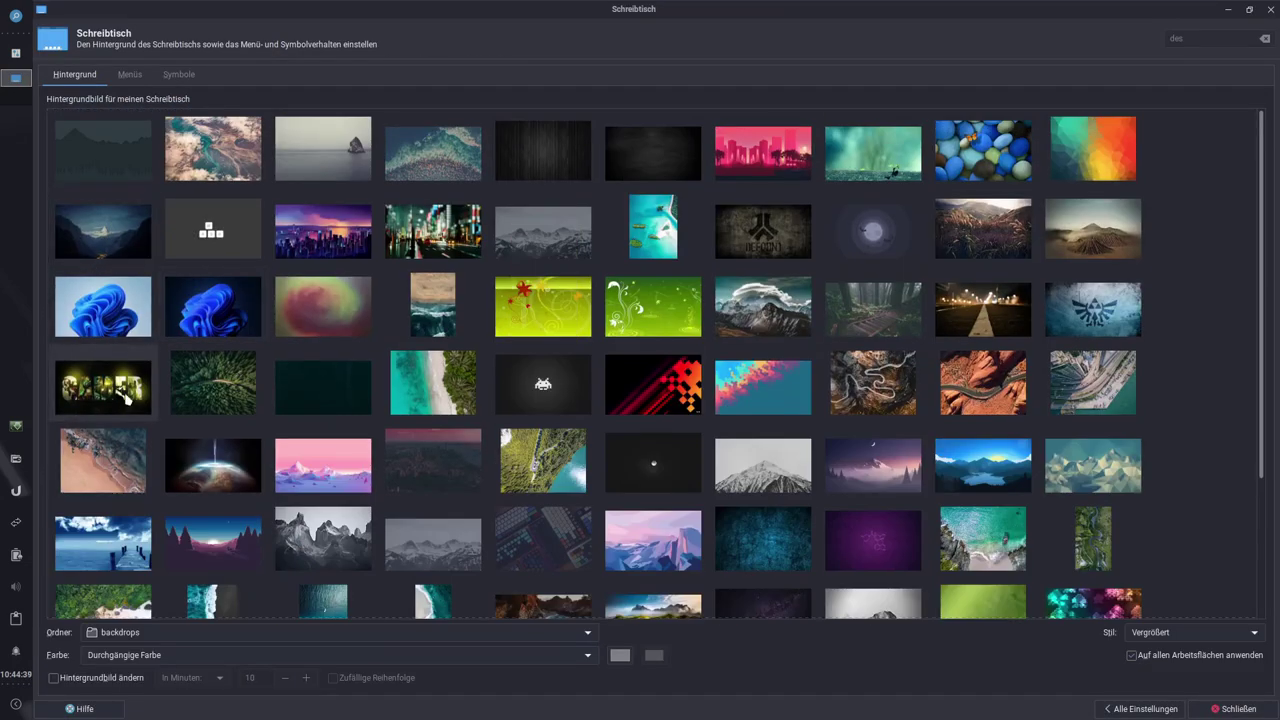
pyautogui.moveTo(716, 12)
pyautogui.mouseDown()
pyautogui.moveTo(740, 563)
pyautogui.moveTo(724, 371)
pyautogui.moveTo(725, 5)
pyautogui.moveTo(718, 542)
pyautogui.moveTo(743, 246)
pyautogui.moveTo(717, 11)
pyautogui.mouseUp()
pyautogui.click(213, 228)
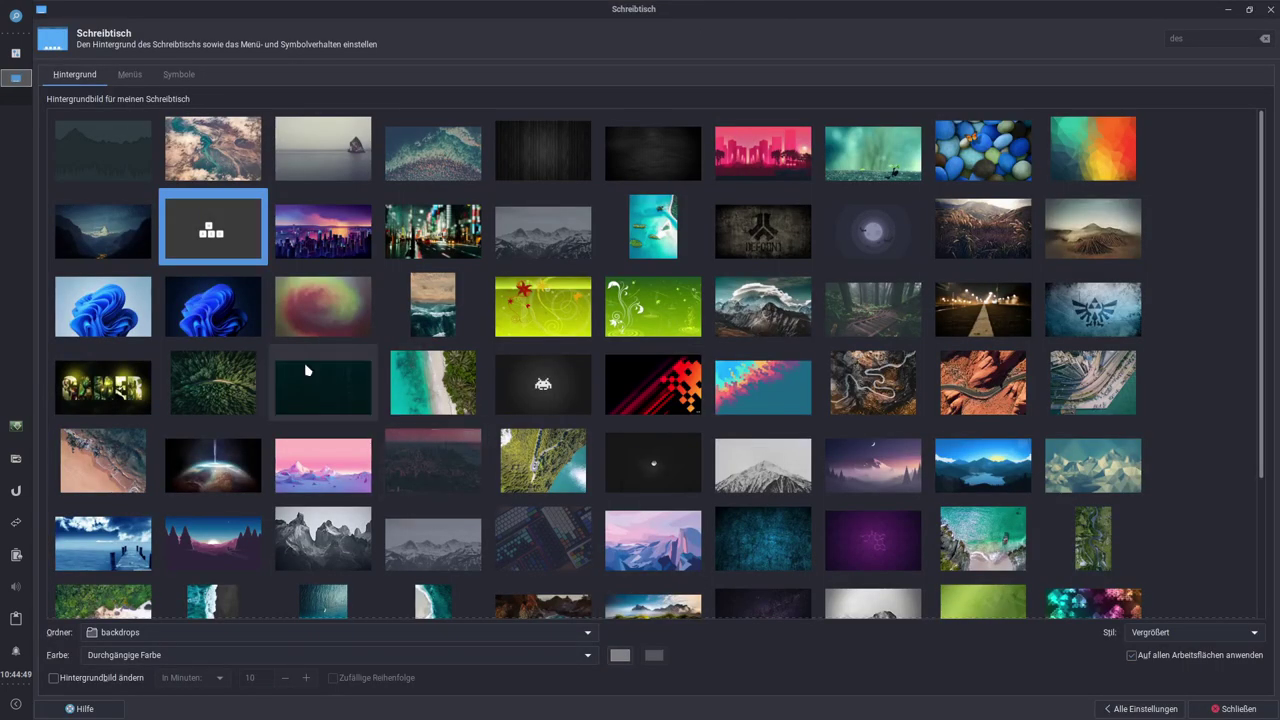
# Step: Settle on the dark mountain-and-forest wallpaper and close the desktop settings
pyautogui.scroll(-4, 549, 453)
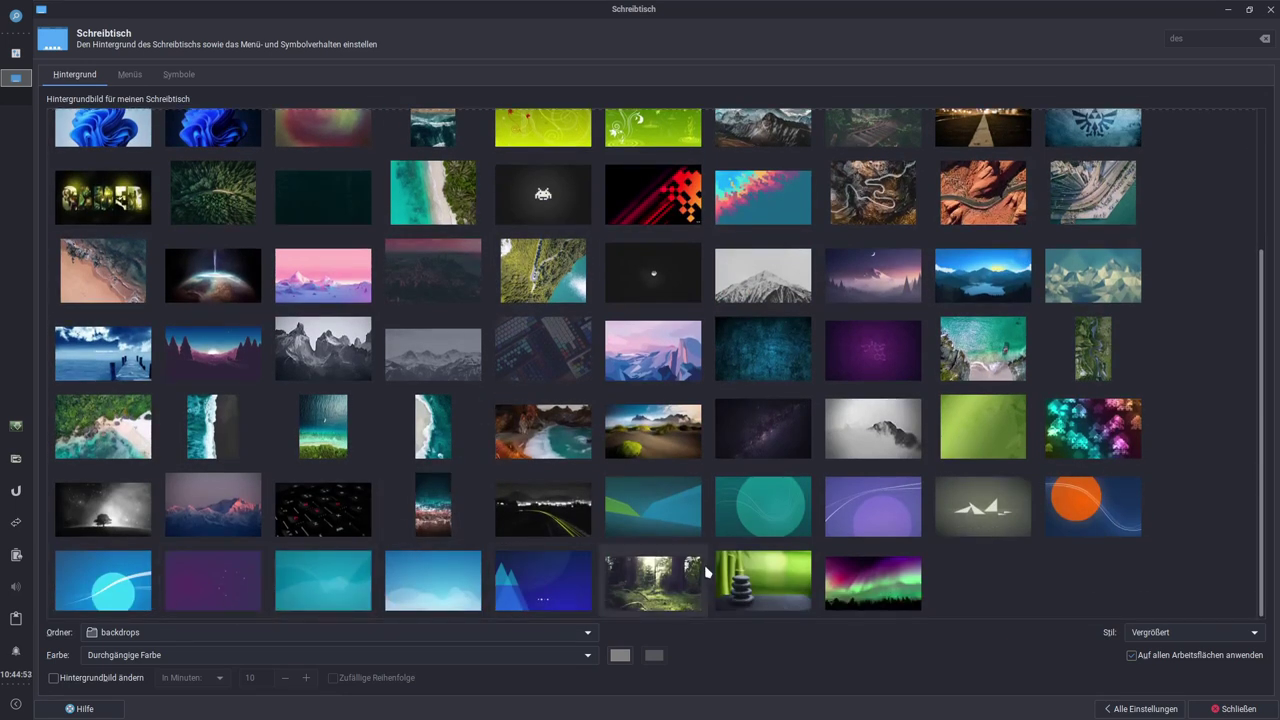
pyautogui.scroll(4, 712, 414)
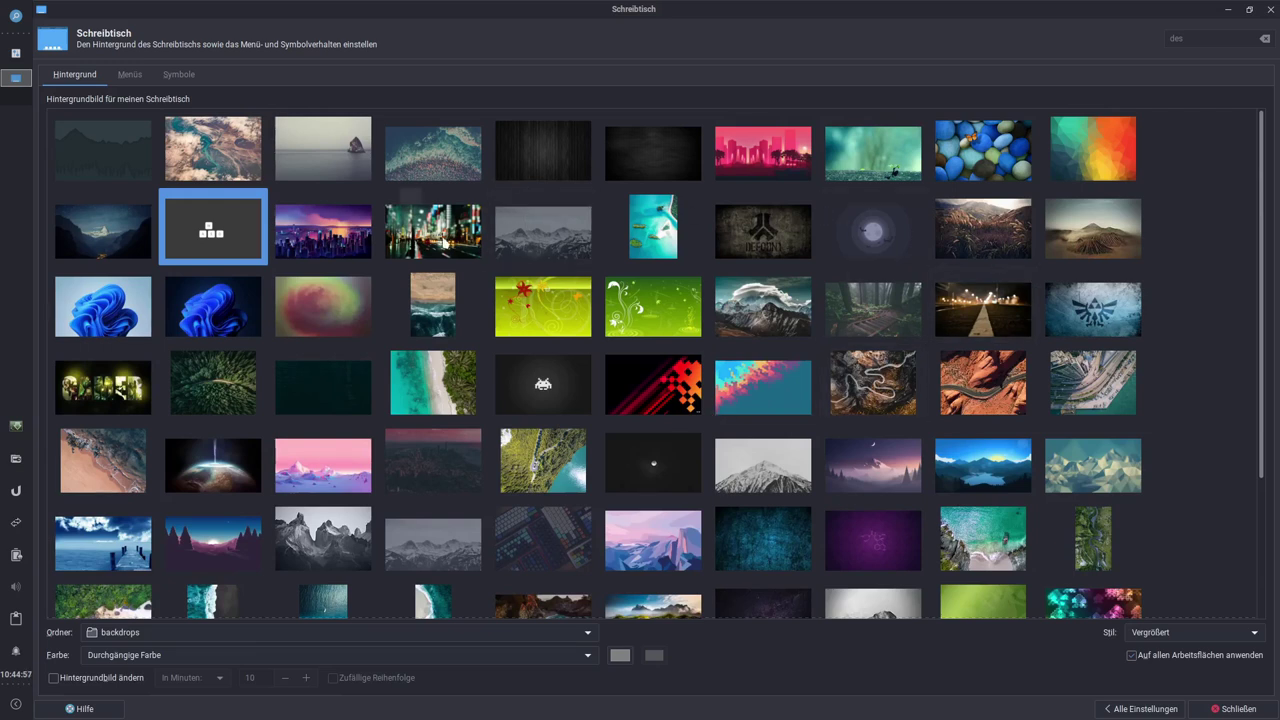
pyautogui.click(122, 158)
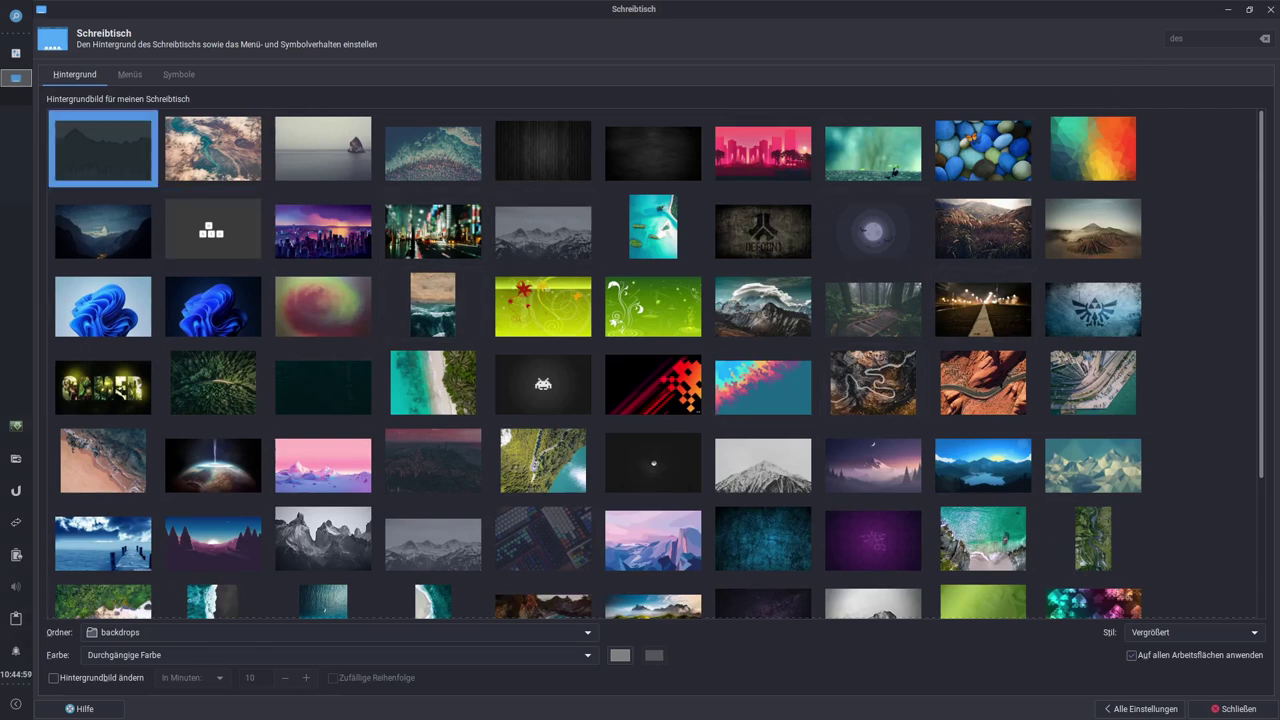
pyautogui.click(1271, 9)
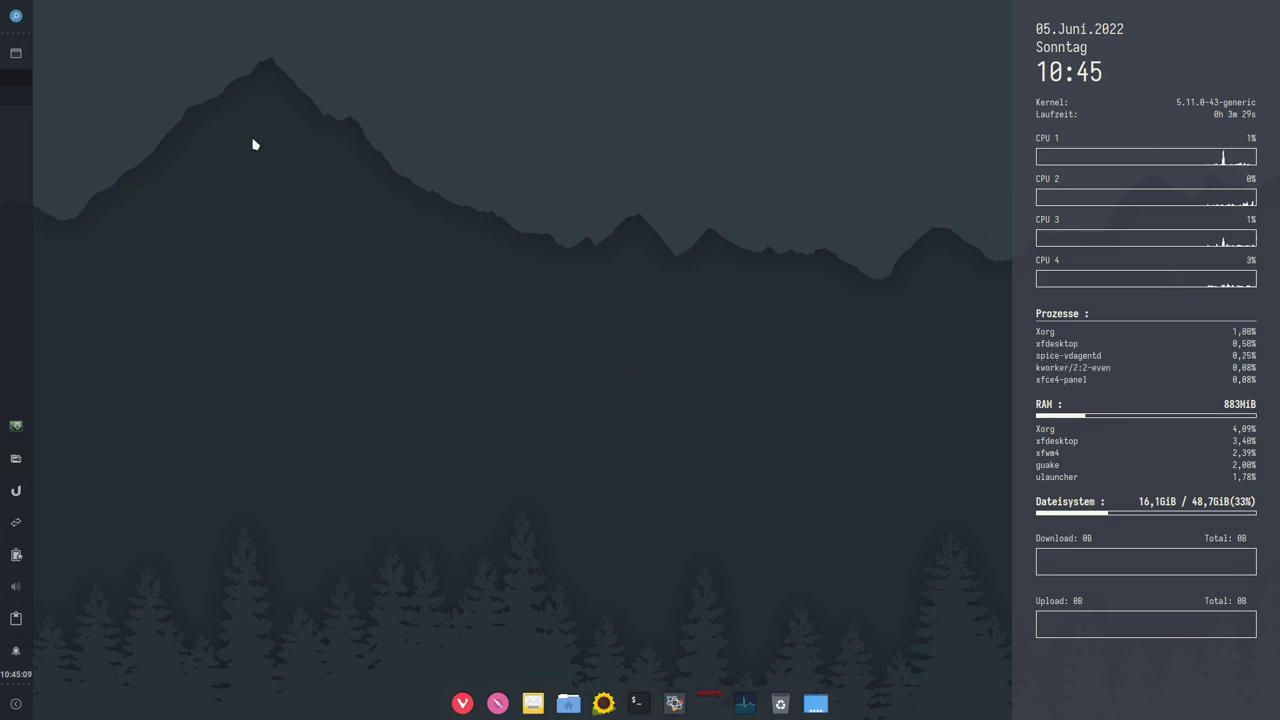
pyautogui.click(15, 17)
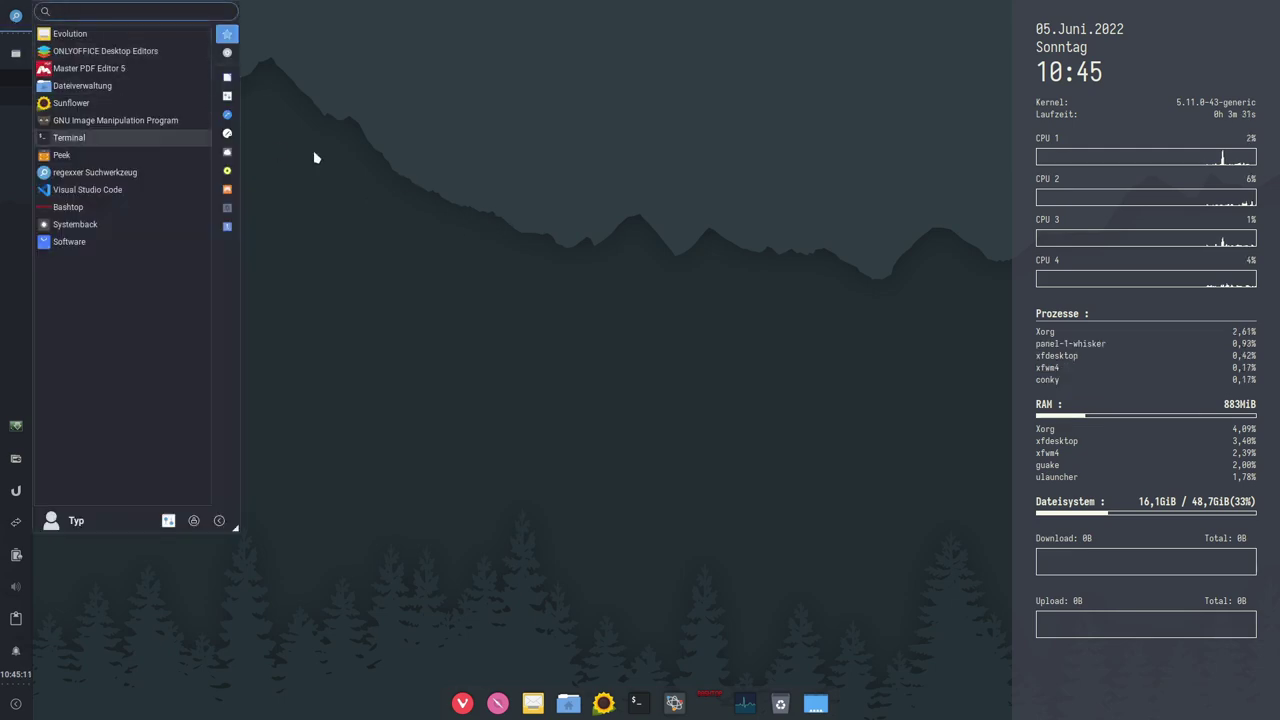
# Step: Launch Conky Manager, disable the Alien-OS monitor and enable the MIUI clock widget
pyautogui.write('audio')
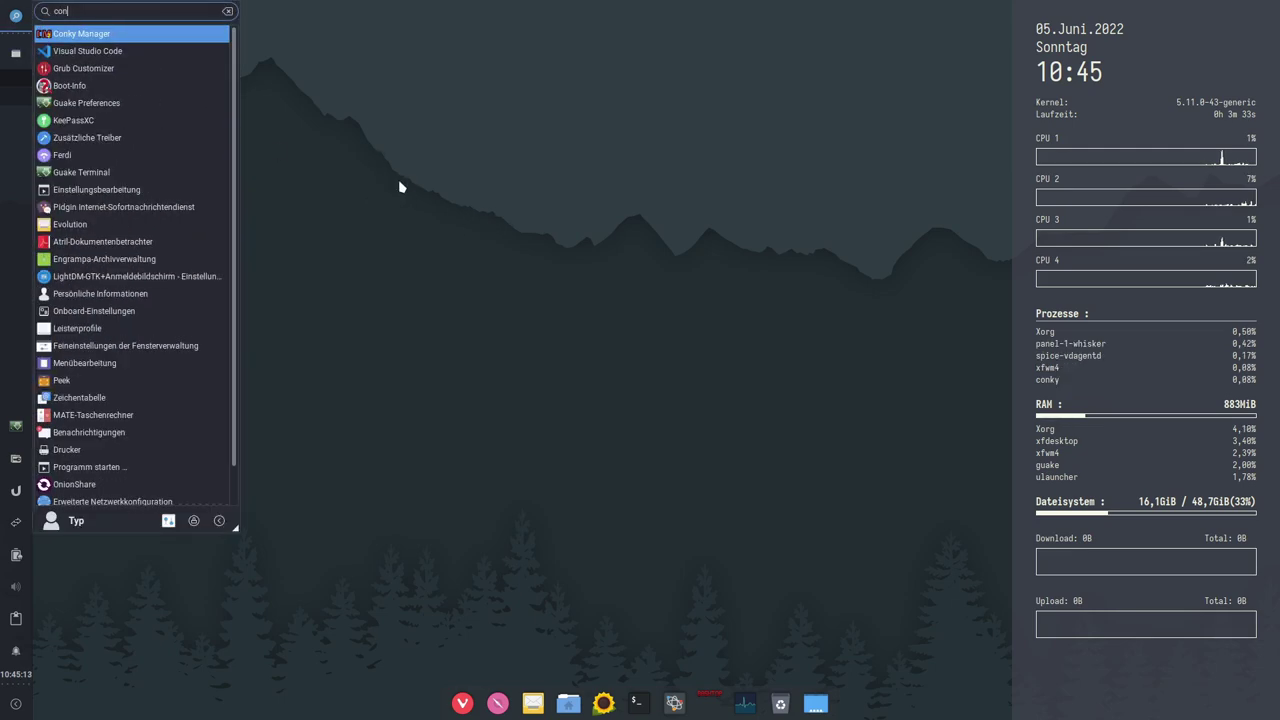
pyautogui.press('Return')
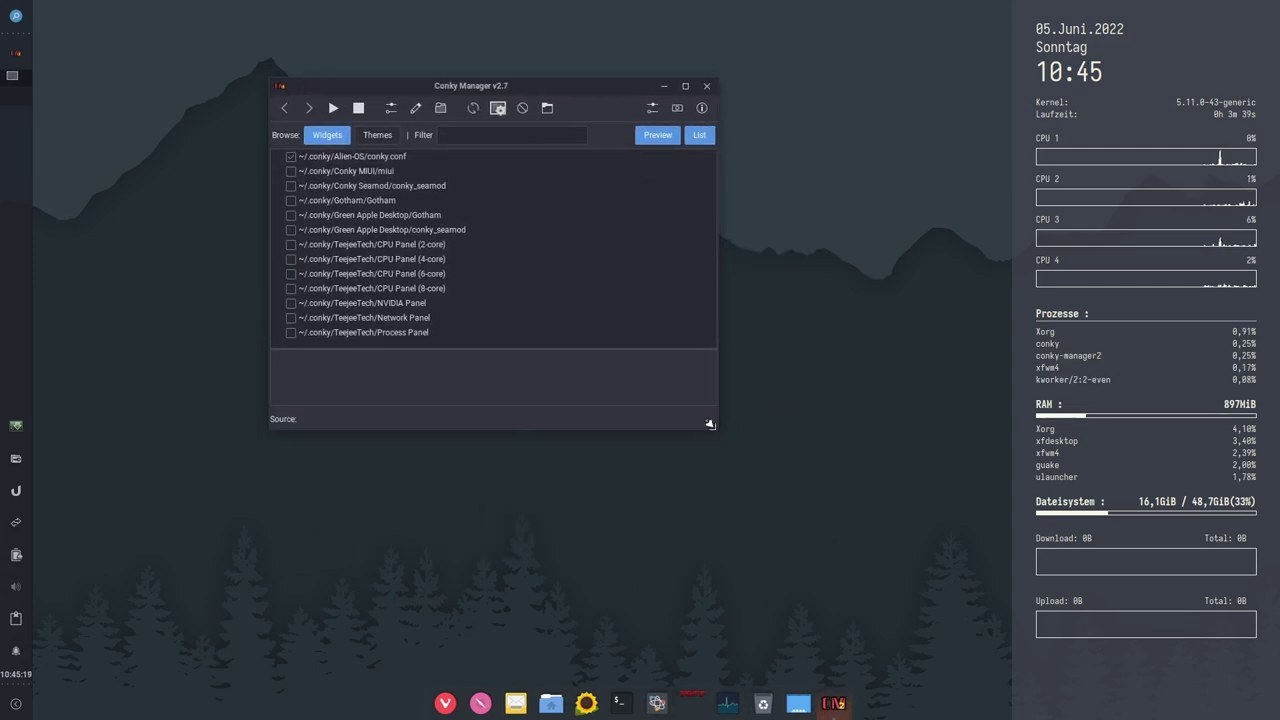
pyautogui.moveTo(709, 424); pyautogui.dragTo(948, 645)
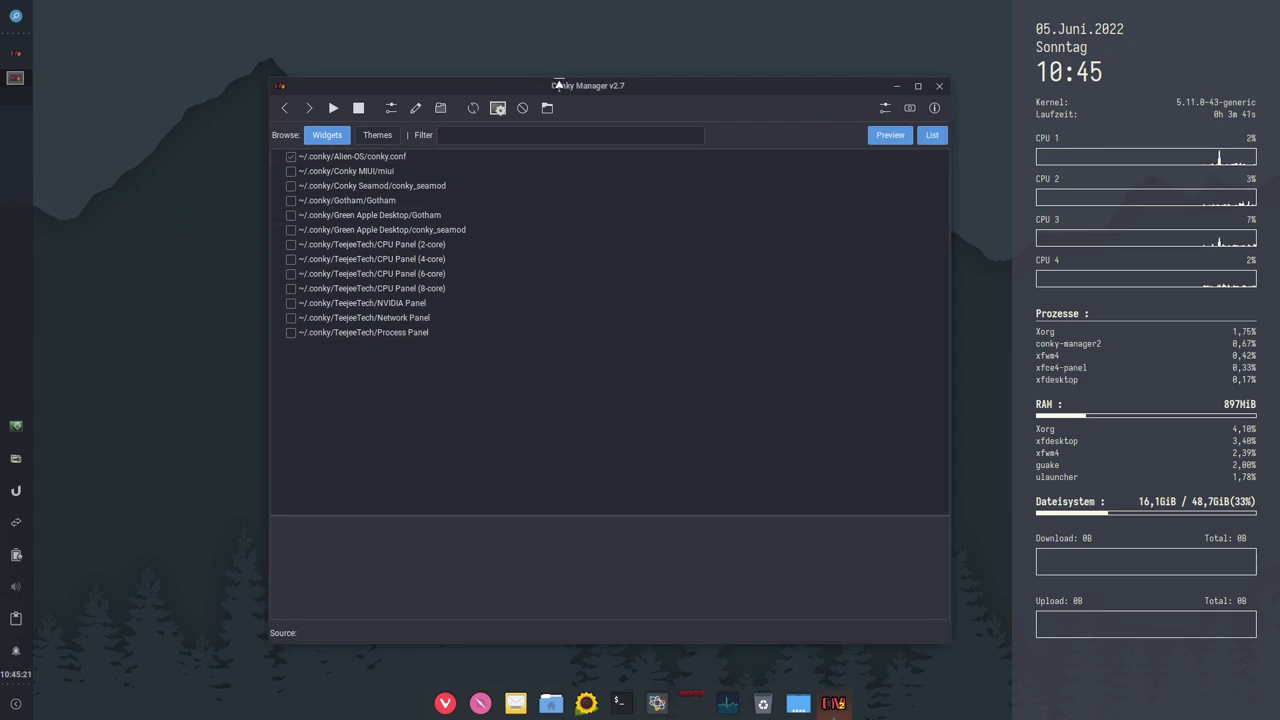
pyautogui.click(291, 157)
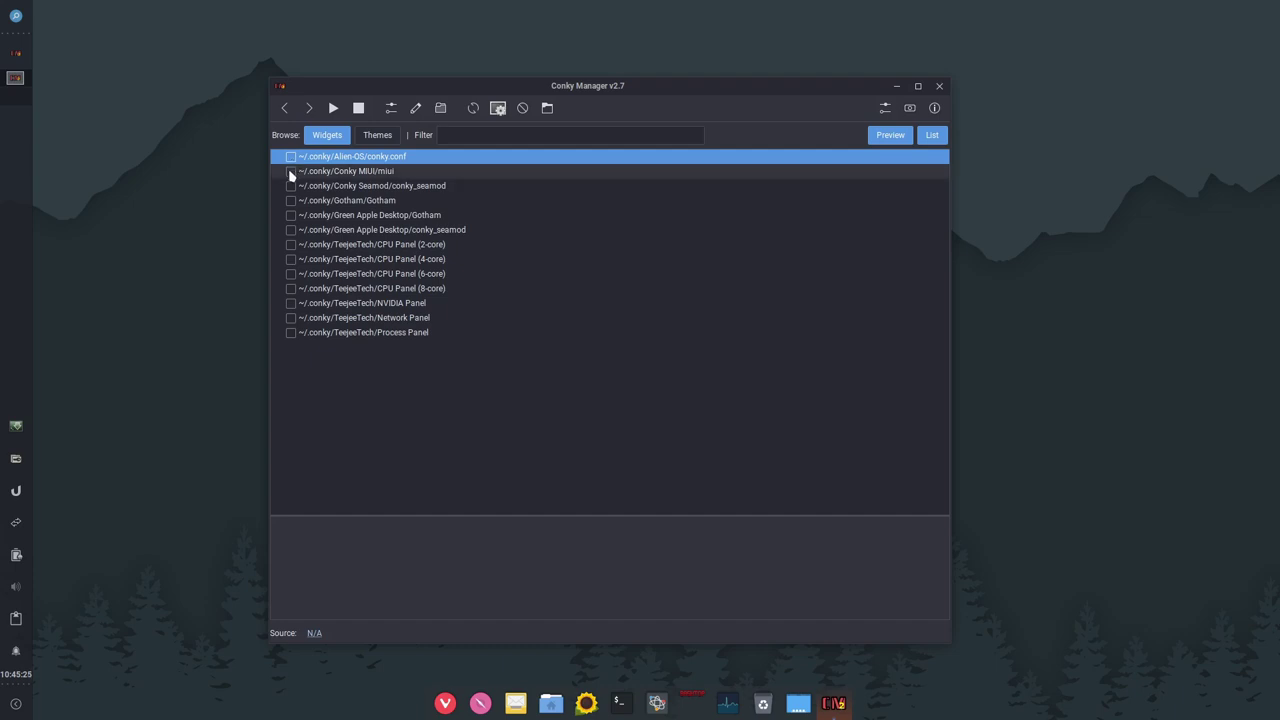
pyautogui.click(289, 171)
# Step: Swap the MIUI clock for the Seamod system panel and reposition it on the desktop
pyautogui.moveTo(589, 91); pyautogui.dragTo(757, 130)
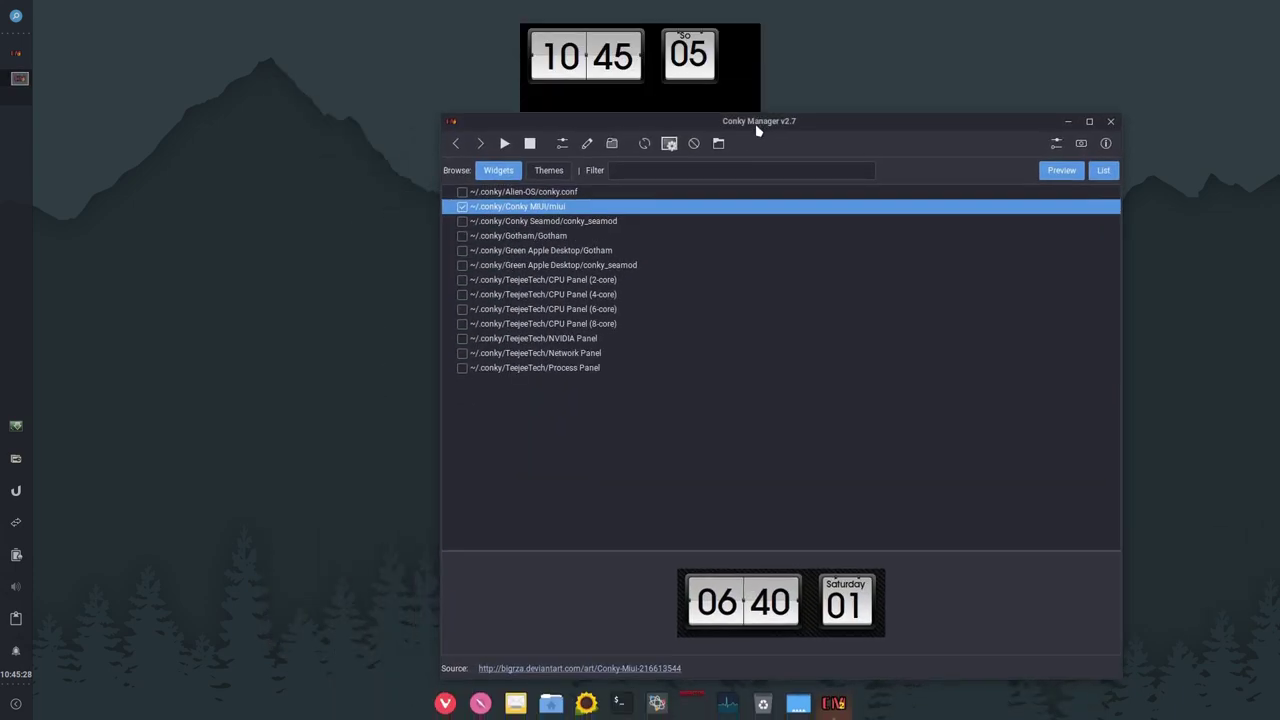
pyautogui.click(462, 207)
pyautogui.click(462, 221)
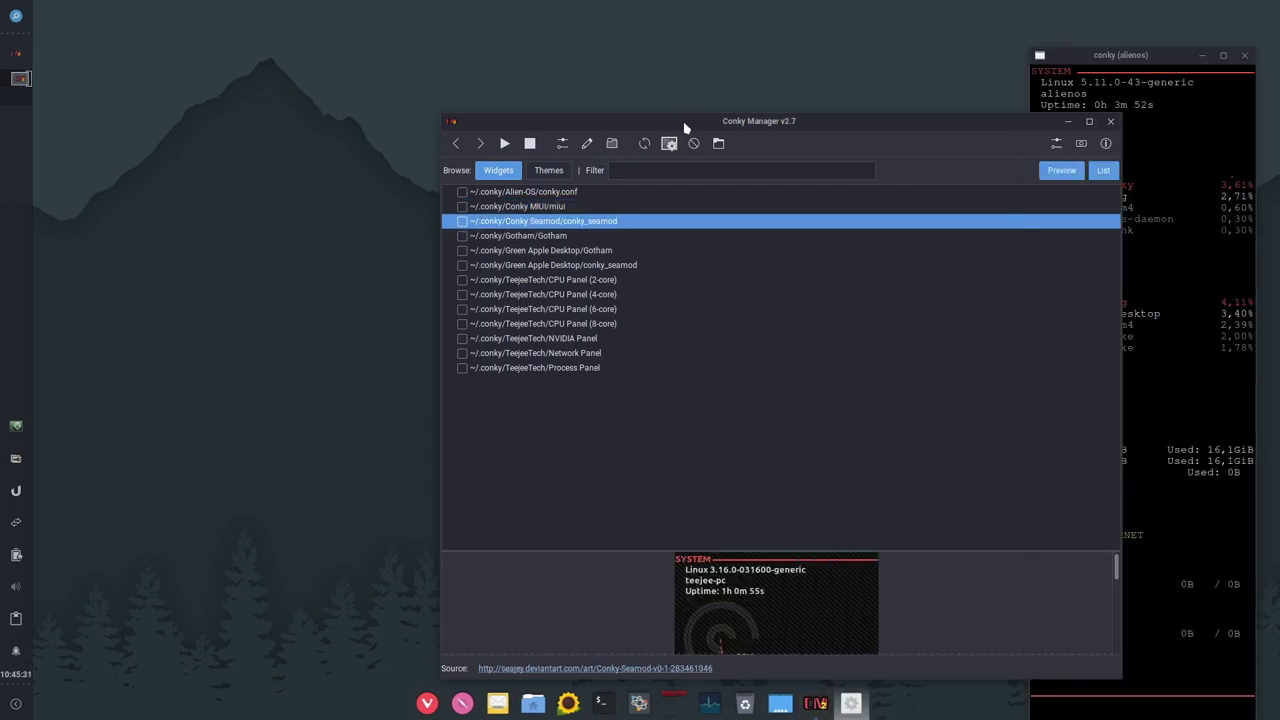
pyautogui.moveTo(688, 121); pyautogui.dragTo(480, 76)
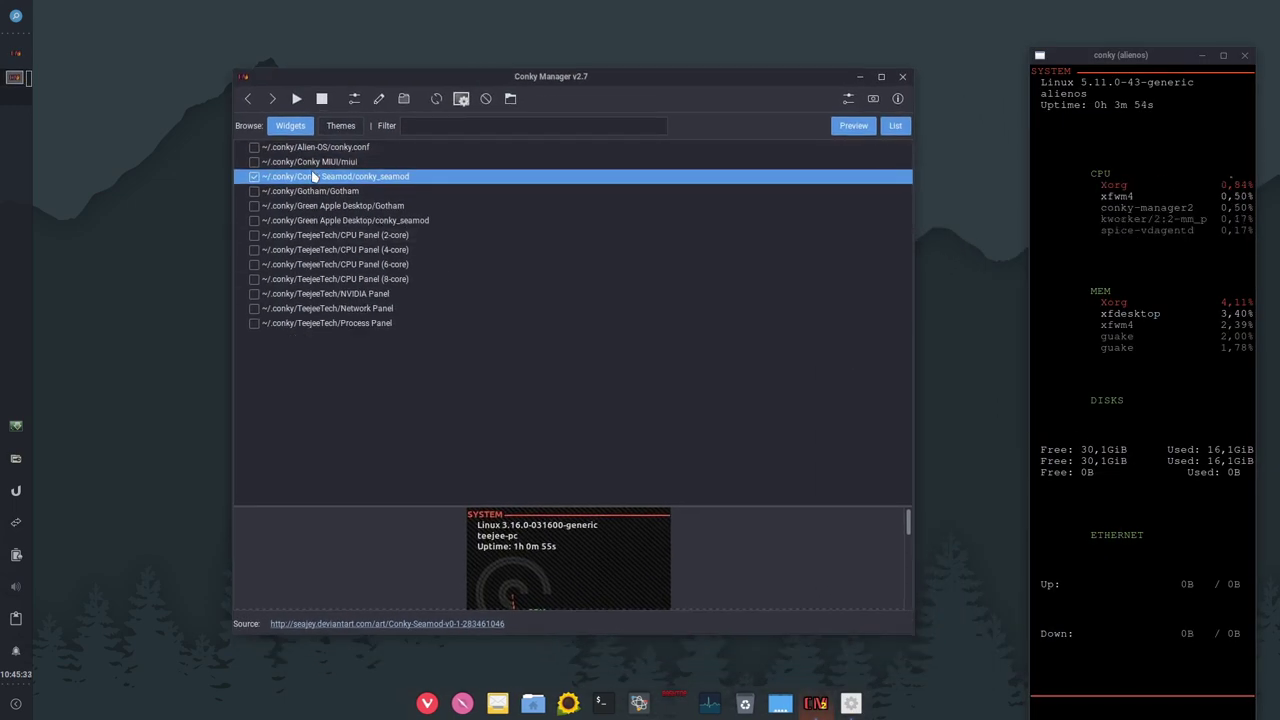
pyautogui.moveTo(1165, 52)
pyautogui.mouseDown()
pyautogui.moveTo(1183, 22)
pyautogui.moveTo(1142, 26)
pyautogui.moveTo(1146, 36)
pyautogui.mouseUp()
# Step: Replace the Seamod panel with the Gotham clock widget
pyautogui.click(254, 176)
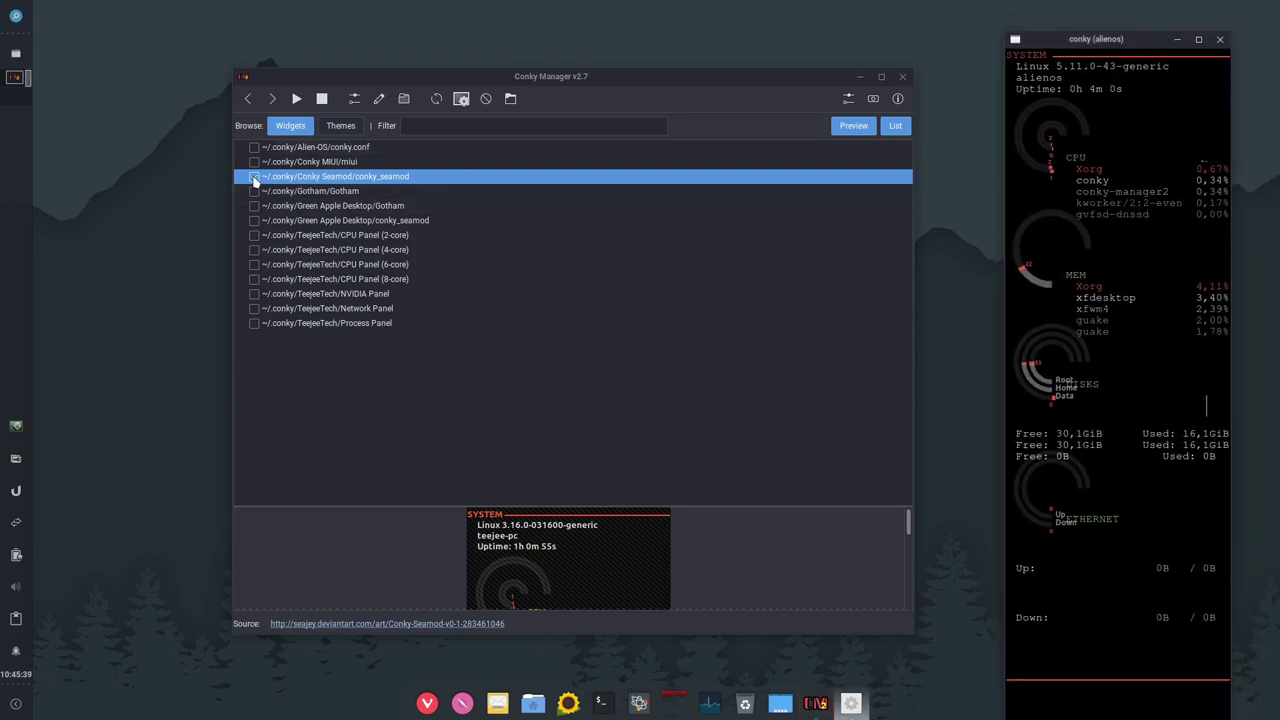
pyautogui.click(254, 191)
pyautogui.moveTo(646, 87); pyautogui.dragTo(768, 146)
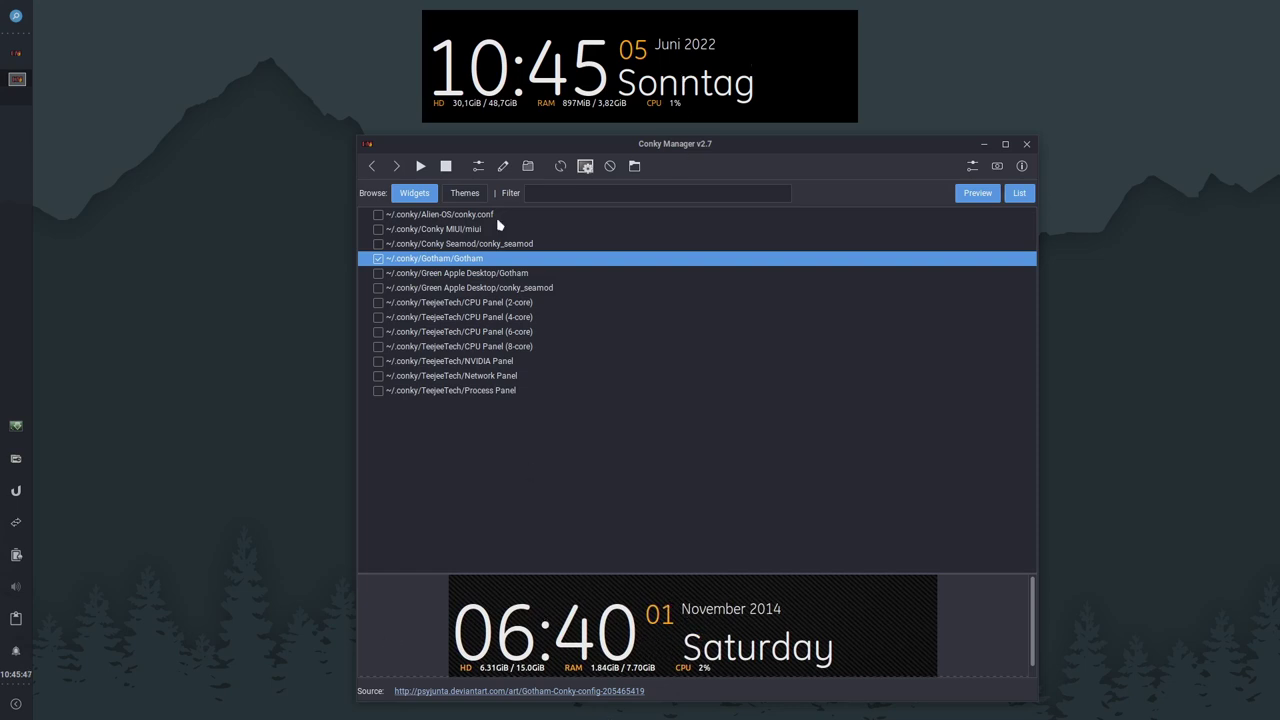
# Step: Turn off Gotham and briefly try the Green Apple Gotham and conky_seamod widgets
pyautogui.click(378, 259)
pyautogui.click(374, 288)
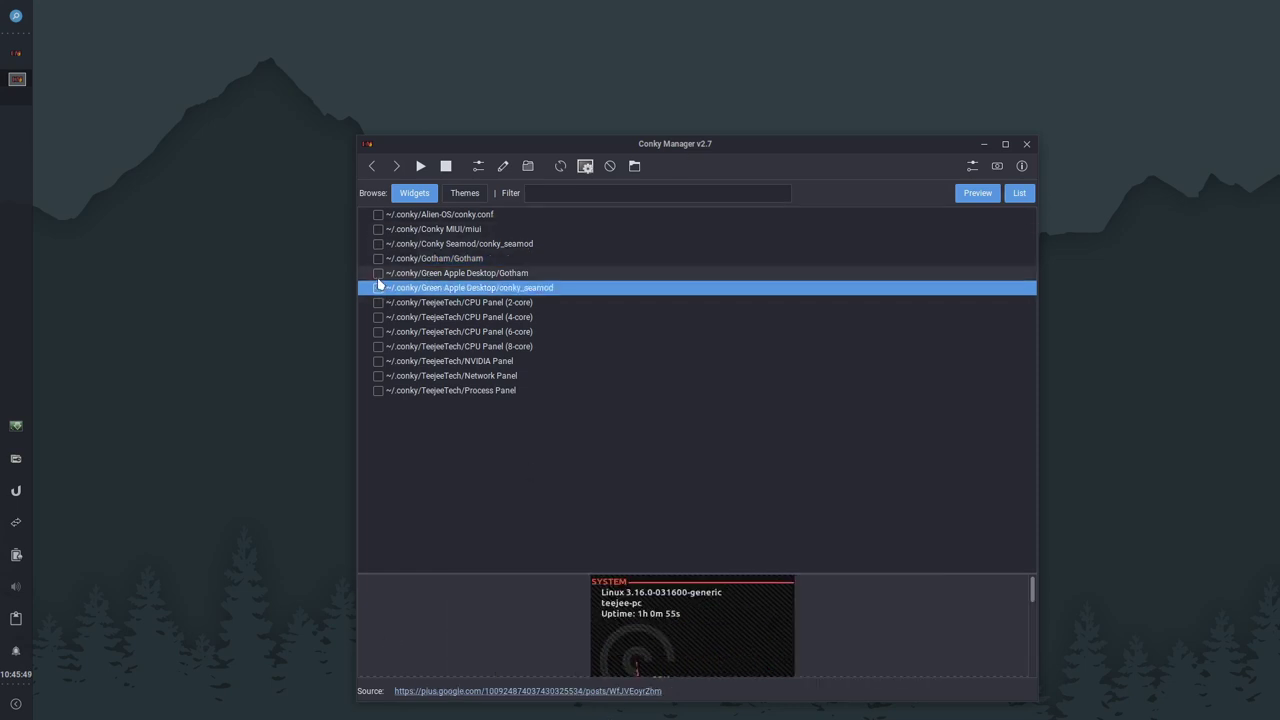
pyautogui.click(377, 274)
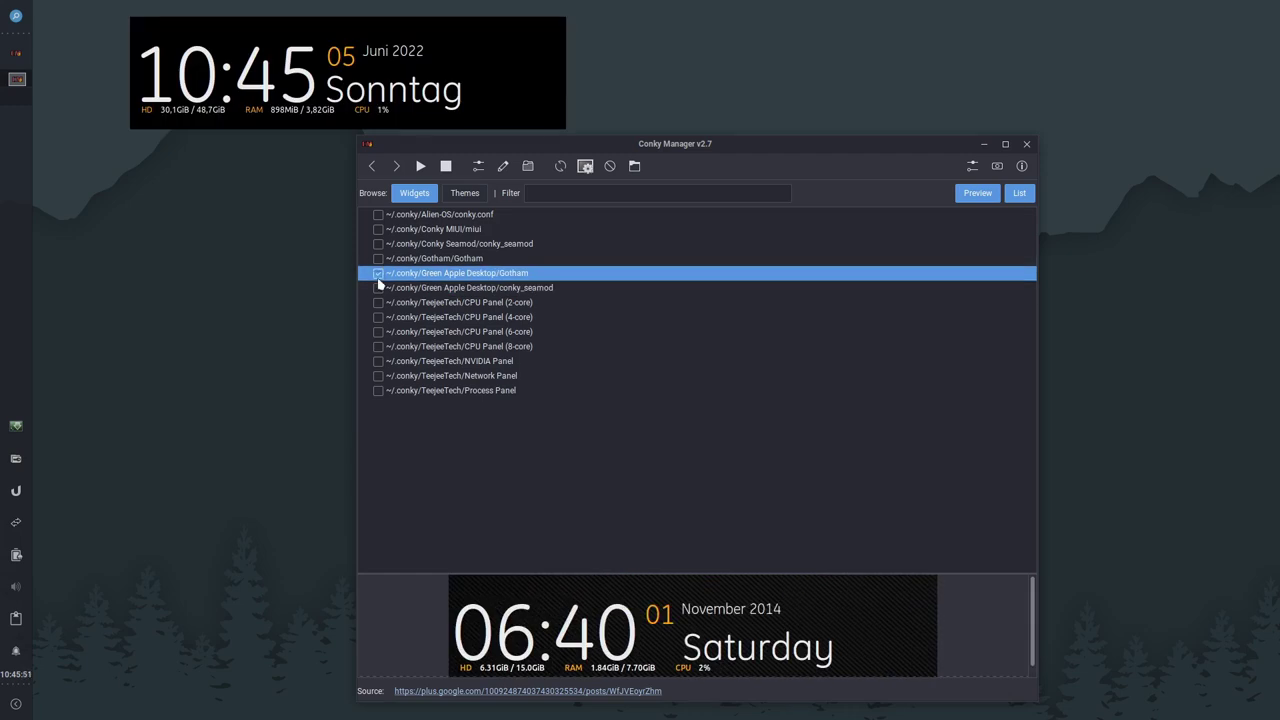
pyautogui.click(378, 281)
pyautogui.click(377, 287)
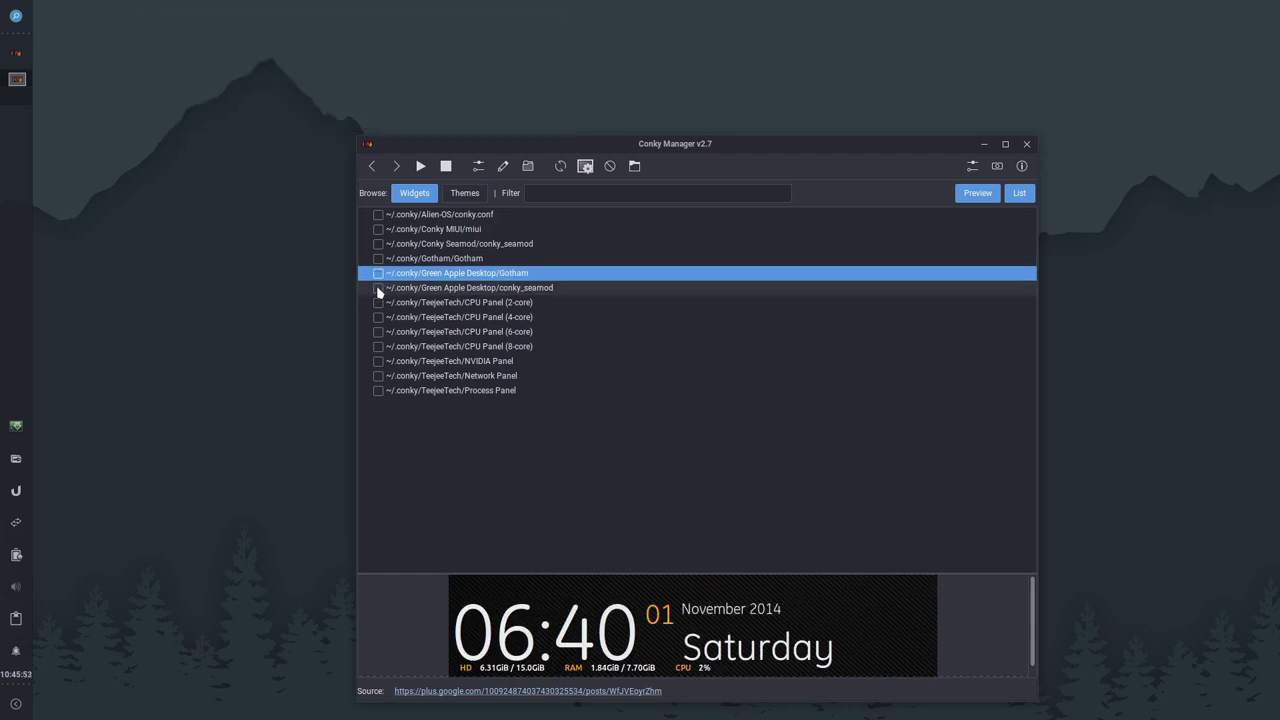
pyautogui.click(377, 287)
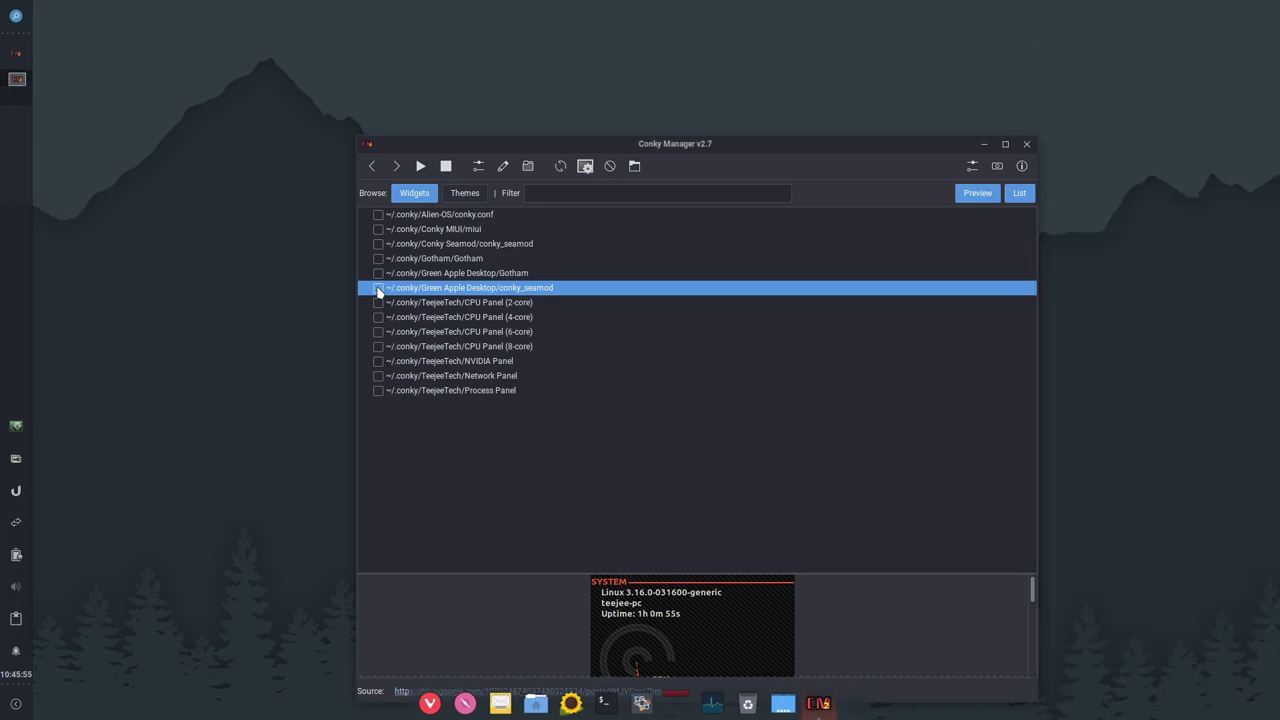
# Step: Try the 2-core and 4-core CPU Panels, then enable the NVIDIA Panel
pyautogui.click(378, 302)
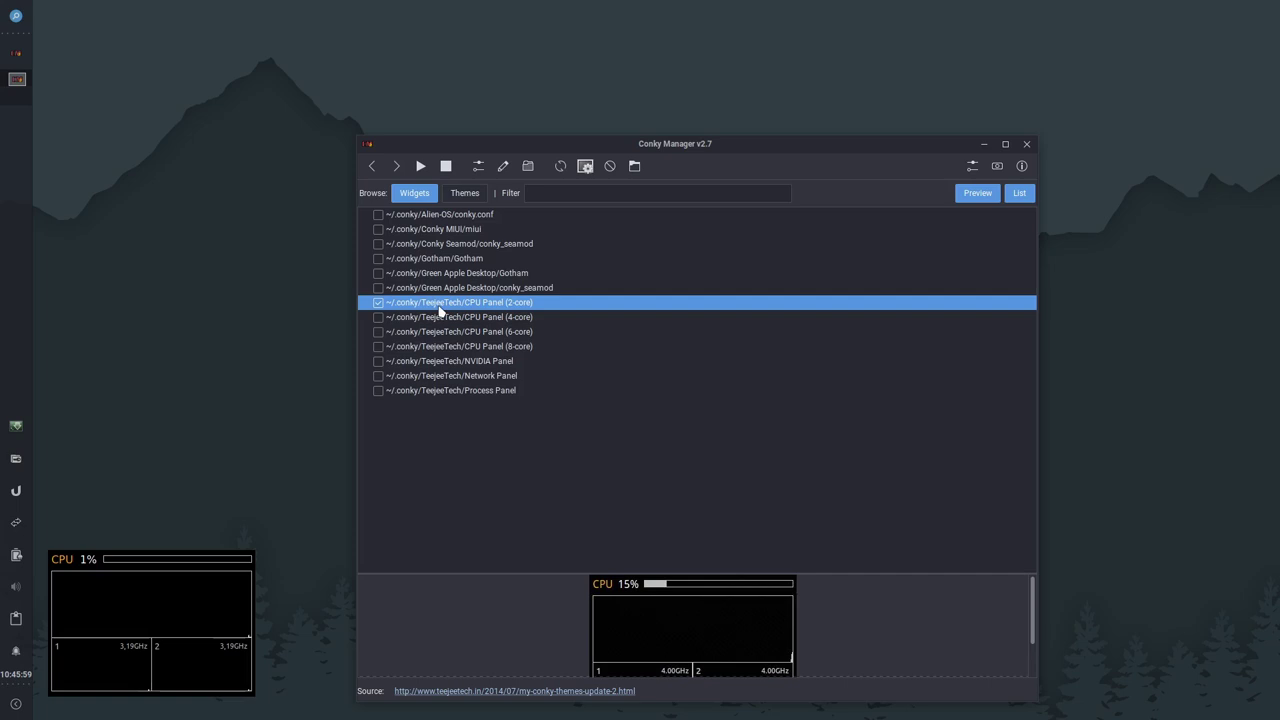
pyautogui.click(378, 302)
pyautogui.click(379, 320)
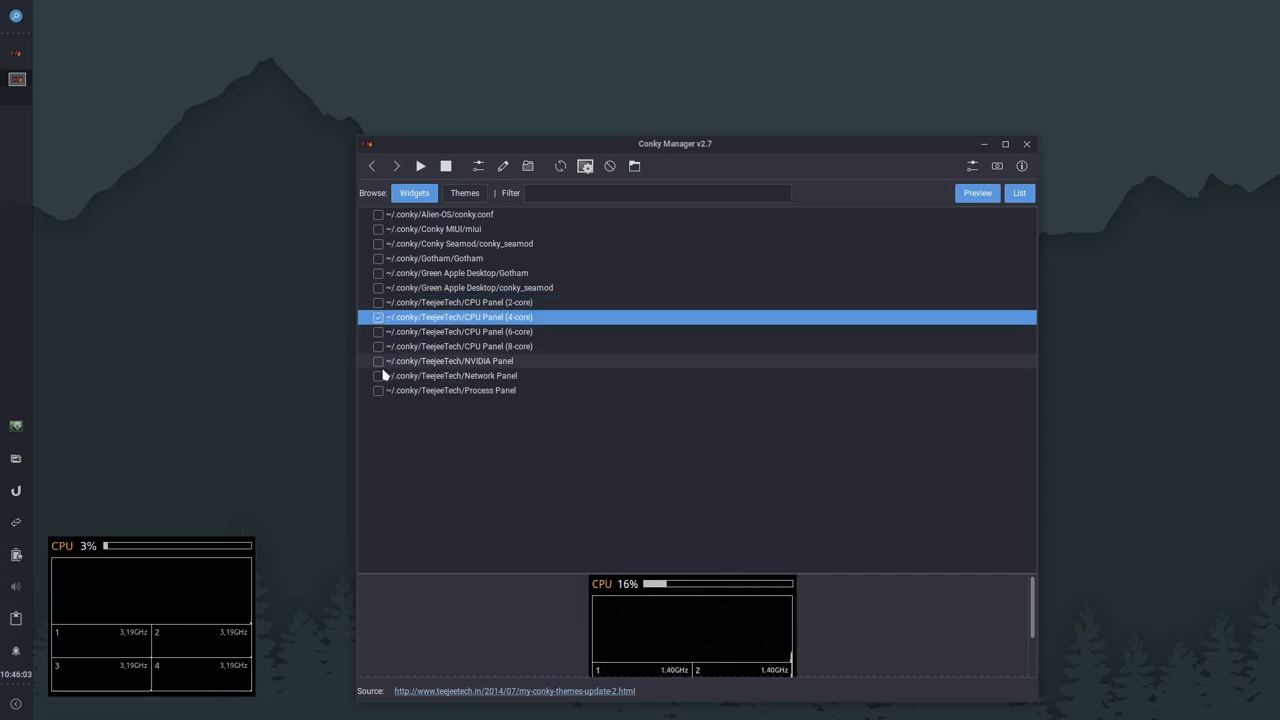
pyautogui.click(379, 321)
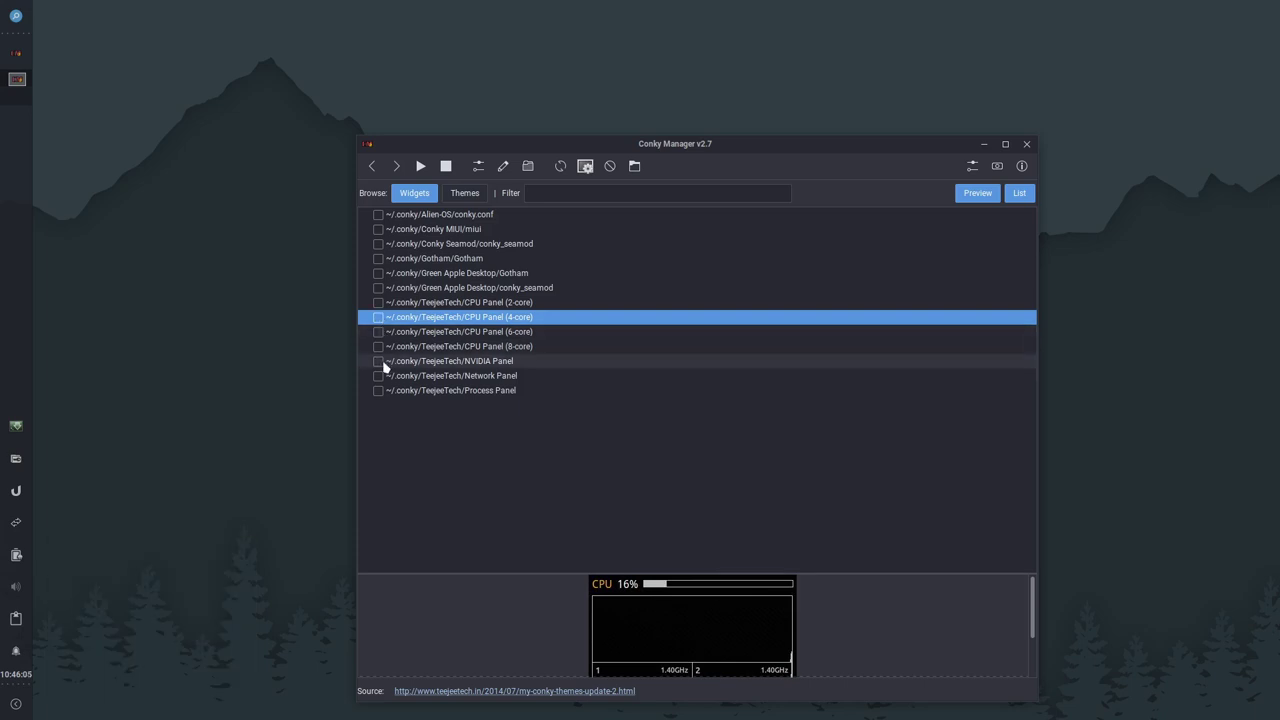
pyautogui.click(380, 361)
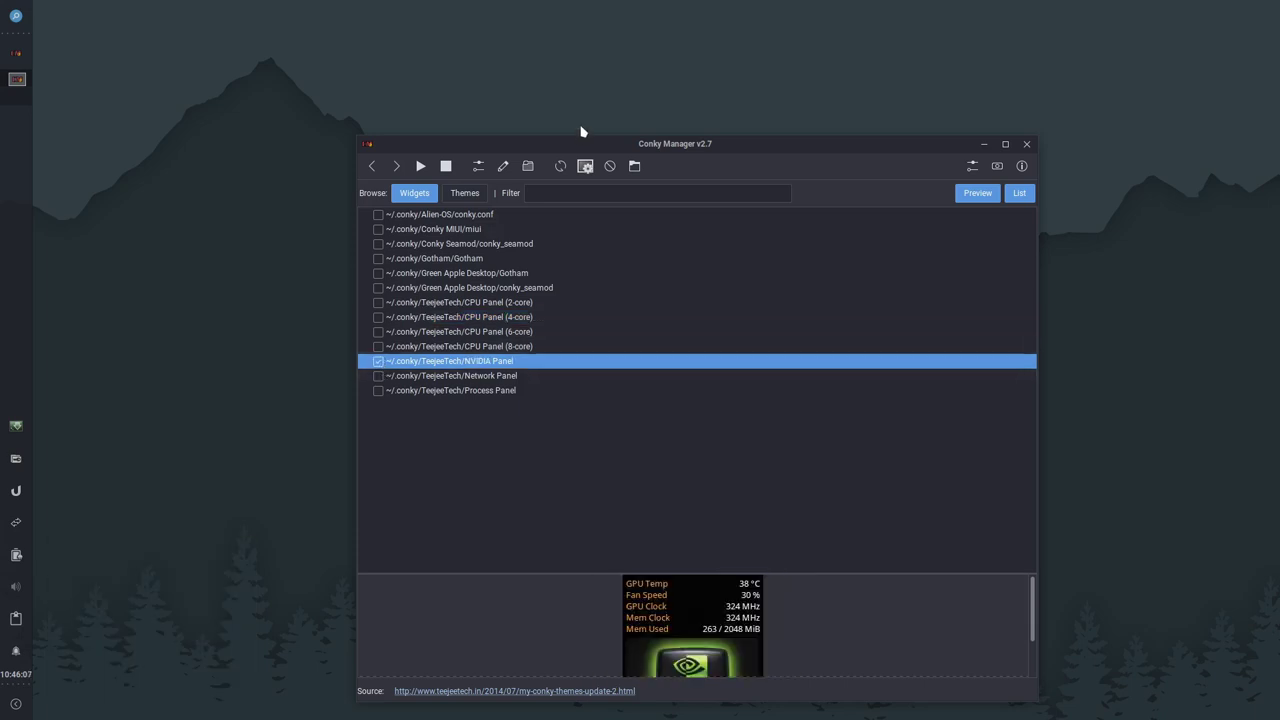
# Step: Replace the NVIDIA Panel with the Network and Process Panel widgets
pyautogui.moveTo(655, 150); pyautogui.dragTo(482, 106)
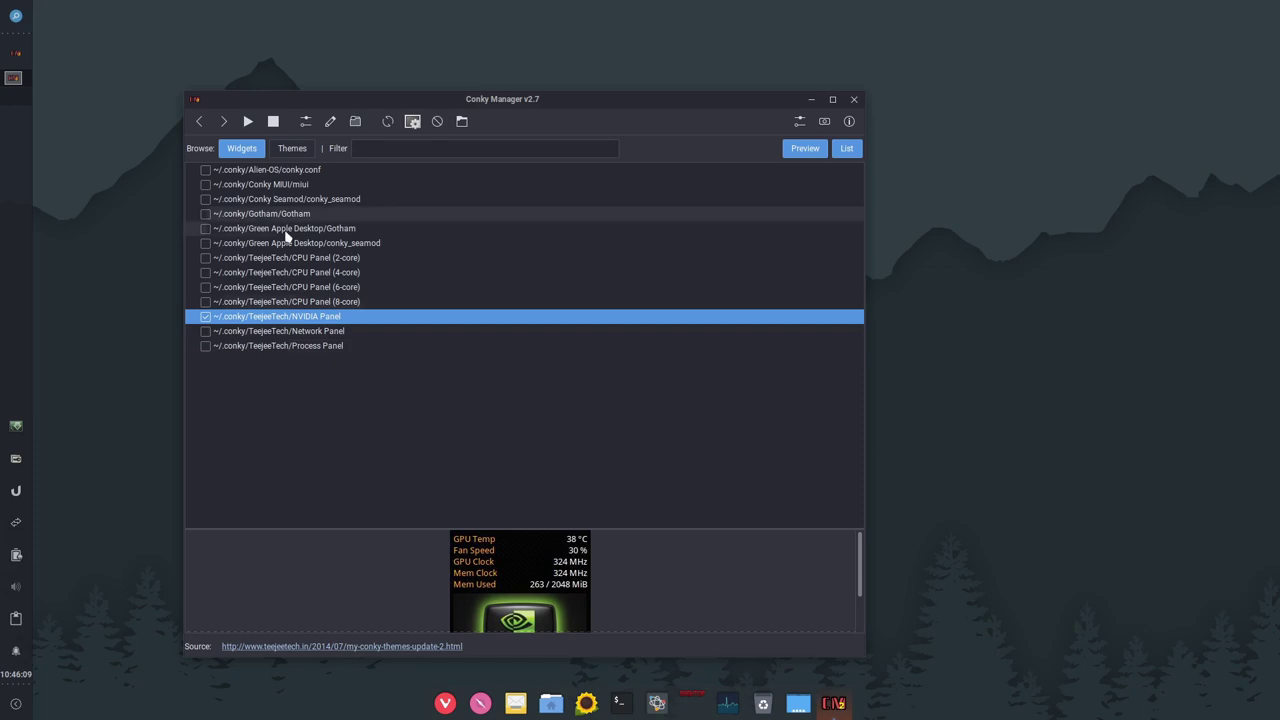
pyautogui.click(205, 318)
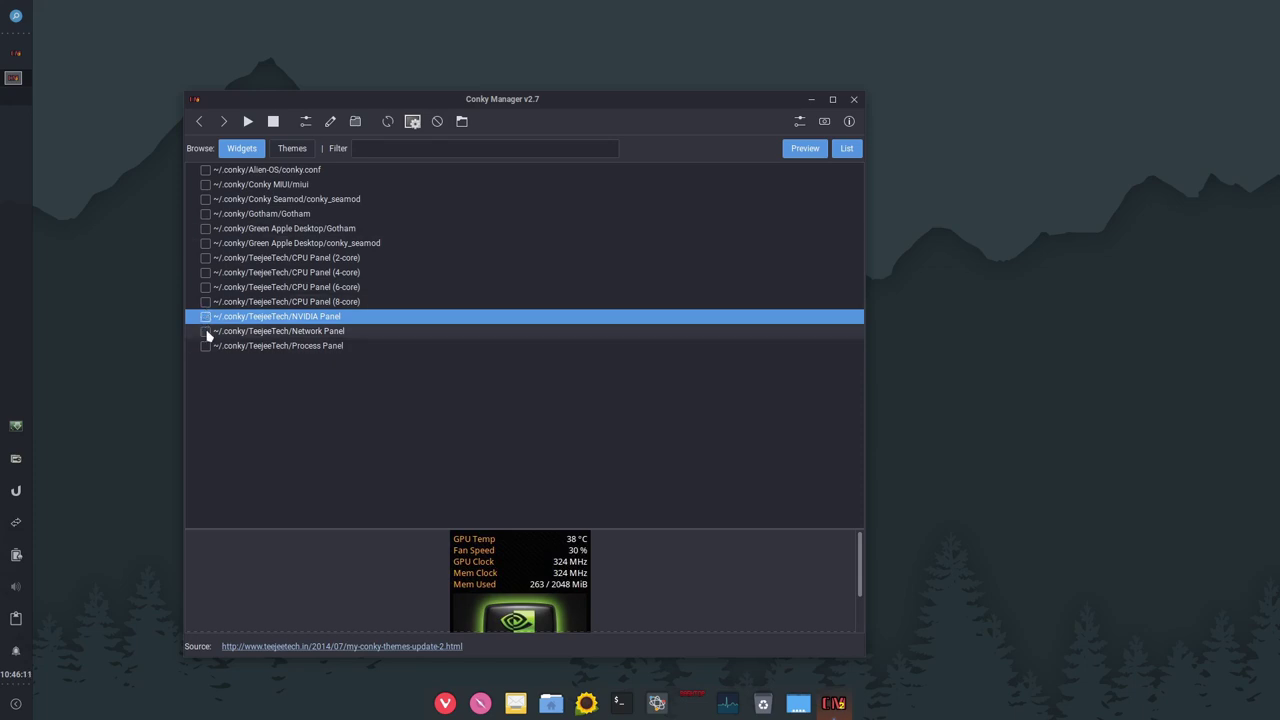
pyautogui.click(206, 332)
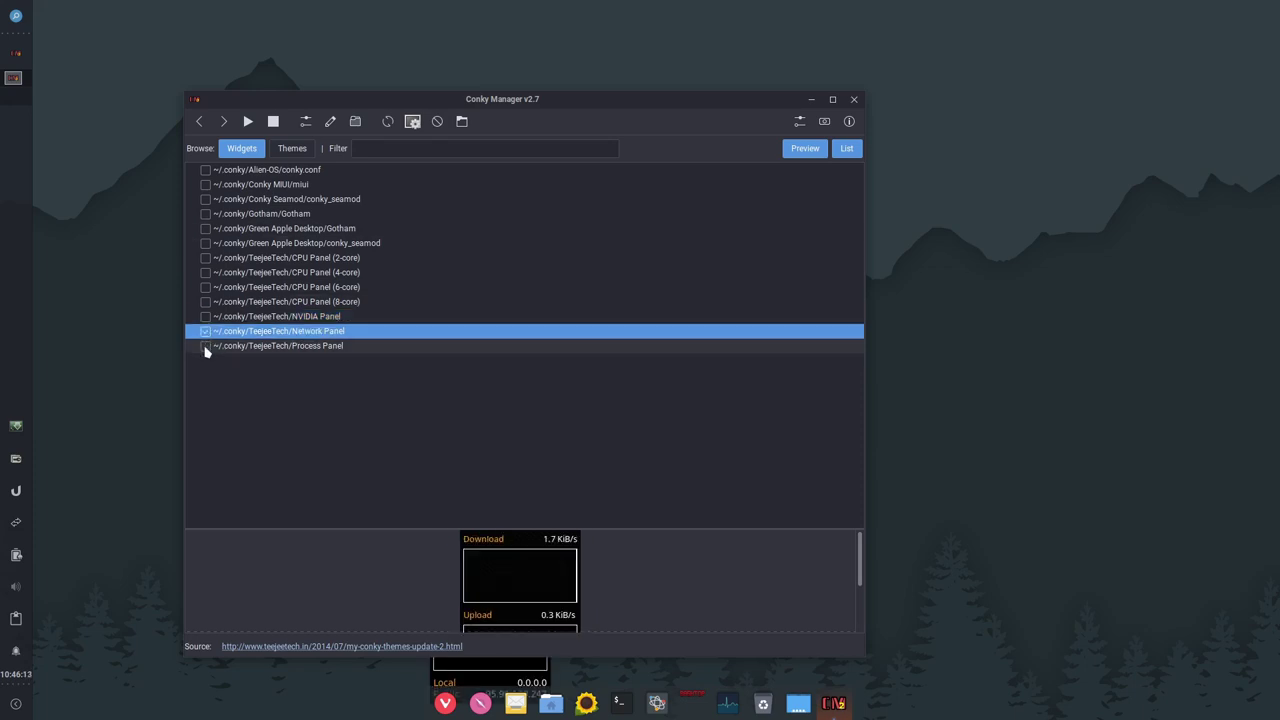
pyautogui.click(206, 347)
pyautogui.moveTo(500, 96); pyautogui.dragTo(717, 54)
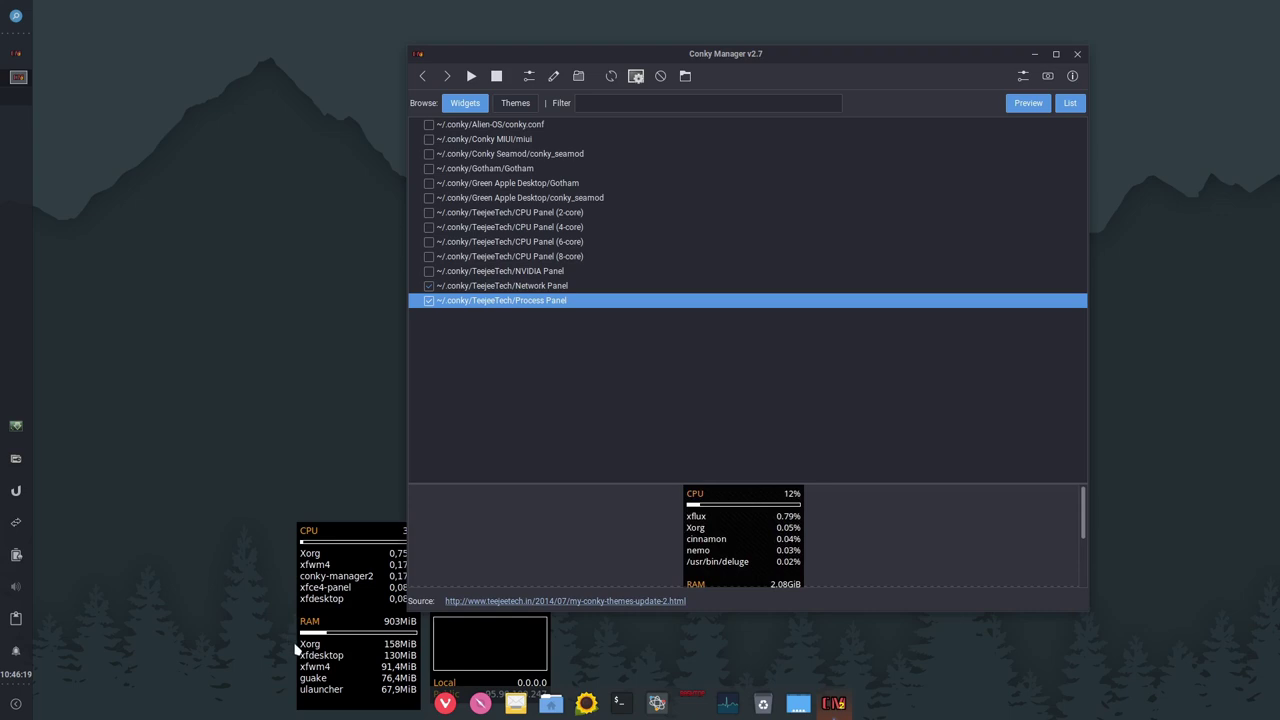
# Step: Disable the Network and Process Panels, re-enable Alien-OS conky.conf, and close Conky Manager
pyautogui.click(429, 285)
pyautogui.click(429, 300)
pyautogui.click(429, 124)
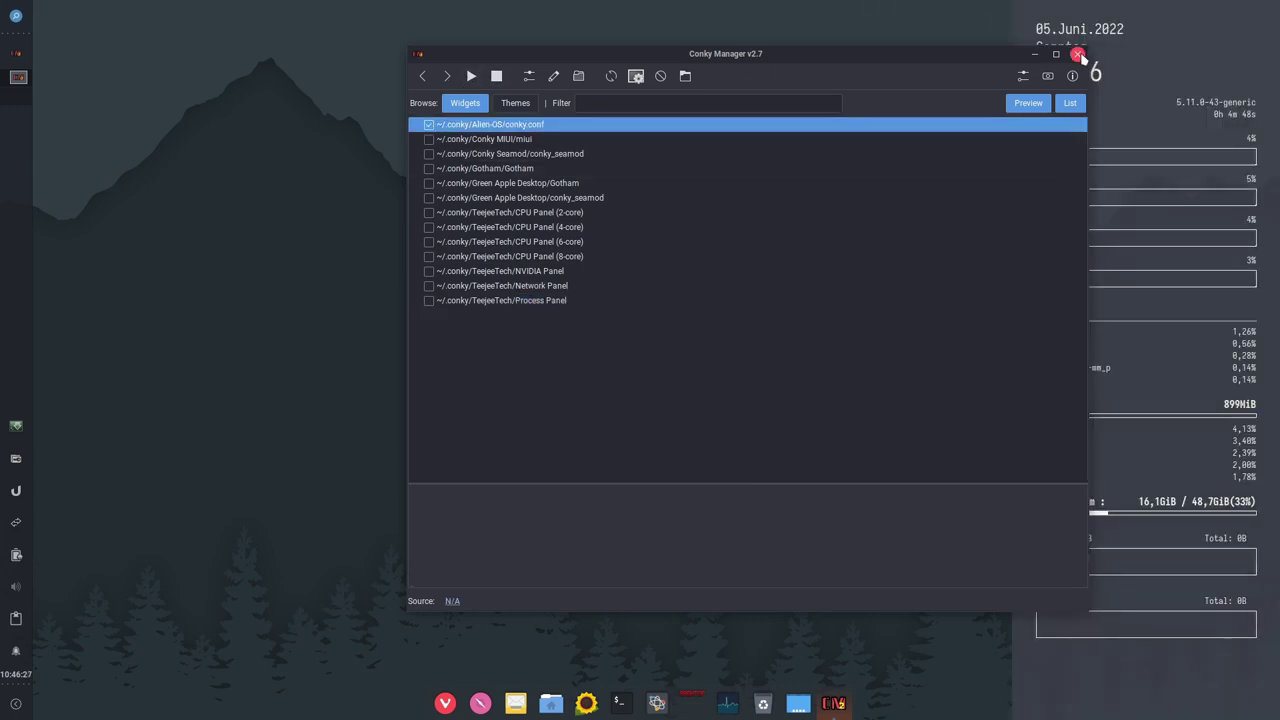
pyautogui.click(1078, 54)
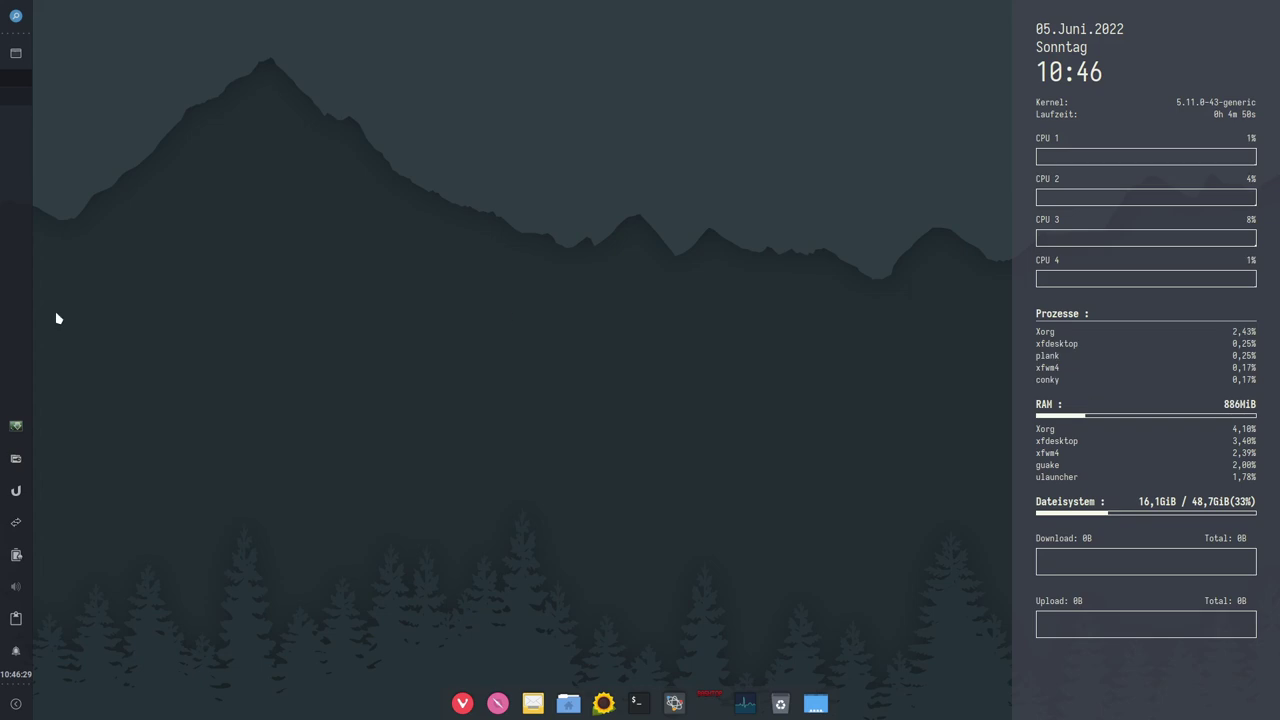
# Step: View plank's About dialog from the dock's context menu, close it, and launch Vivaldi
pyautogui.click(28, 15)
pyautogui.click(647, 354)
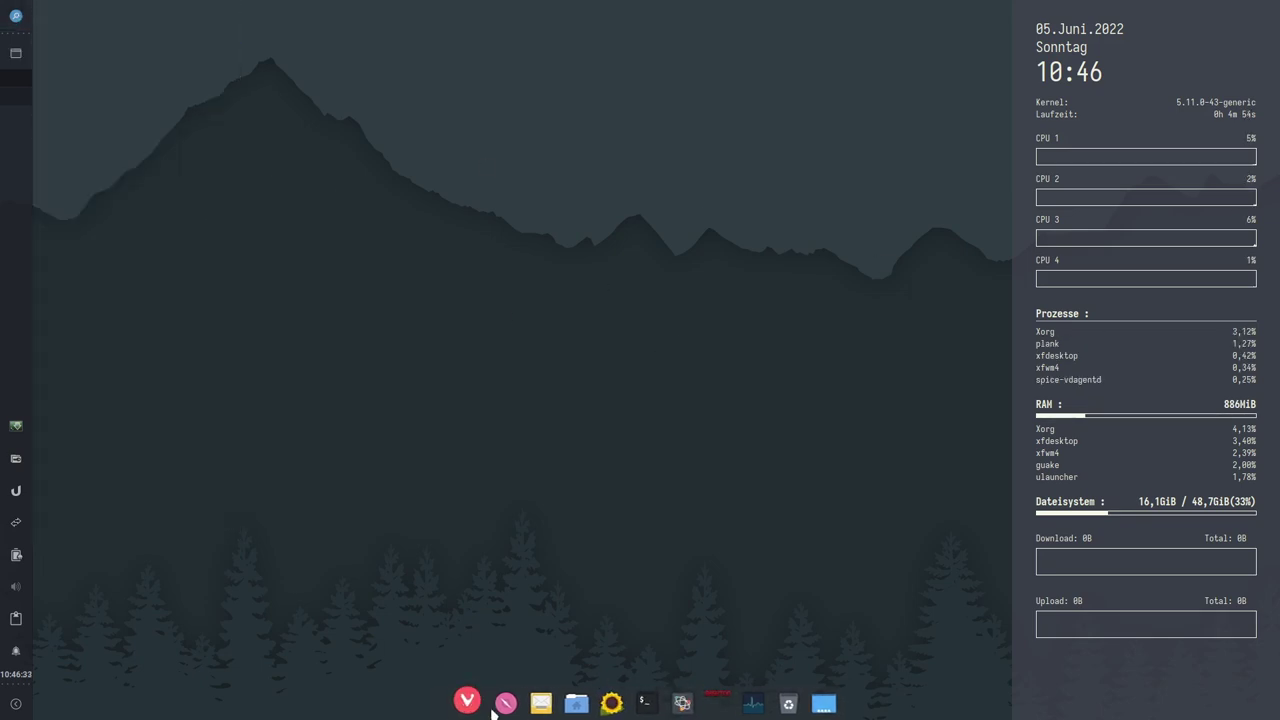
pyautogui.rightClick(548, 712)
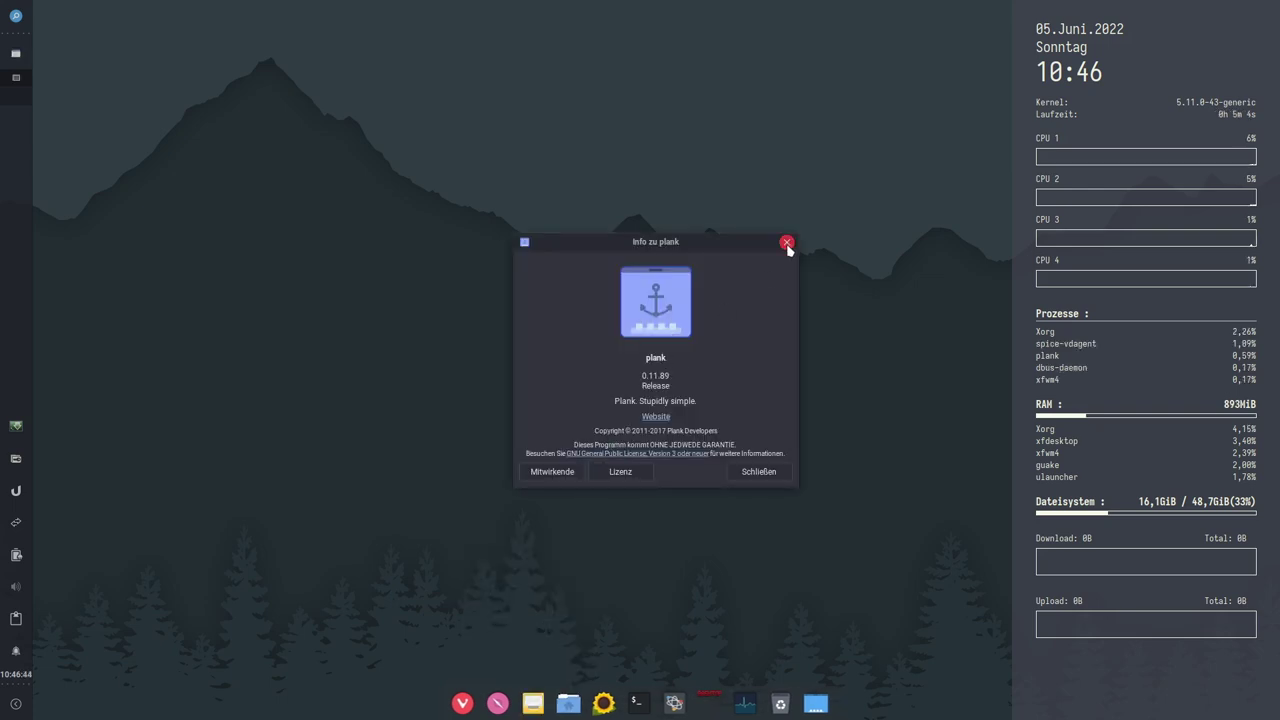
pyautogui.click(787, 243)
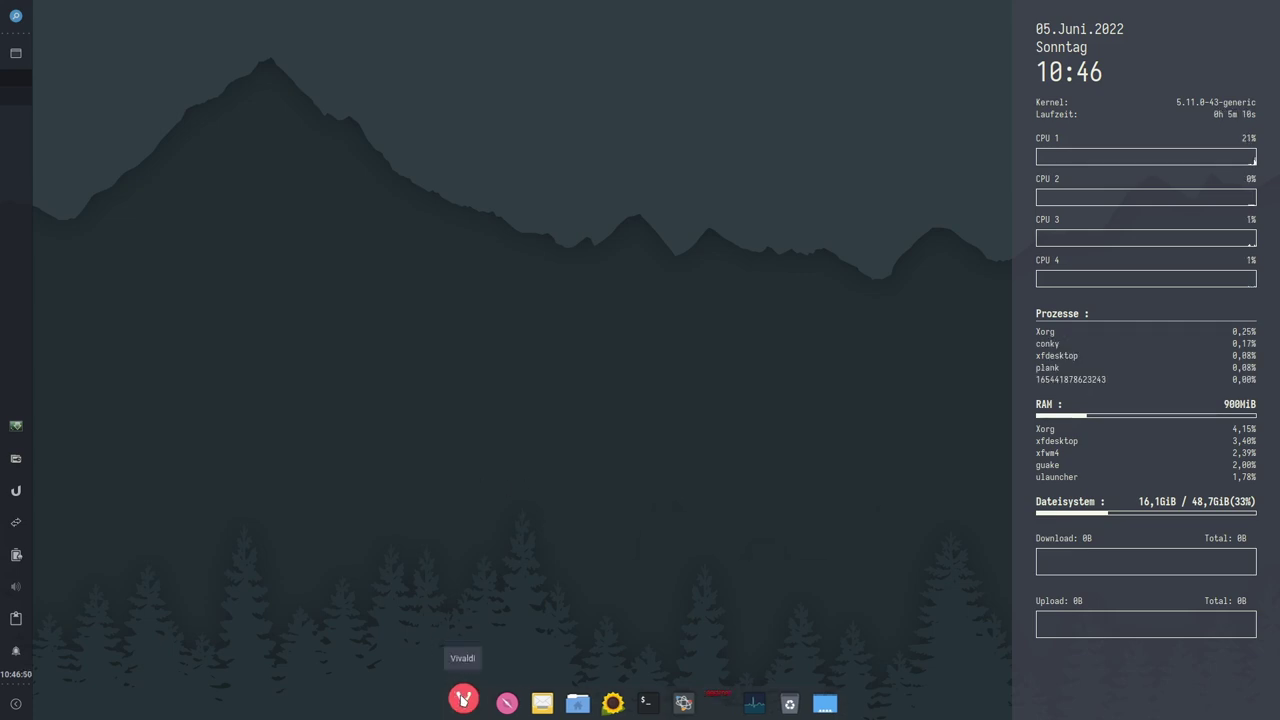
pyautogui.click(463, 698)
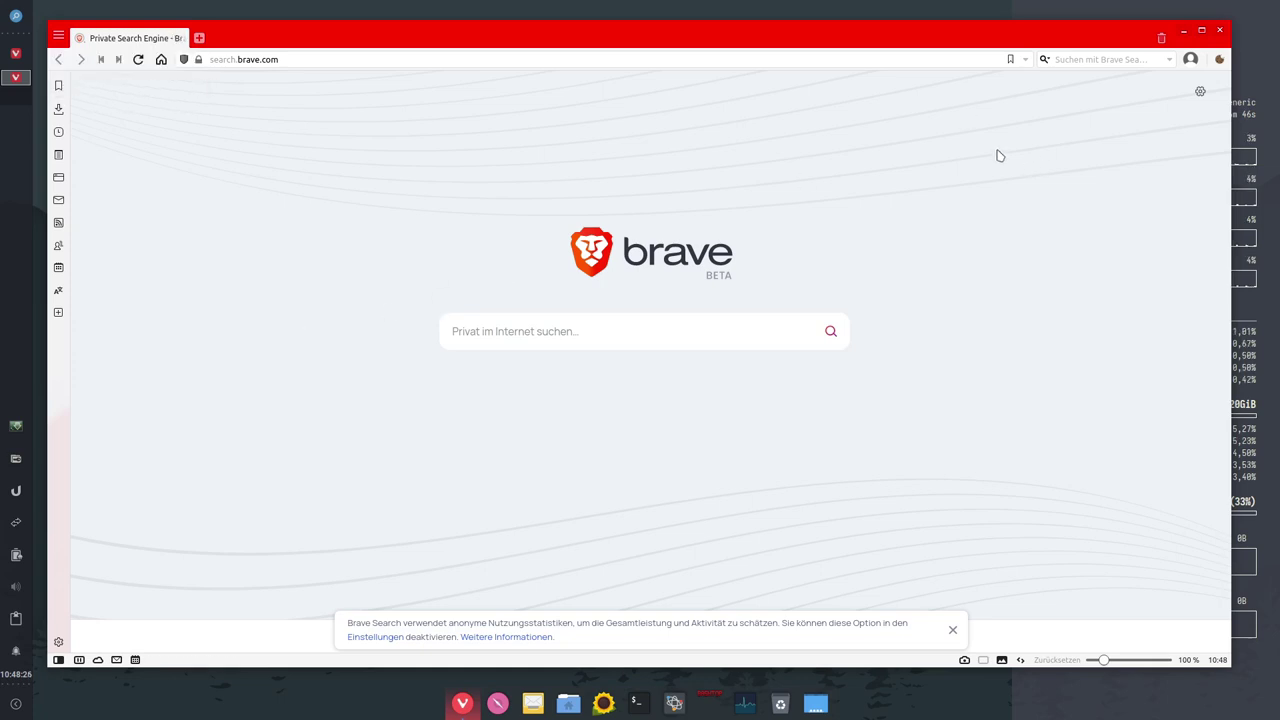
pyautogui.click(534, 333)
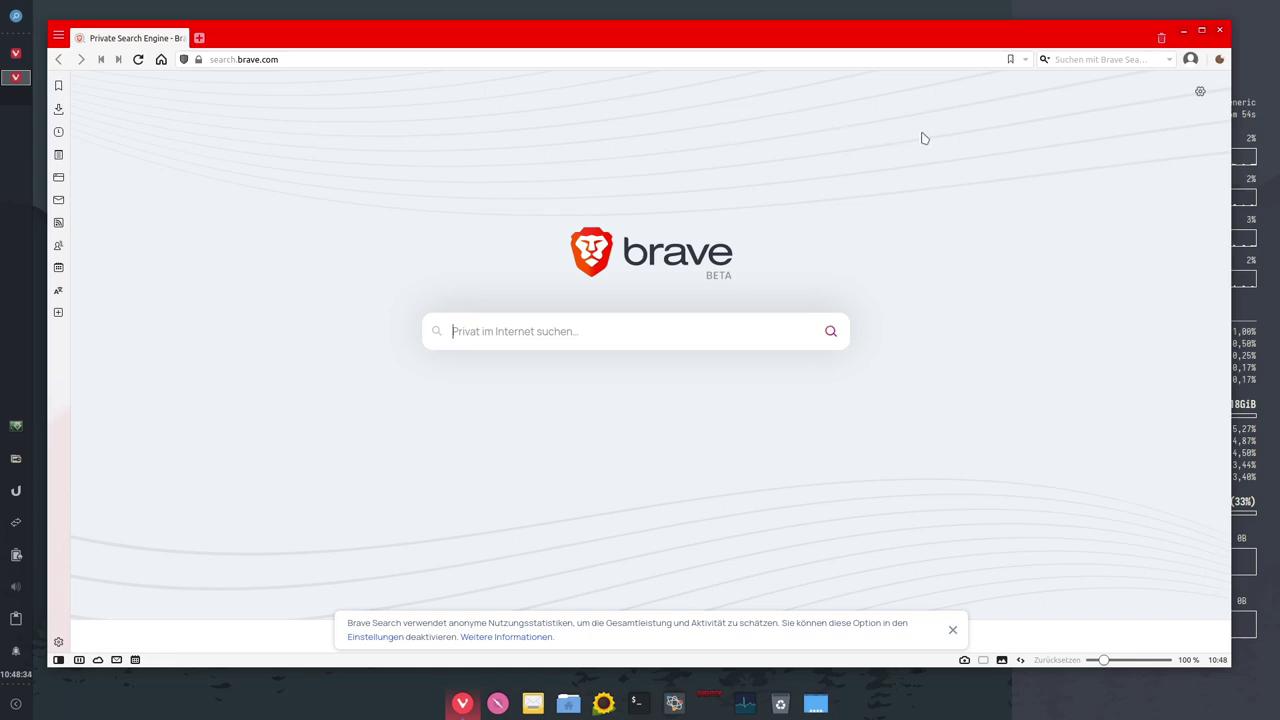
pyautogui.moveTo(1085, 35)
pyautogui.mouseDown()
pyautogui.moveTo(1074, 88)
pyautogui.moveTo(1086, 63)
pyautogui.moveTo(1071, 43)
pyautogui.moveTo(1094, 42)
pyautogui.mouseUp()
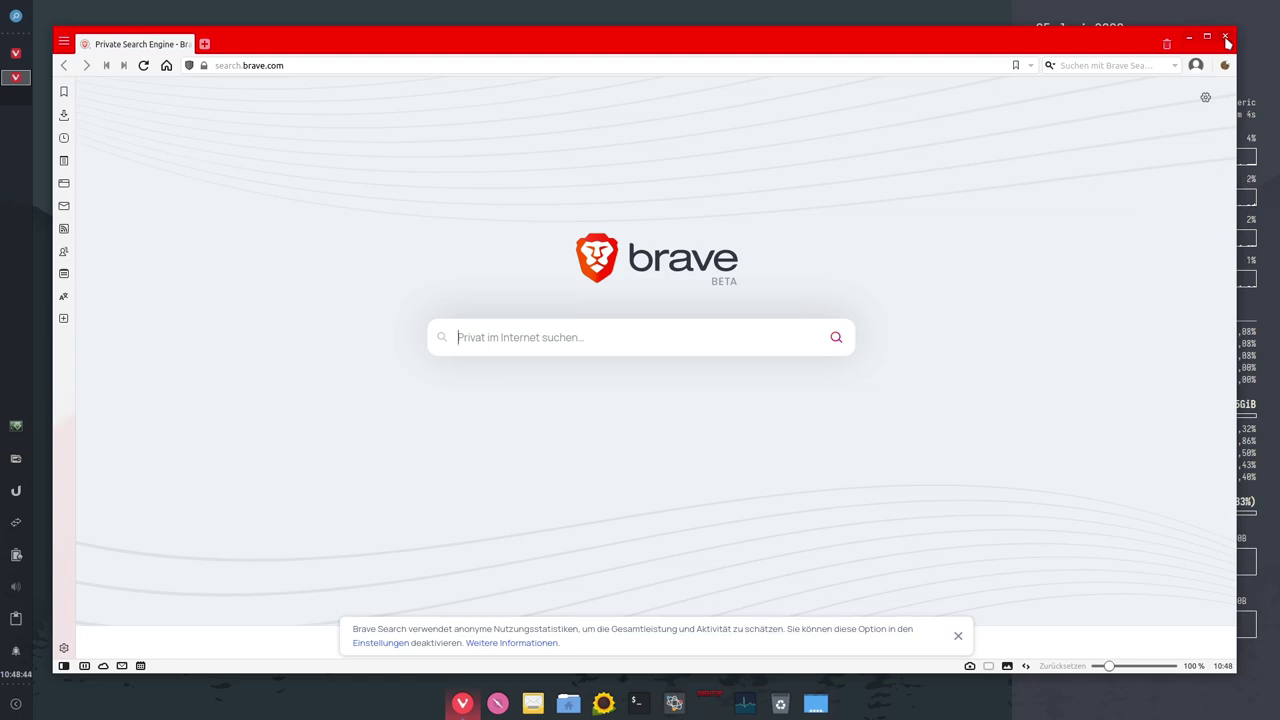
pyautogui.click(1225, 38)
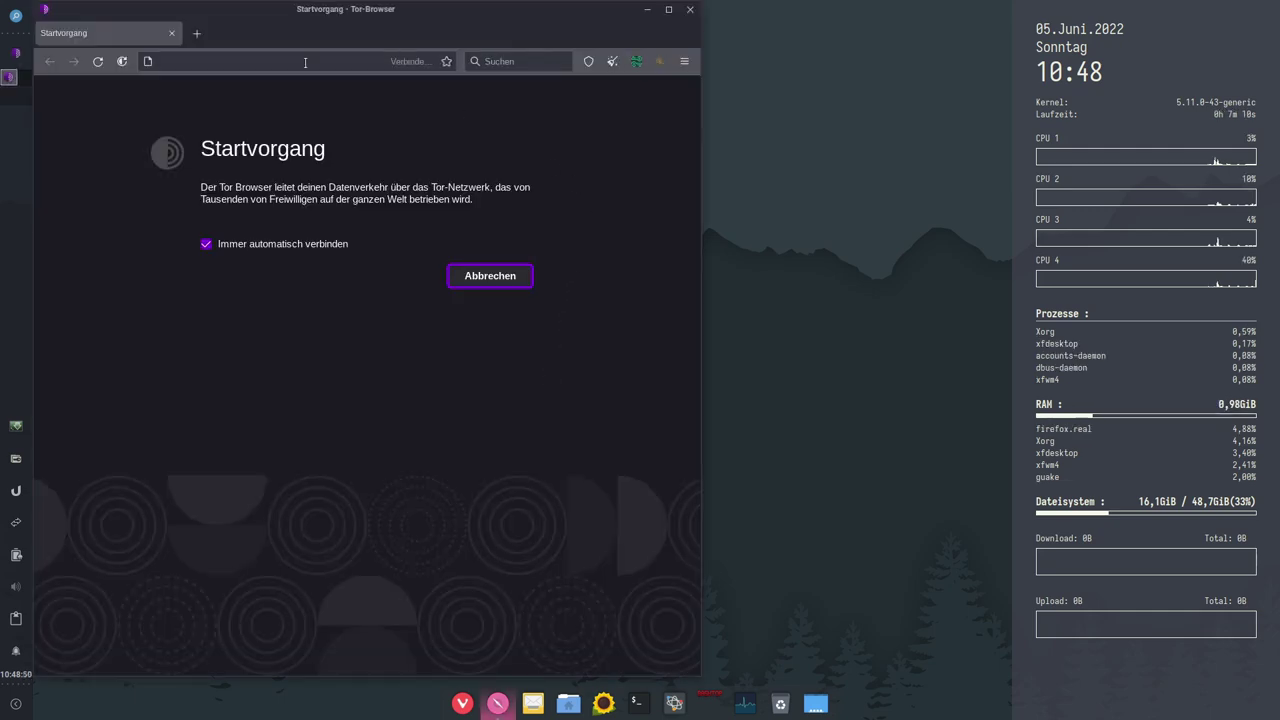
# Step: Maximize Tor Browser and view its About dialog showing version 11.0.4
pyautogui.click(669, 9)
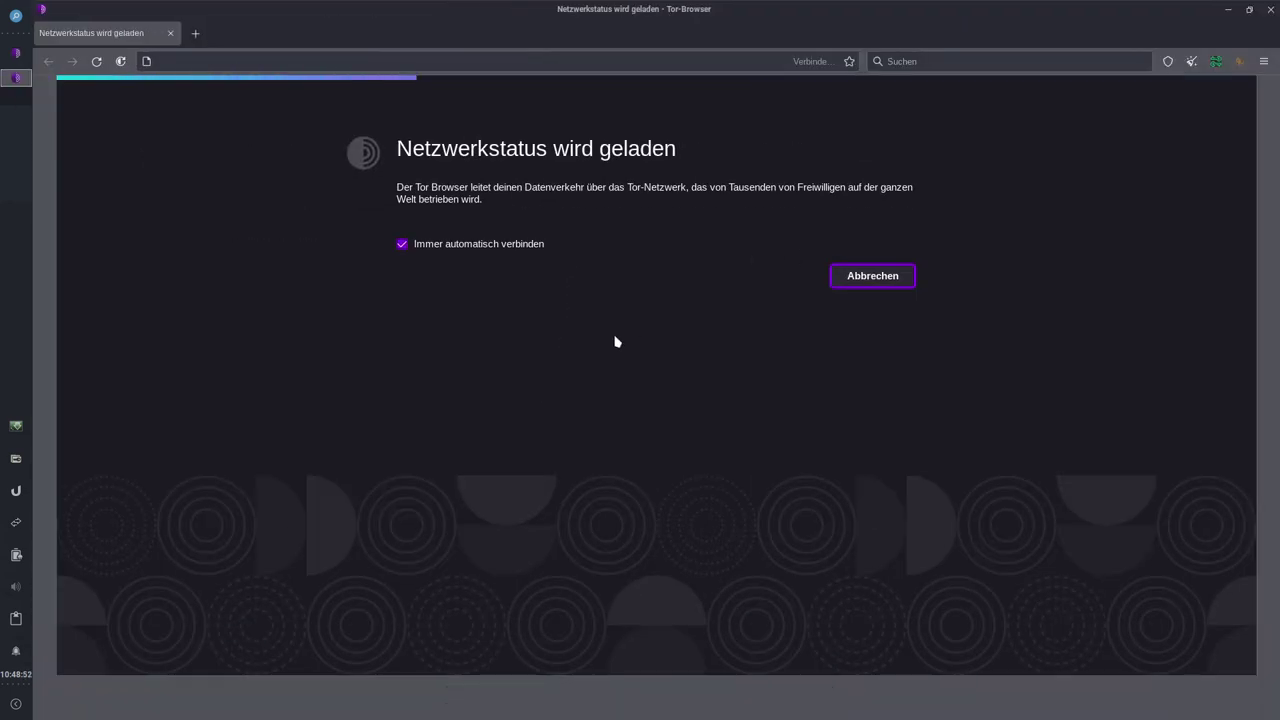
pyautogui.click(1263, 61)
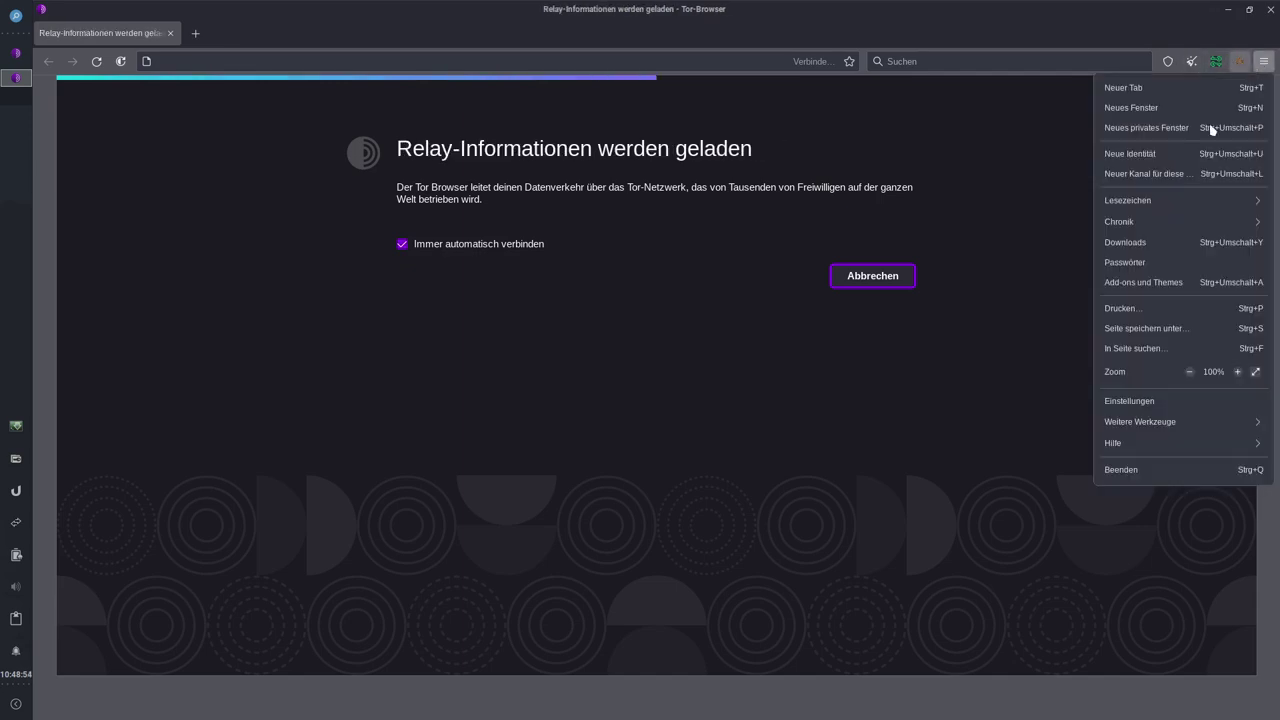
pyautogui.click(1155, 453)
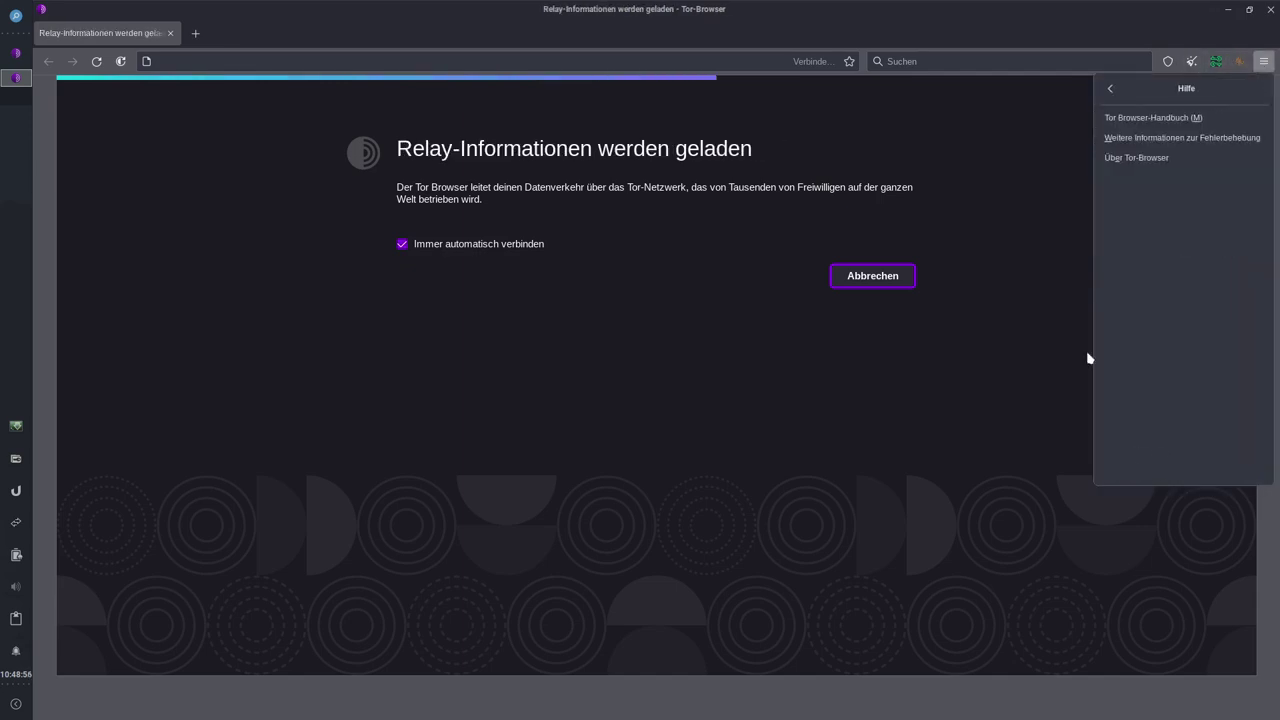
pyautogui.click(1155, 160)
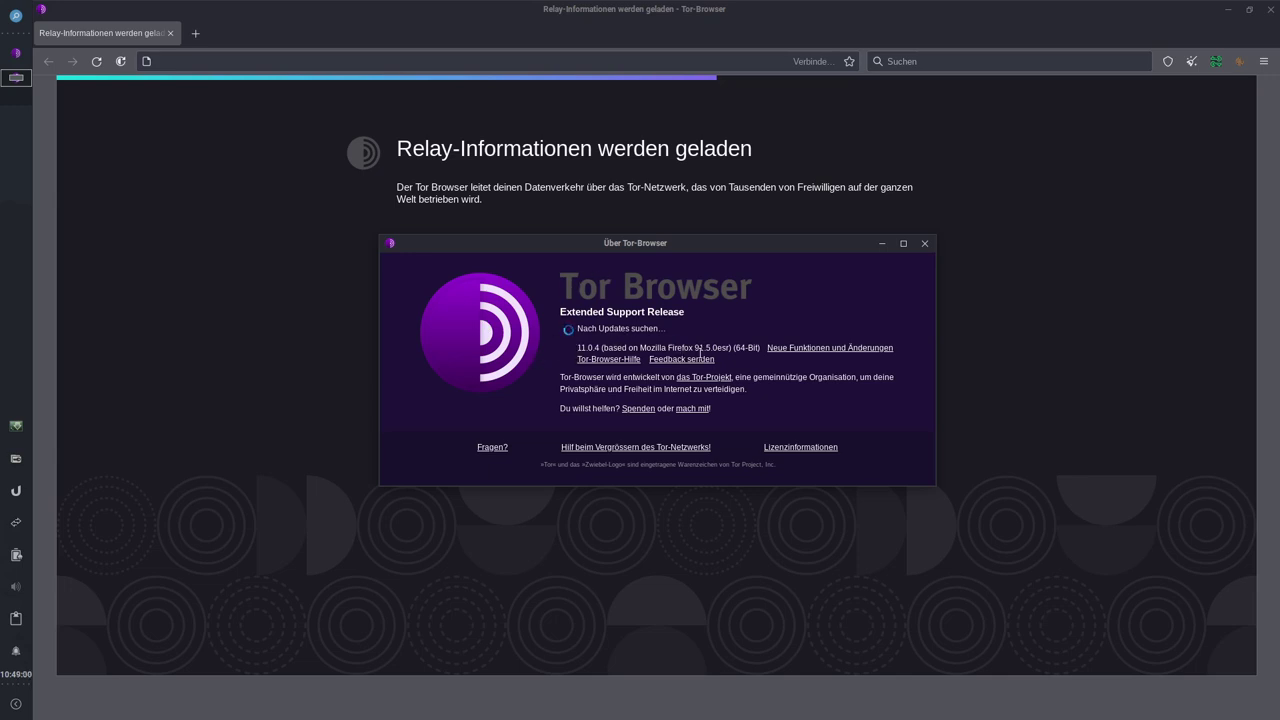
pyautogui.moveTo(695, 347)
pyautogui.mouseDown()
pyautogui.moveTo(734, 346)
pyautogui.moveTo(712, 347)
pyautogui.mouseUp()
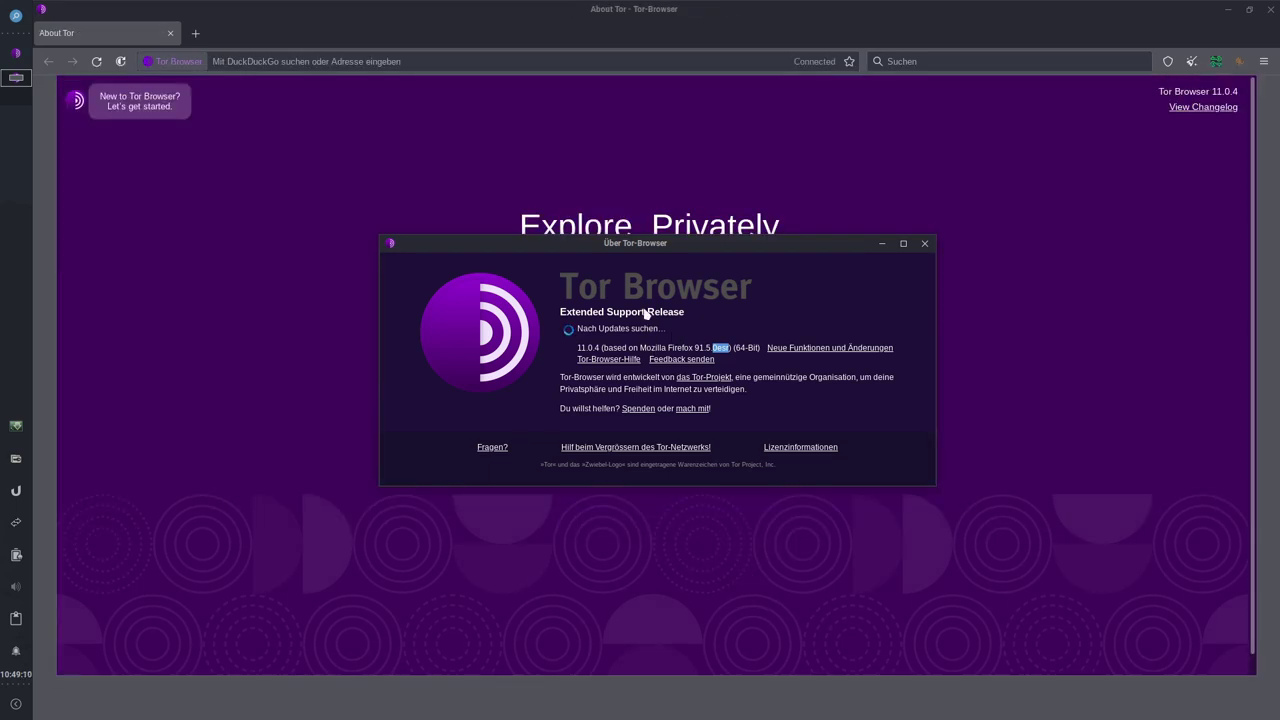
pyautogui.moveTo(648, 248)
pyautogui.mouseDown()
pyautogui.moveTo(627, 259)
pyautogui.moveTo(647, 242)
pyautogui.mouseUp()
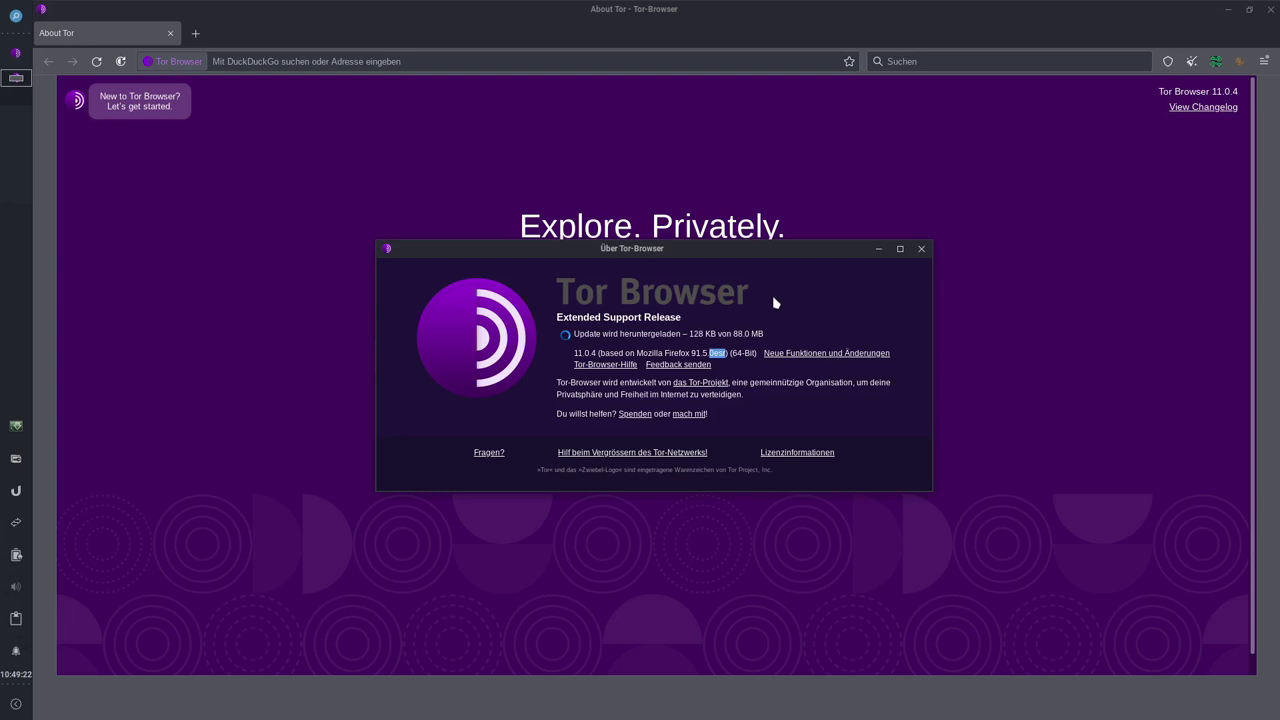
# Step: Close the About dialog and Tor Browser, then launch Evolution mail
pyautogui.click(921, 248)
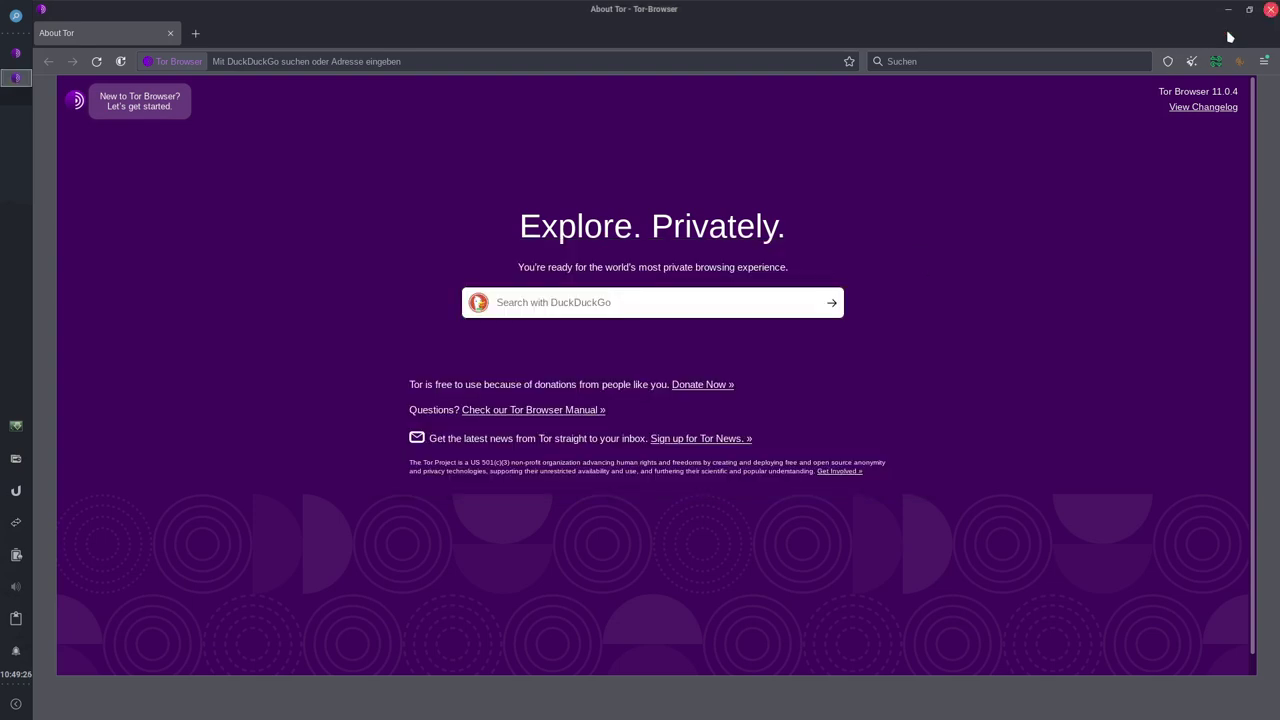
pyautogui.click(1271, 9)
pyautogui.click(534, 702)
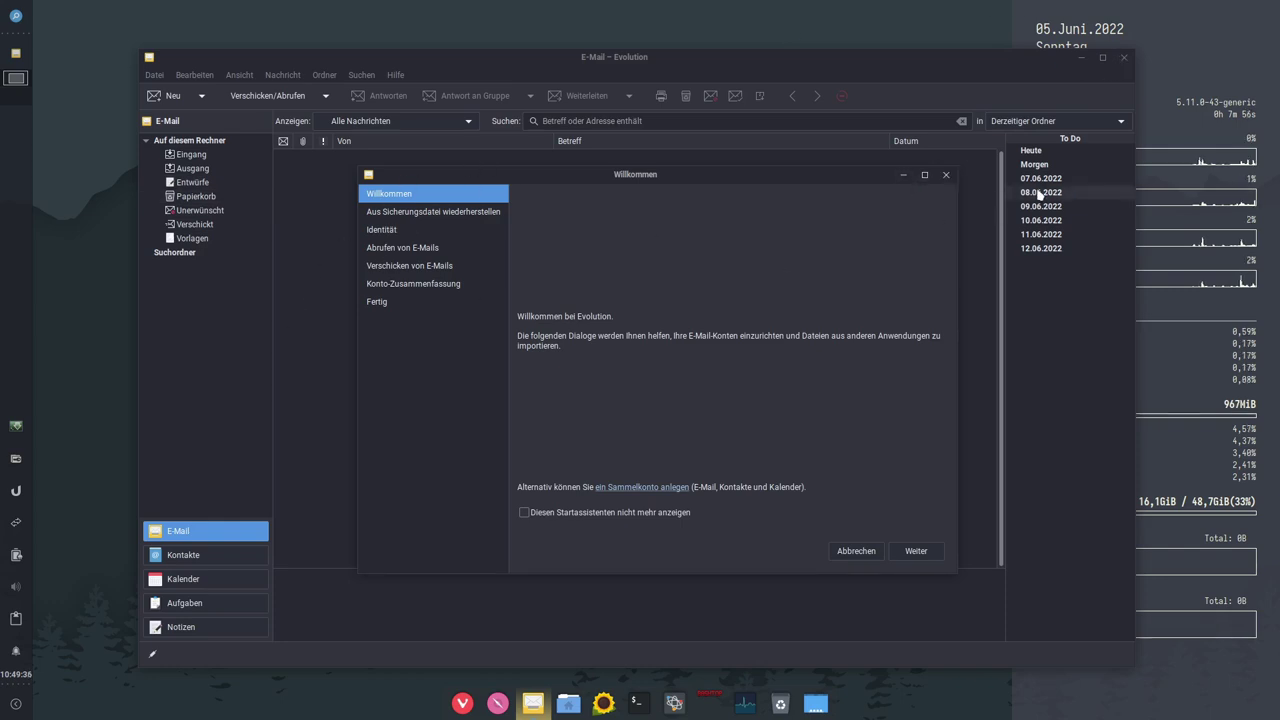
# Step: Close Evolution, view Thunar's About dialog via Hilfe > Über, then close Thunar
pyautogui.click(946, 176)
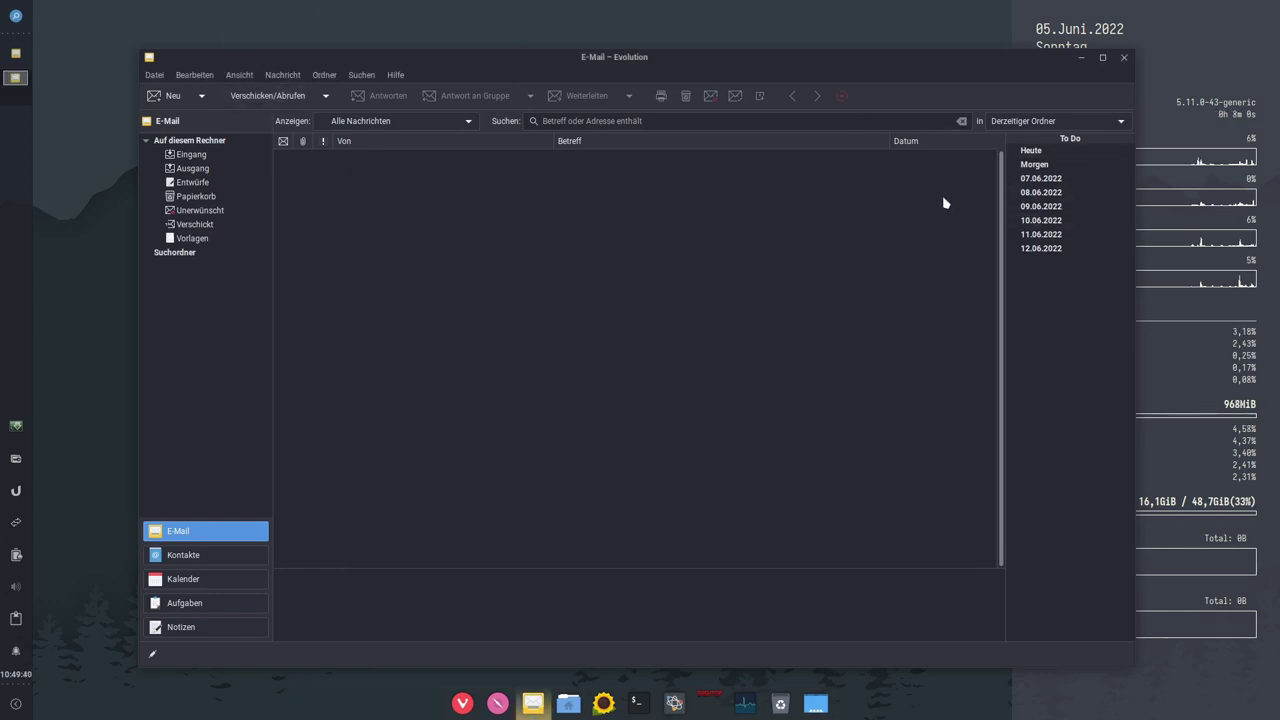
pyautogui.click(1125, 58)
pyautogui.click(568, 703)
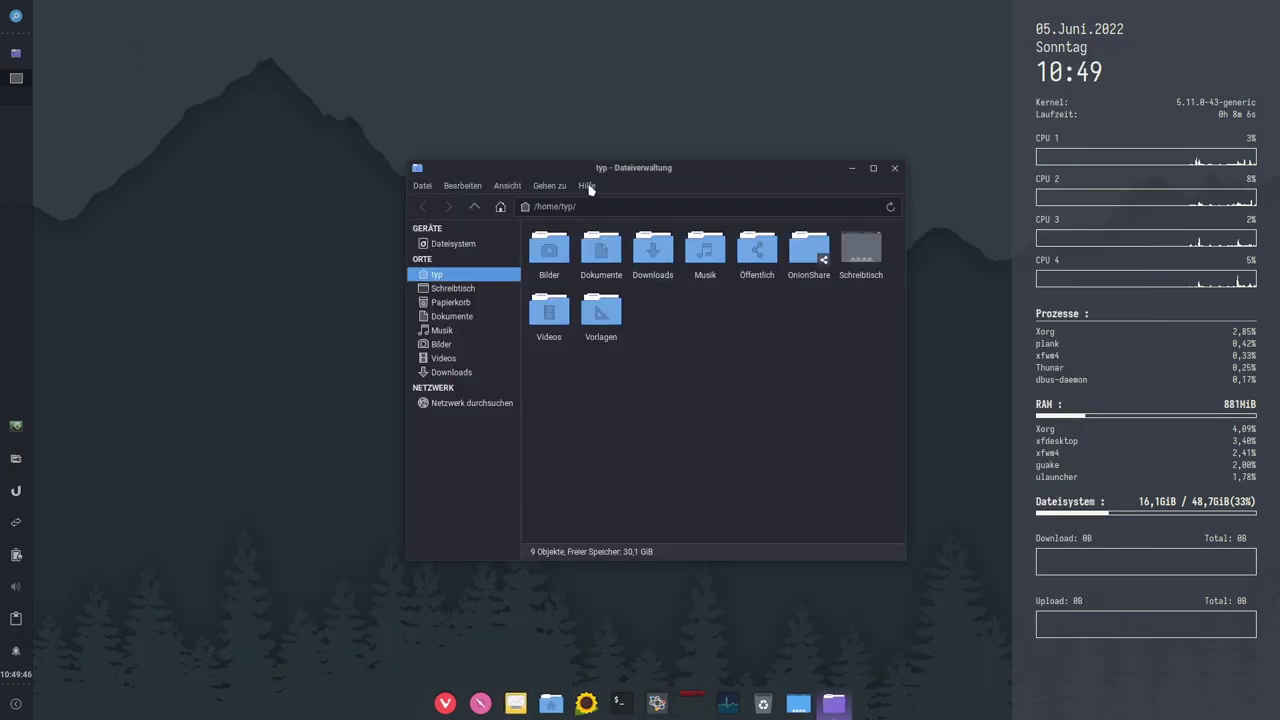
pyautogui.click(587, 186)
pyautogui.click(600, 221)
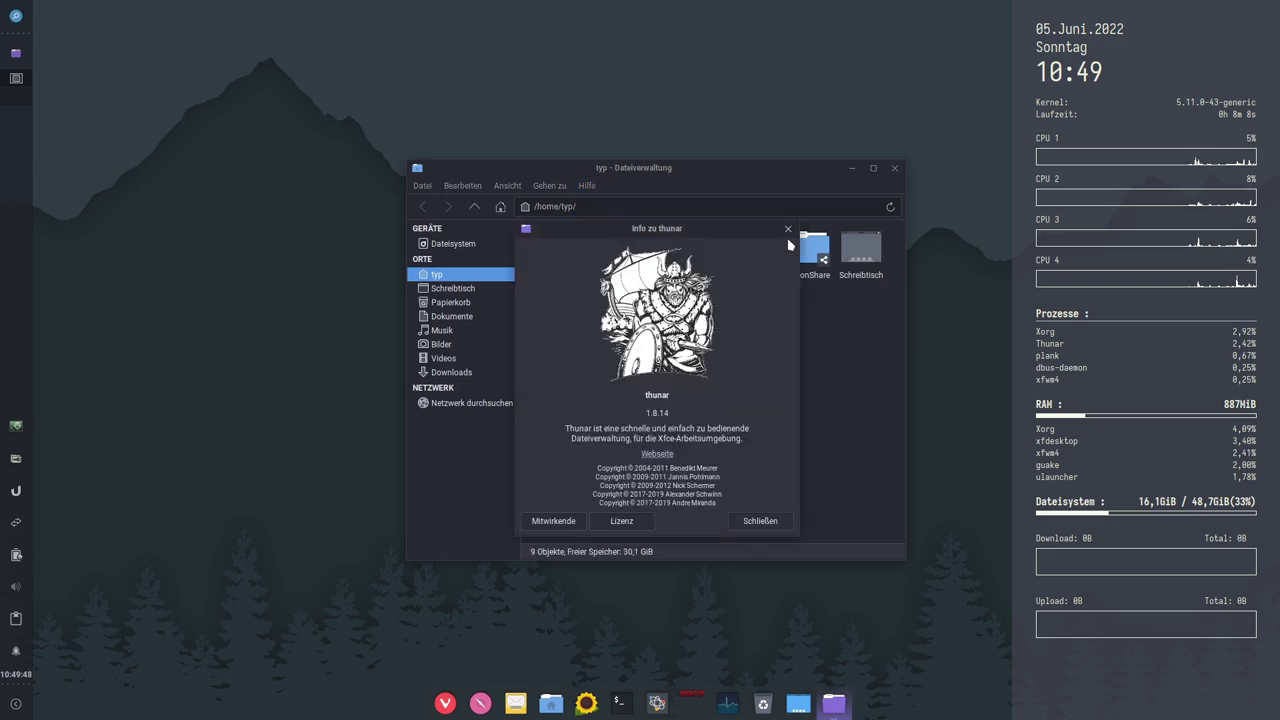
pyautogui.click(787, 229)
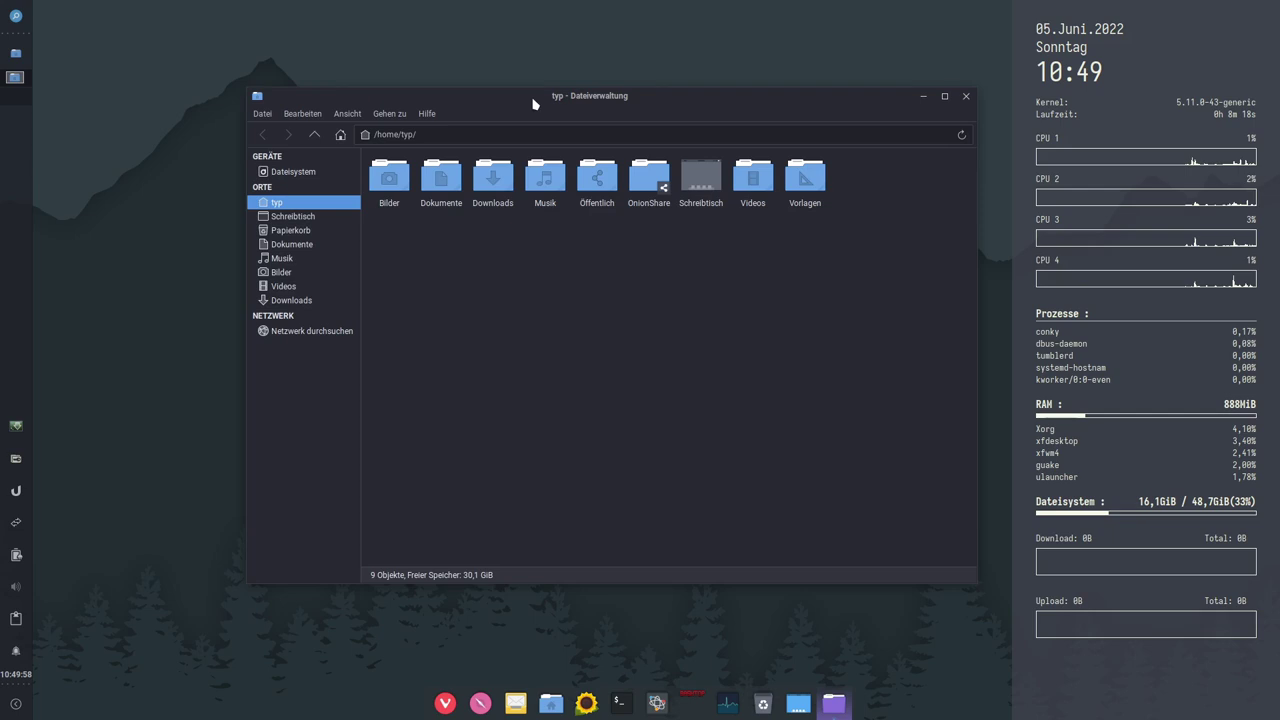
pyautogui.moveTo(533, 104); pyautogui.dragTo(497, 106)
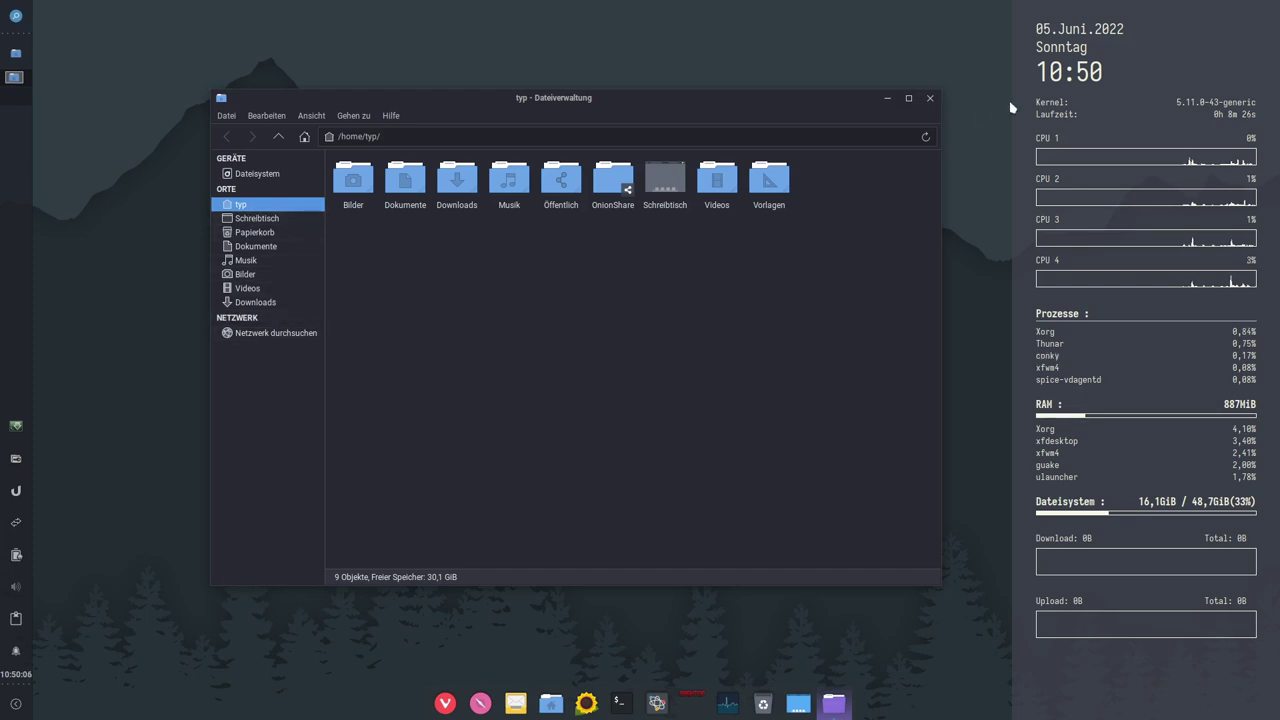
pyautogui.click(929, 99)
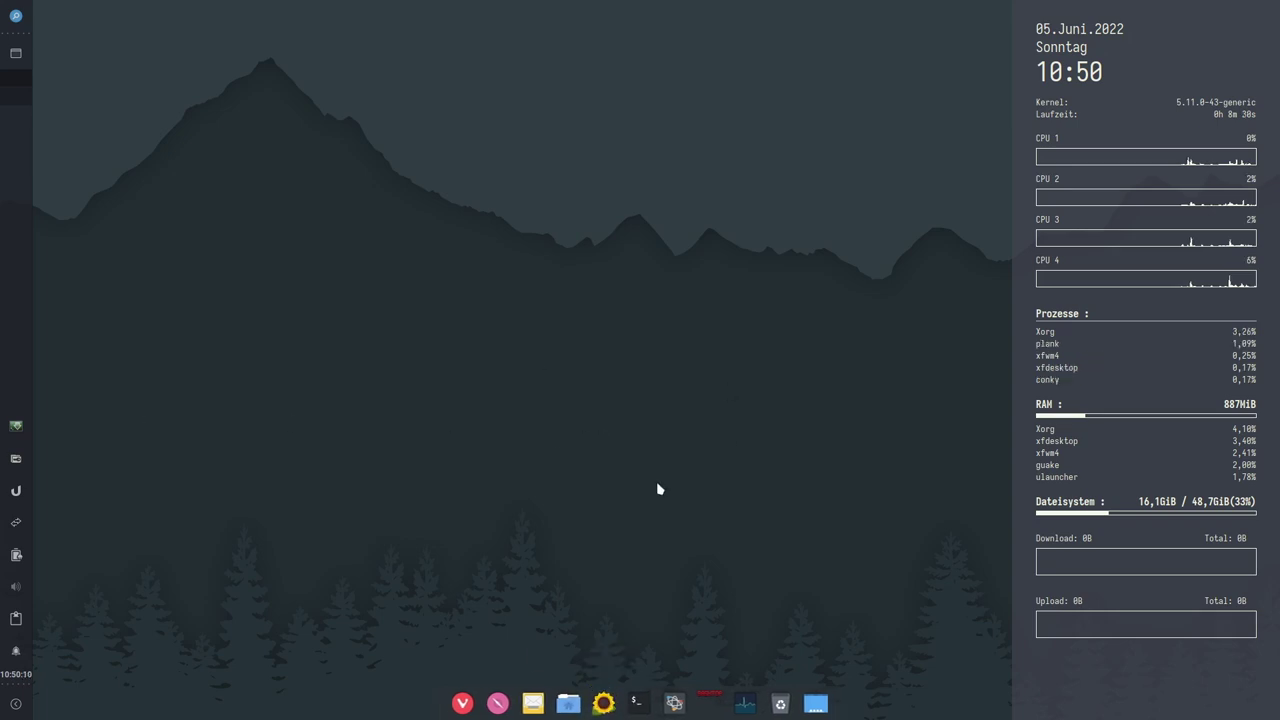
# Step: Launch Sunflower from the dock, move its window to the upper left and enlarge it
pyautogui.click(603, 702)
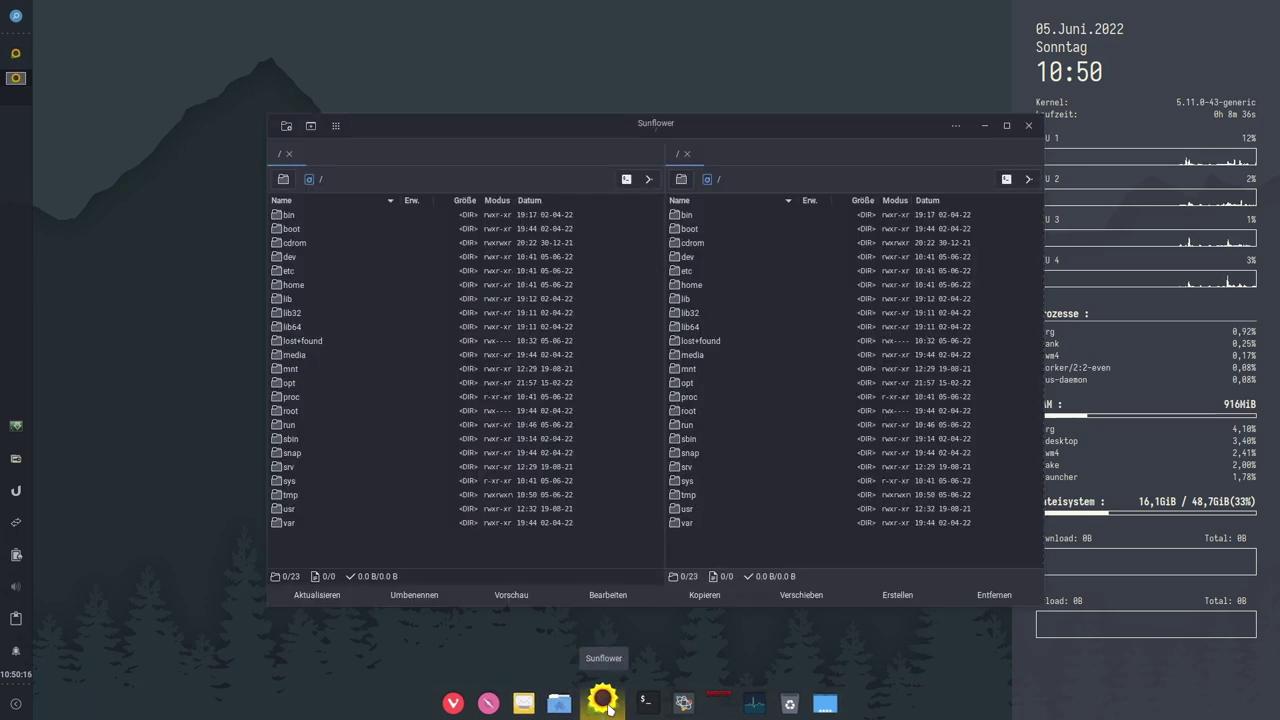
pyautogui.moveTo(720, 135); pyautogui.dragTo(580, 52)
pyautogui.moveTo(895, 518); pyautogui.dragTo(995, 596)
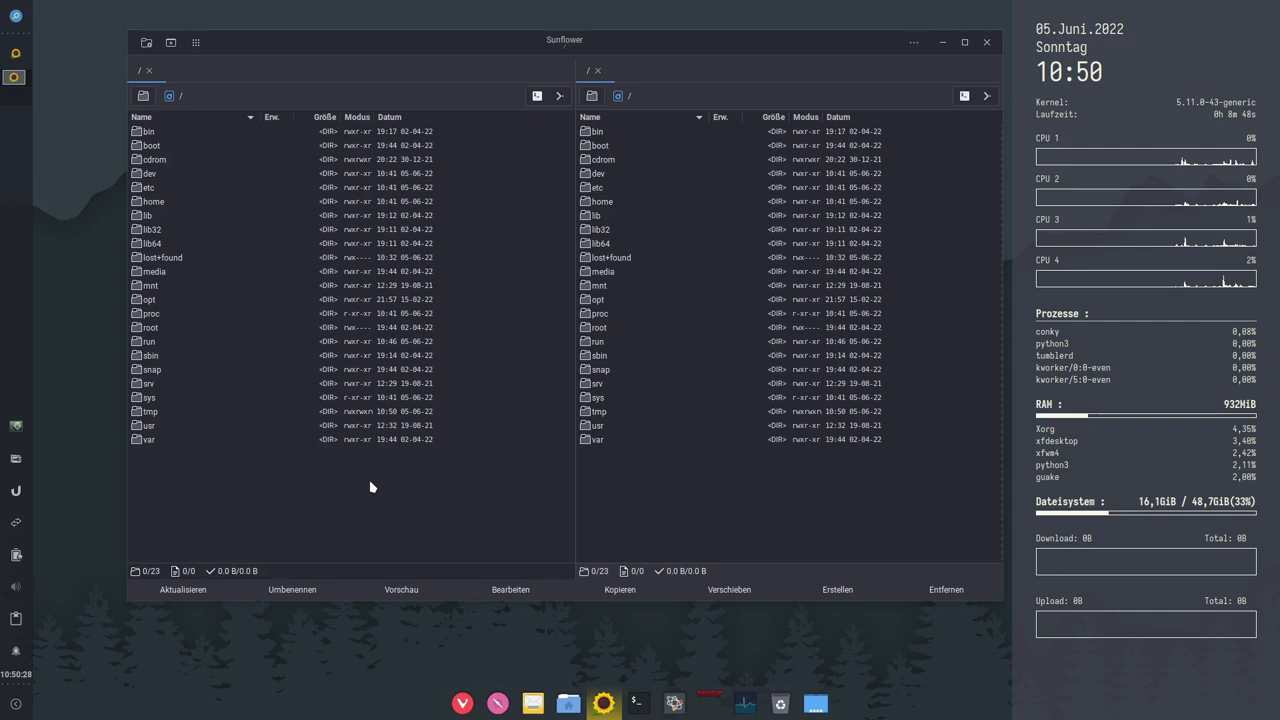
# Step: Open a terminal in the guest and run mc, which is not yet installed
pyautogui.click(636, 703)
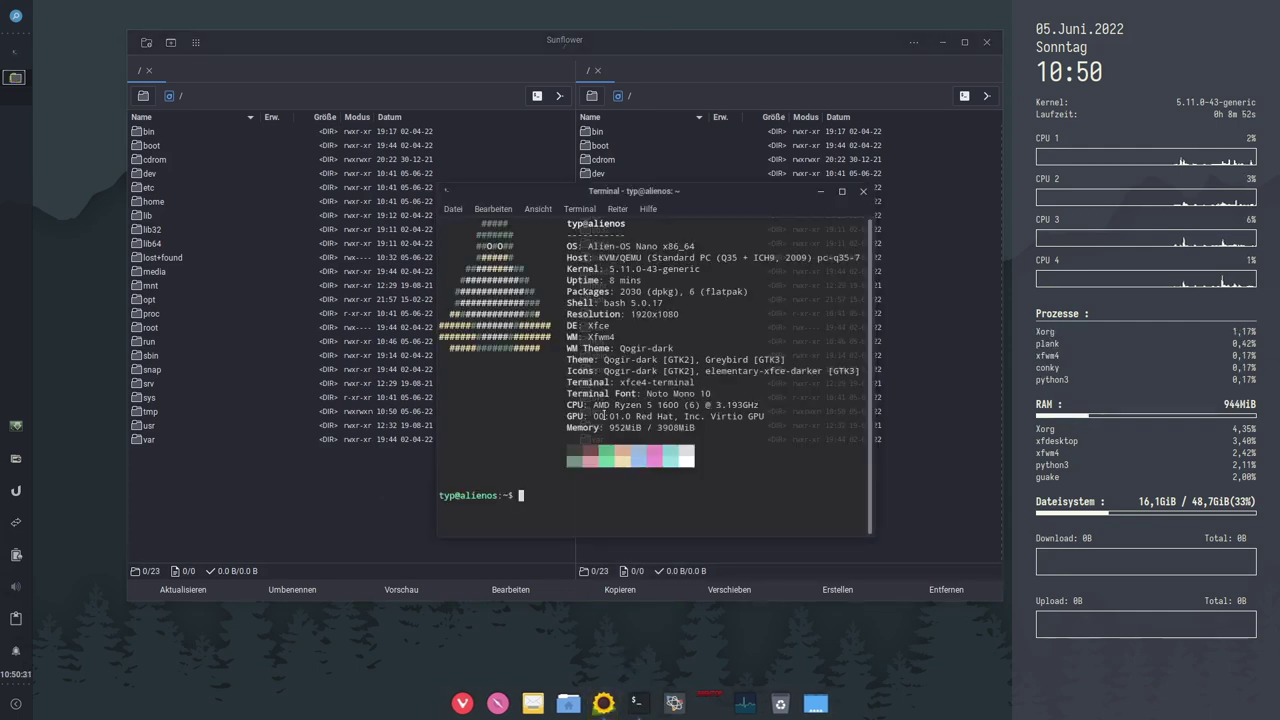
pyautogui.write('mc')
pyautogui.press('Return')
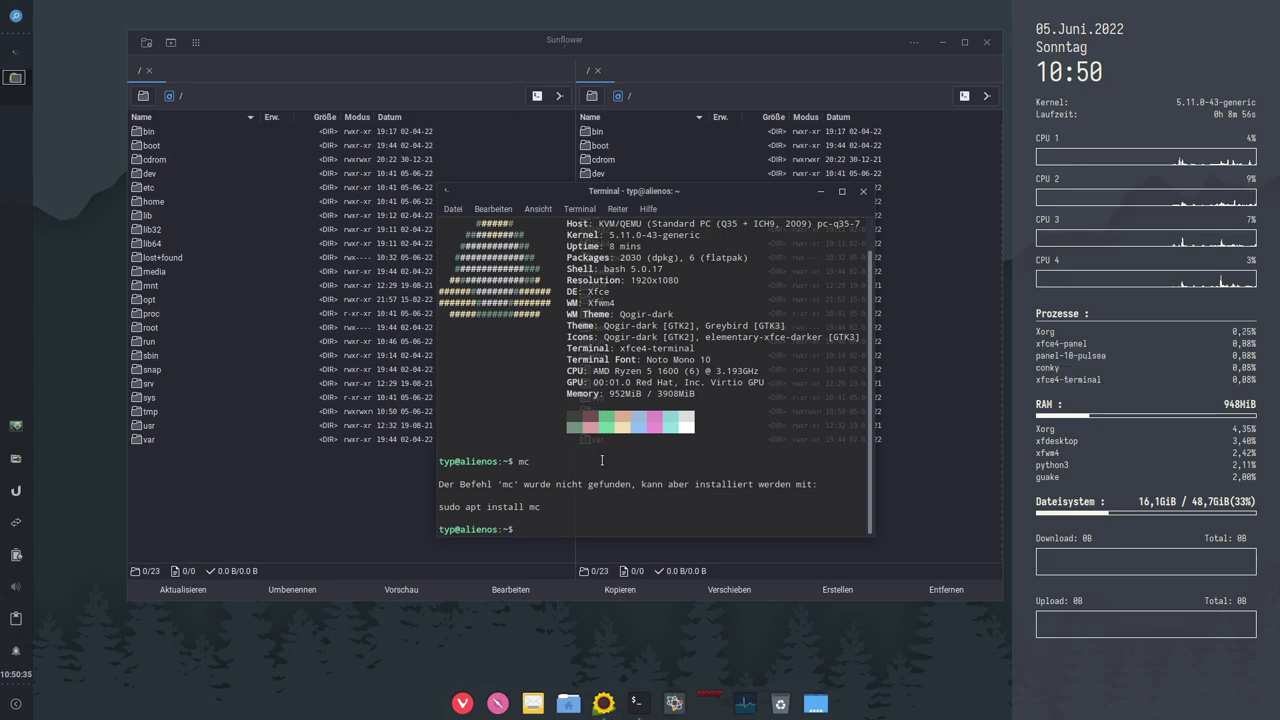
# Step: Run the suggested sudo apt install mc with the sudo password; it fails with no installation candidate
pyautogui.moveTo(558, 507); pyautogui.dragTo(441, 507)
pyautogui.press('super+c')
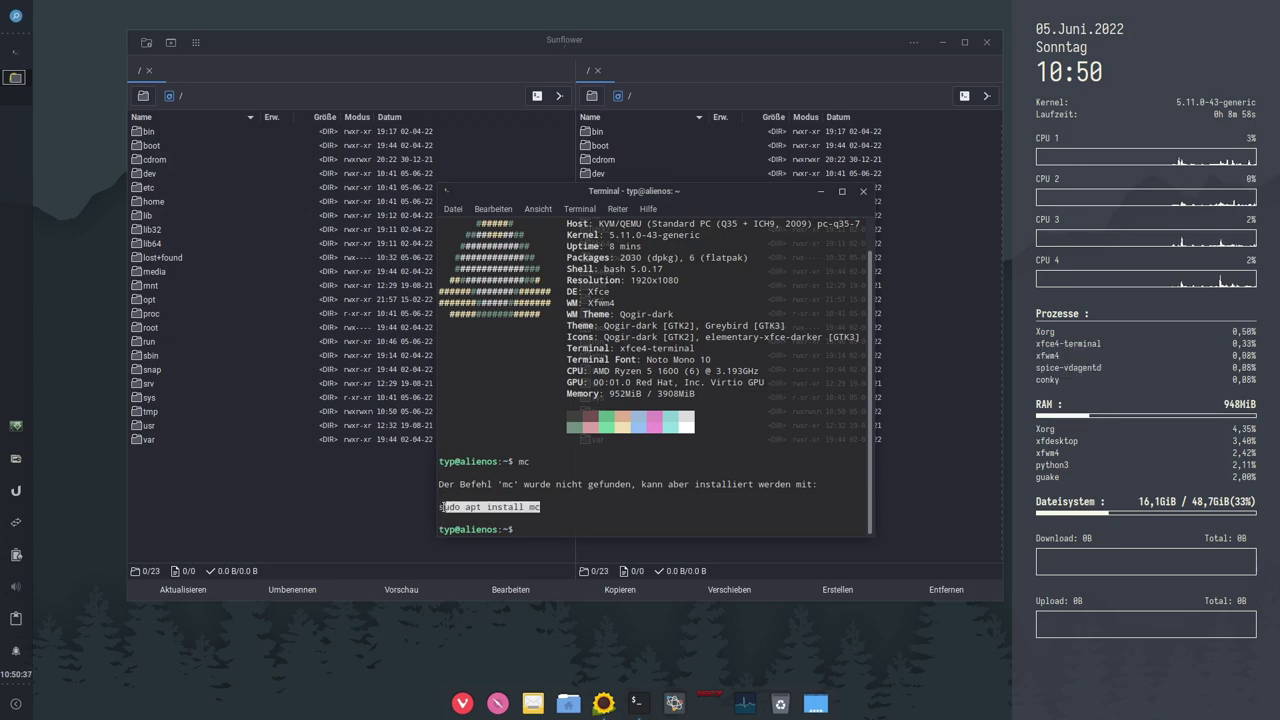
pyautogui.click(548, 534)
pyautogui.middleClick(549, 525)
pyautogui.press('Return')
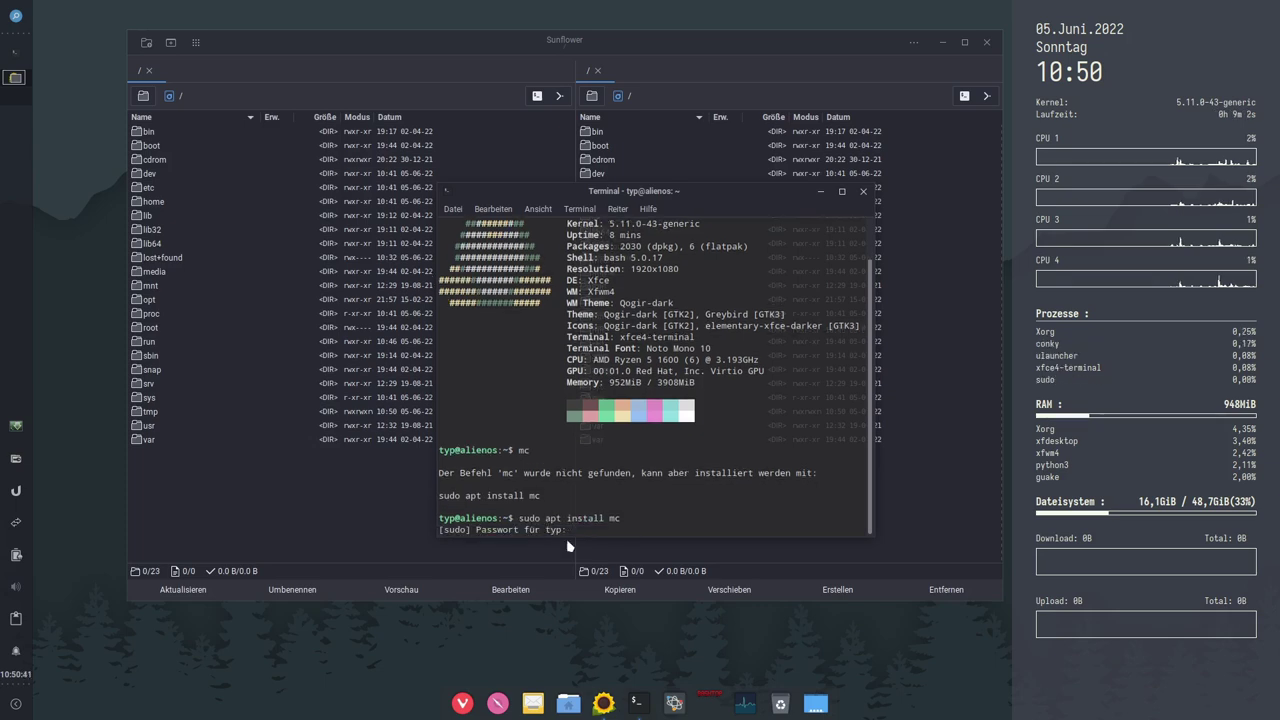
pyautogui.press('Return')
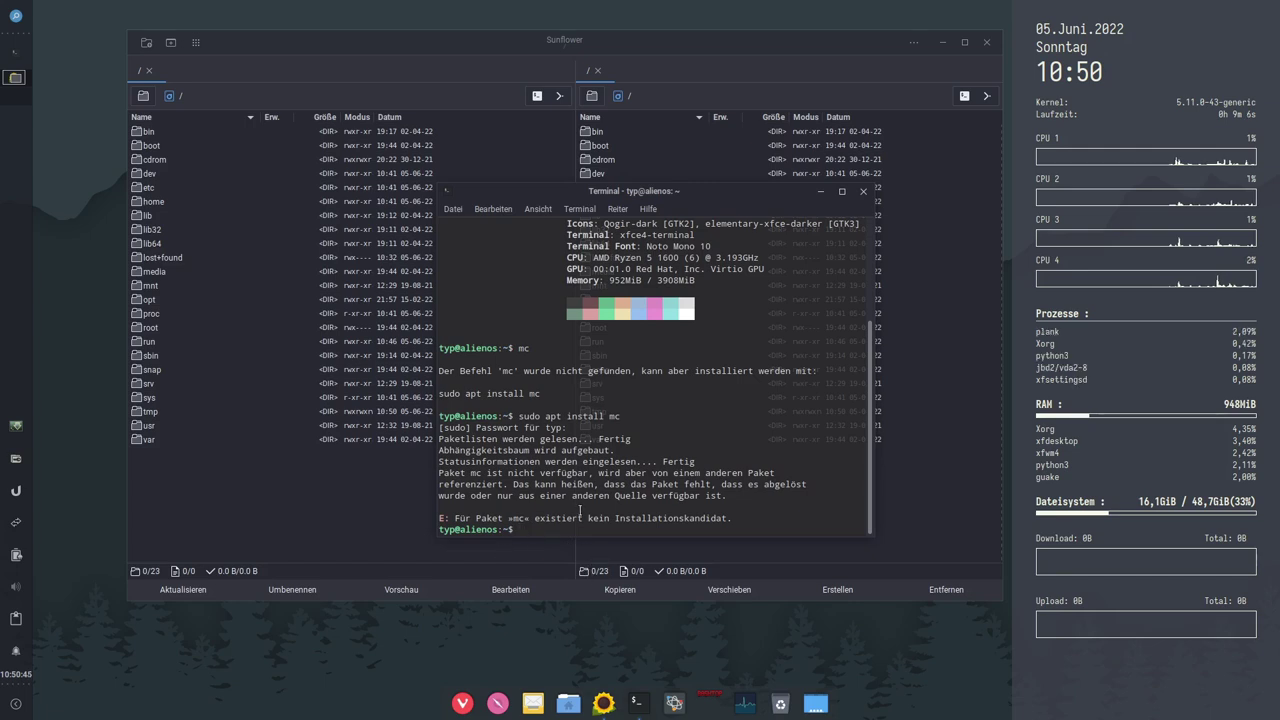
pyautogui.moveTo(547, 416); pyautogui.dragTo(589, 416)
pyautogui.click(587, 416)
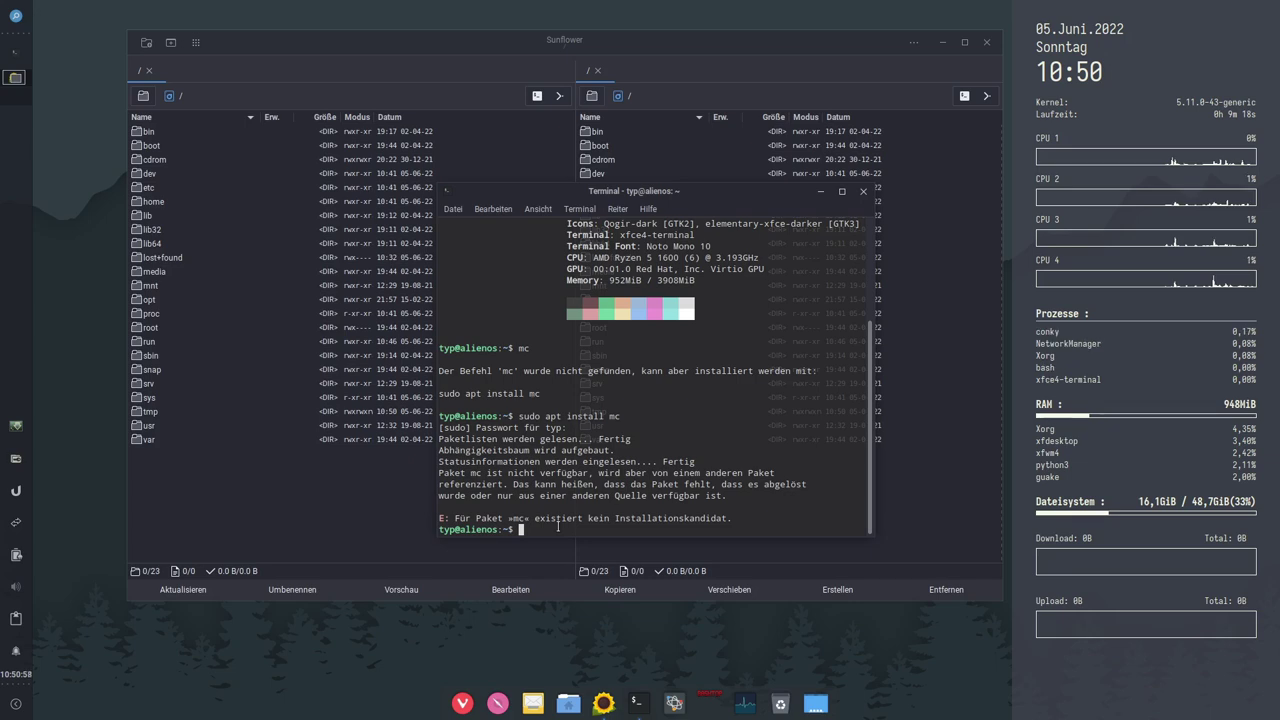
# Step: Refresh the package lists with sudo apt update, then install mc and confirm with J
pyautogui.write('sudo apt ins')
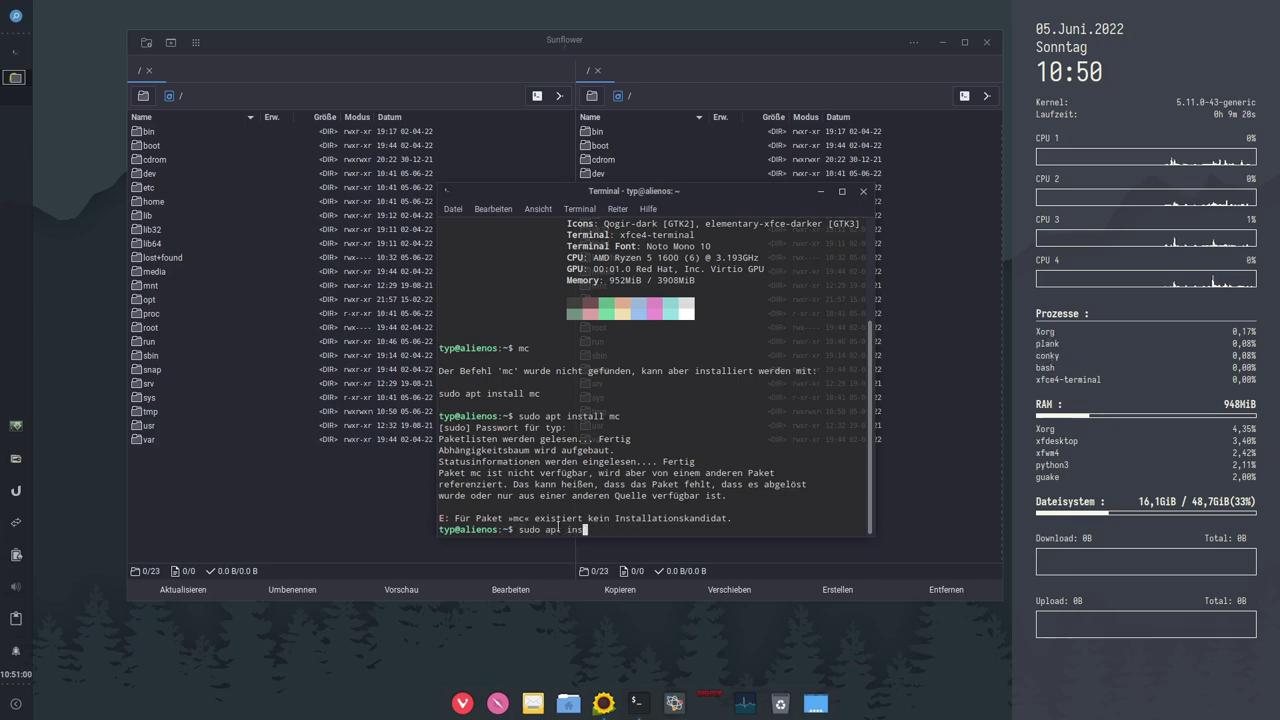
pyautogui.press('BackSpace')
pyautogui.write('update')
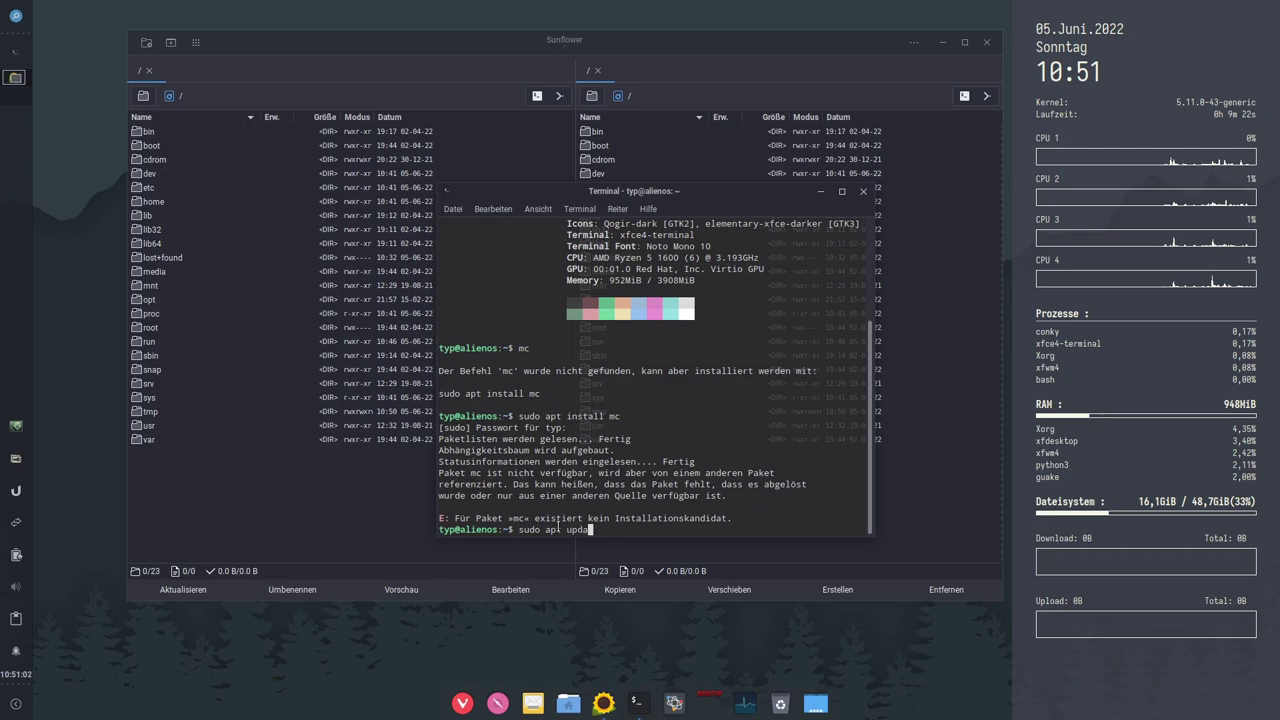
pyautogui.press('Return')
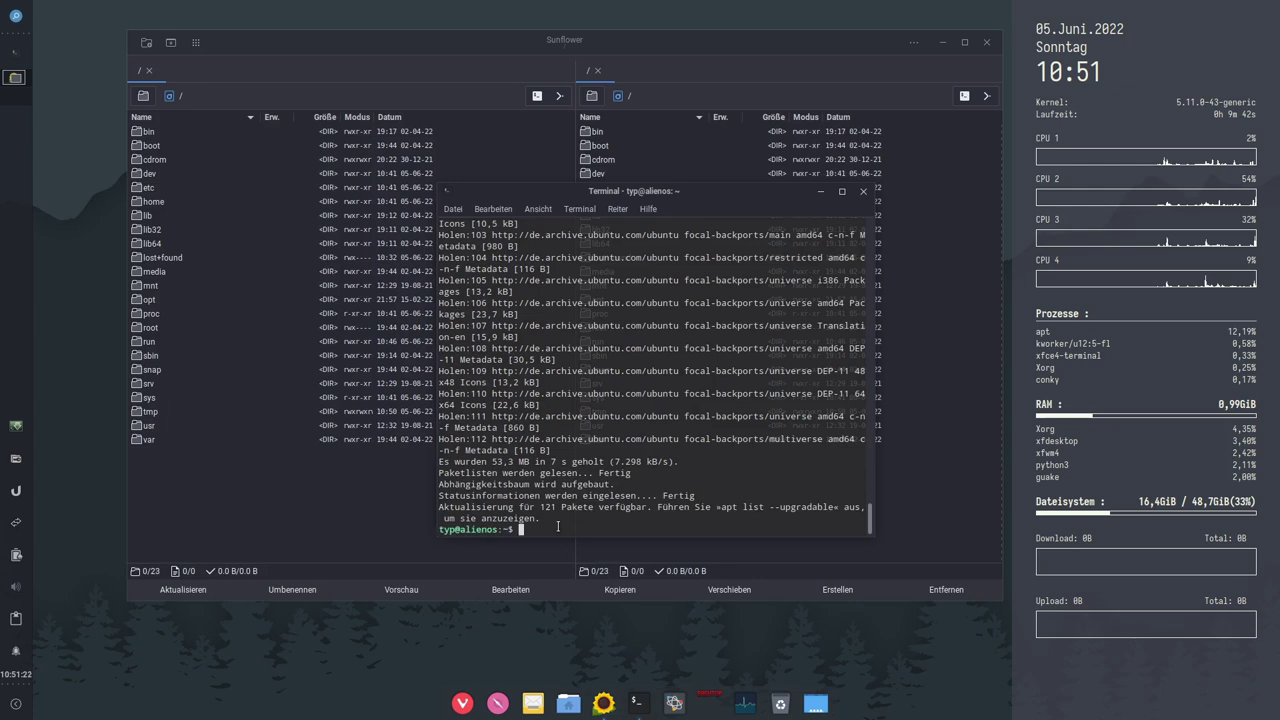
pyautogui.hotkey('ctrl', 'shift', 'v')
pyautogui.press('Return')
pyautogui.press('Return')
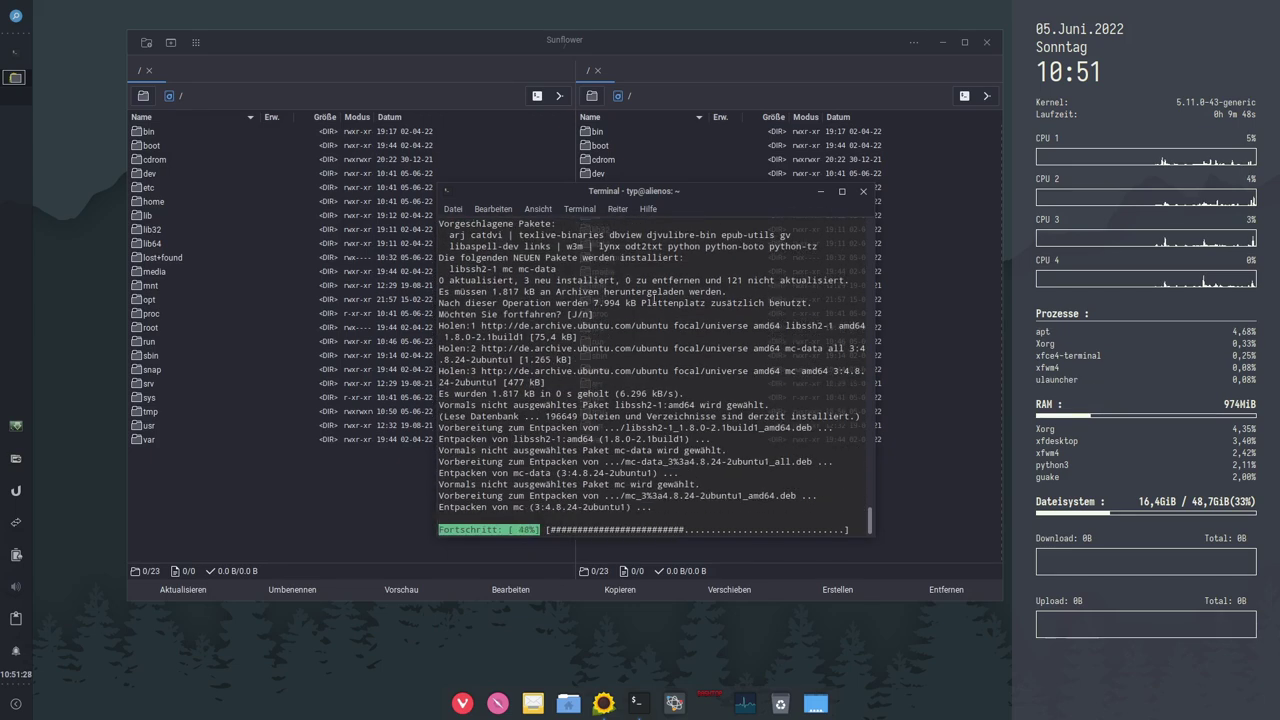
# Step: Maximize the terminal window and move the file manager aside
pyautogui.click(841, 191)
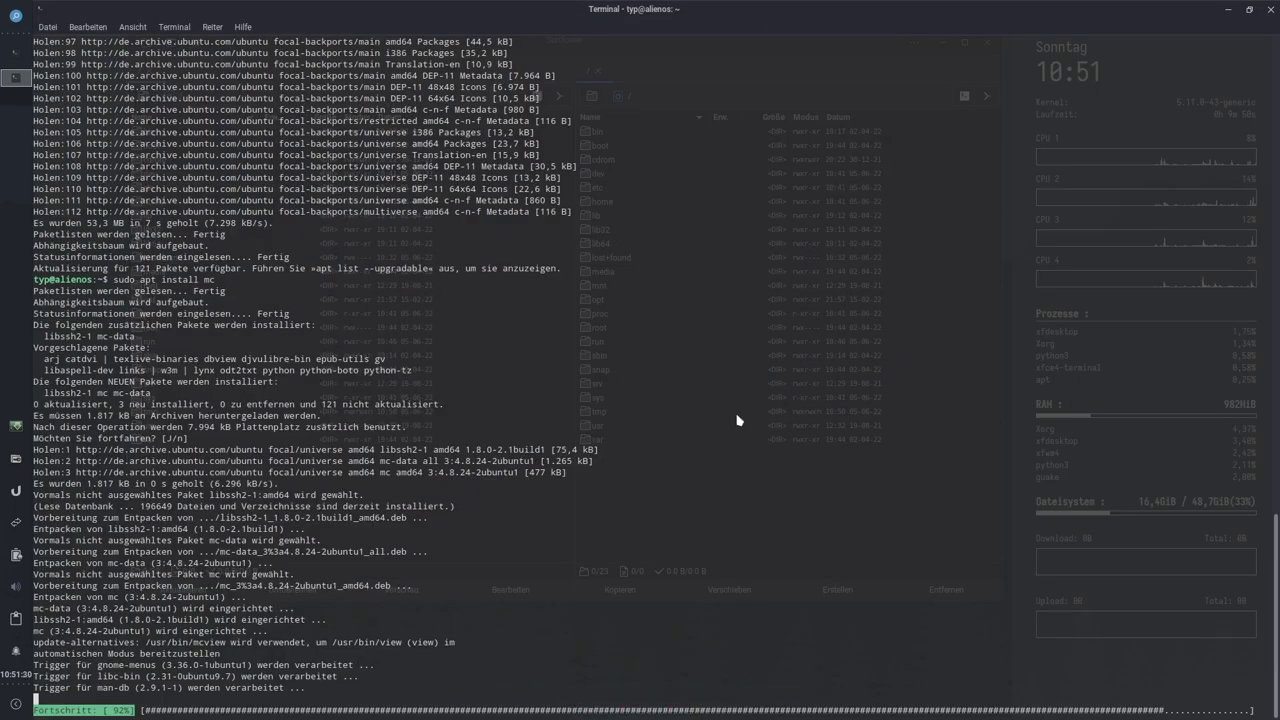
pyautogui.moveTo(849, 33); pyautogui.dragTo(873, 78)
pyautogui.click(628, 347)
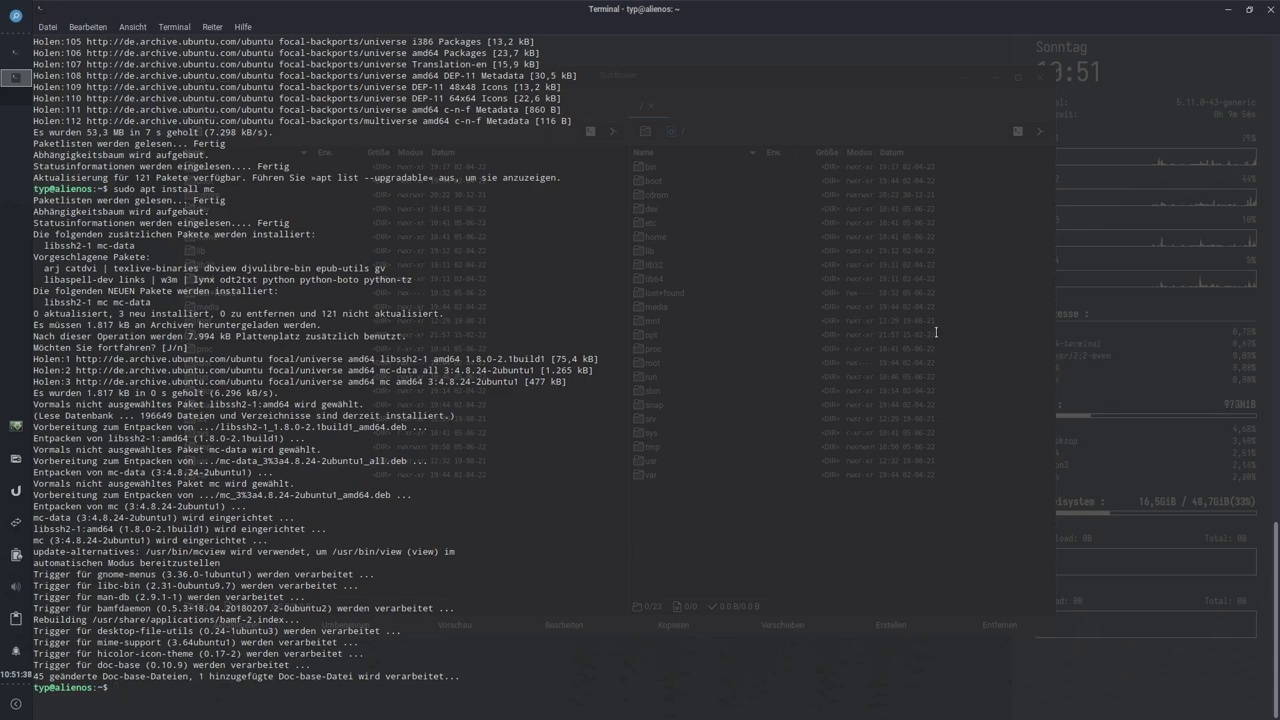
# Step: View the terminal's Hilfe > Über dialog, close it, and launch Midnight Commander
pyautogui.click(248, 27)
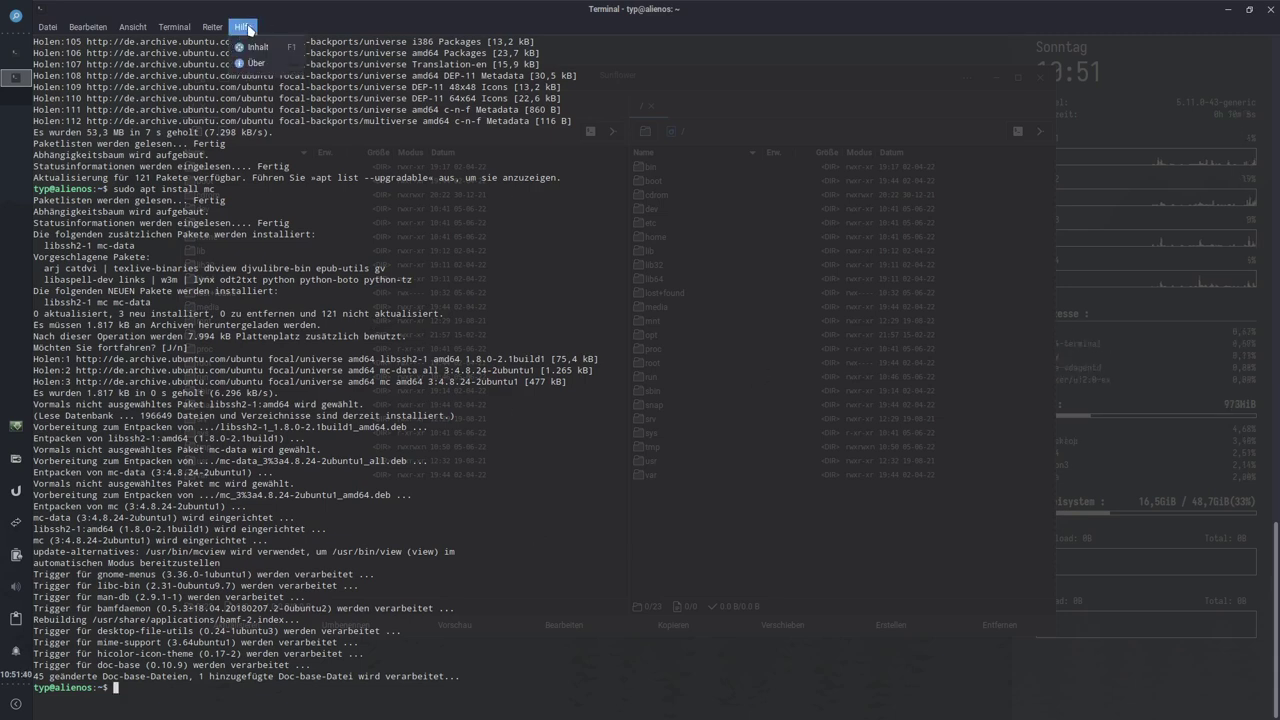
pyautogui.click(256, 64)
pyautogui.moveTo(632, 384); pyautogui.dragTo(684, 385)
pyautogui.click(788, 269)
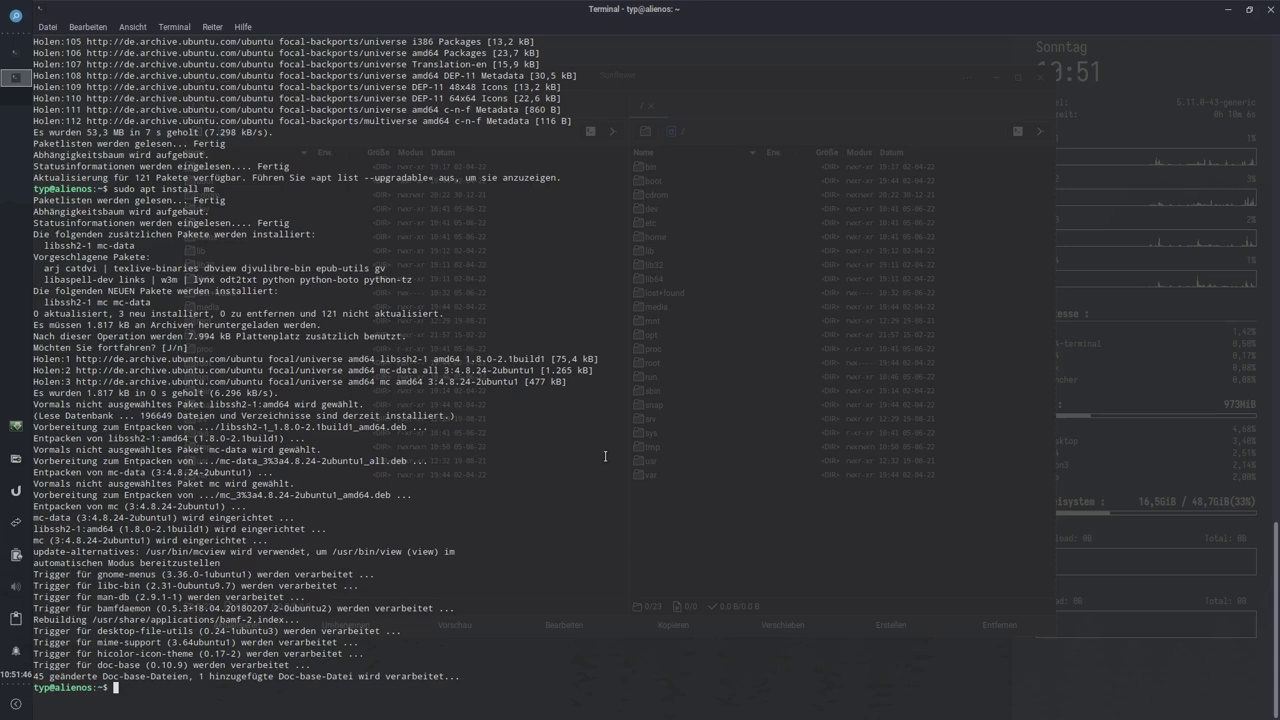
pyautogui.press('Return')
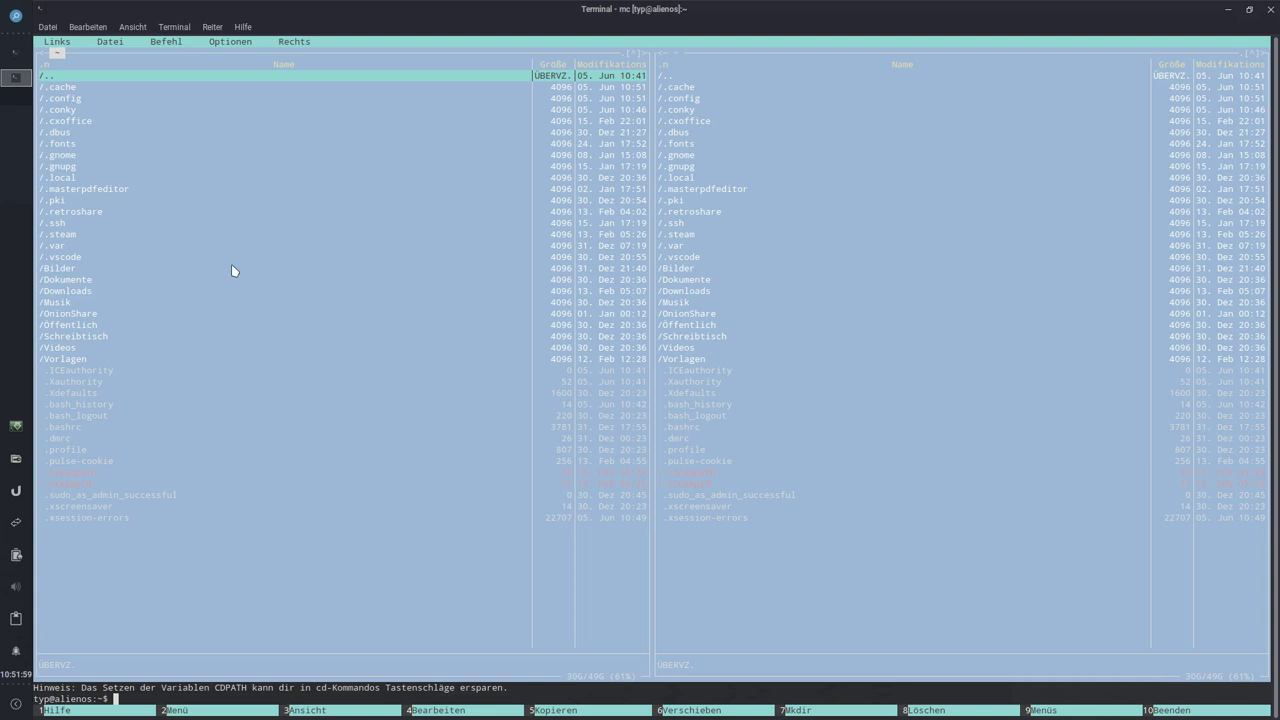
# Step: Switch Midnight Commander to the dark skin via Optionen > Aussehen and confirm with OK
pyautogui.click(541, 428)
pyautogui.click(232, 41)
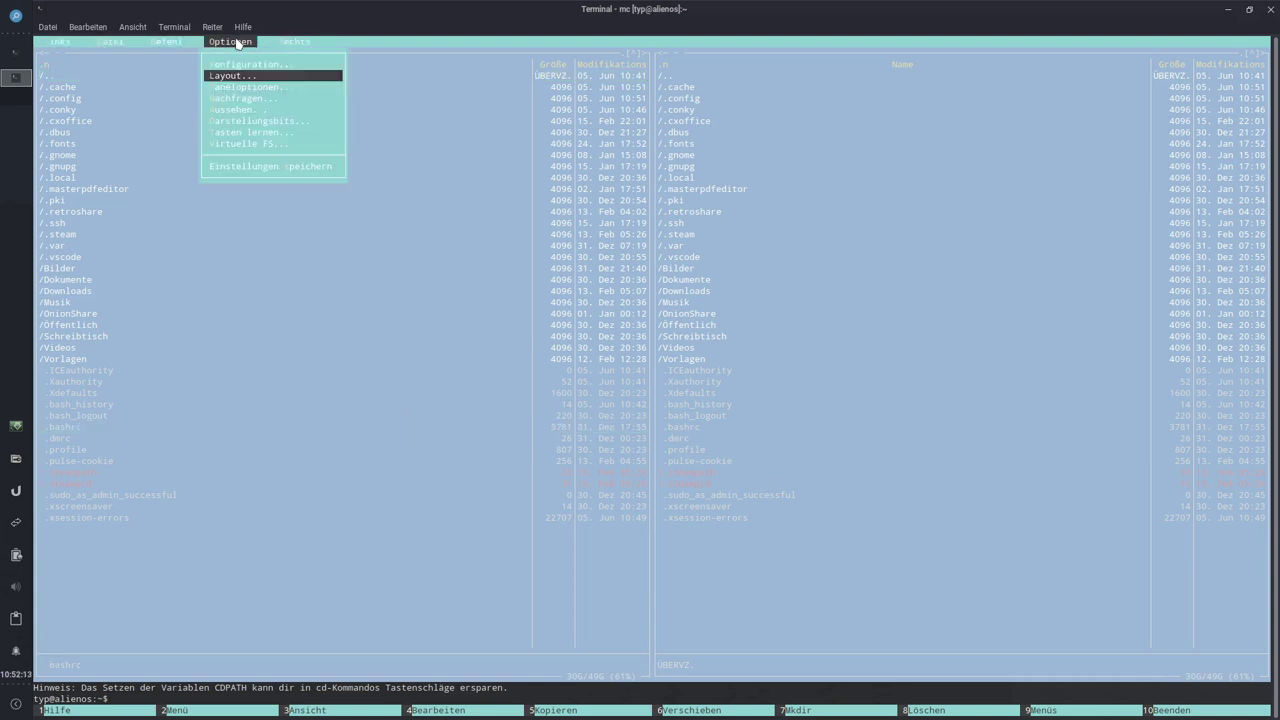
pyautogui.click(236, 109)
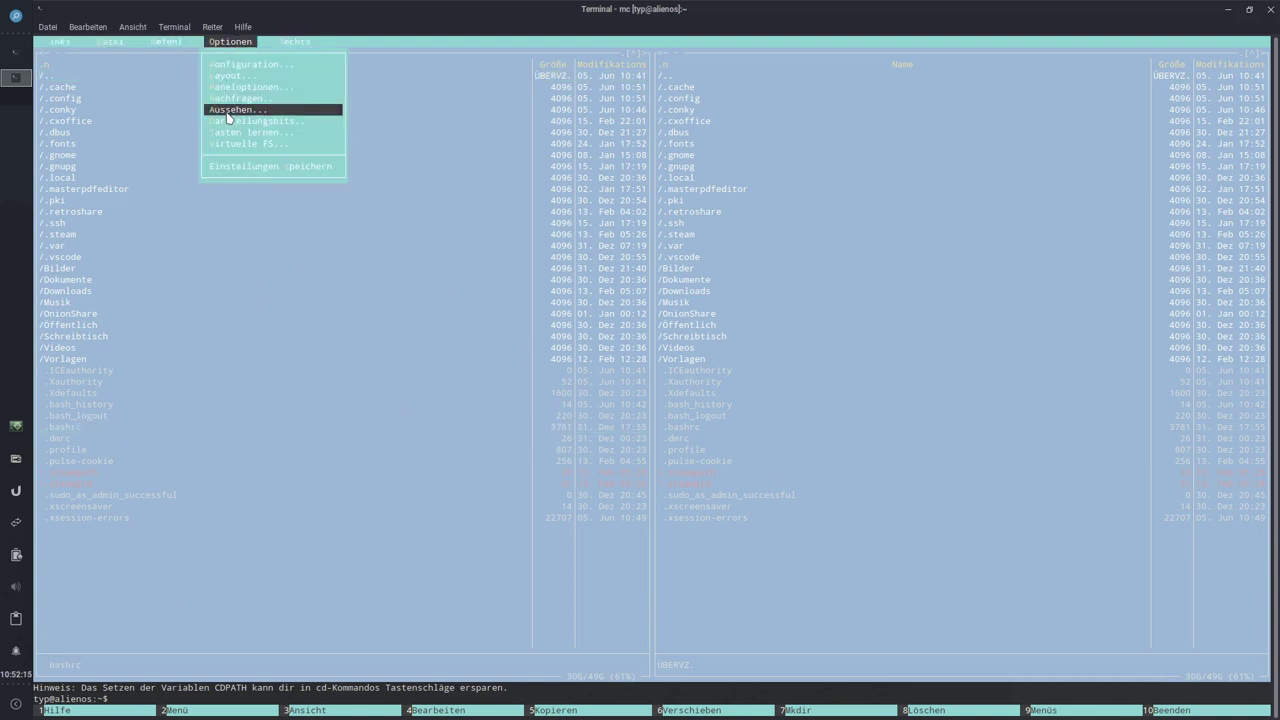
pyautogui.click(776, 337)
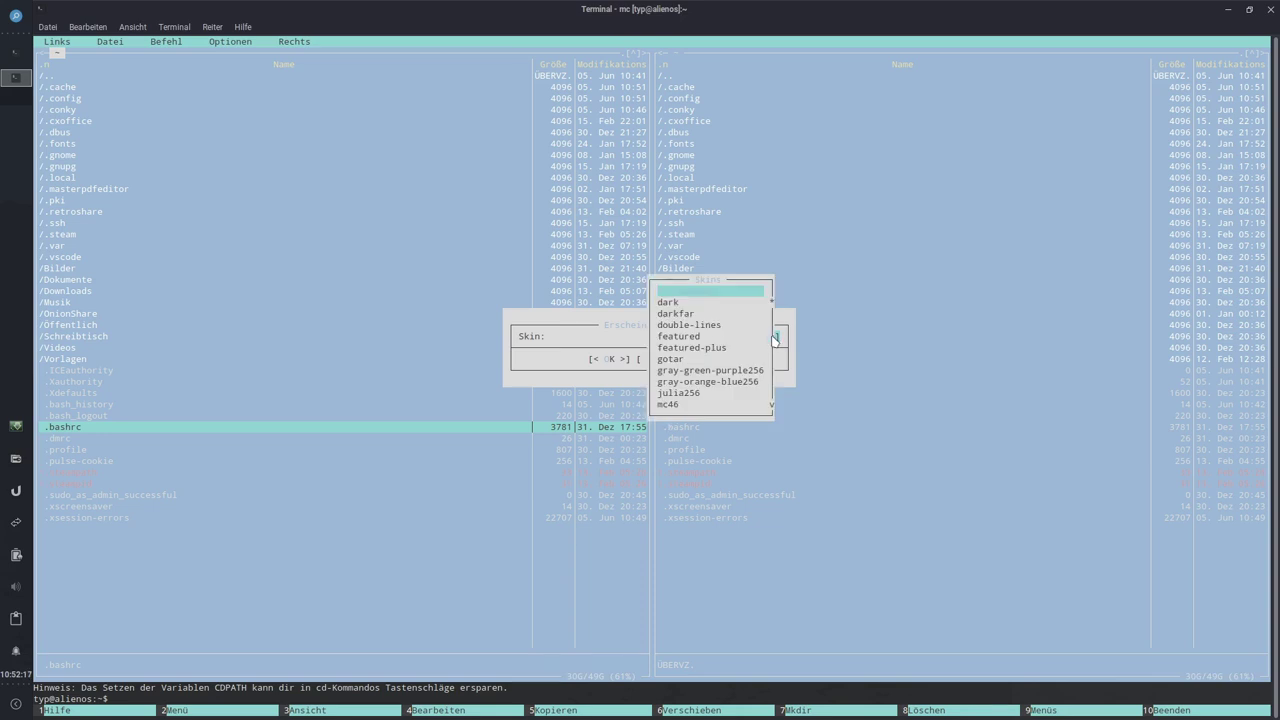
pyautogui.click(672, 305)
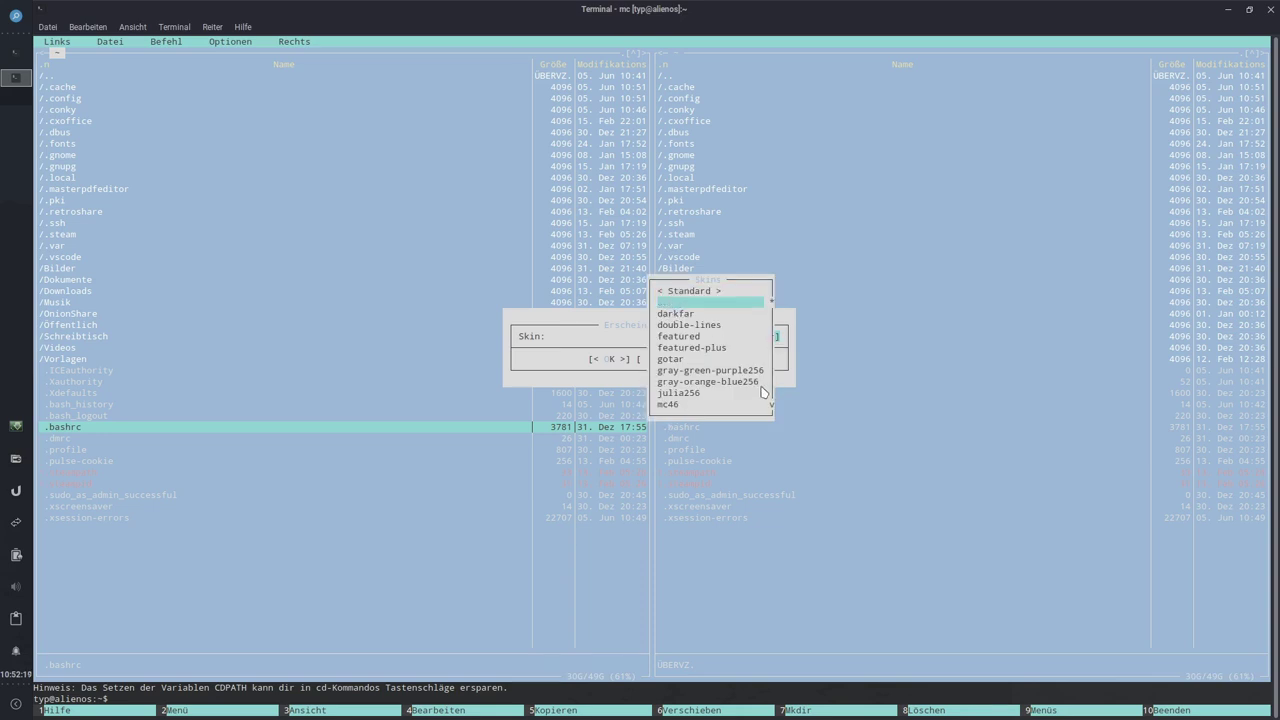
pyautogui.click(692, 360)
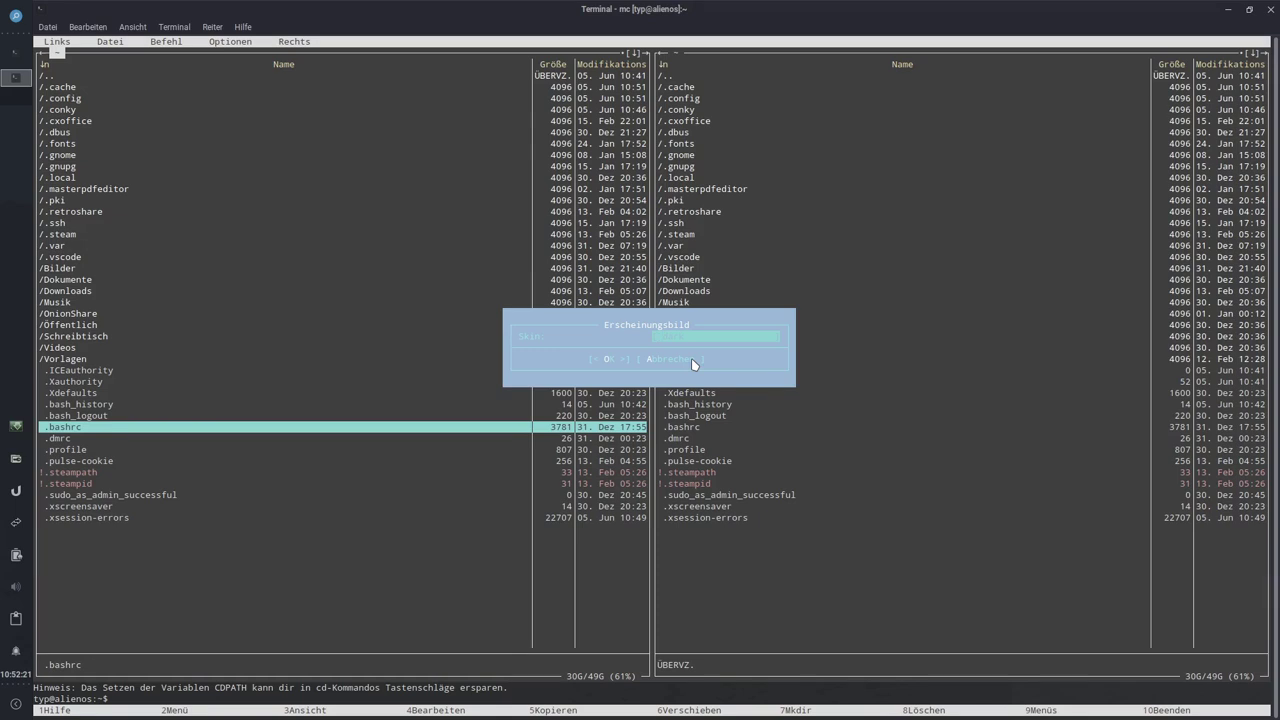
pyautogui.click(606, 358)
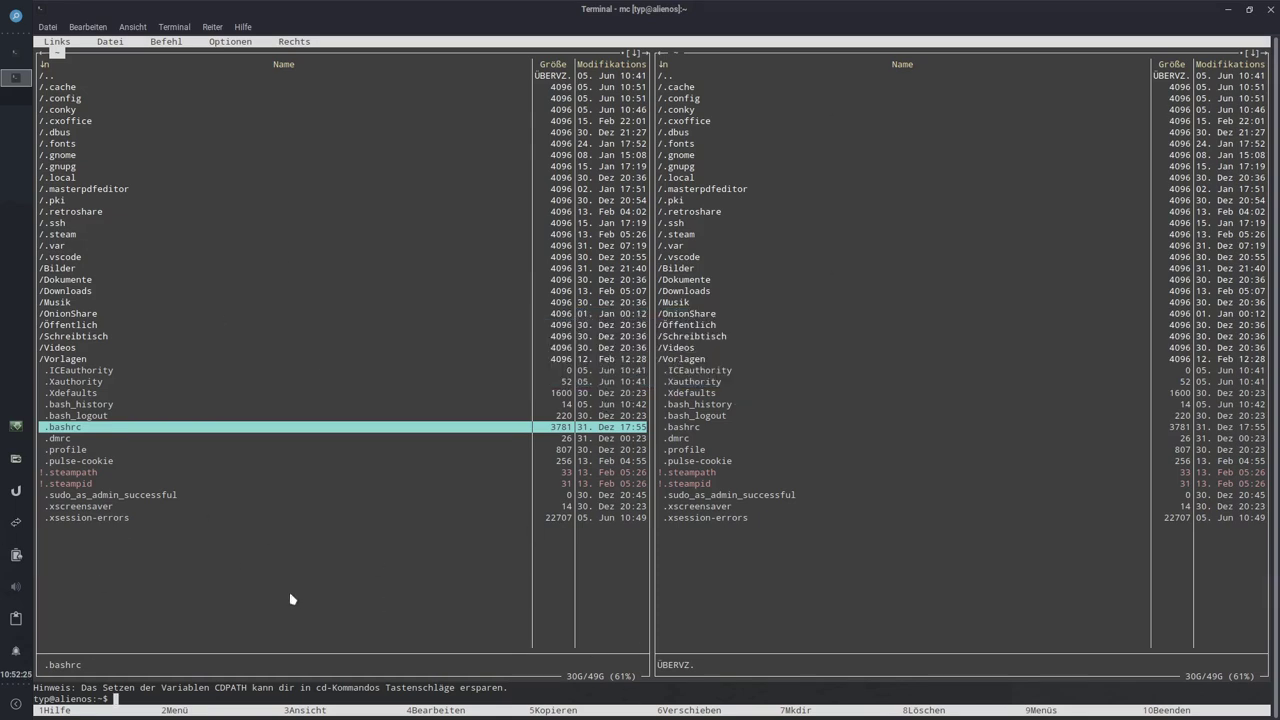
# Step: Move the left-panel selection to the last file, .xsession-errors
pyautogui.click(408, 638)
pyautogui.press('Up')
pyautogui.press('Down')
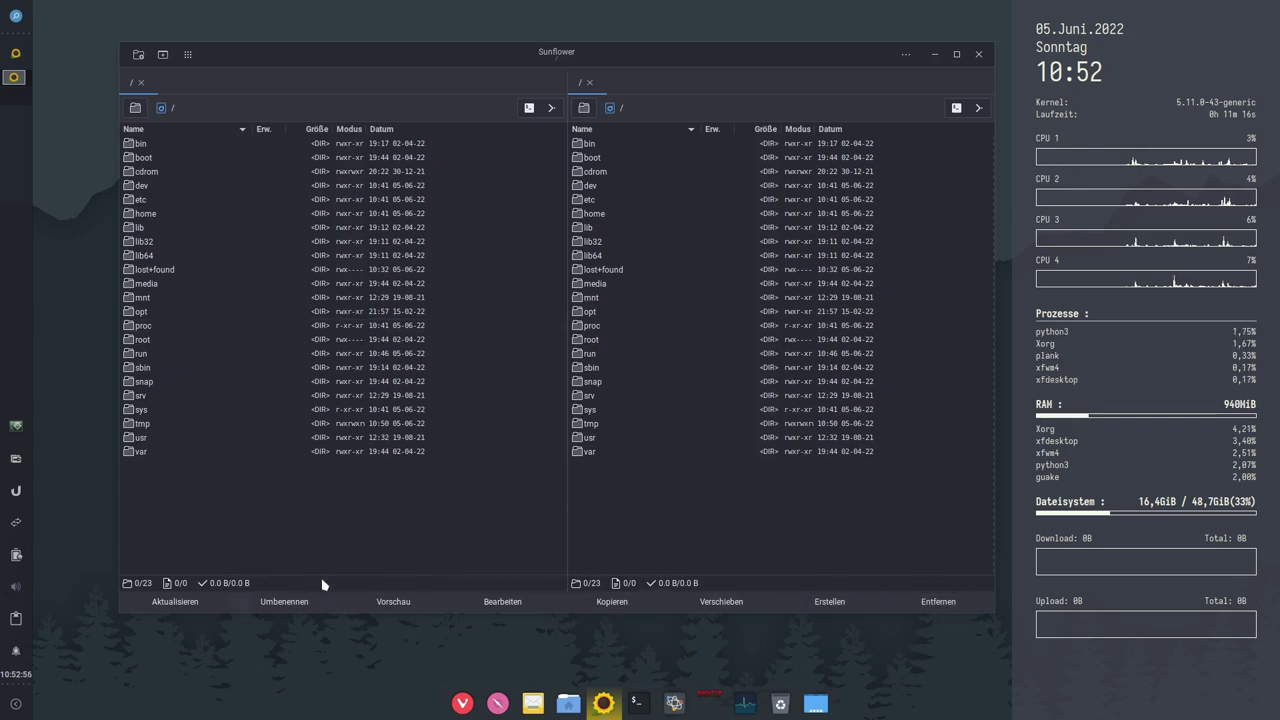
# Step: Close the Sunflower window, then open and dismiss the Alien-Tec dock item's context menu
pyautogui.moveTo(575, 65)
pyautogui.mouseDown()
pyautogui.moveTo(531, 81)
pyautogui.moveTo(580, 74)
pyautogui.mouseUp()
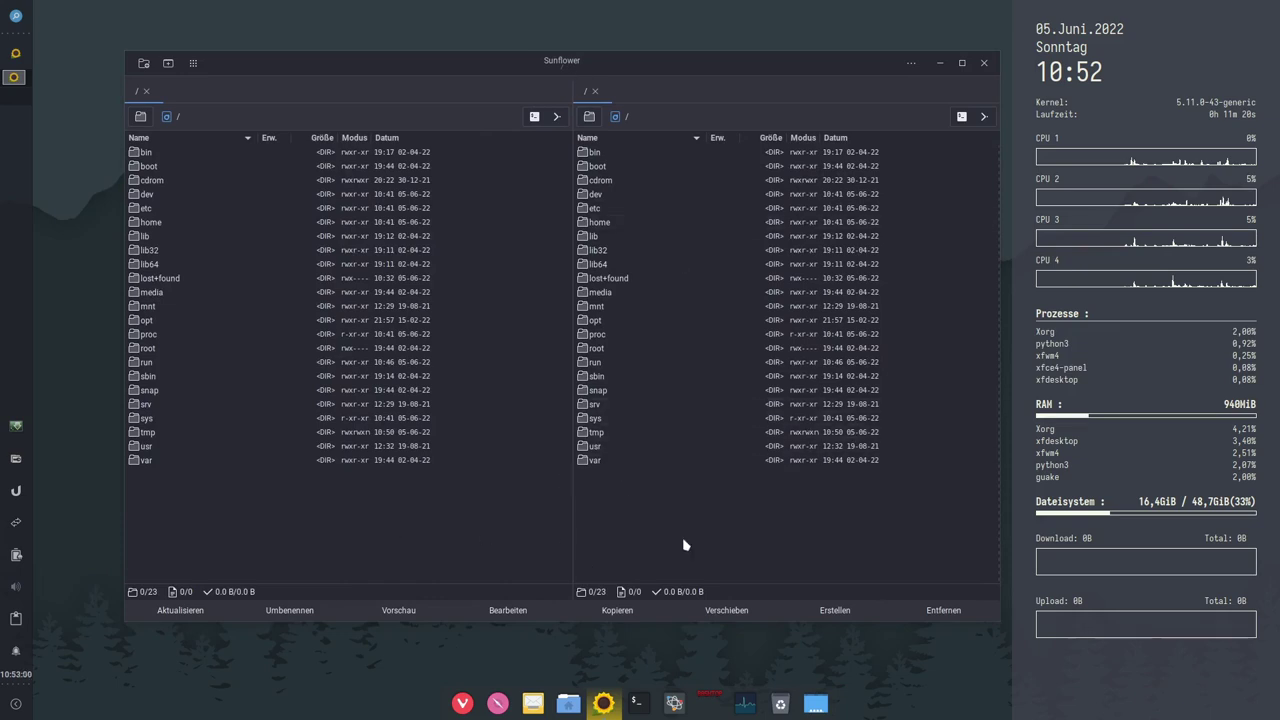
pyautogui.click(984, 62)
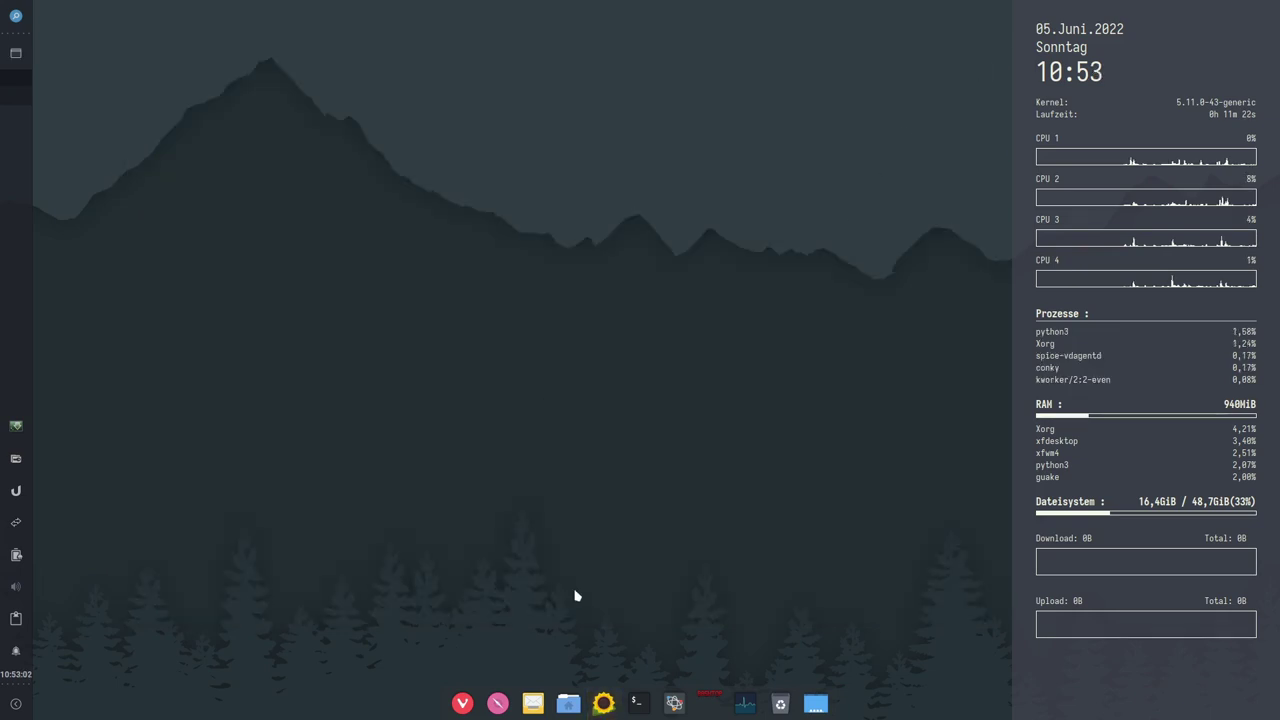
pyautogui.click(646, 706)
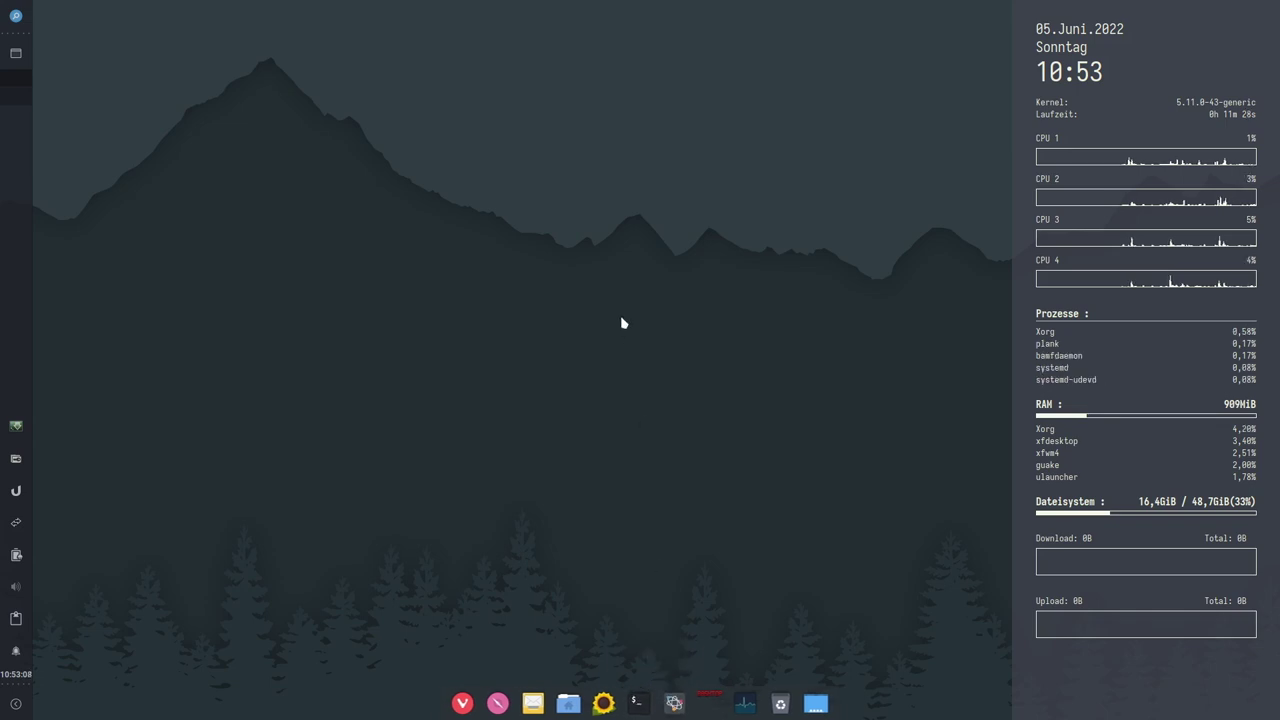
pyautogui.rightClick(677, 705)
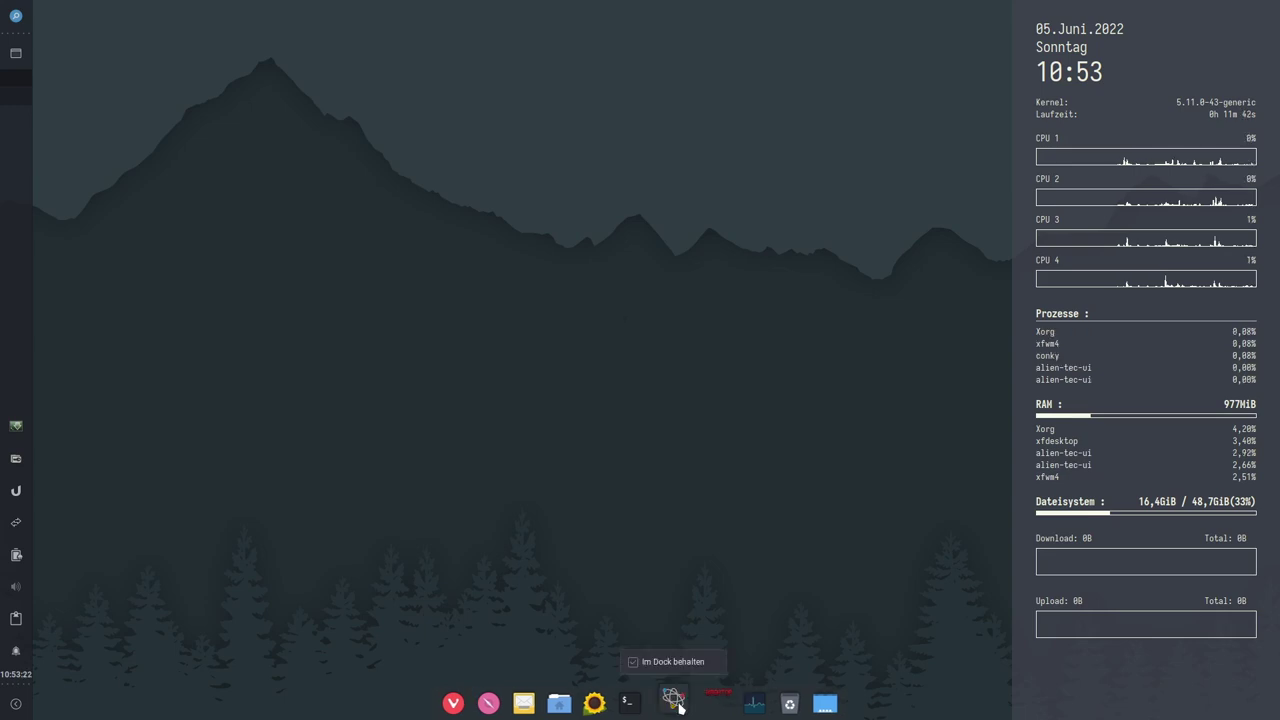
pyautogui.click(666, 614)
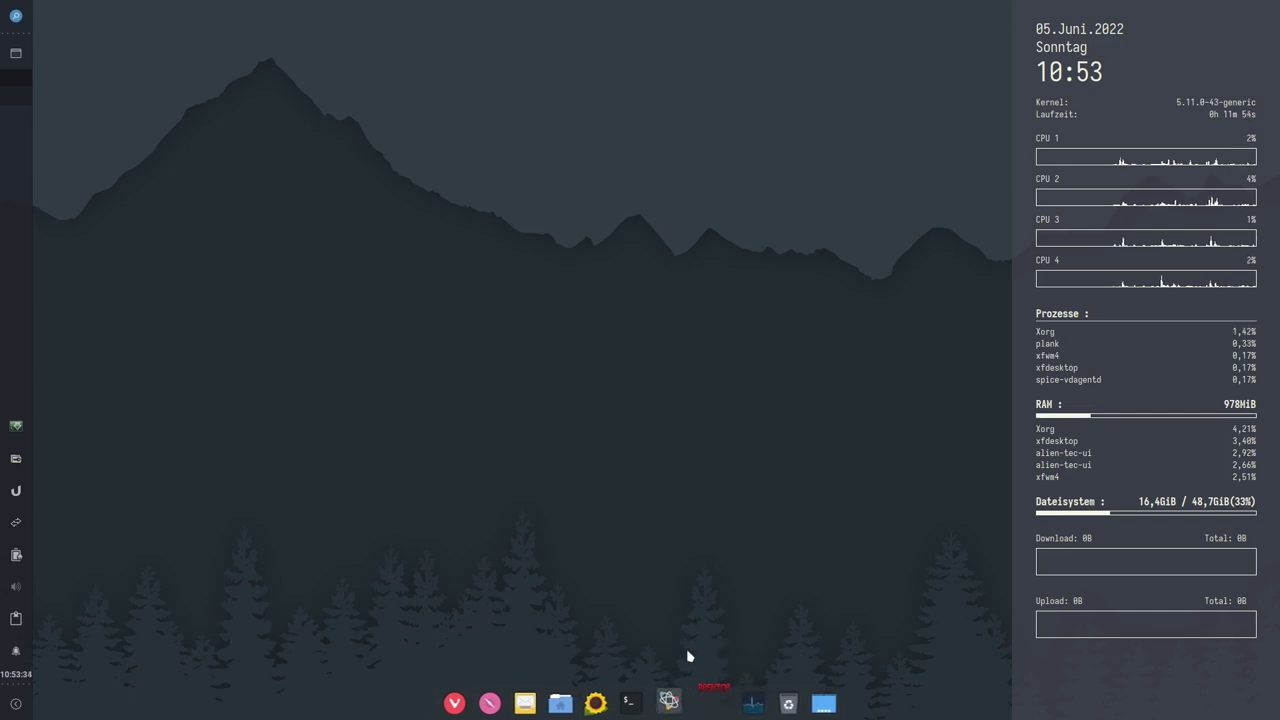
# Step: Run sudo apt dist-upgrade in a new terminal with the sudo password, then maximize the window
pyautogui.click(634, 706)
pyautogui.write('sudo apt dist-upgrade')
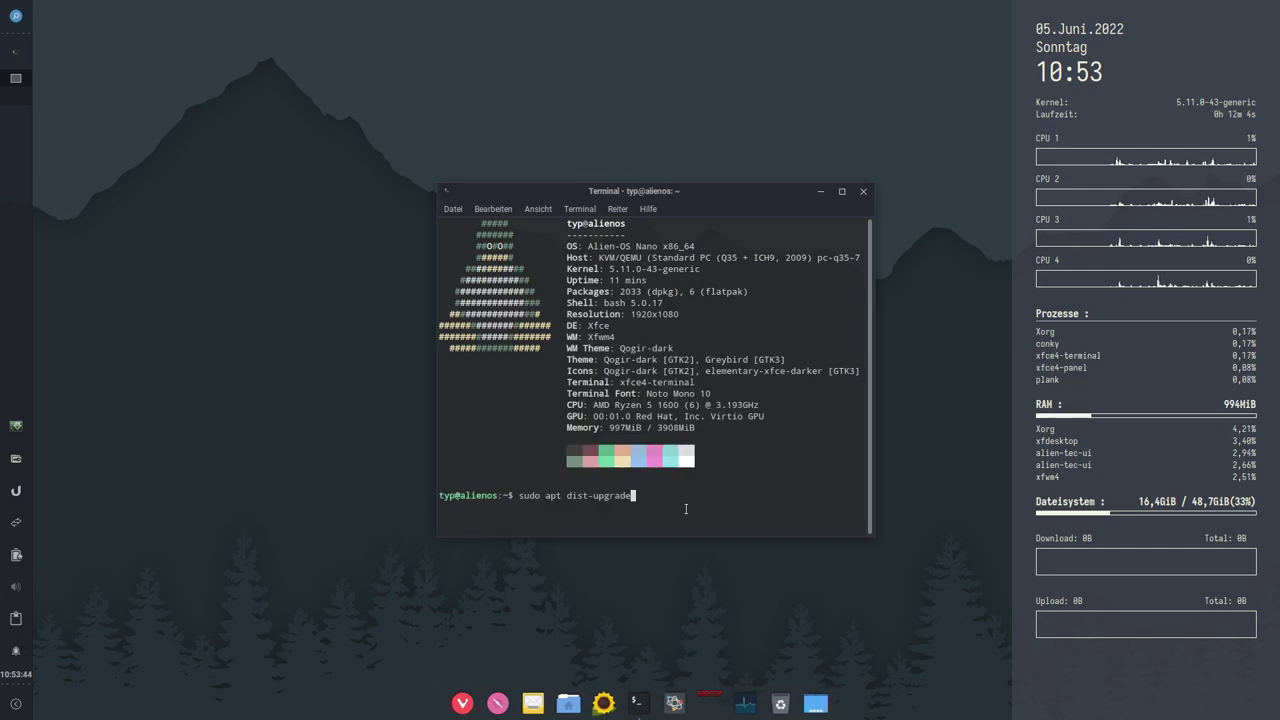
pyautogui.press('Return')
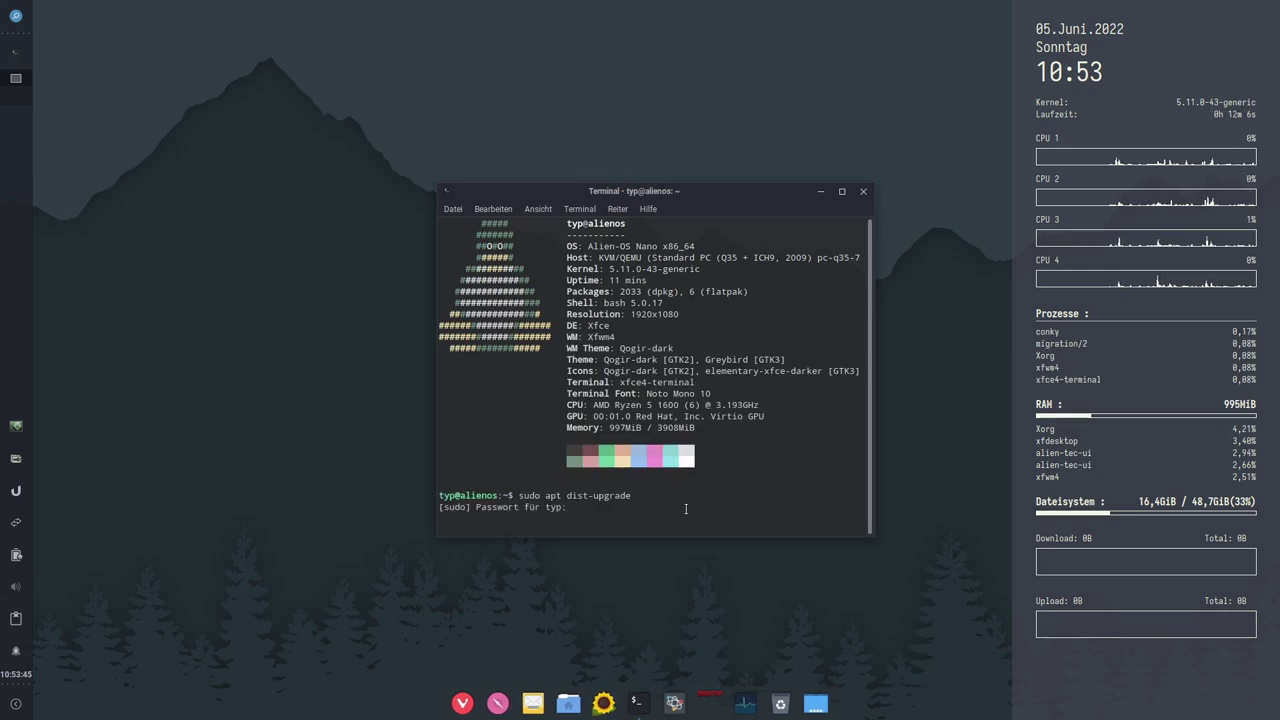
pyautogui.press('Return')
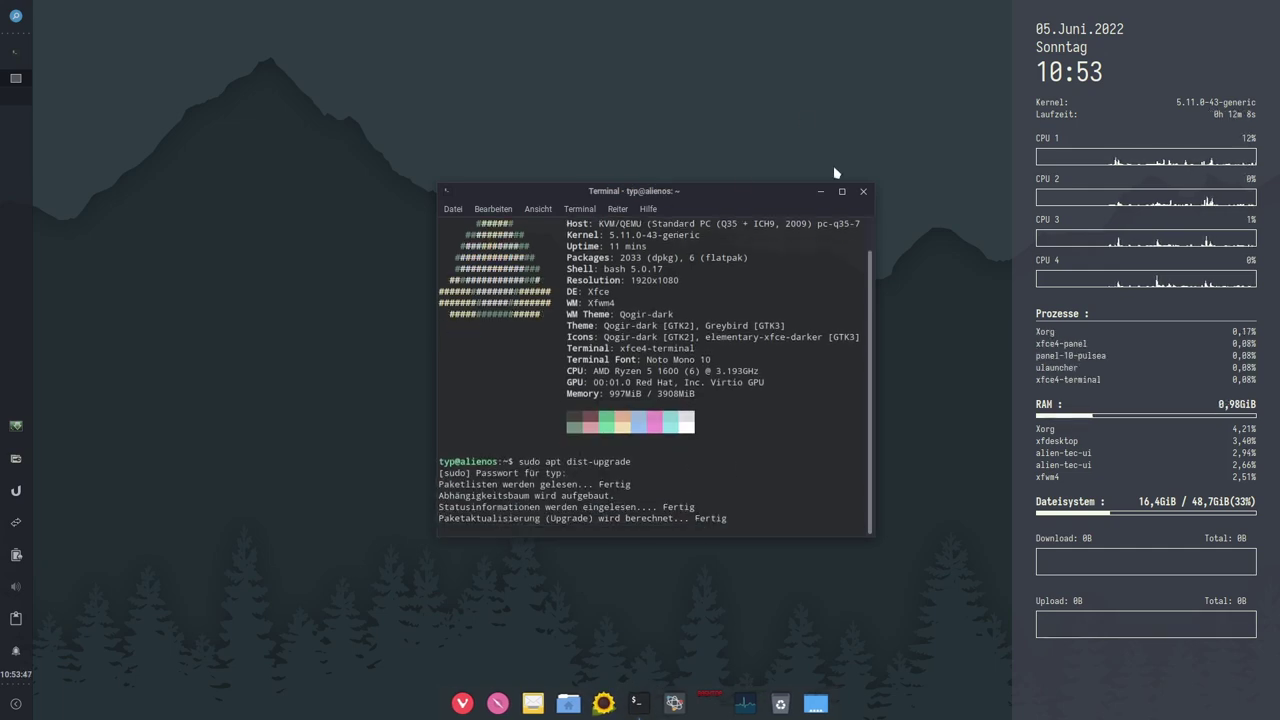
pyautogui.click(841, 191)
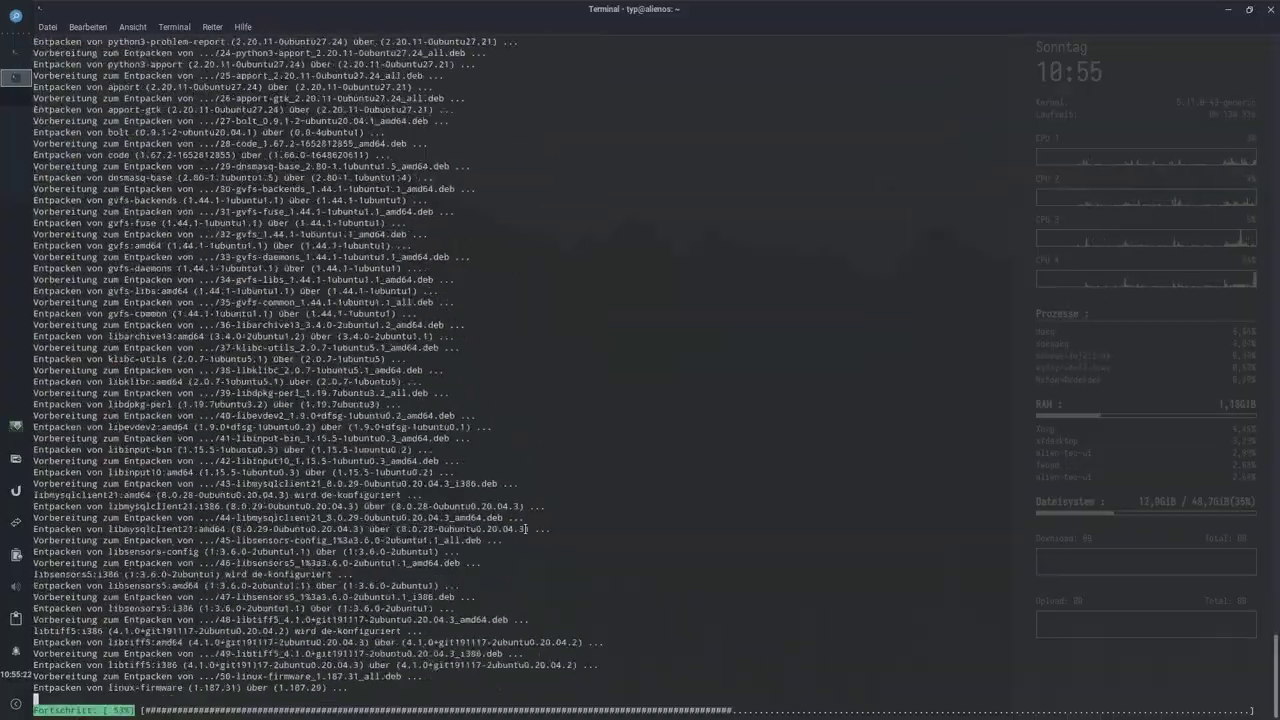
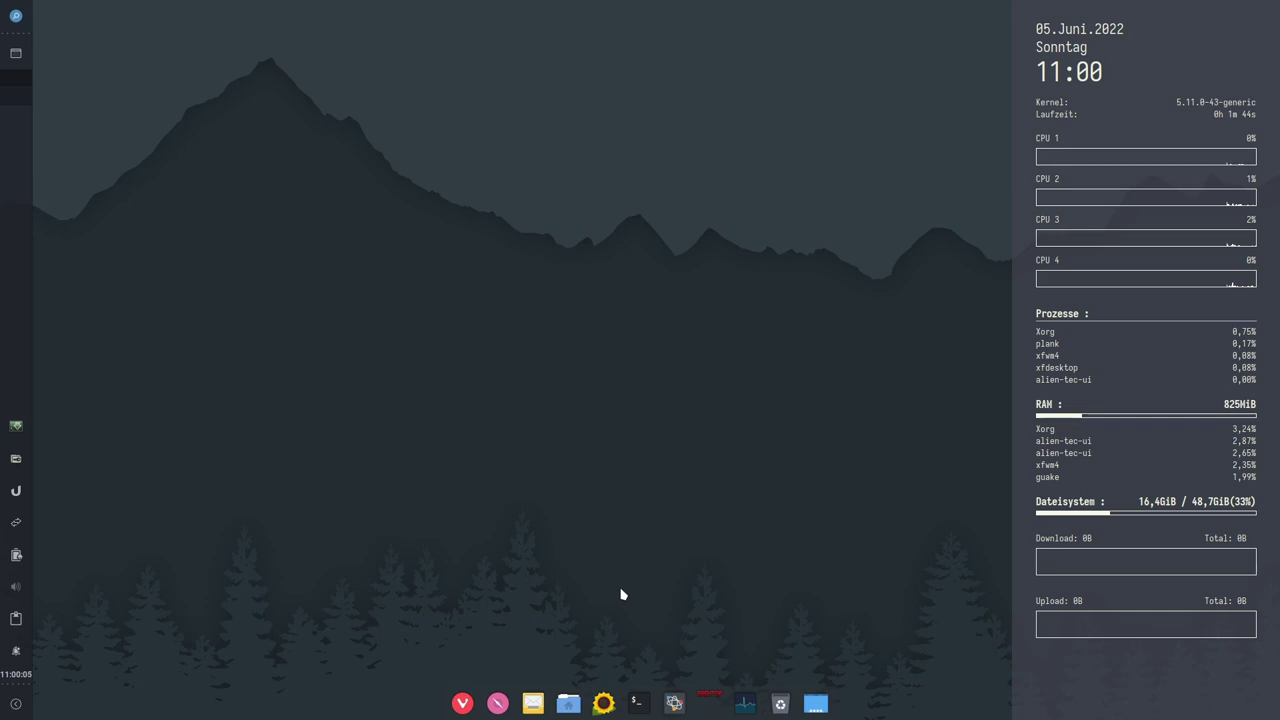
# Step: Open BashTOP and then the task manager full screen, closing each afterwards
pyautogui.click(709, 697)
pyautogui.click(847, 193)
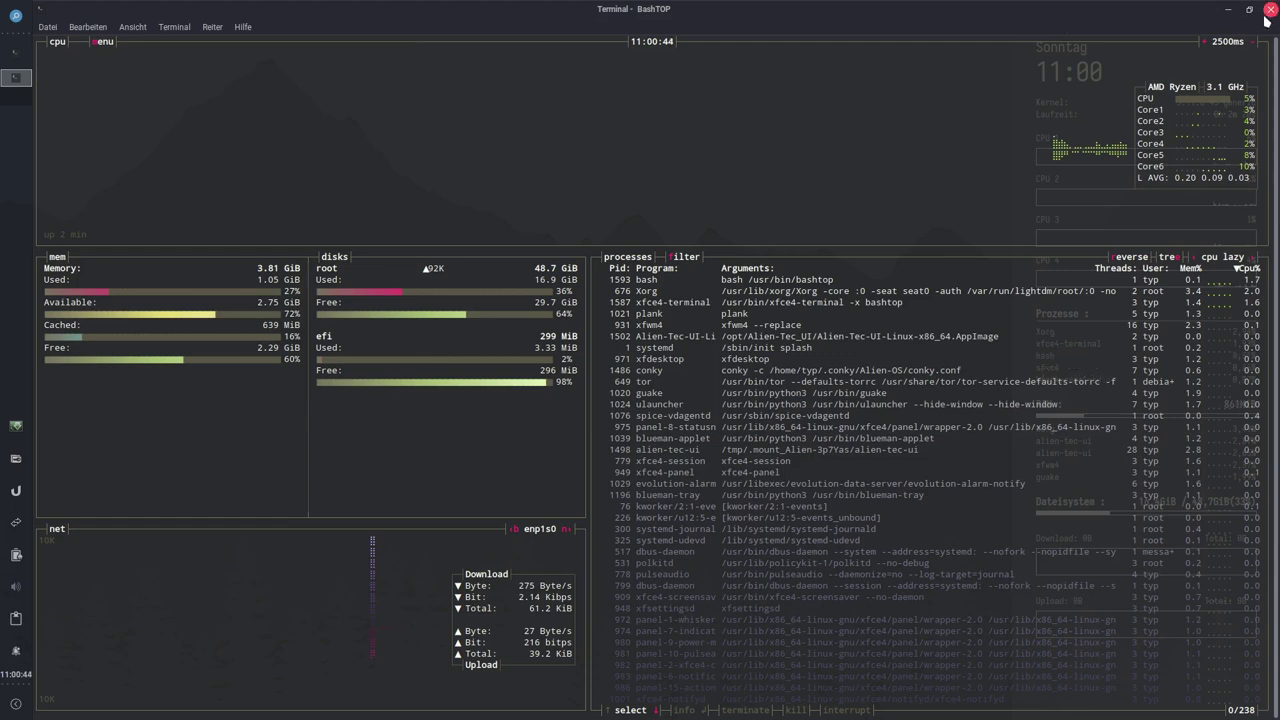
pyautogui.click(1266, 14)
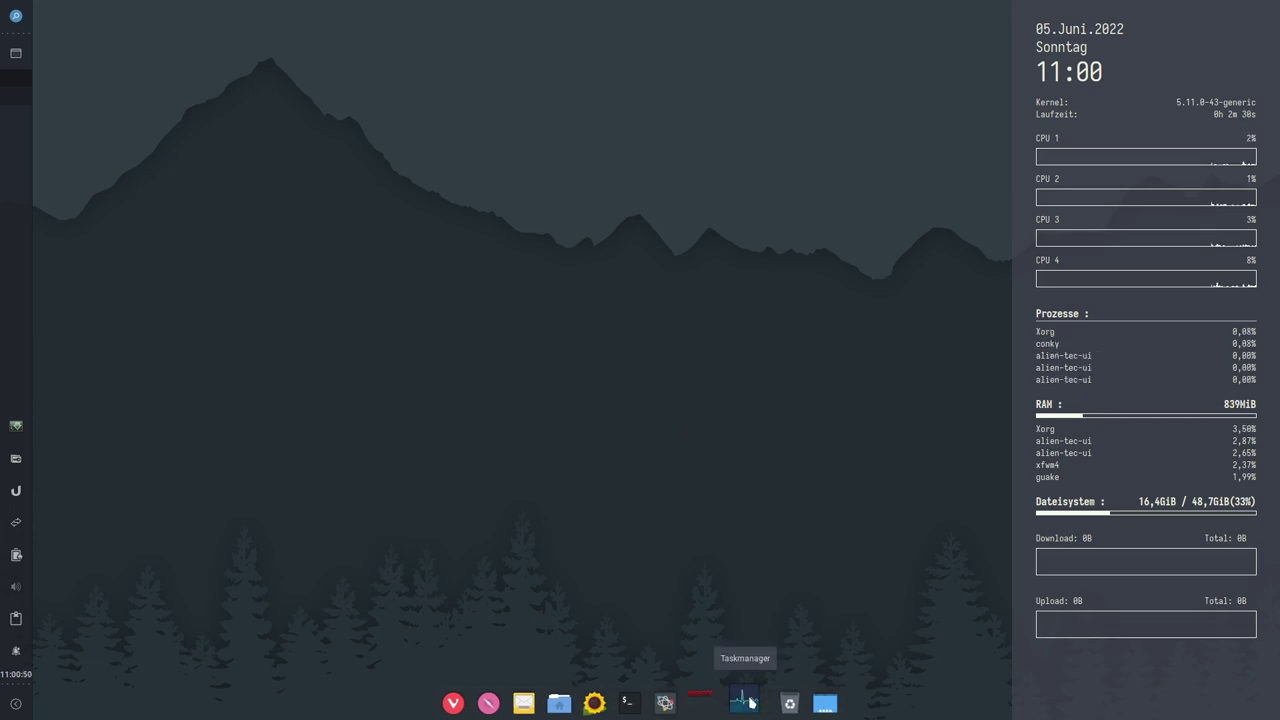
pyautogui.click(750, 703)
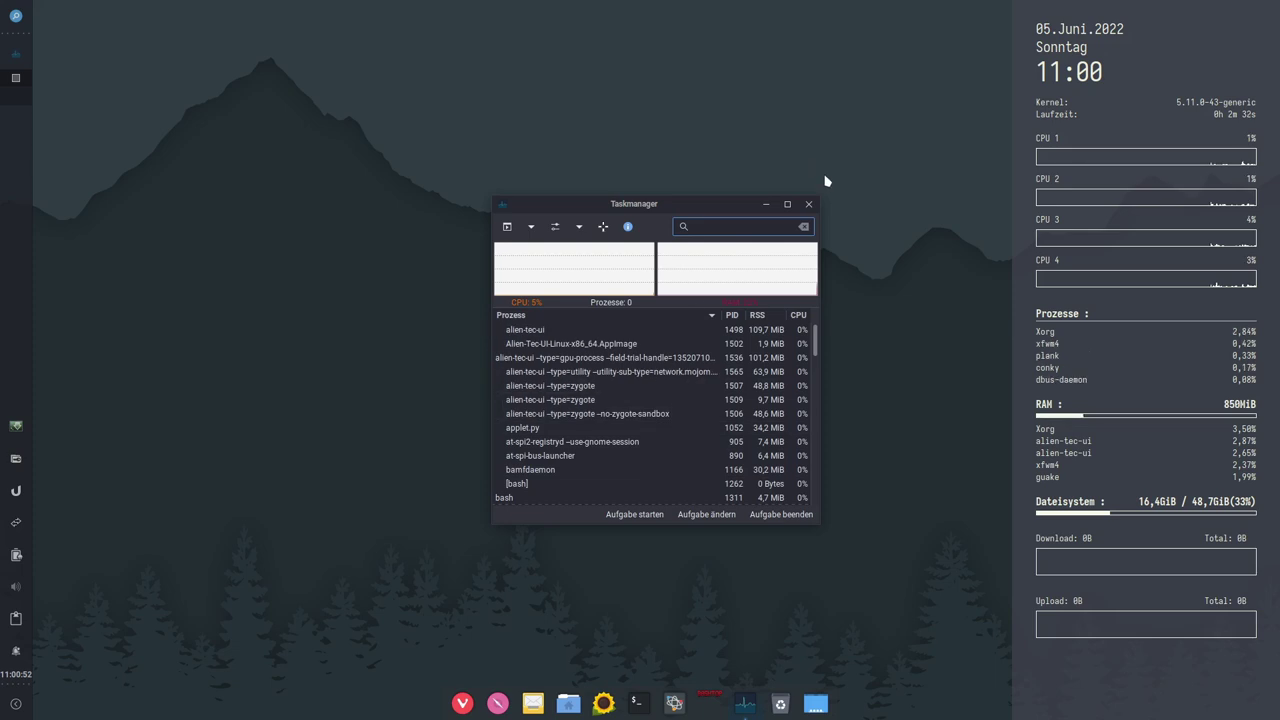
pyautogui.click(789, 205)
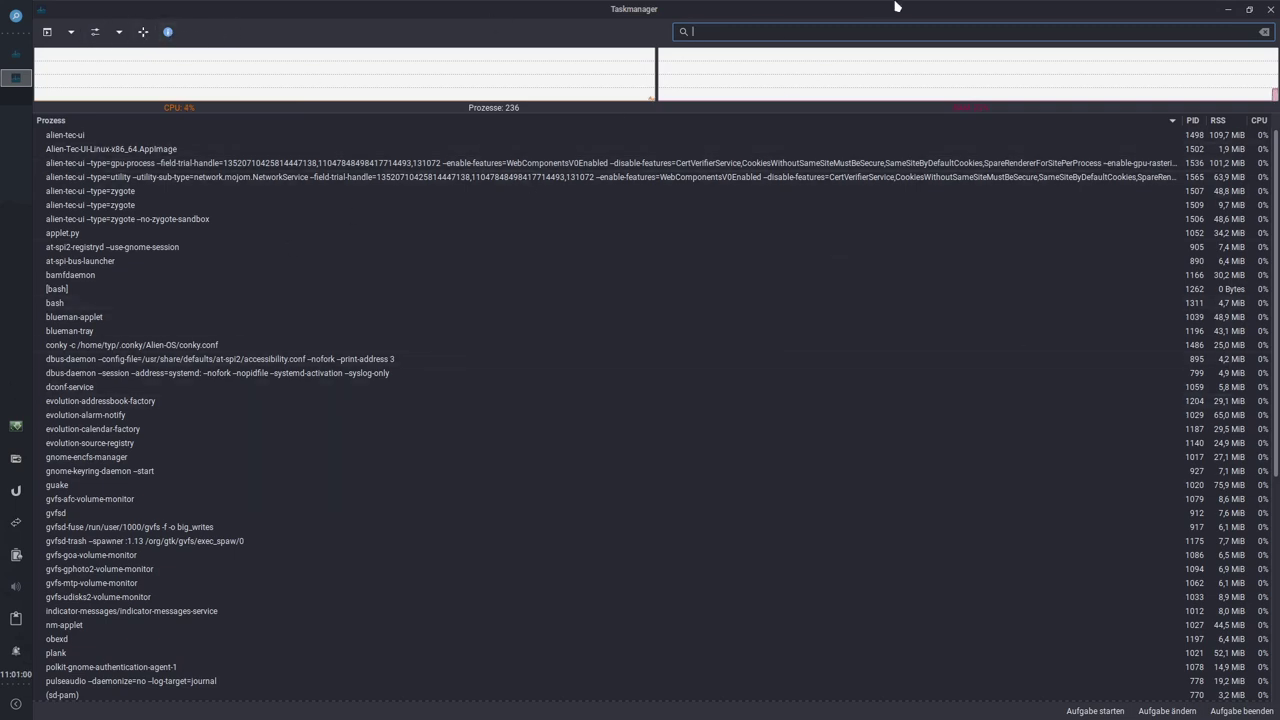
pyautogui.click(1267, 8)
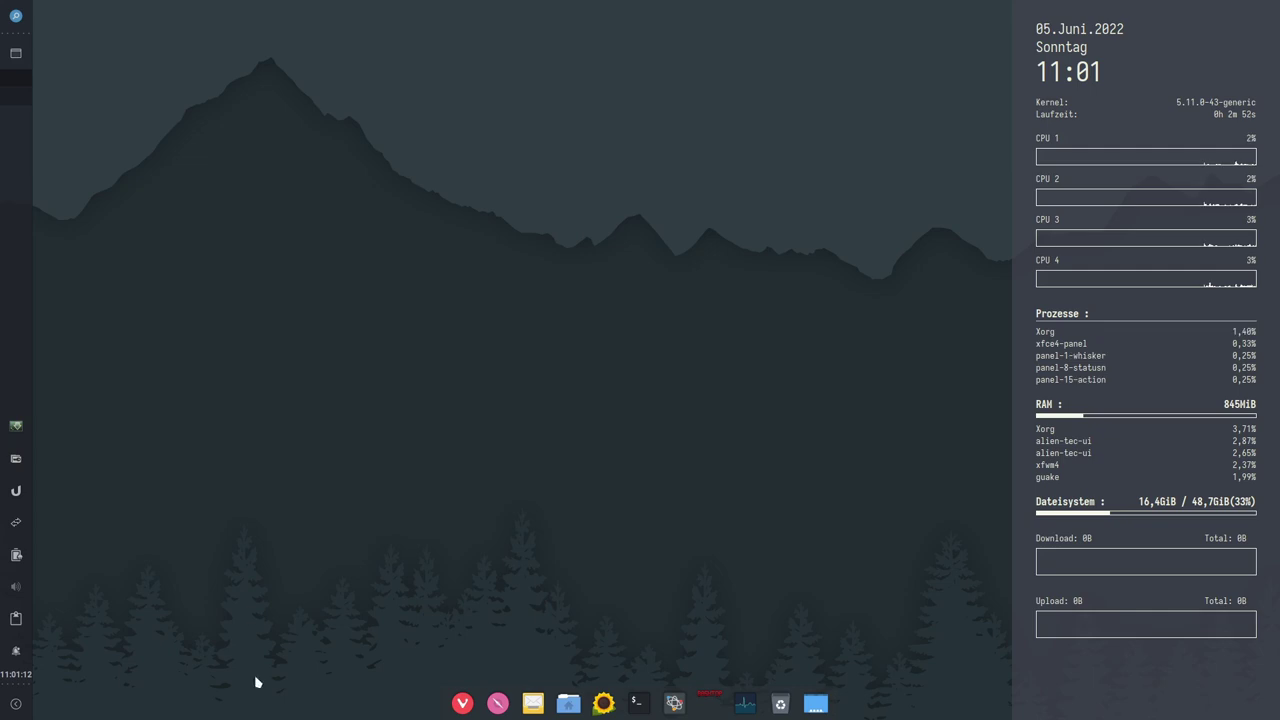
# Step: Log out via Abmelden and log back in with the account password
pyautogui.click(16, 703)
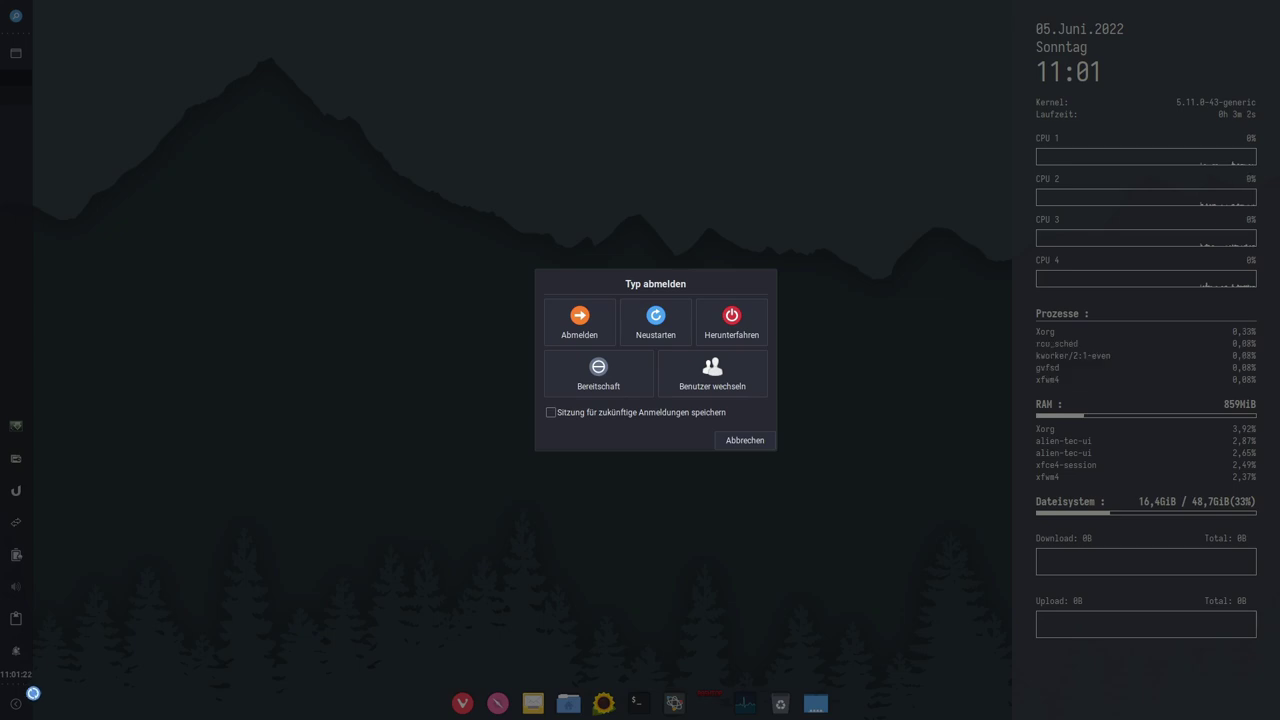
pyautogui.click(566, 332)
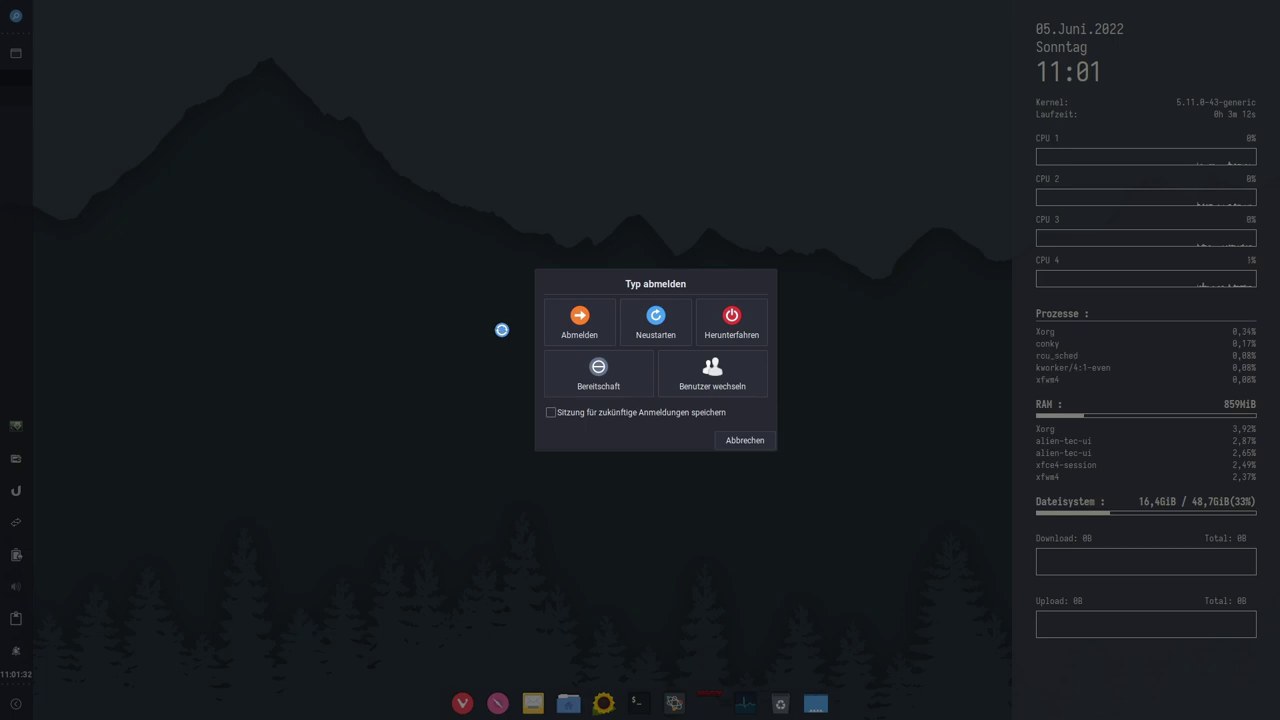
pyautogui.click(579, 320)
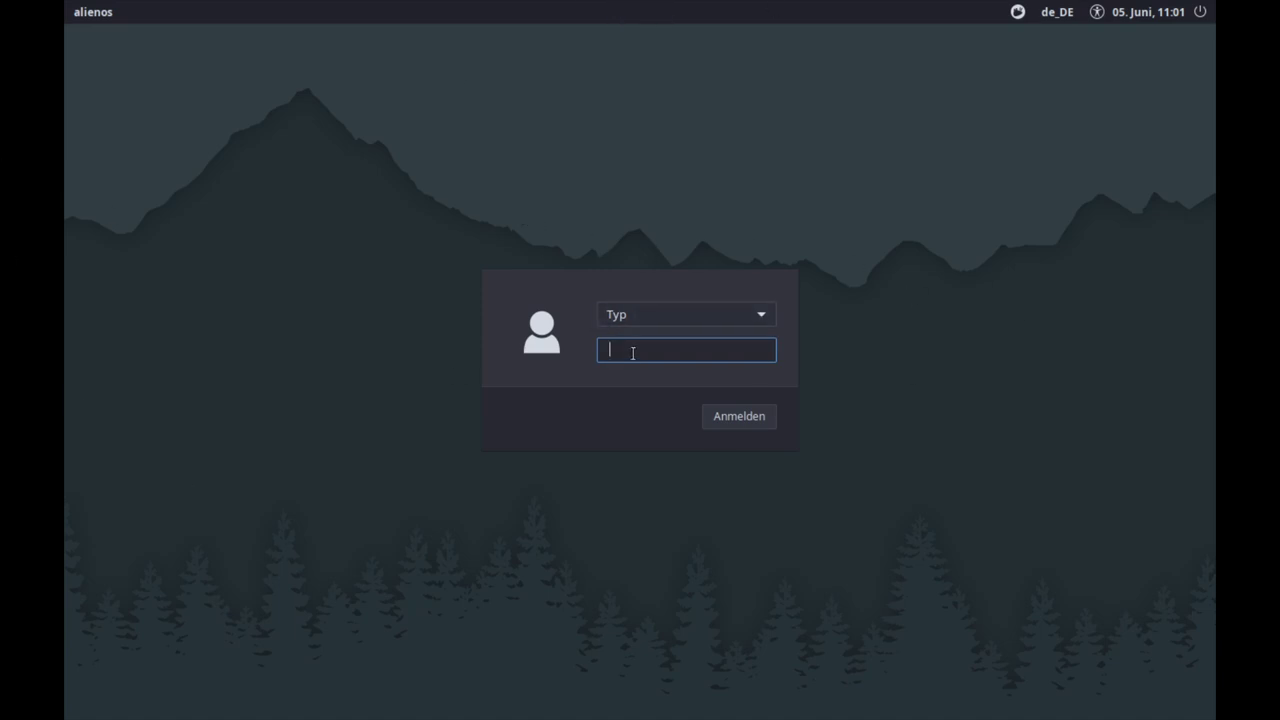
pyautogui.write('•••')
pyautogui.press('Return')
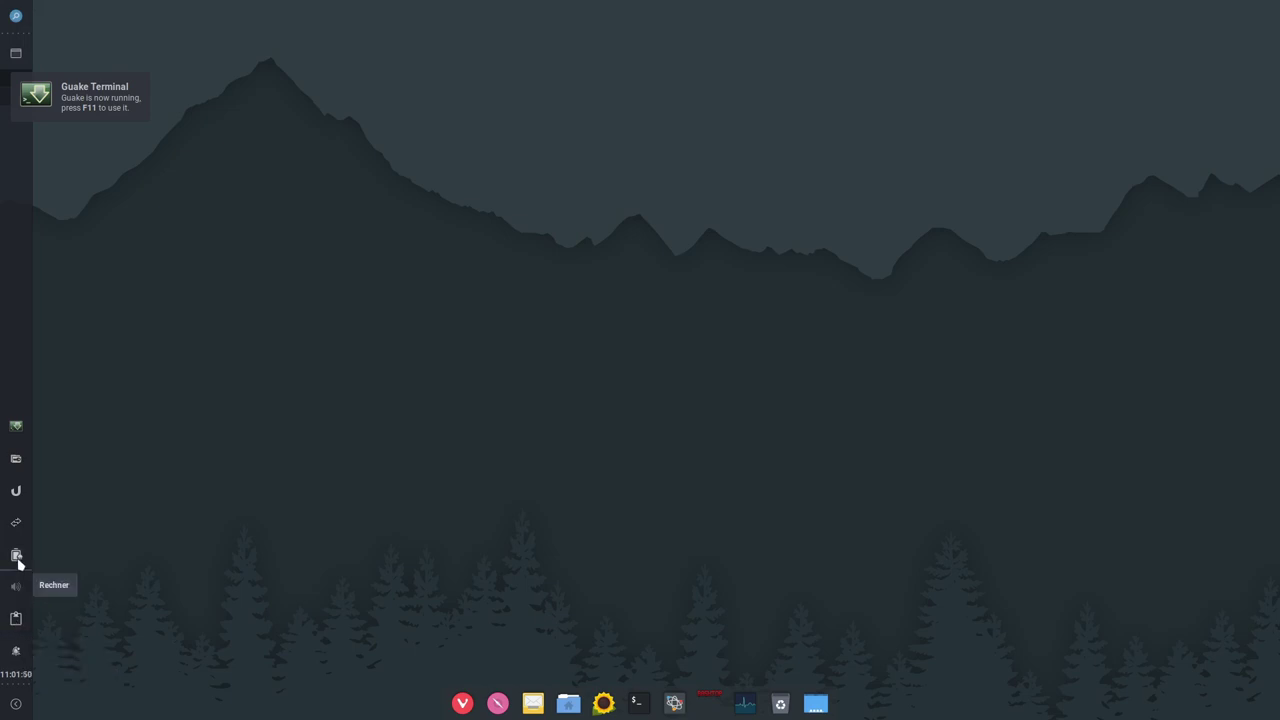
# Step: Open and dismiss the power-manager tray menu, then open the ulauncher tray menu
pyautogui.click(18, 563)
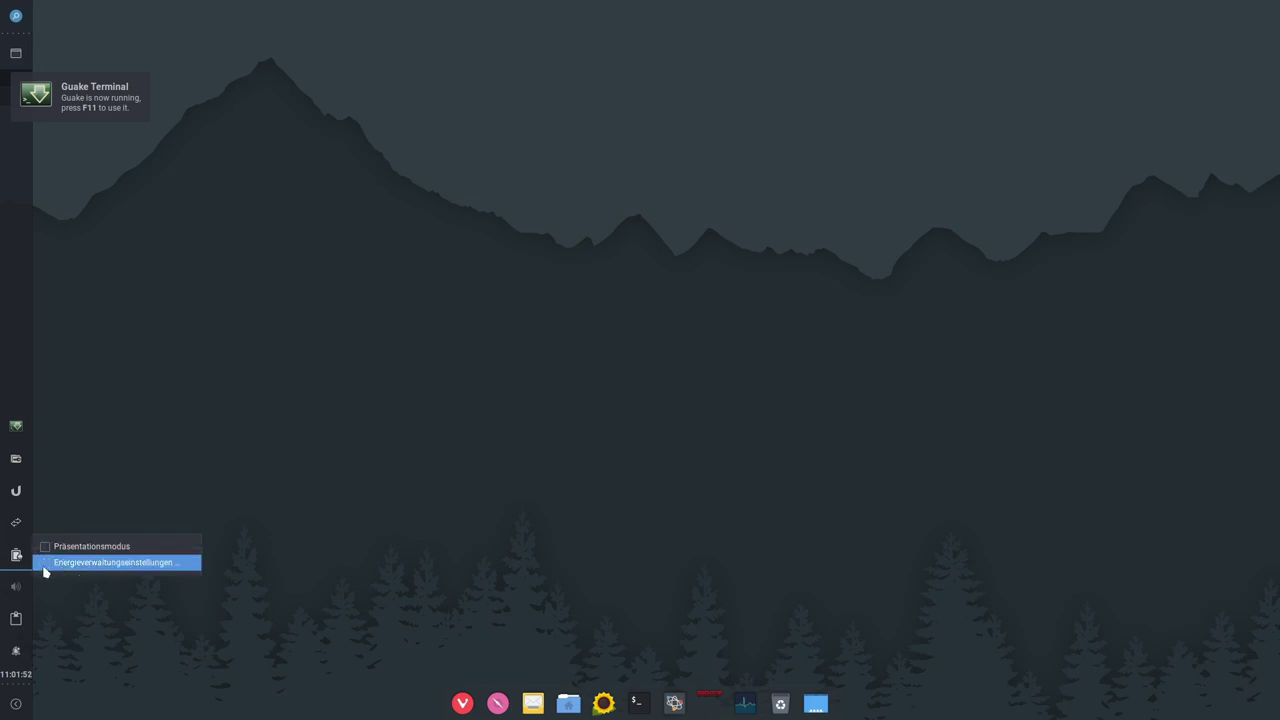
pyautogui.click(206, 623)
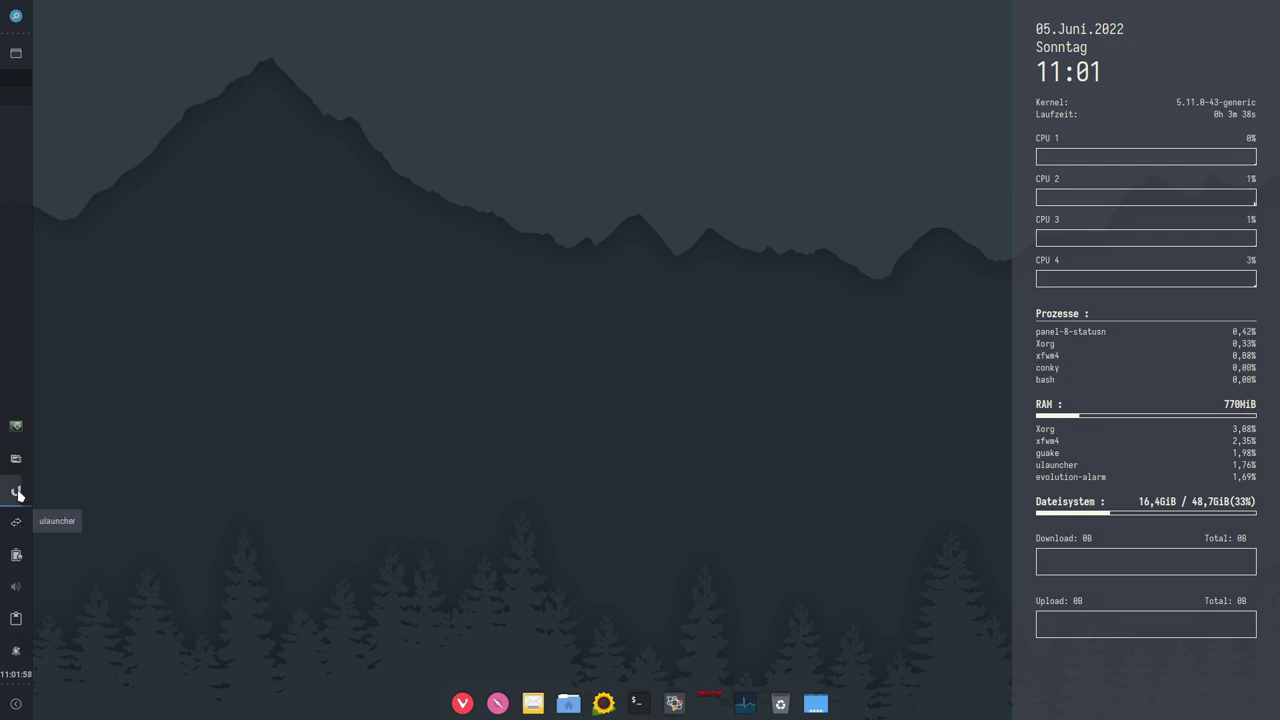
pyautogui.click(17, 492)
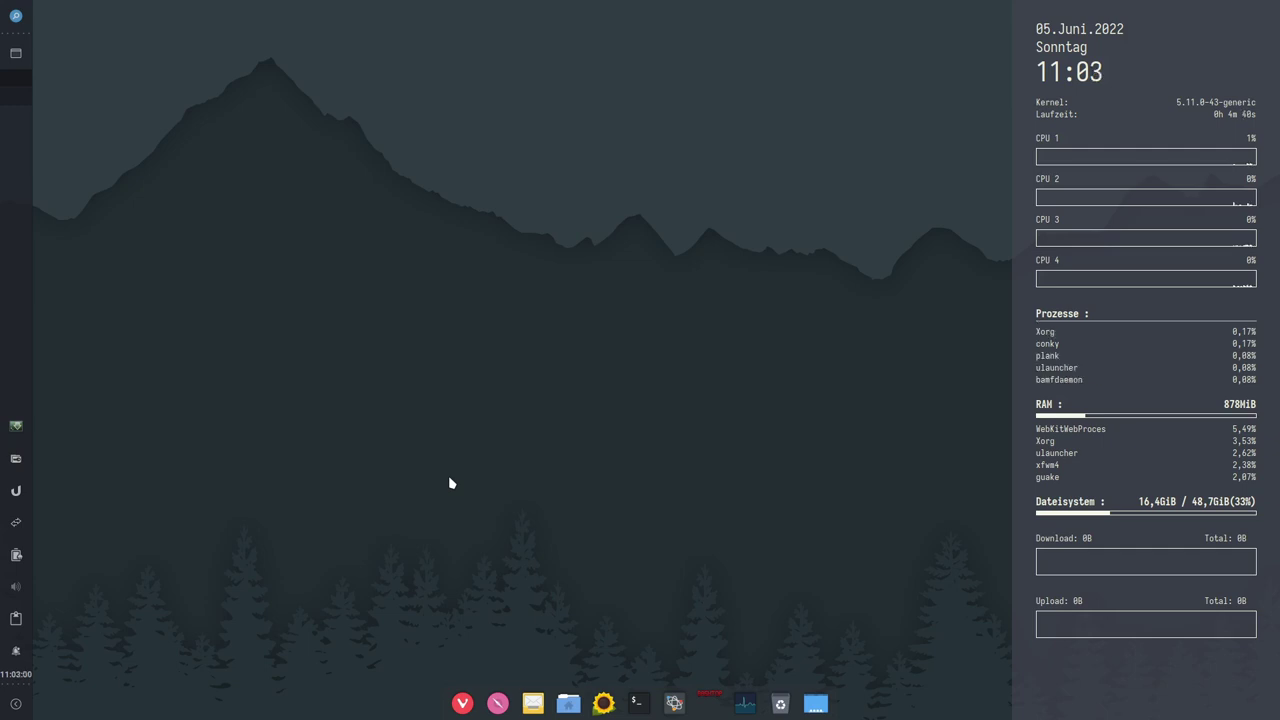
# Step: Bring up the empty ulauncher search box with Ctrl+Space
pyautogui.hotkey('alt', 'space')
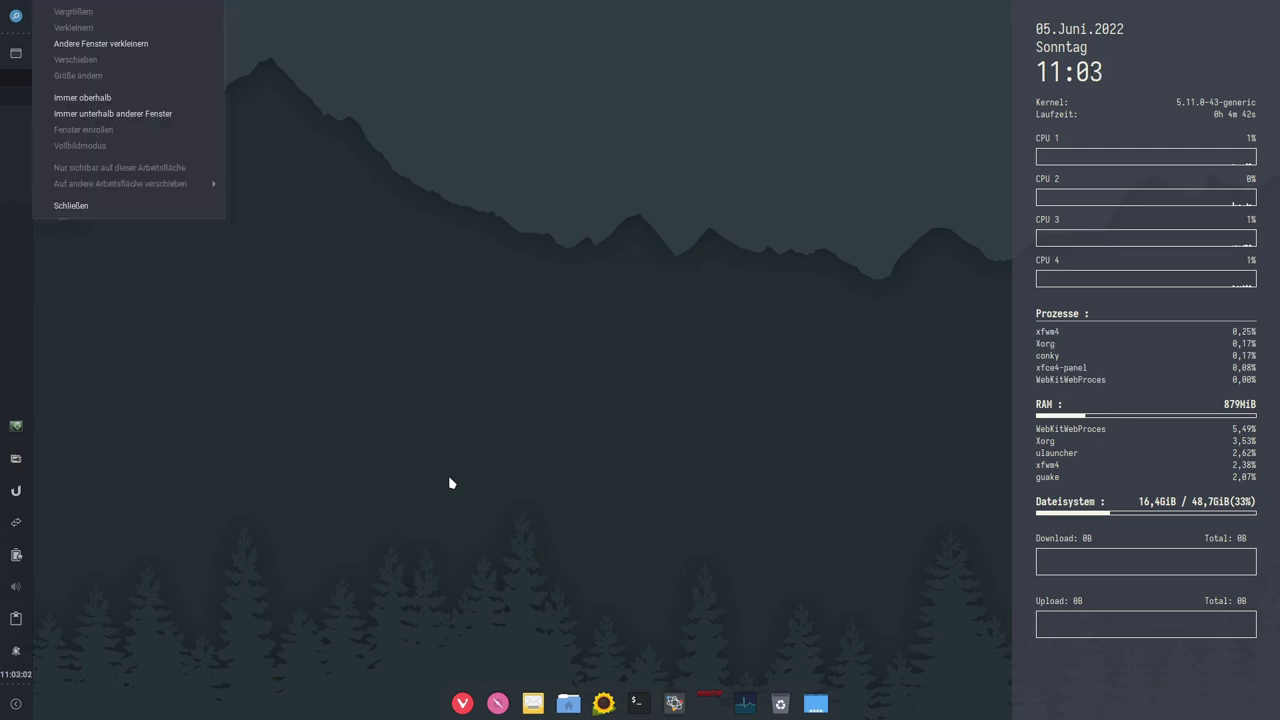
pyautogui.press('Escape')
pyautogui.hotkey('ctrl', 'space')
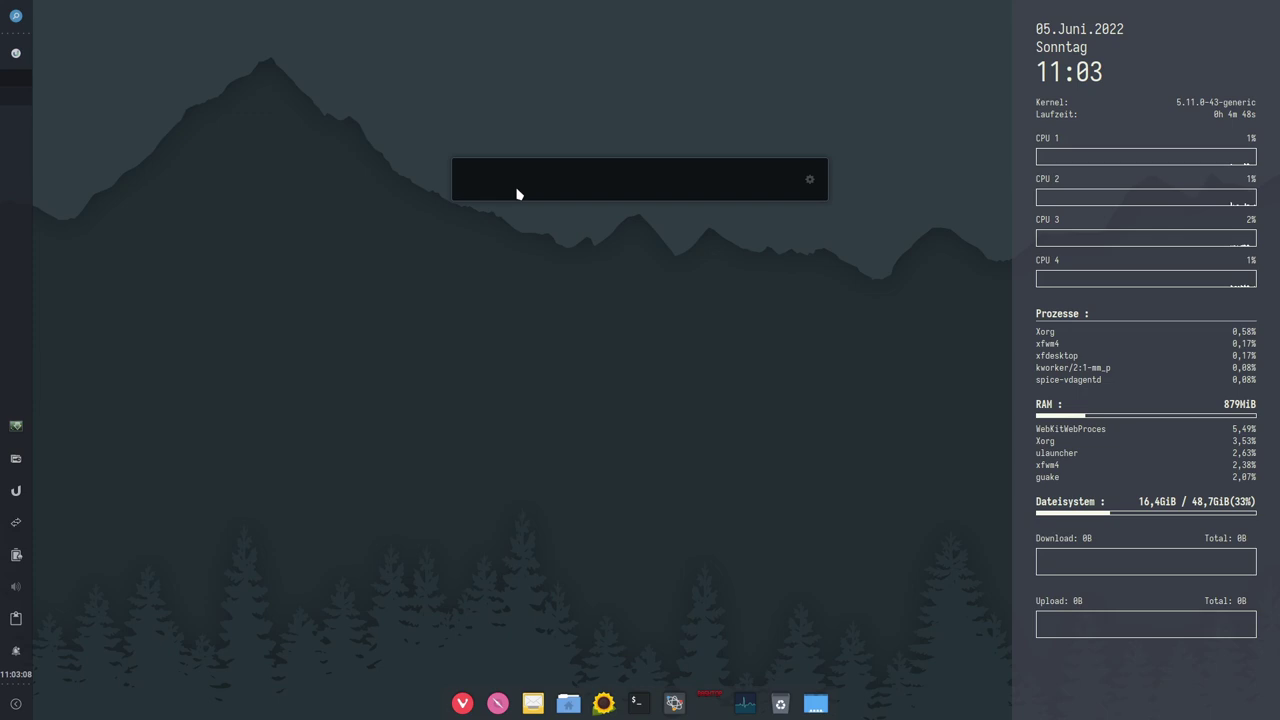
pyautogui.write('writer')
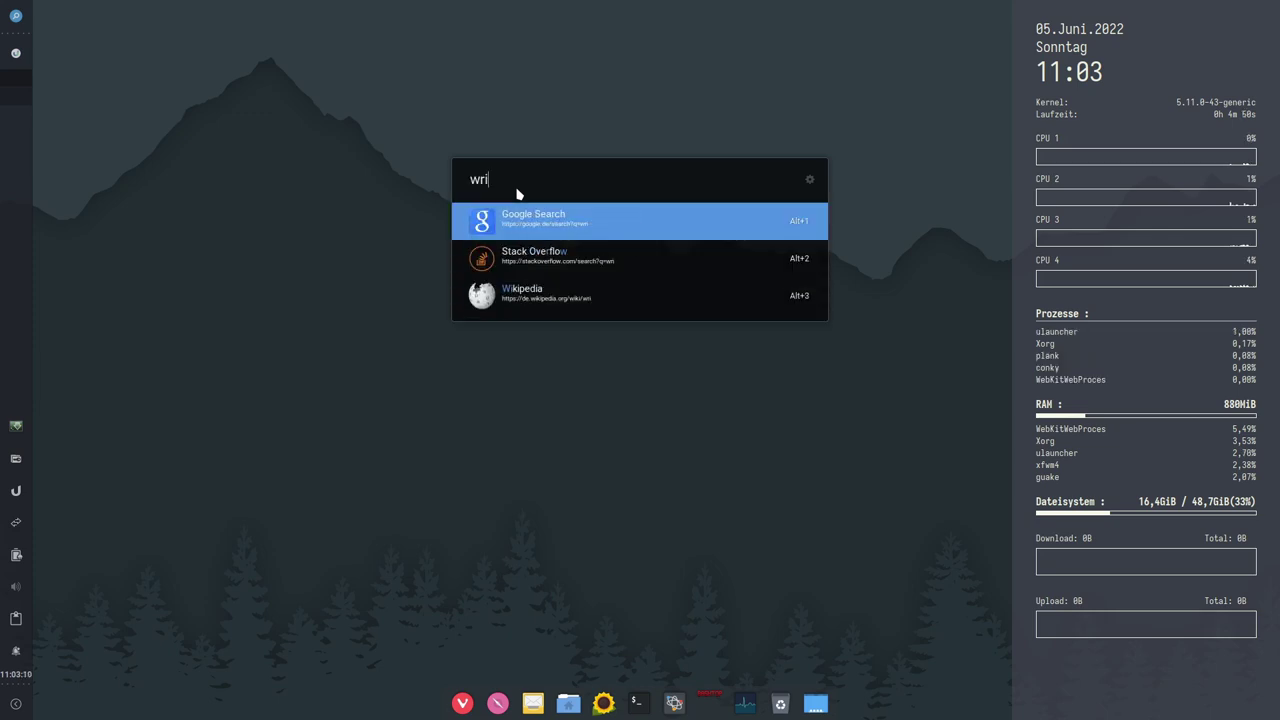
pyautogui.press('BackSpace')
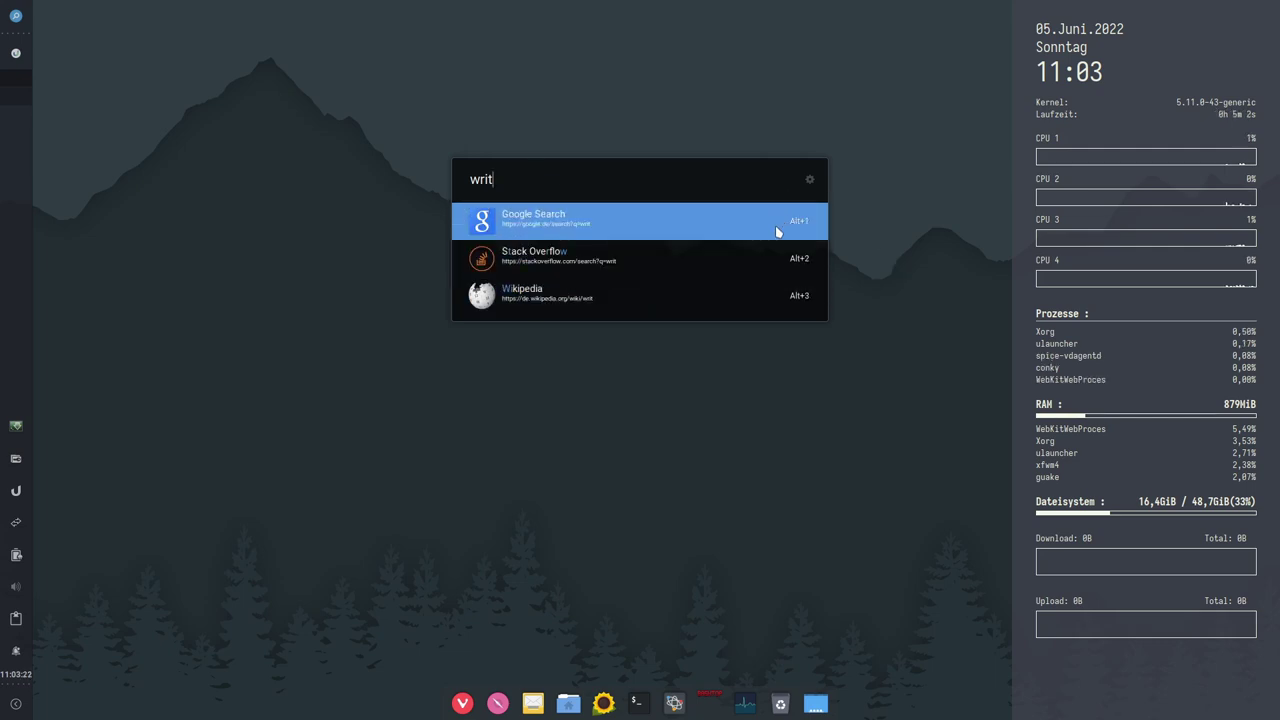
pyautogui.tripleClick(649, 179)
pyautogui.press('BackSpace')
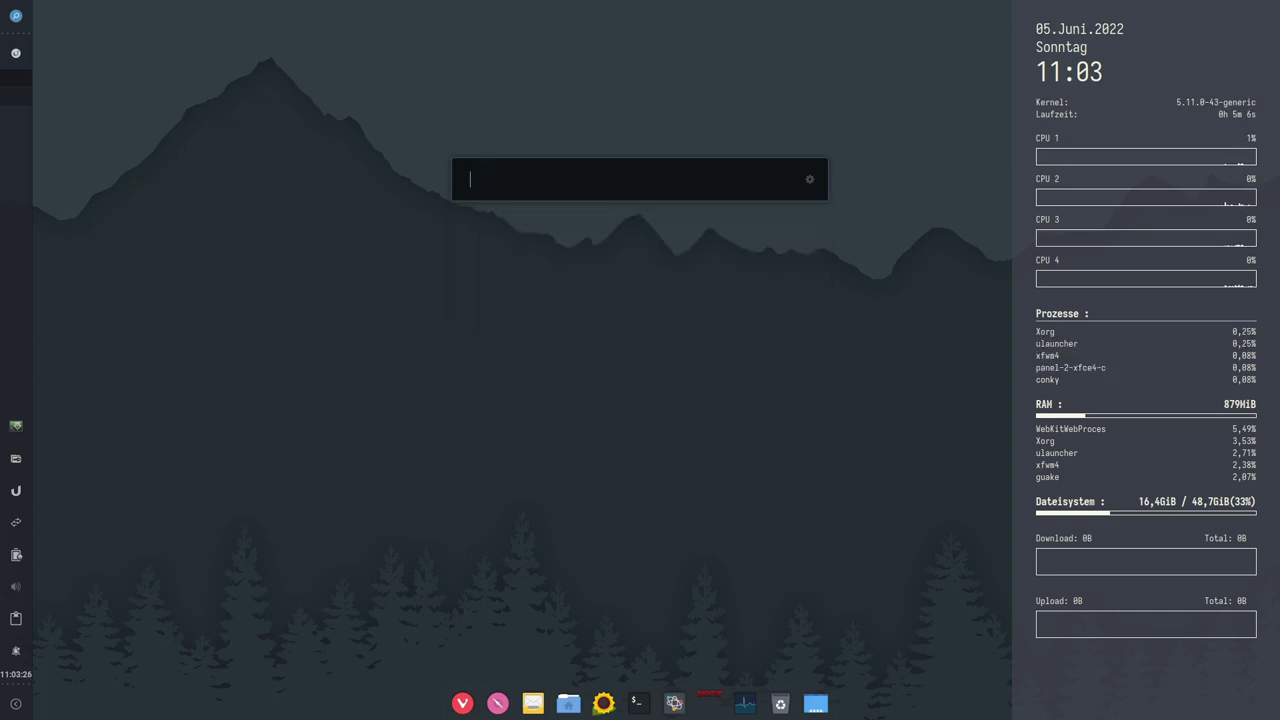
pyautogui.write('E-')
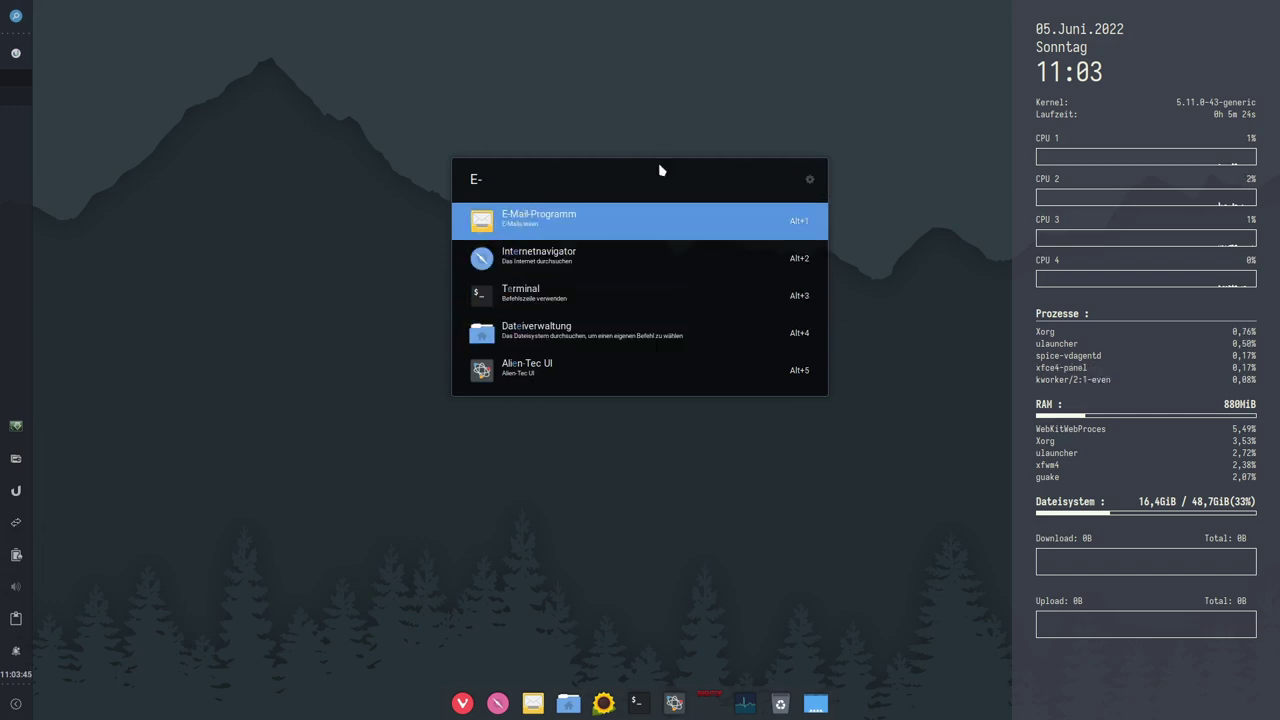
pyautogui.press('Escape')
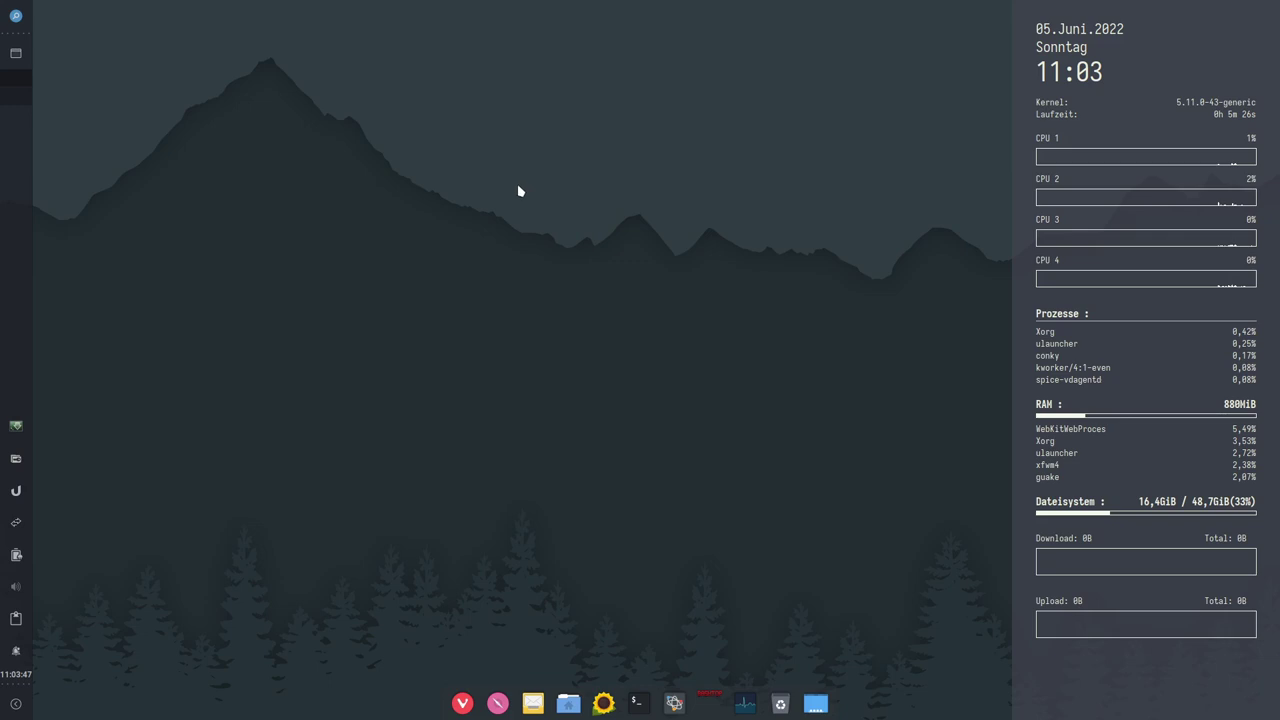
pyautogui.hotkey('ctrl', 'space')
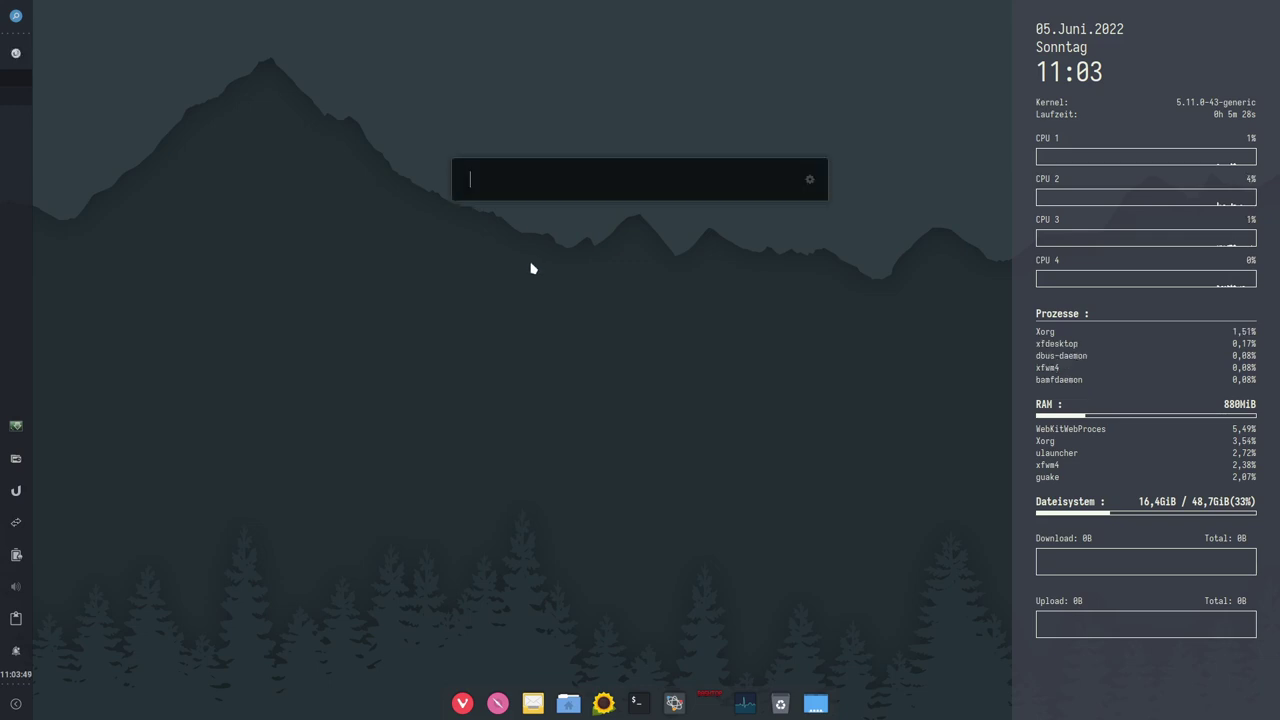
pyautogui.write('kbdflake')
pyautogui.press('BackSpace')
pyautogui.press('BackSpace')
pyautogui.press('BackSpace')
pyautogui.press('BackSpace')
pyautogui.press('BackSpace')
pyautogui.press('BackSpace')
pyautogui.press('BackSpace')
pyautogui.press('BackSpace')
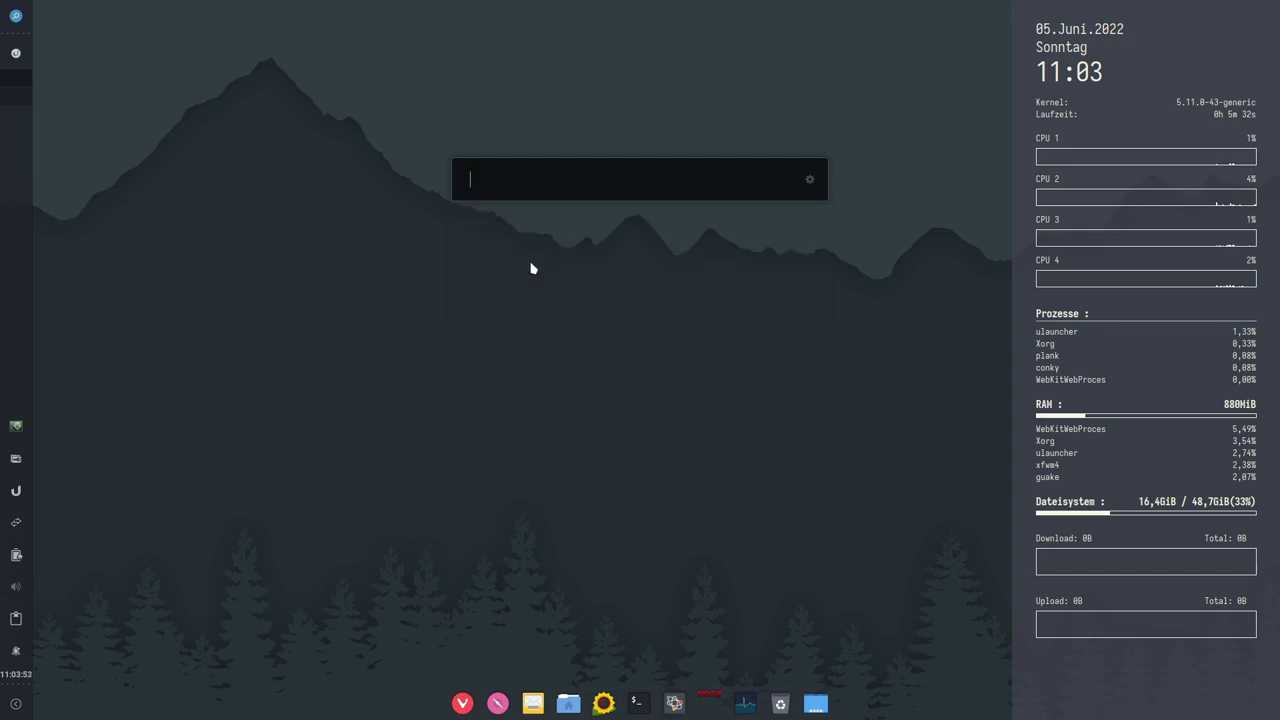
pyautogui.press('Escape')
pyautogui.rightClick(17, 491)
pyautogui.press('Escape')
pyautogui.click(17, 491)
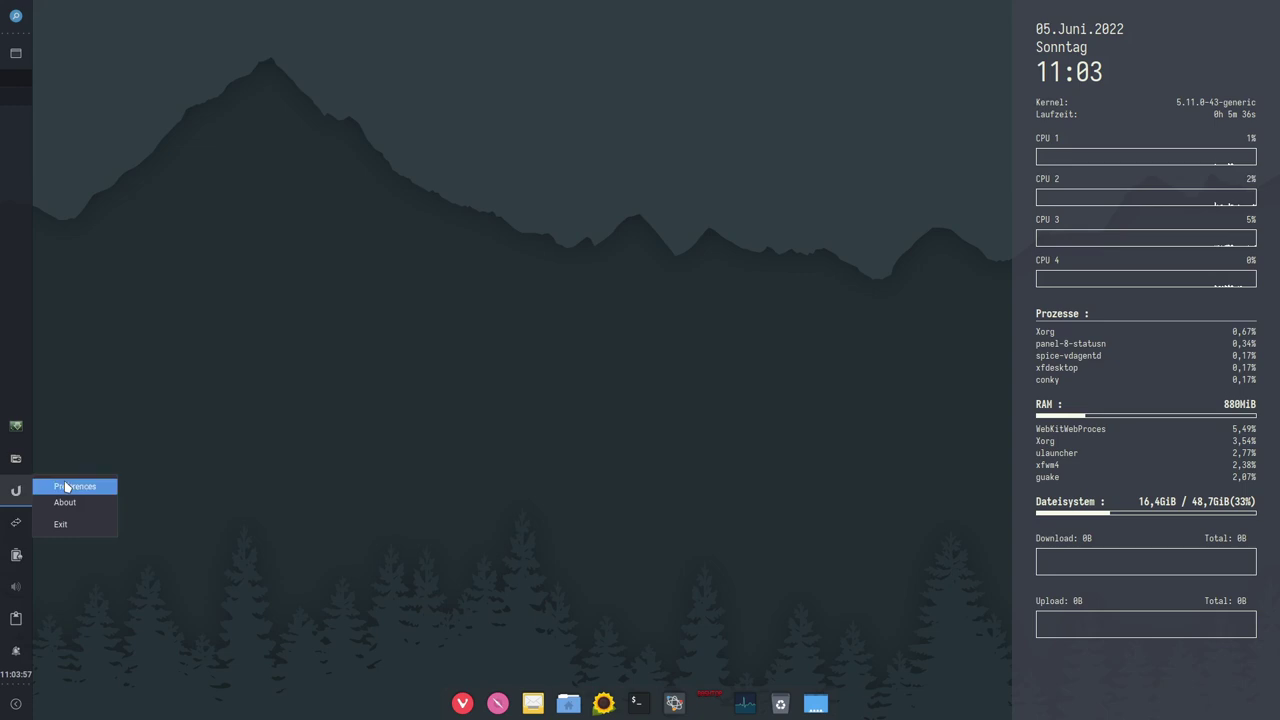
pyautogui.click(70, 486)
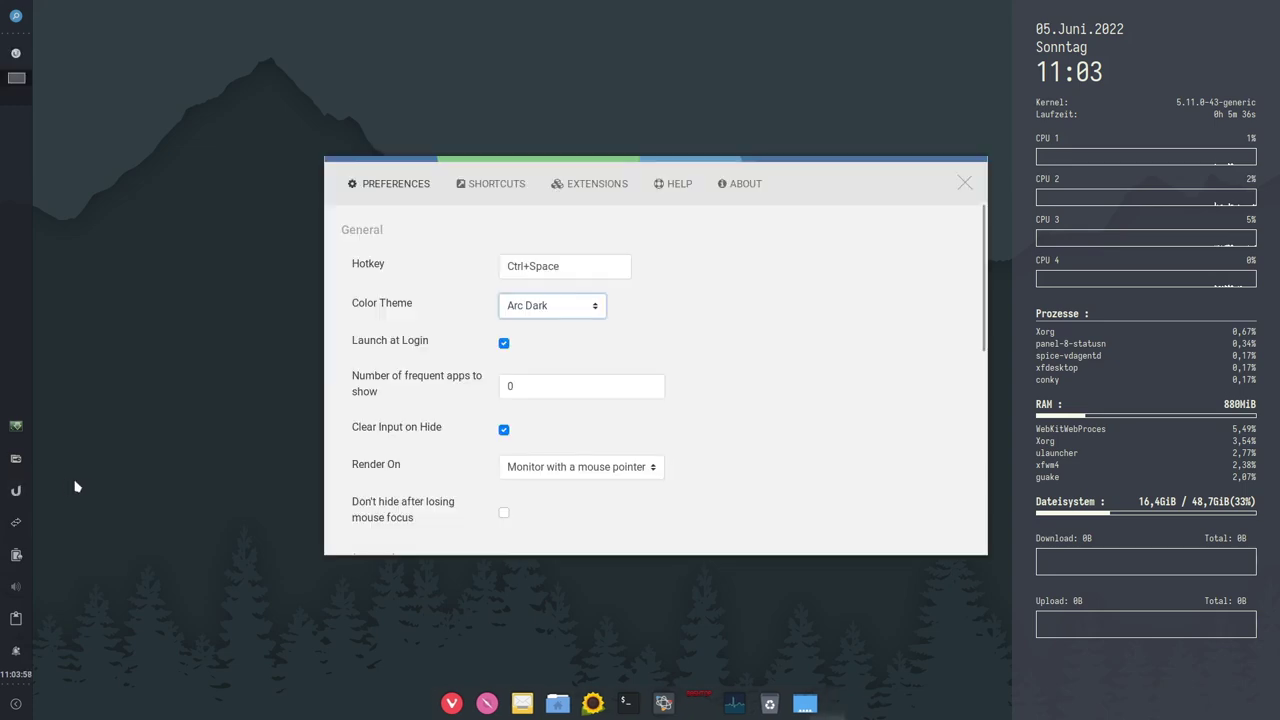
pyautogui.click(577, 185)
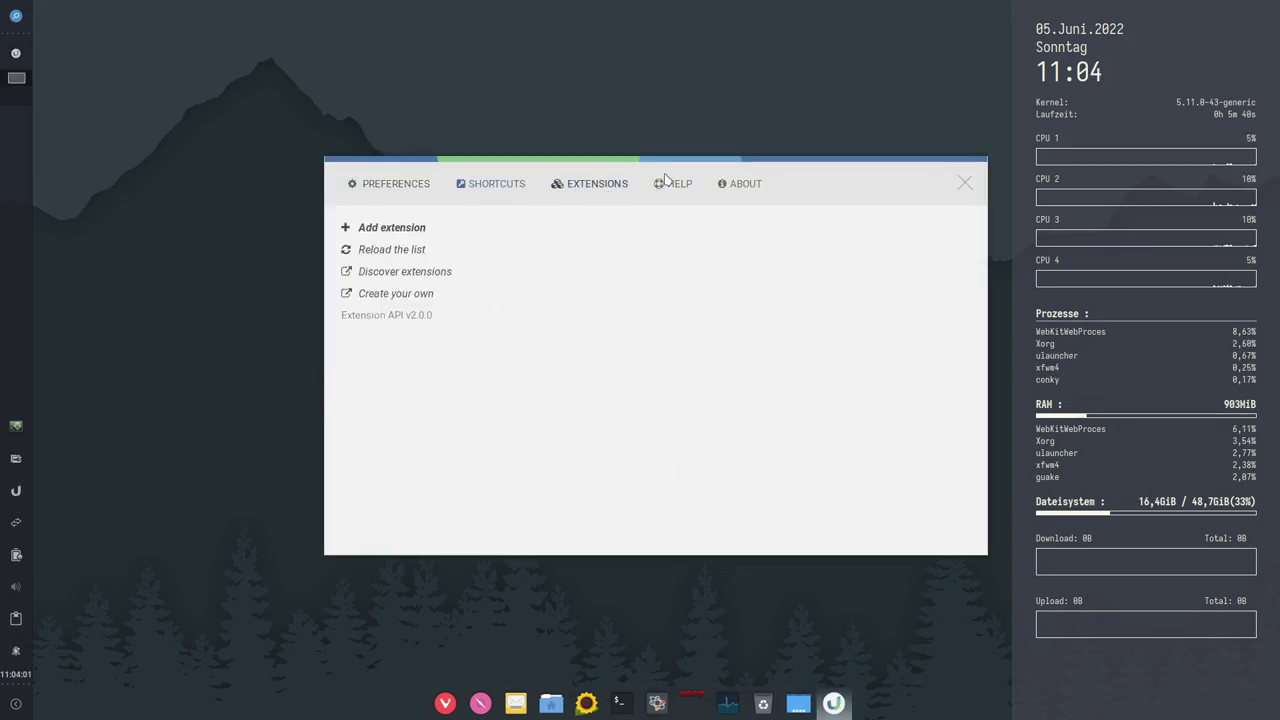
pyautogui.click(392, 186)
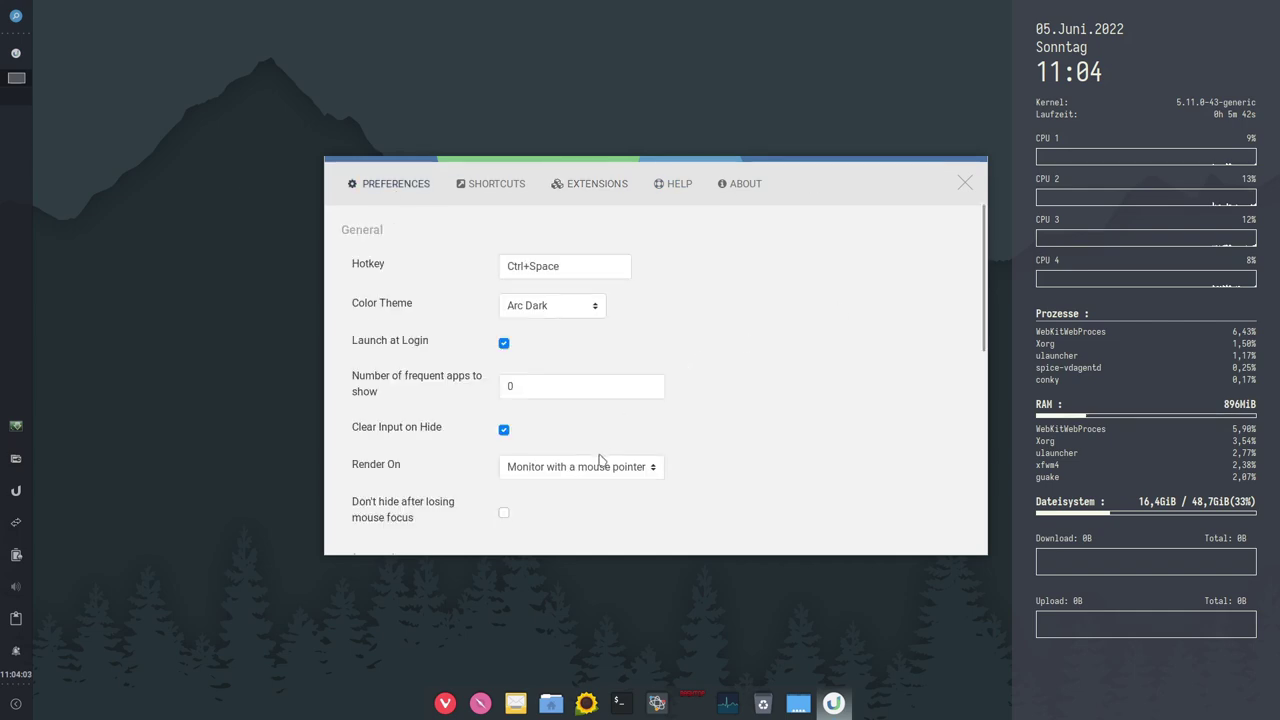
pyautogui.scroll(-4, 720, 440)
pyautogui.scroll(-3, 700, 440)
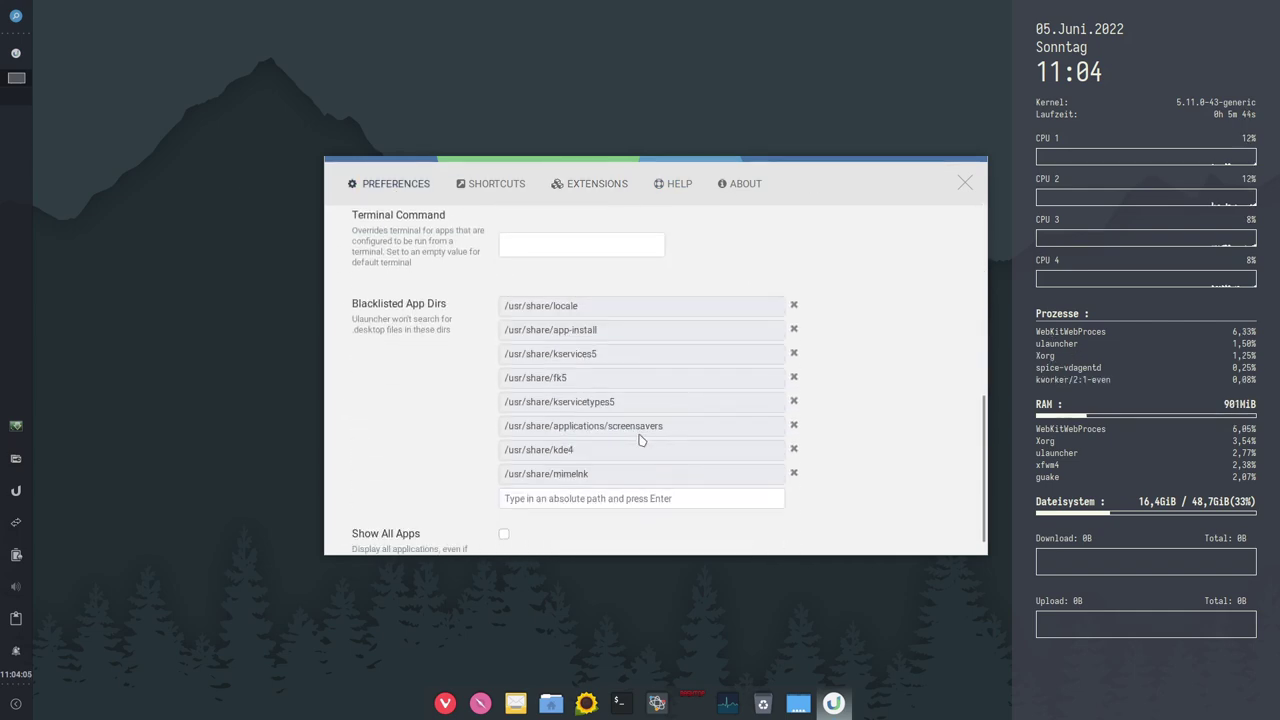
pyautogui.scroll(-1, 350, 403)
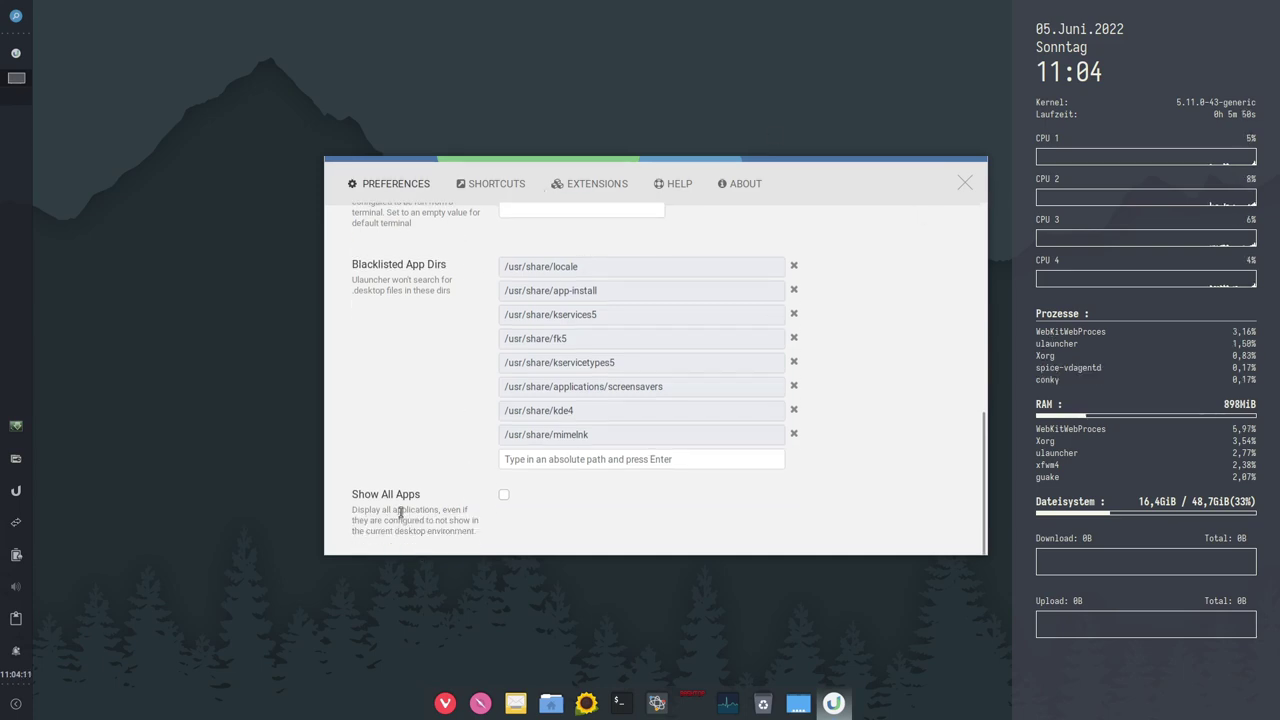
pyautogui.click(965, 182)
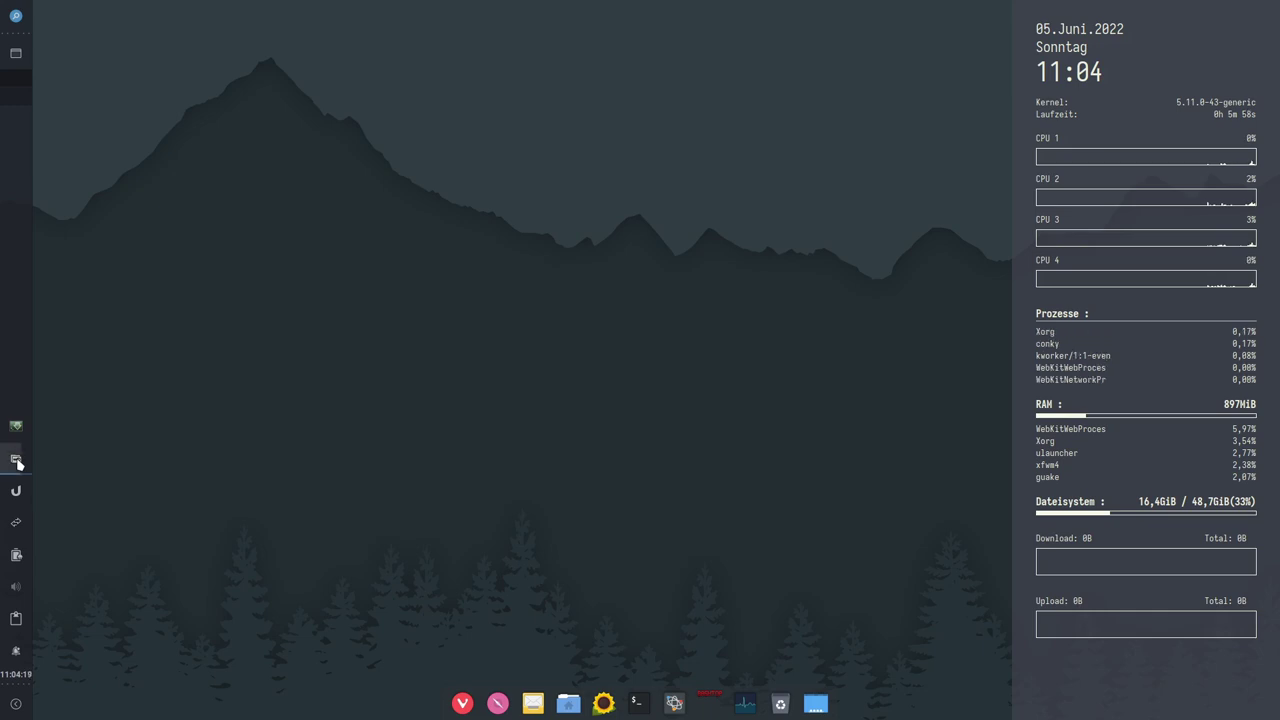
pyautogui.click(17, 461)
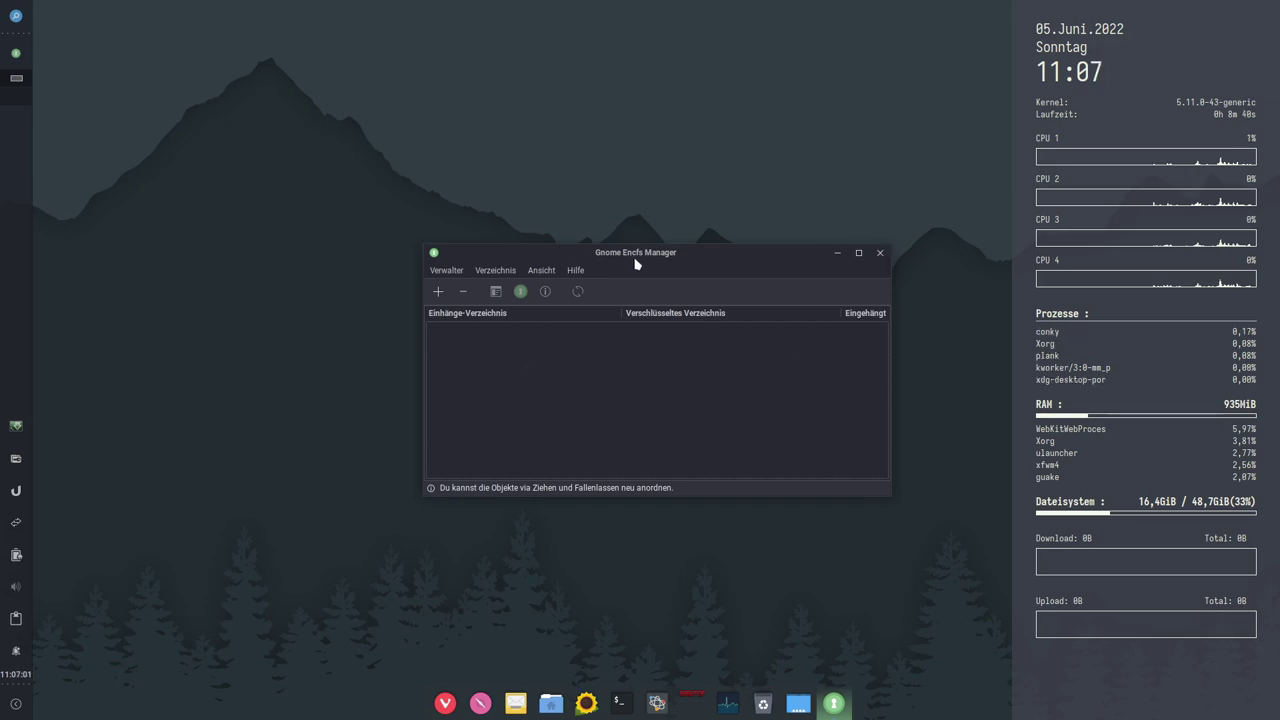
pyautogui.moveTo(635, 262); pyautogui.dragTo(465, 253)
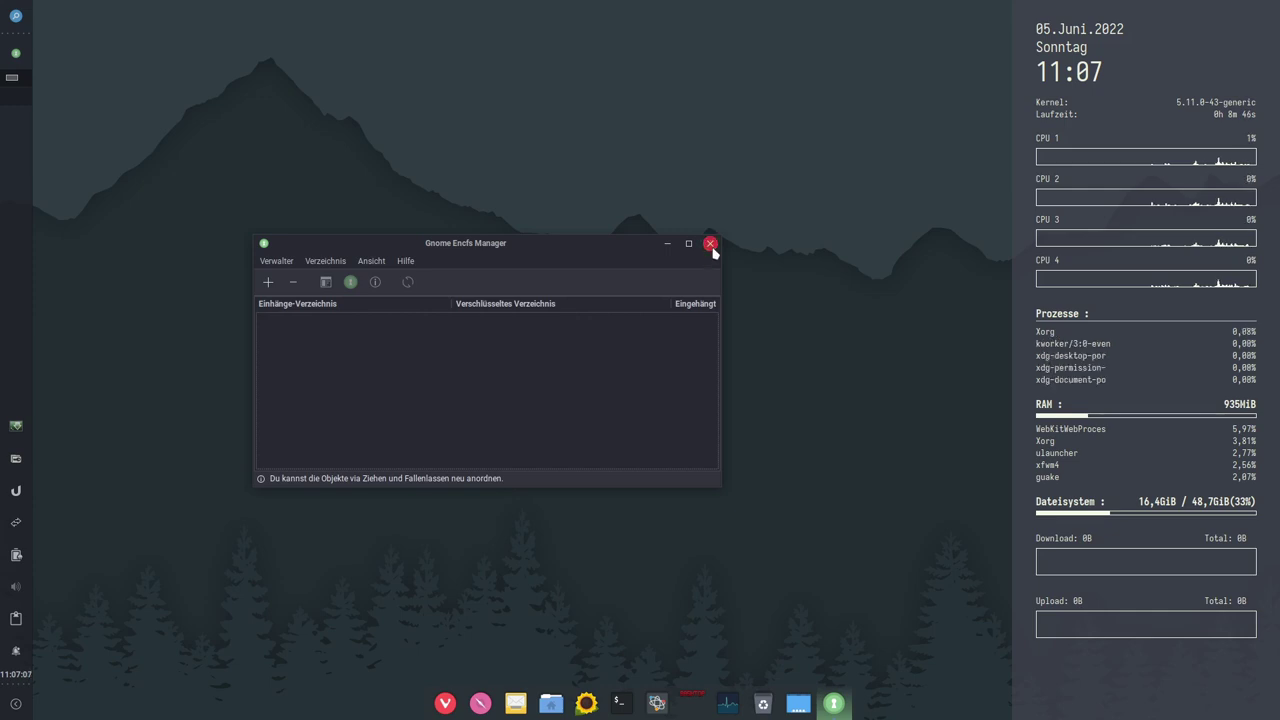
pyautogui.click(710, 244)
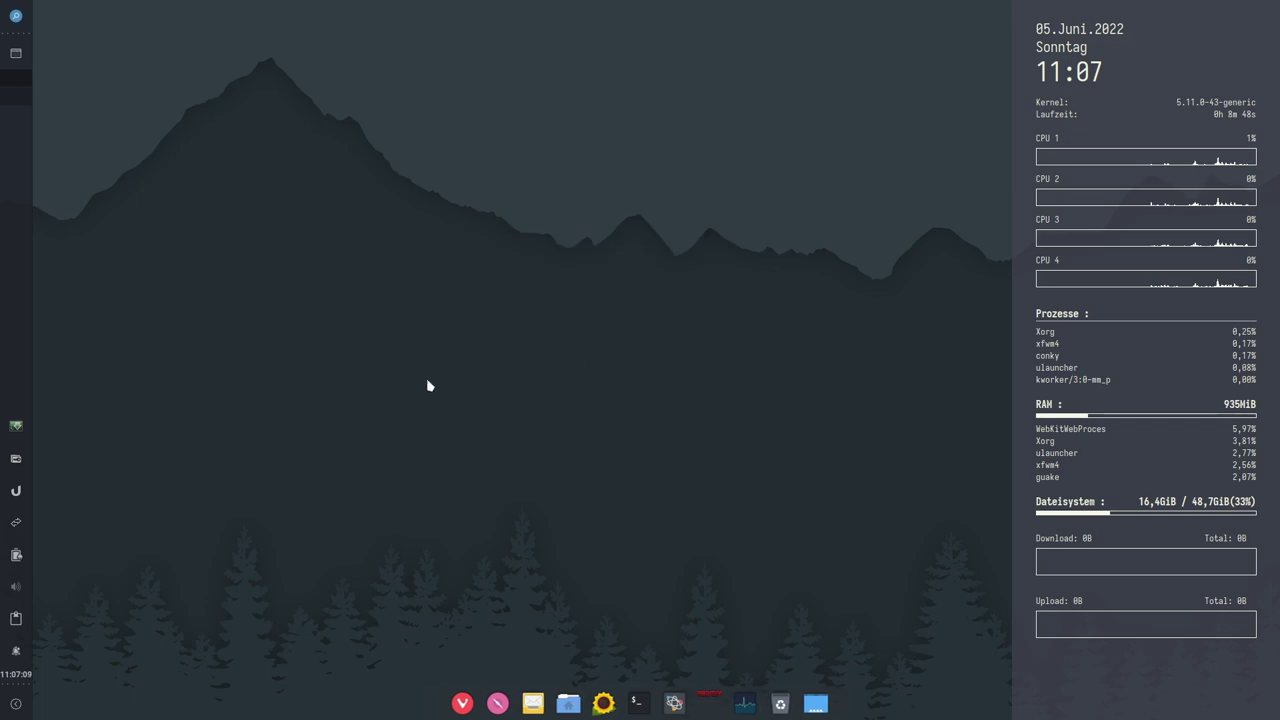
# Step: View Guake's version 3.6.3 info window, then toggle the drop-down terminal open and hidden
pyautogui.click(16, 429)
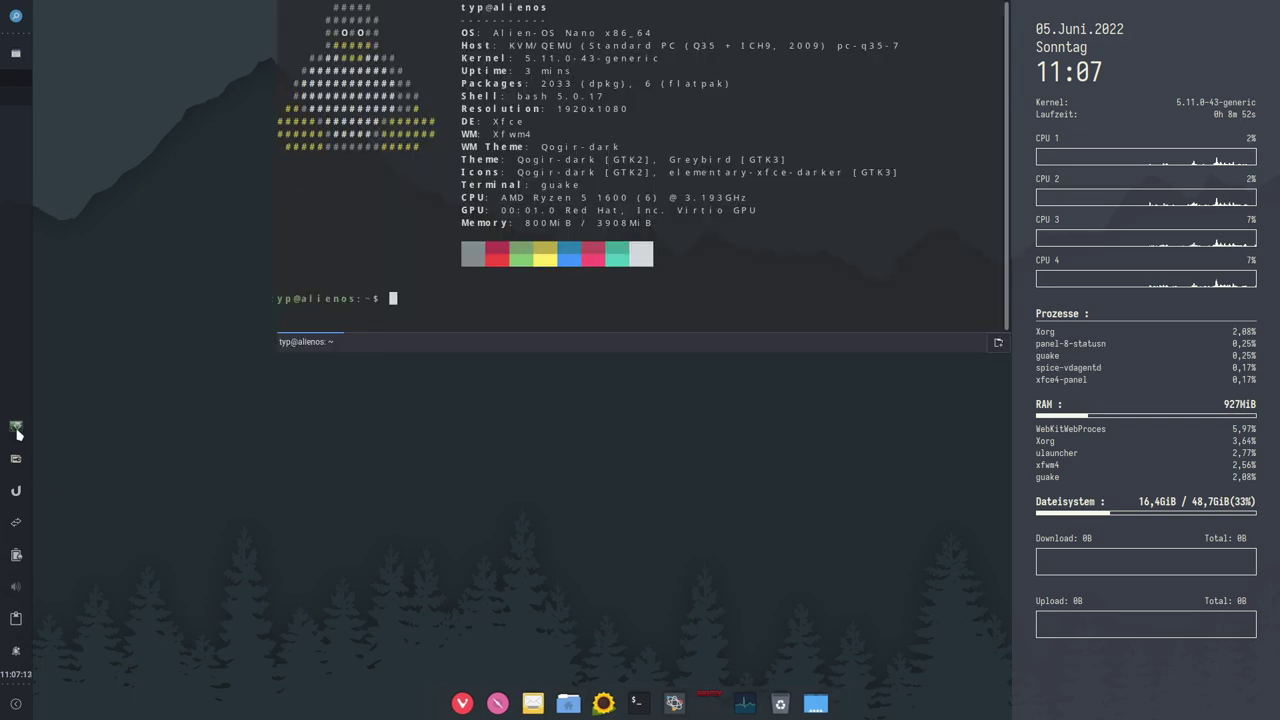
pyautogui.rightClick(16, 429)
pyautogui.click(53, 452)
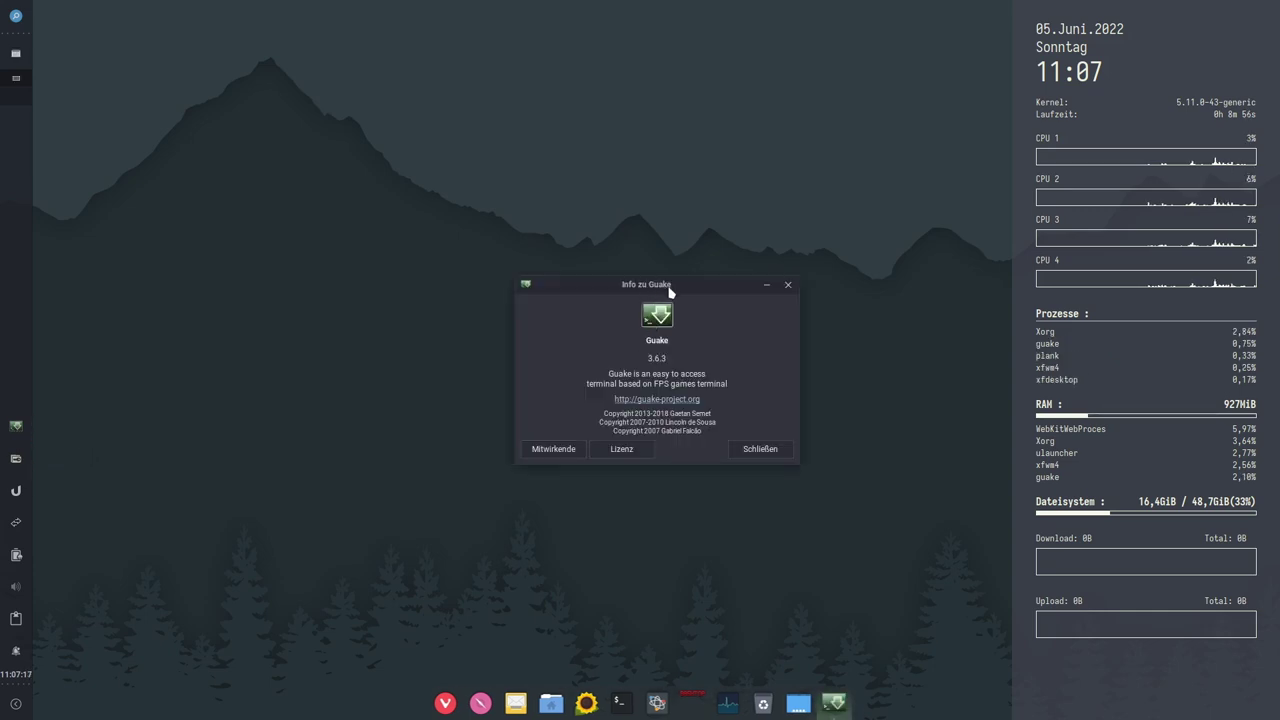
pyautogui.doubleClick(650, 341)
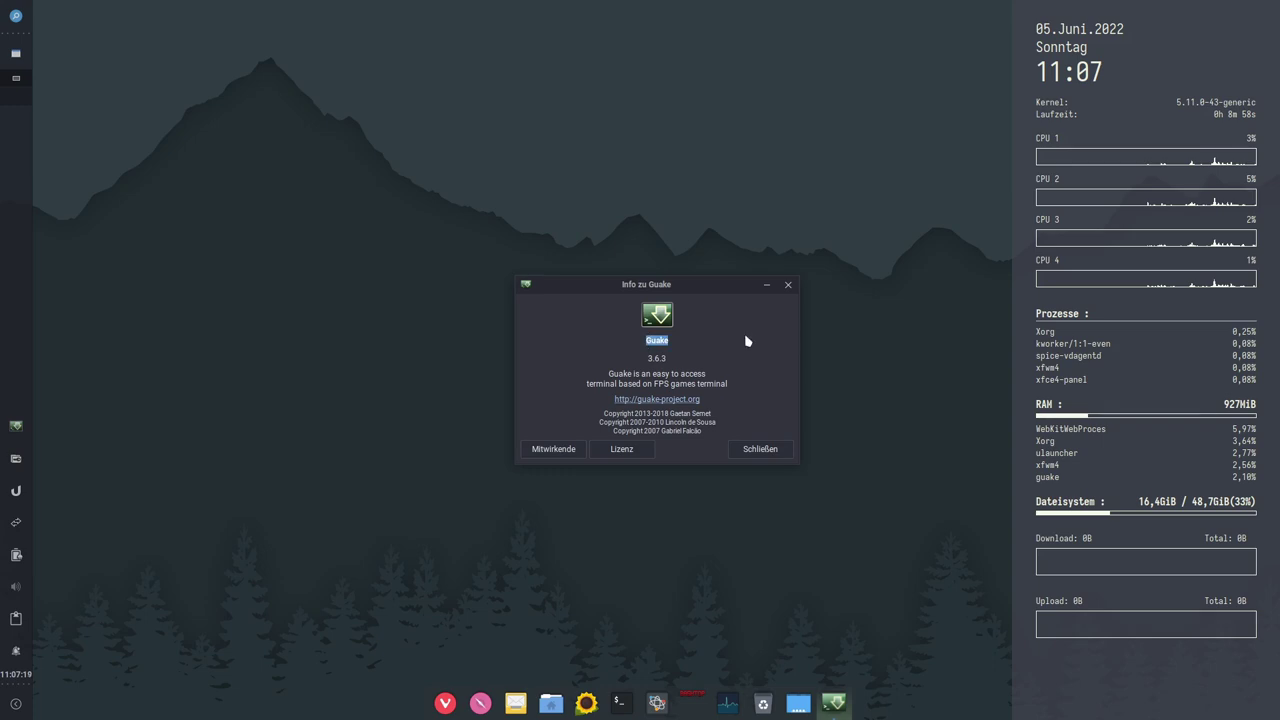
pyautogui.click(788, 284)
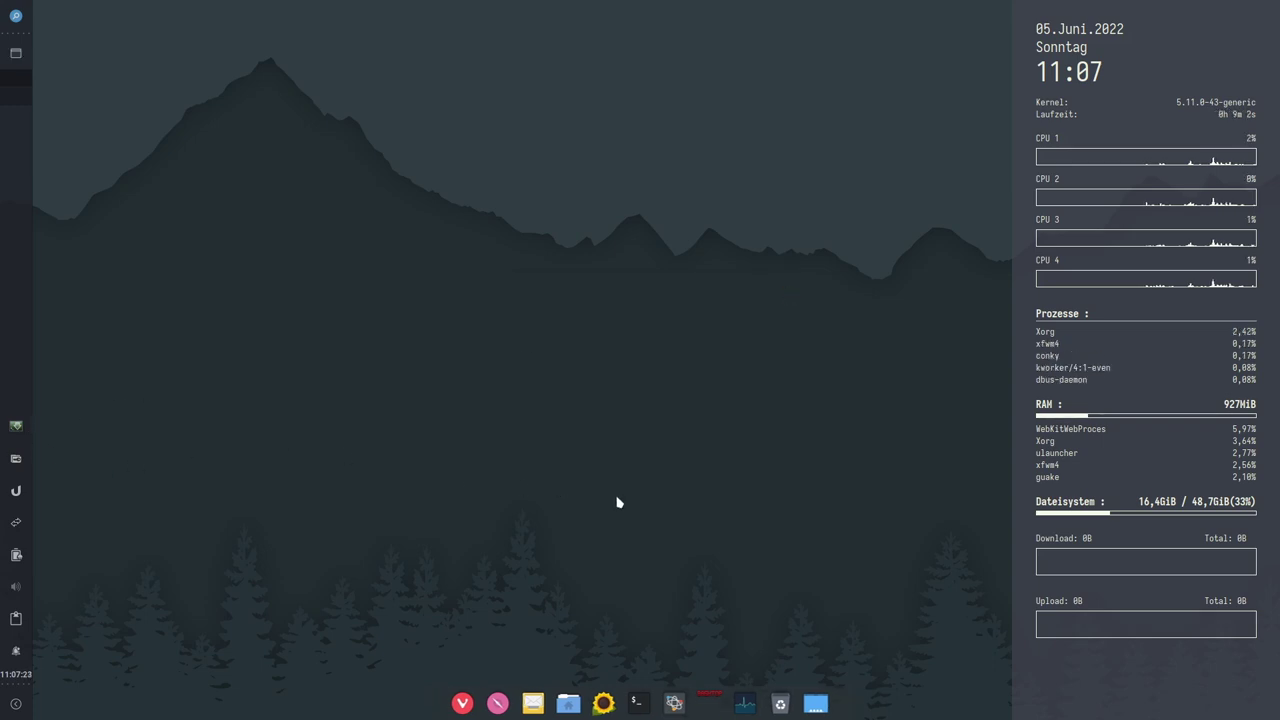
pyautogui.press('F12')
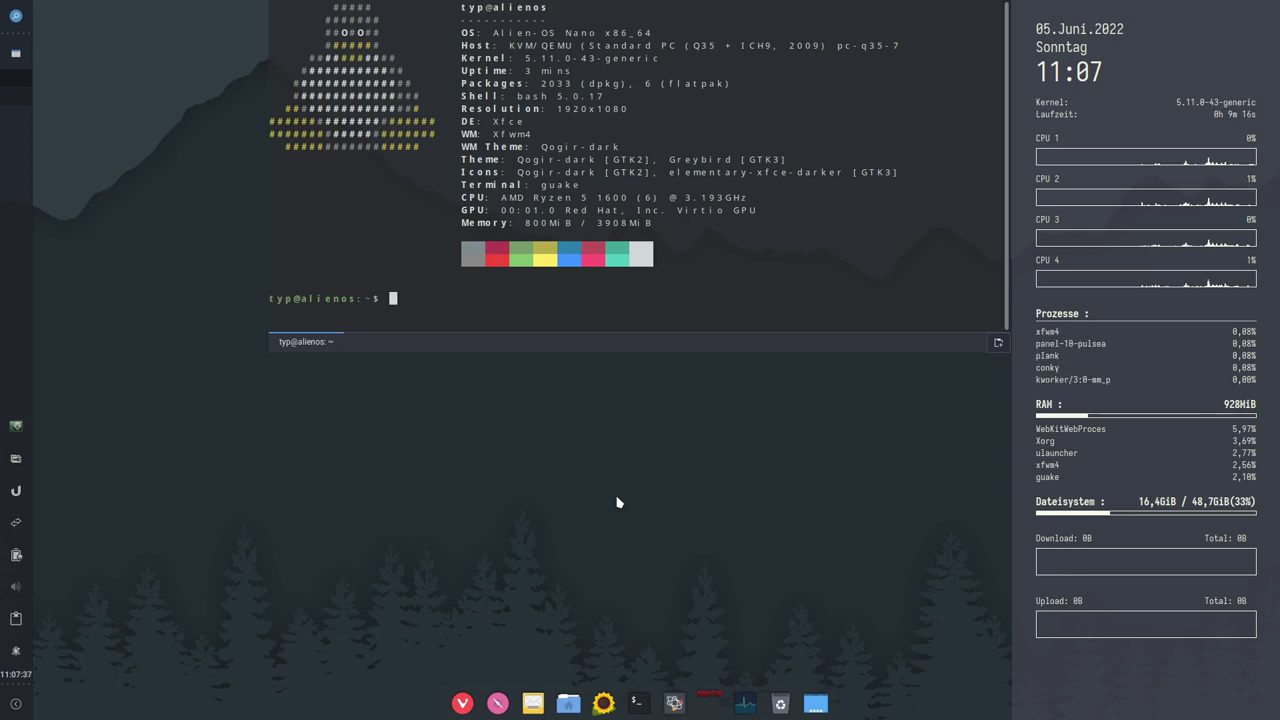
pyautogui.press('F12')
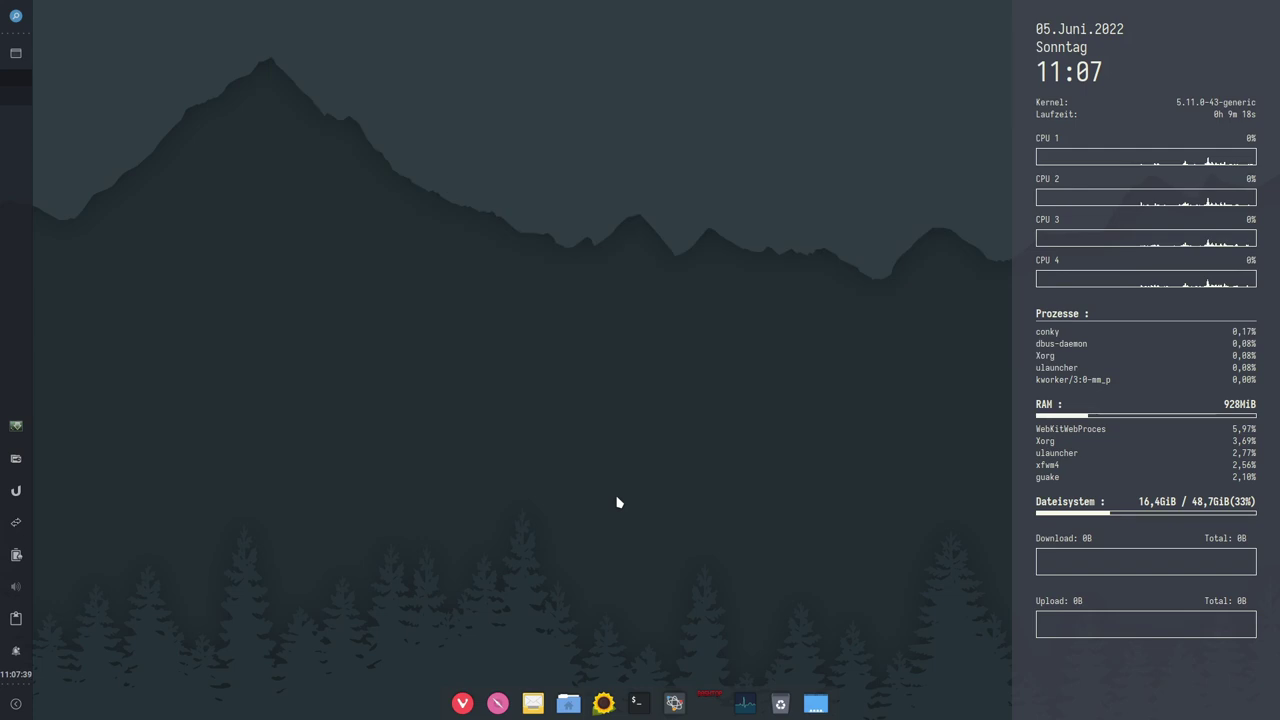
# Step: Run sudo apt update in the Guake terminal with the sudo password, then hide it
pyautogui.press('F12')
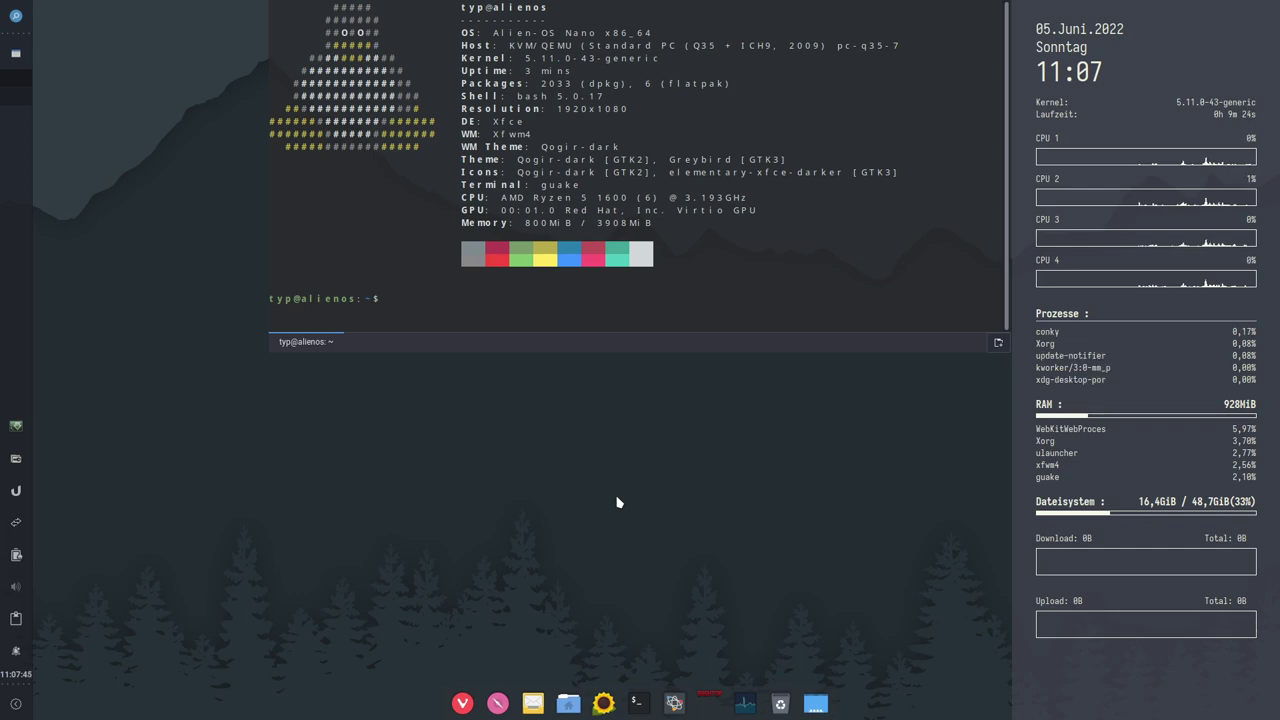
pyautogui.write('do apt ui')
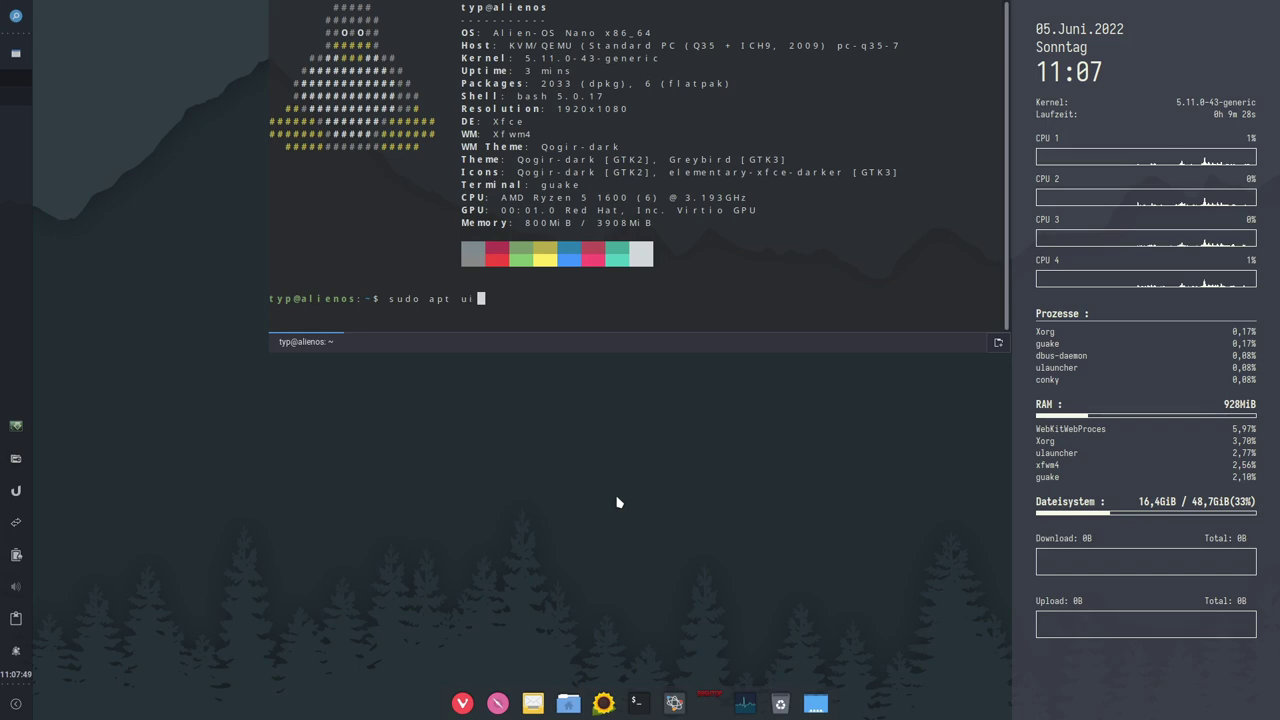
pyautogui.press('BackSpace')
pyautogui.write('pdate')
pyautogui.press('Return')
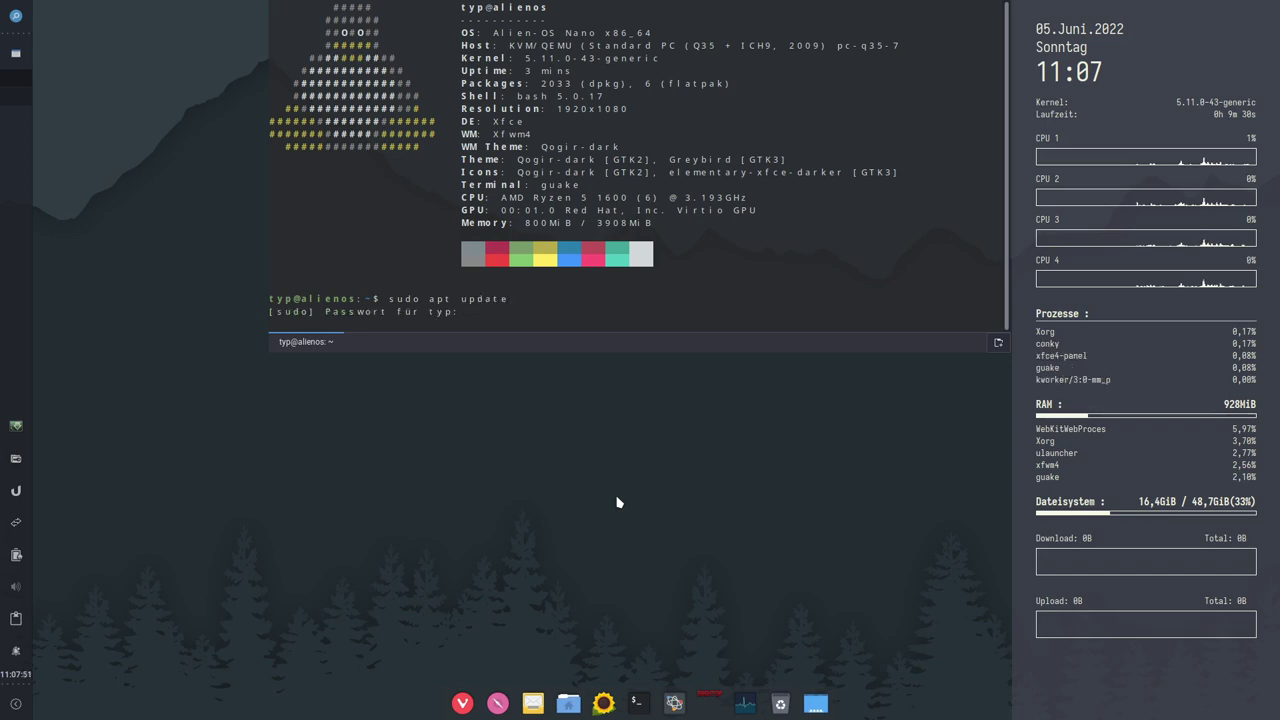
pyautogui.press('Return')
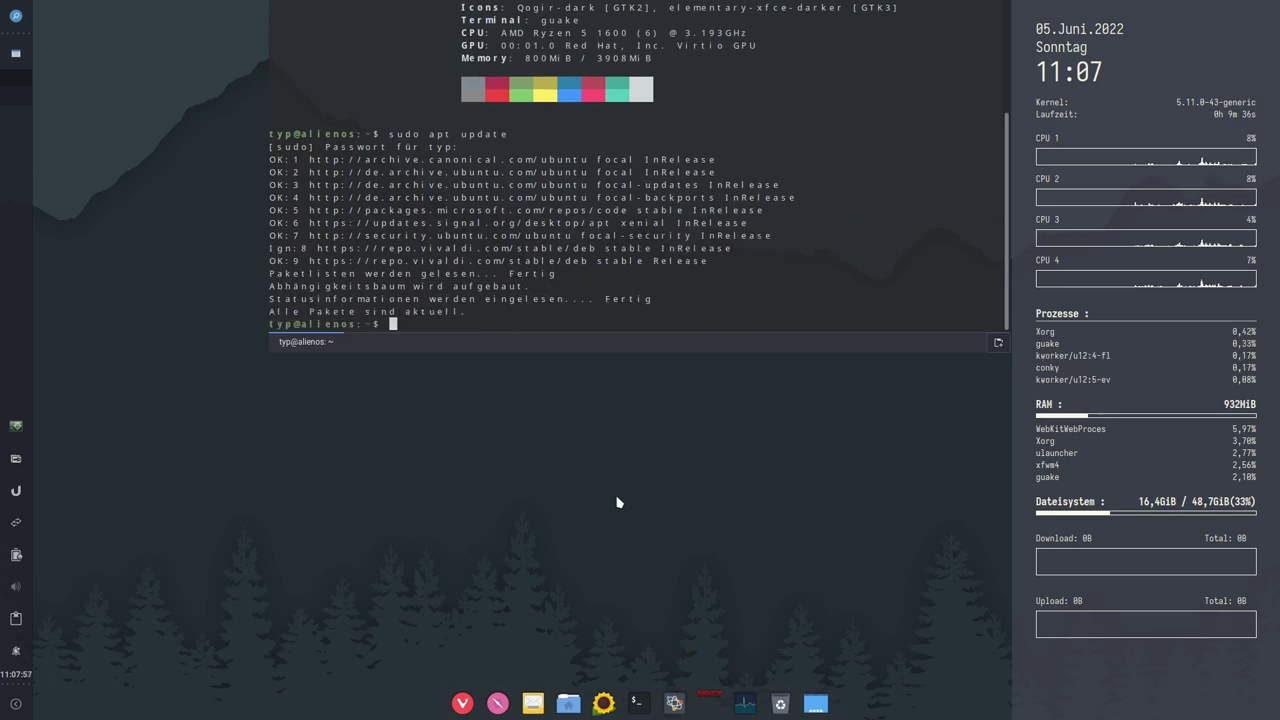
pyautogui.press('F12')
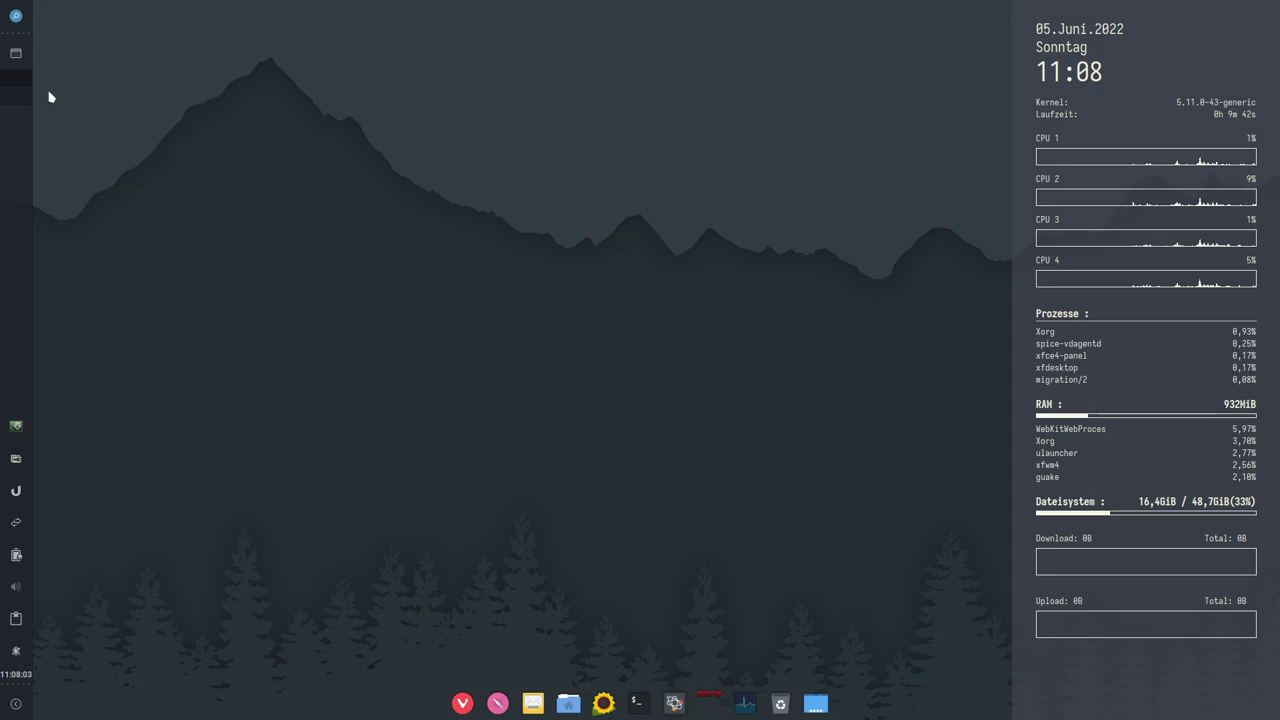
# Step: Enlarge the Whisker Menu and switch it to the Büro office category
pyautogui.click(16, 17)
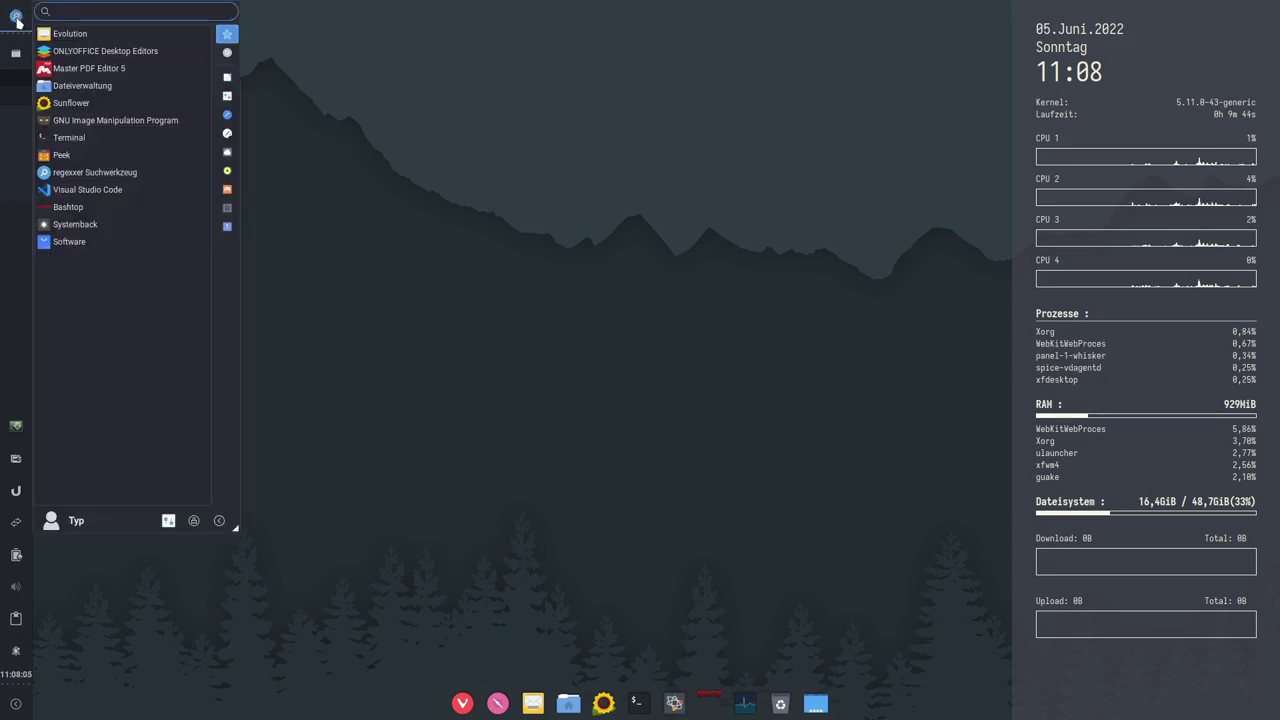
pyautogui.moveTo(234, 527); pyautogui.dragTo(777, 640)
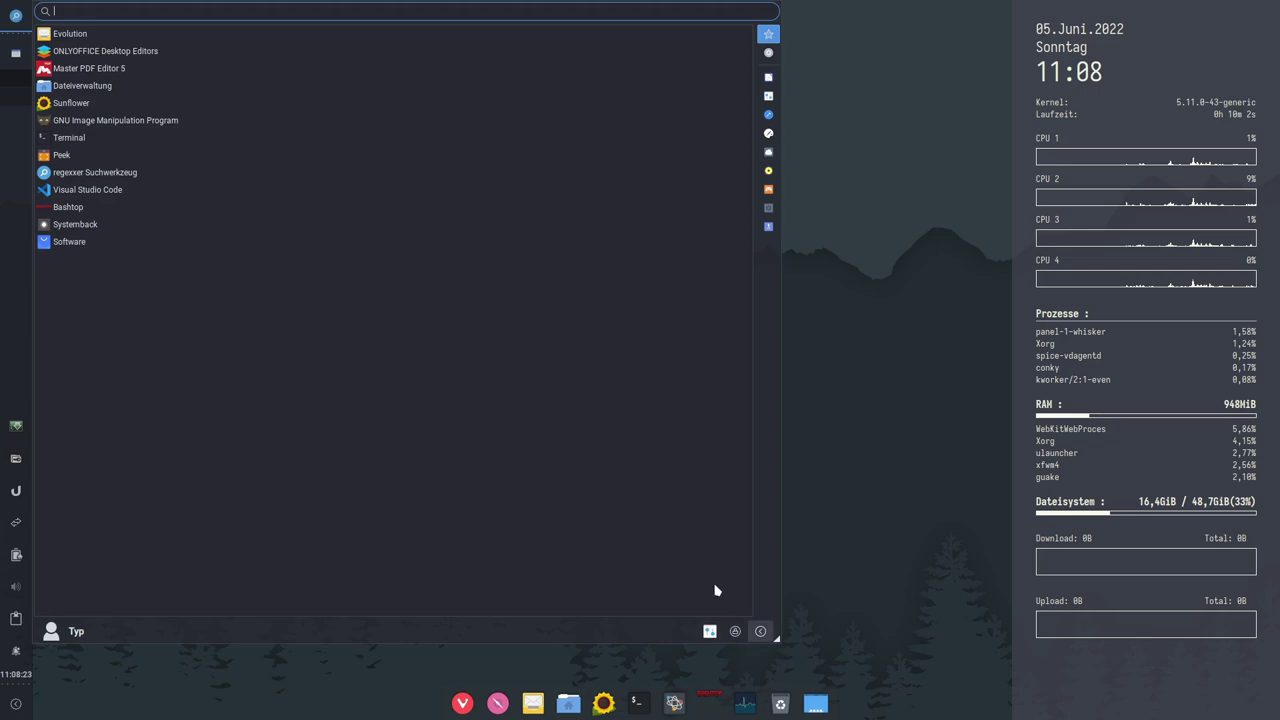
pyautogui.click(17, 16)
pyautogui.click(17, 16)
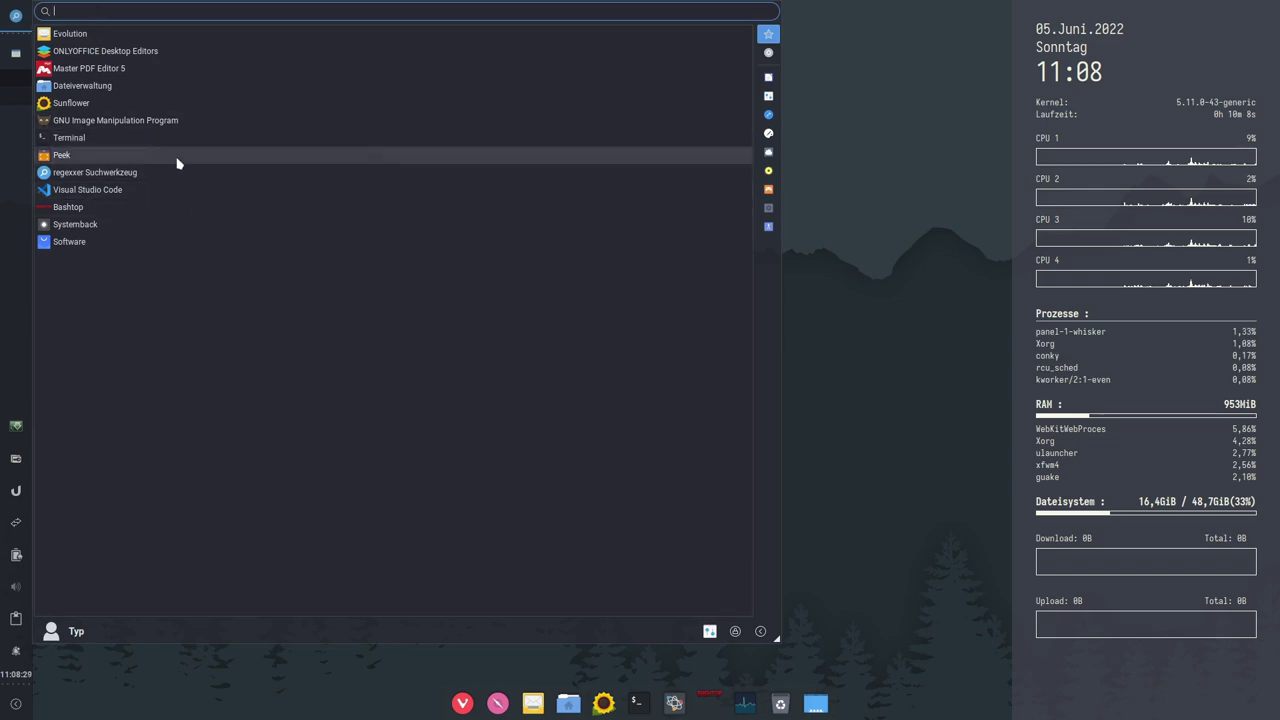
pyautogui.click(768, 54)
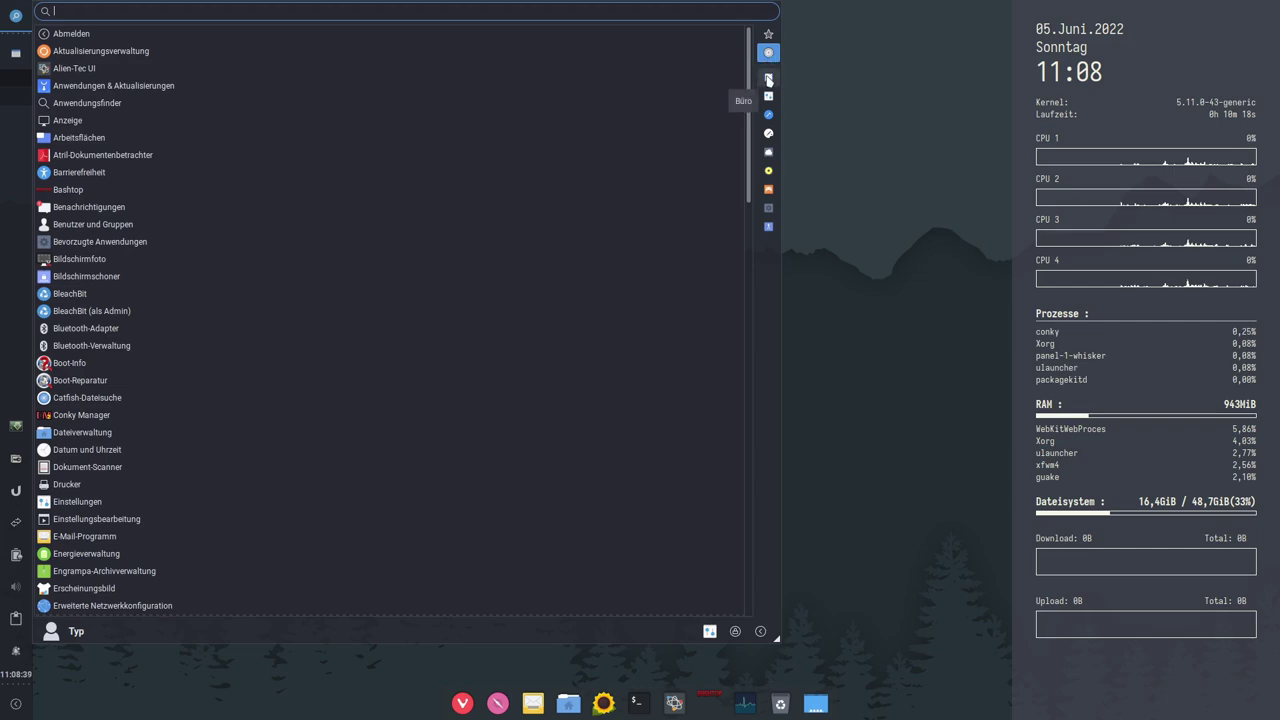
pyautogui.click(768, 80)
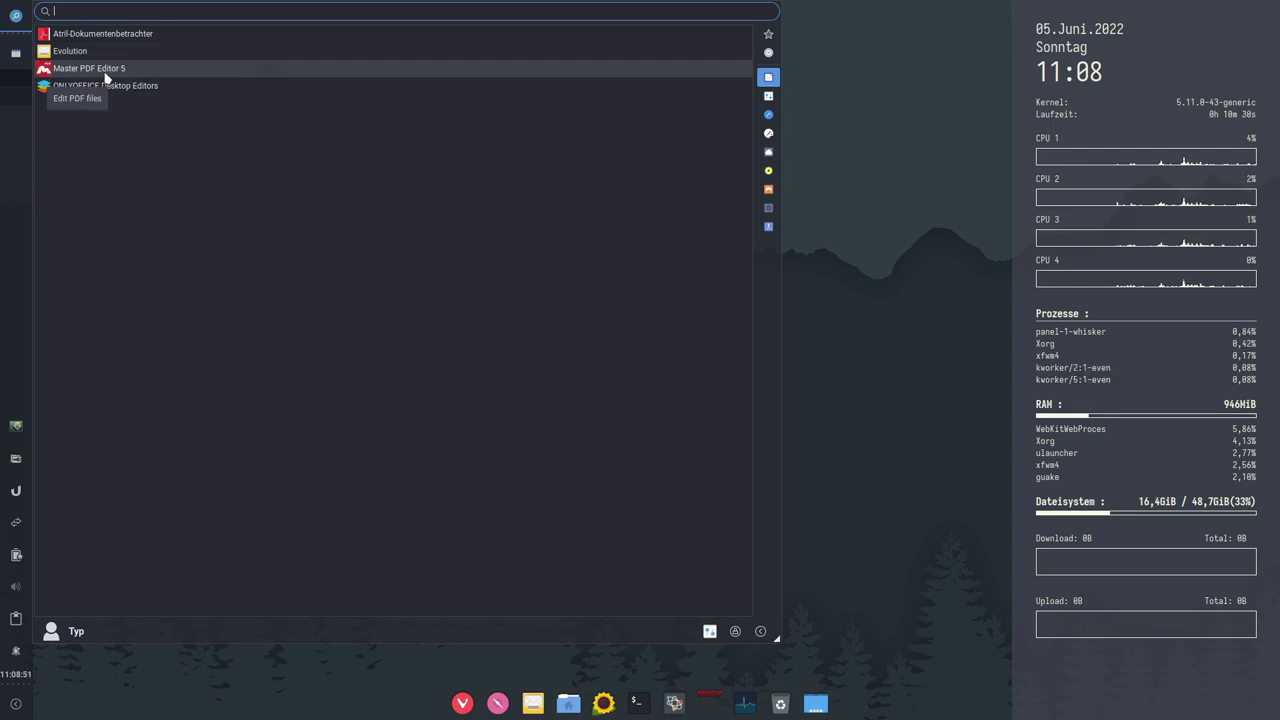
# Step: Launch Master PDF Editor 5, check its build 5.6.80 About and license details, then close it
pyautogui.click(88, 70)
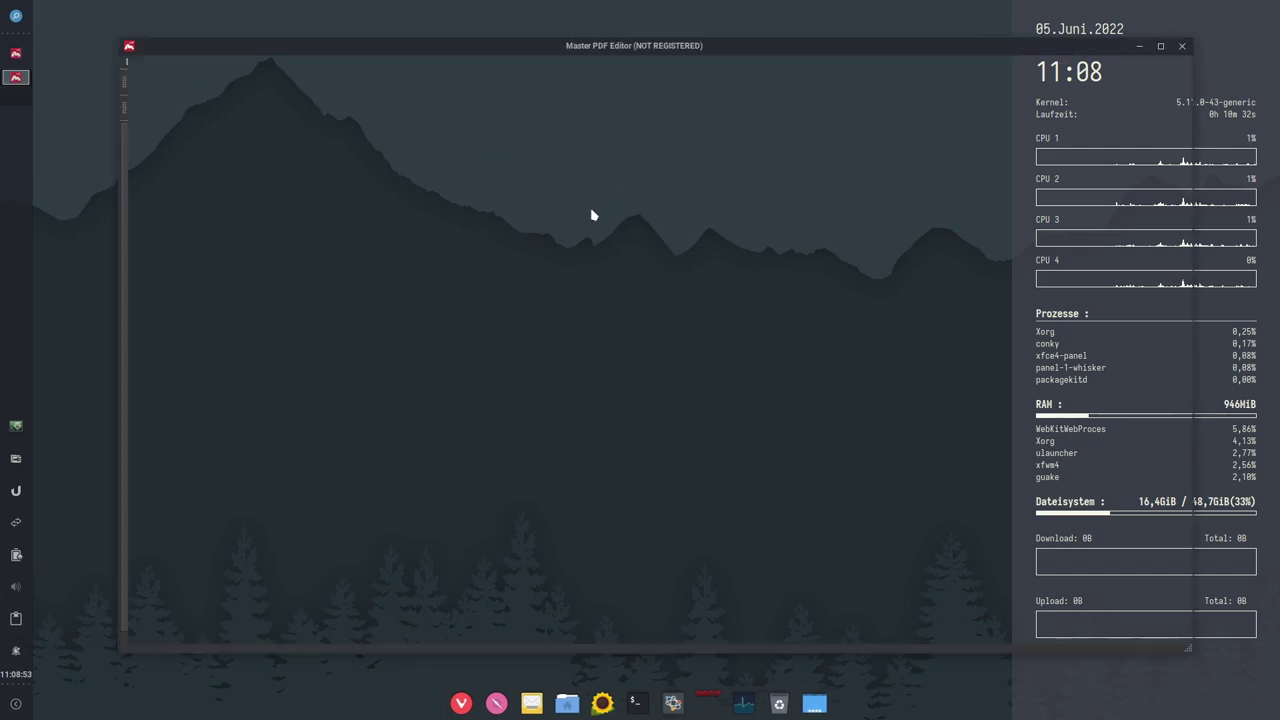
pyautogui.click(483, 61)
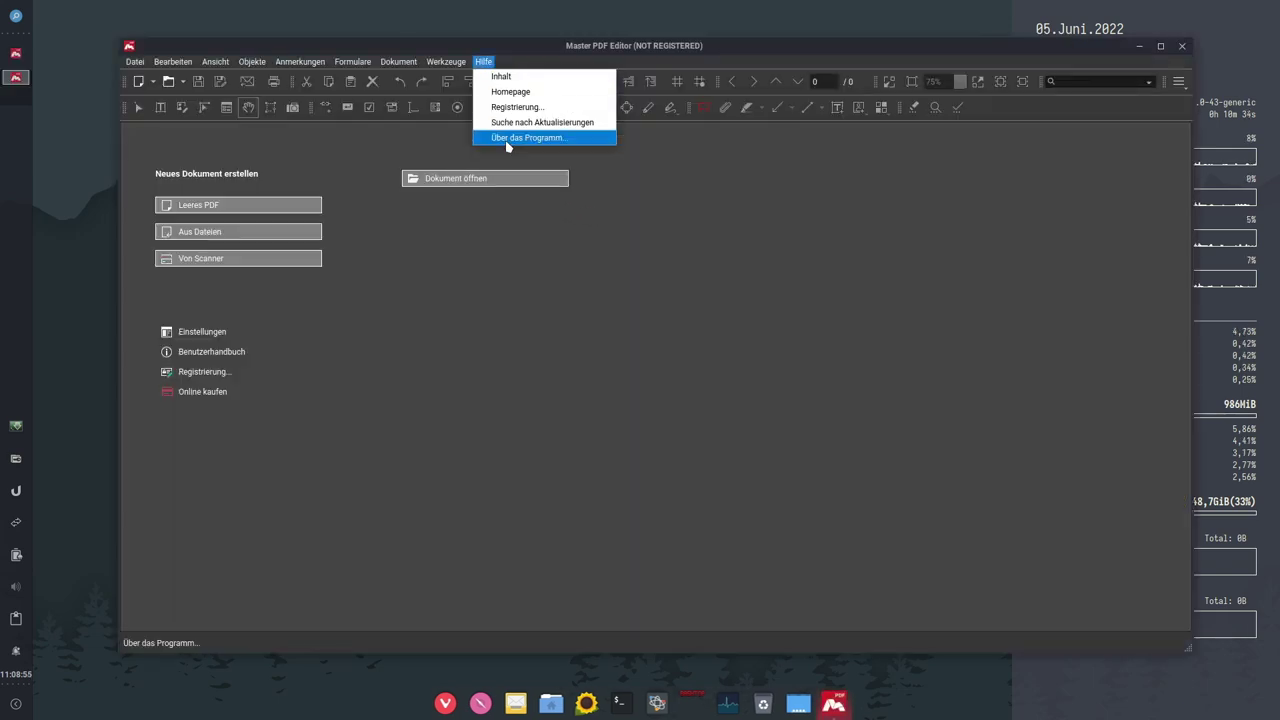
pyautogui.click(507, 140)
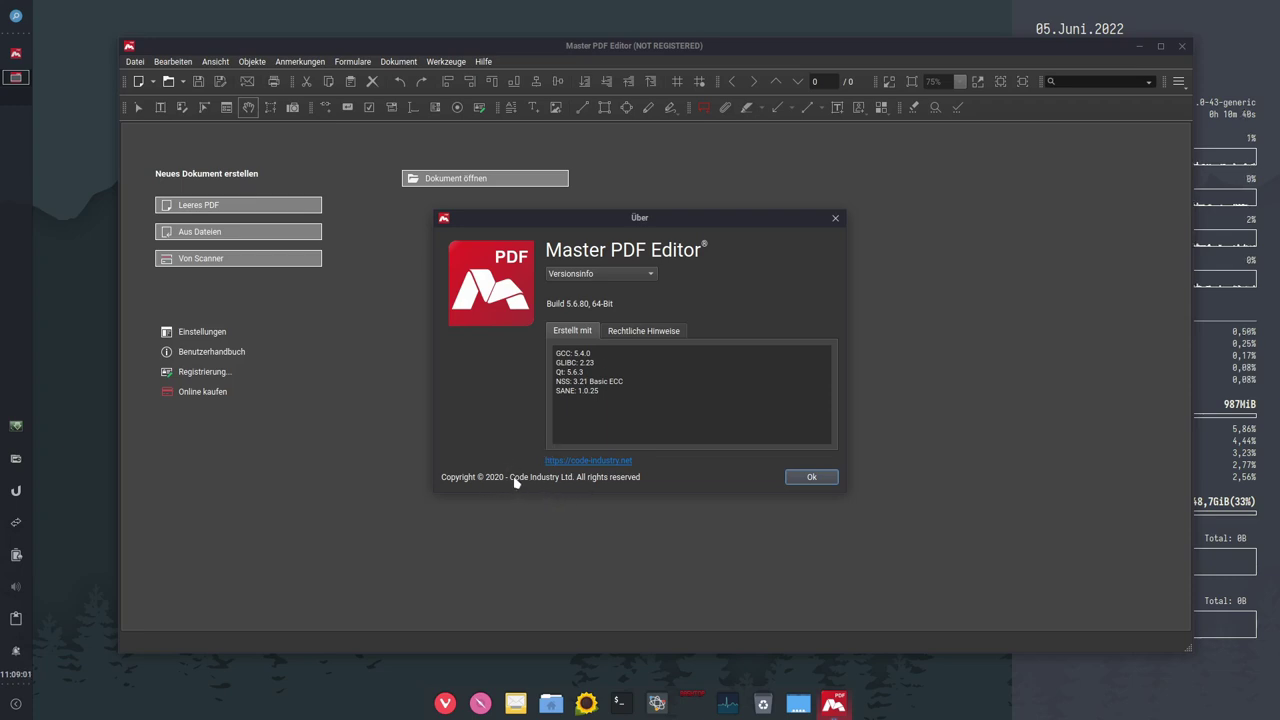
pyautogui.click(626, 278)
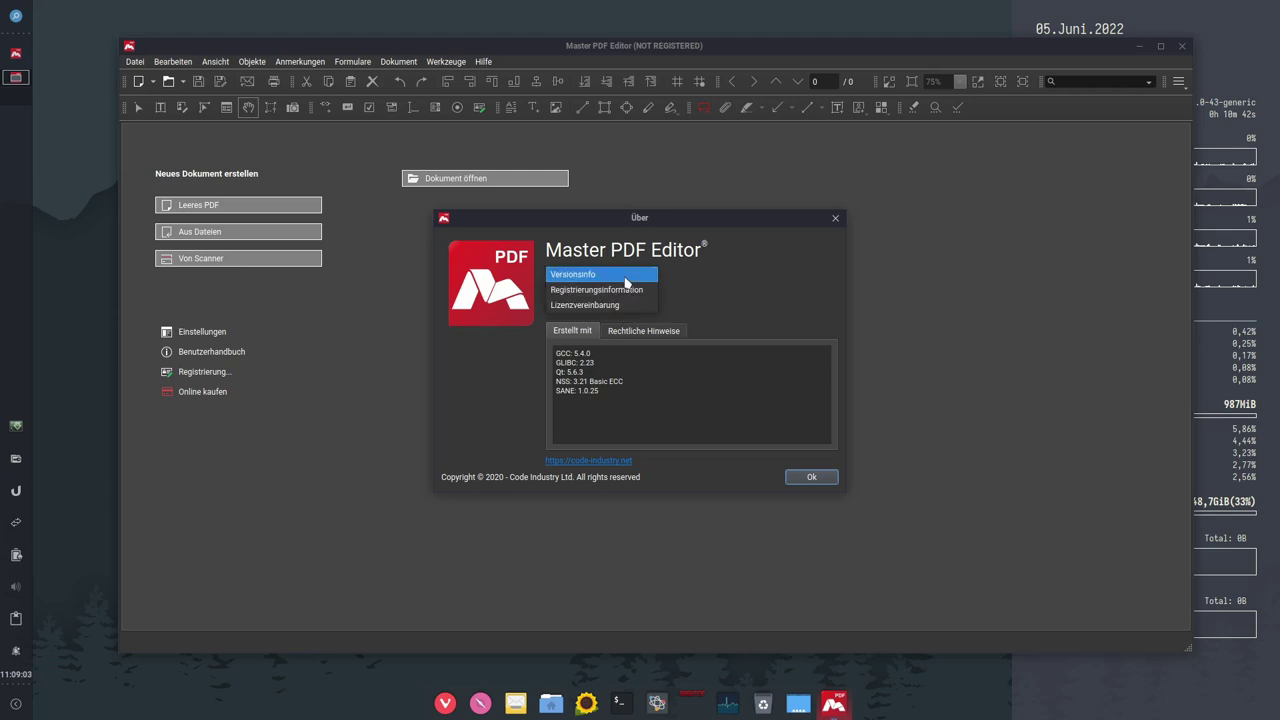
pyautogui.click(609, 318)
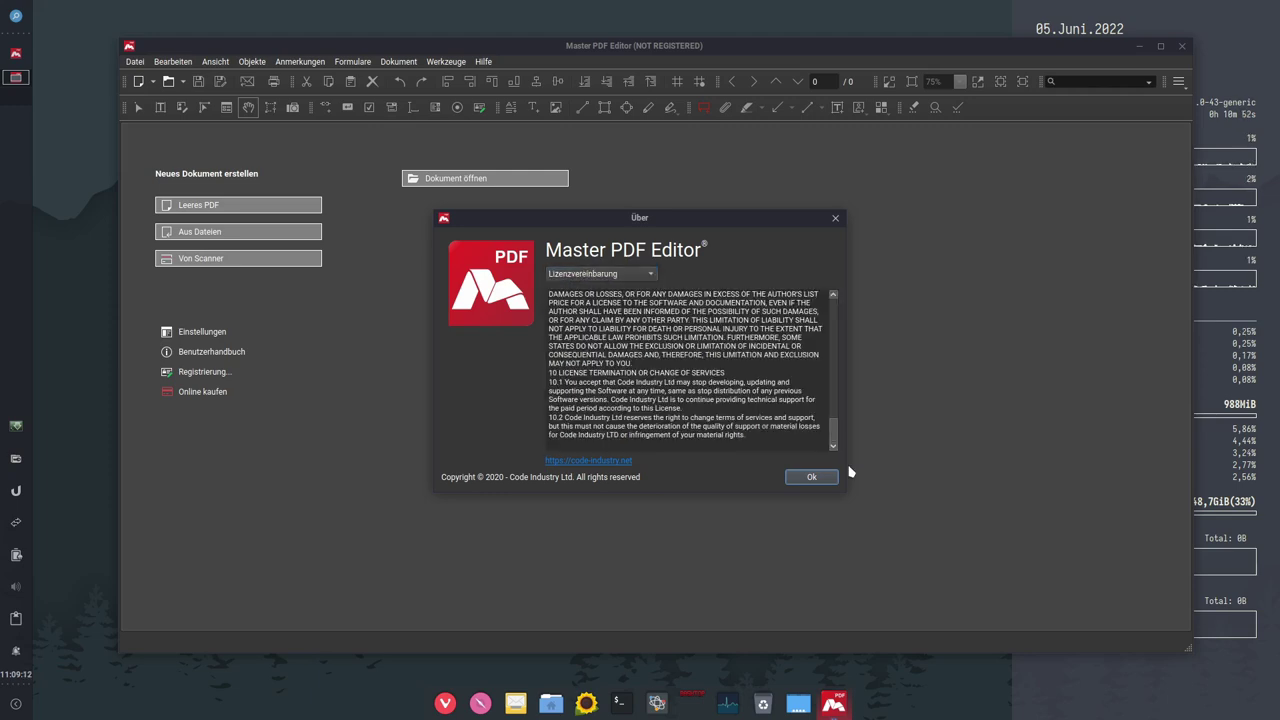
pyautogui.click(811, 478)
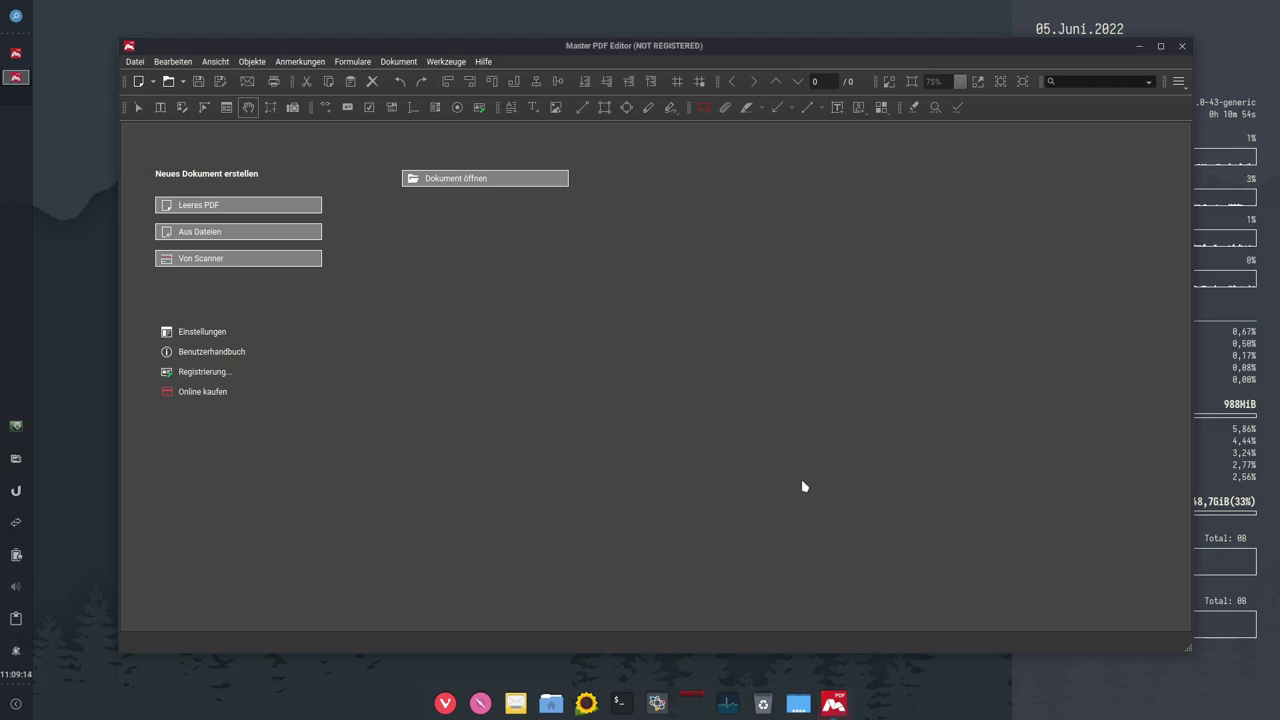
pyautogui.click(1182, 46)
pyautogui.click(16, 18)
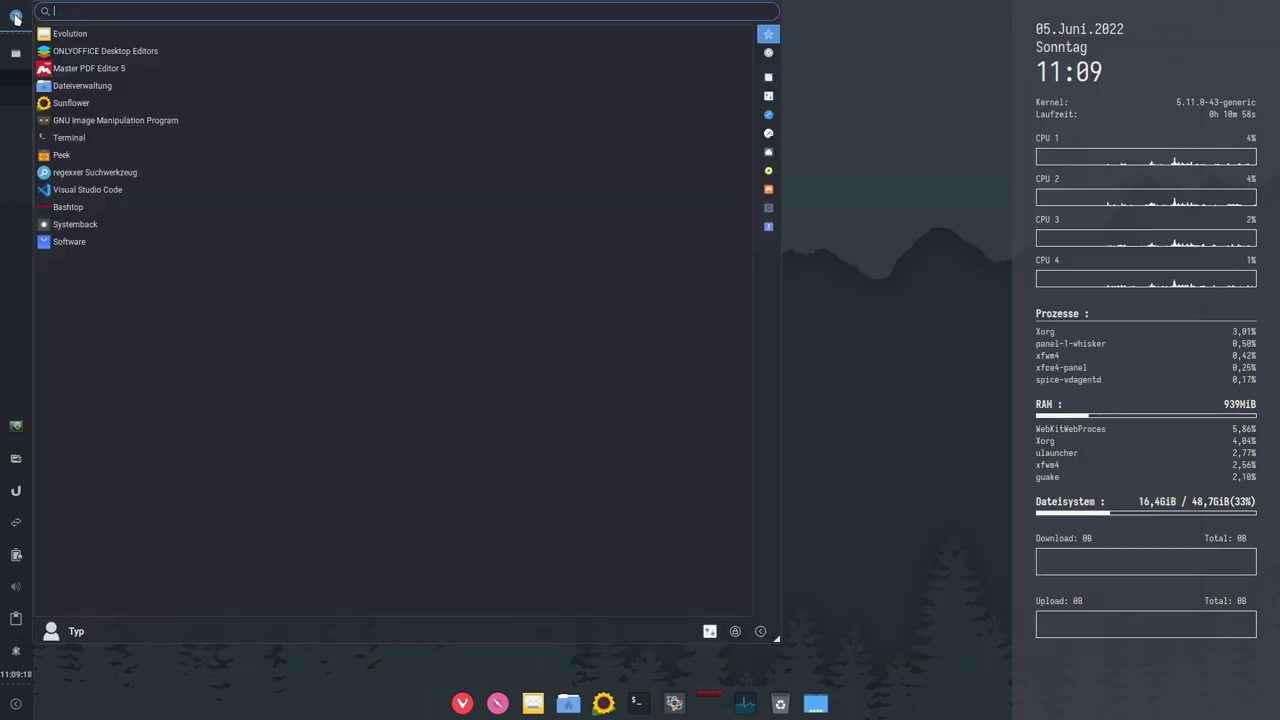
# Step: Launch ONLYOFFICE from Büro, open a blank Dokument1.docx full screen, then list the Settings tools
pyautogui.click(768, 77)
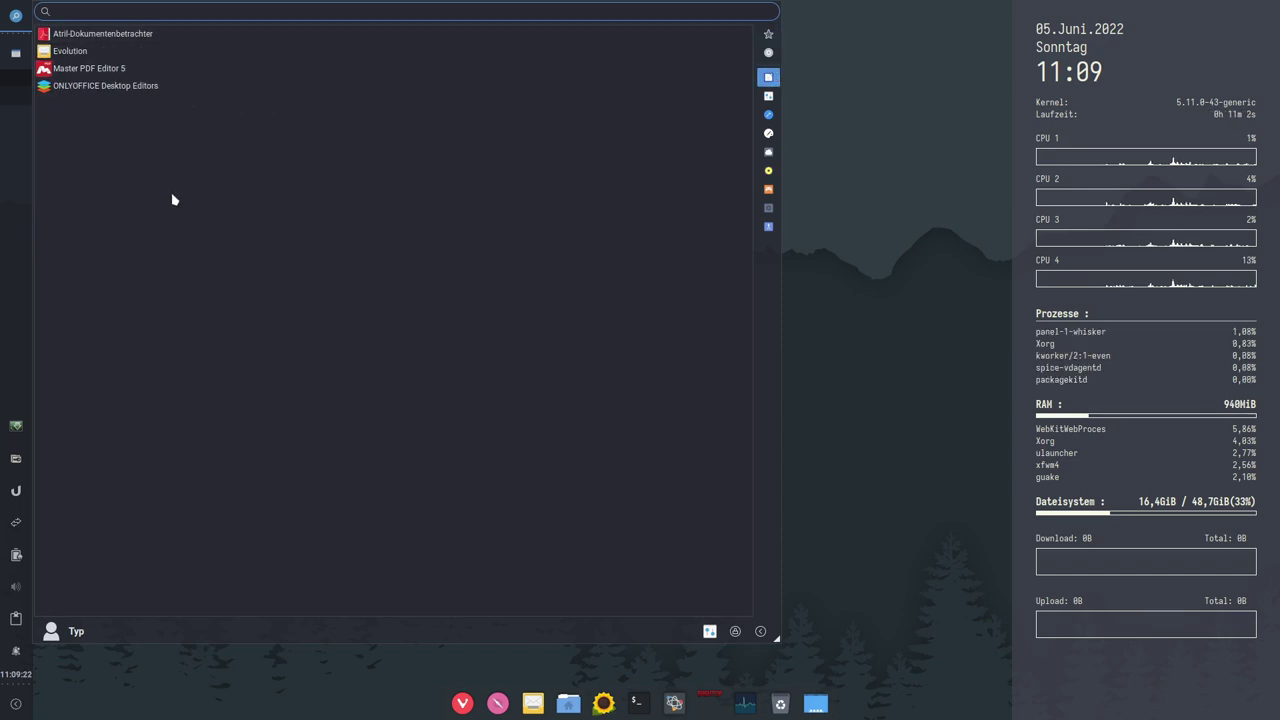
pyautogui.click(78, 88)
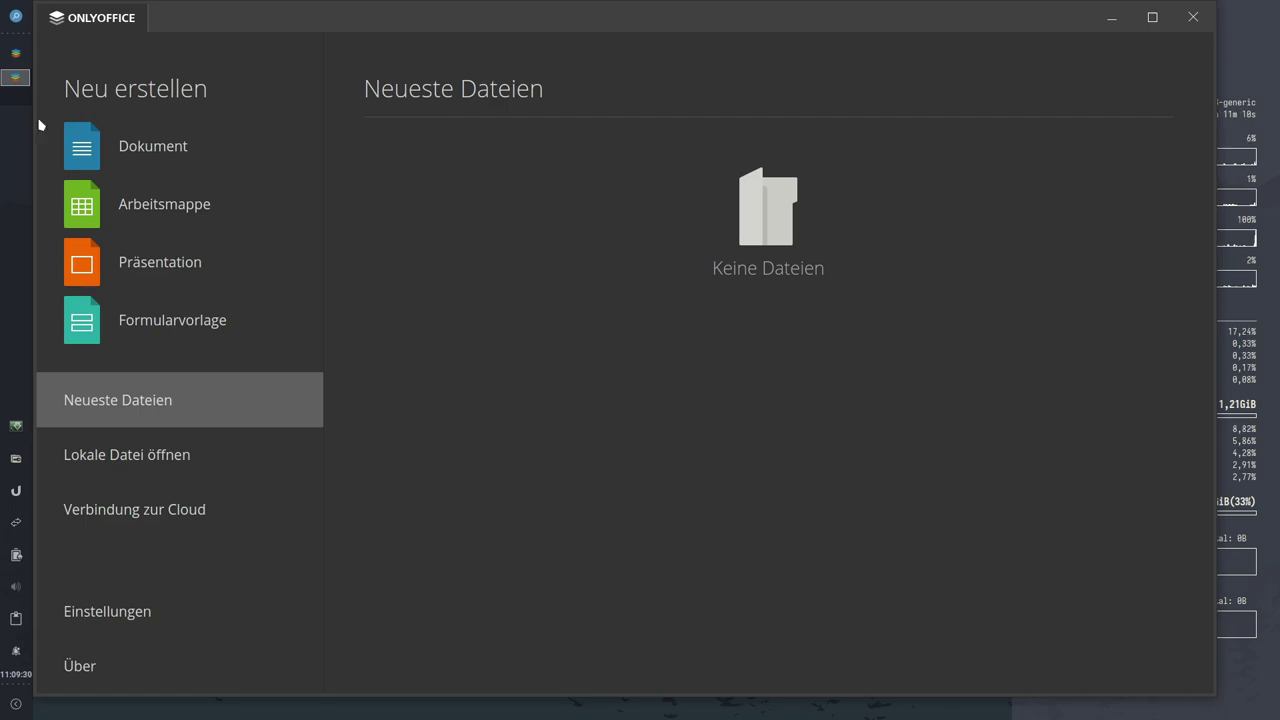
pyautogui.click(94, 668)
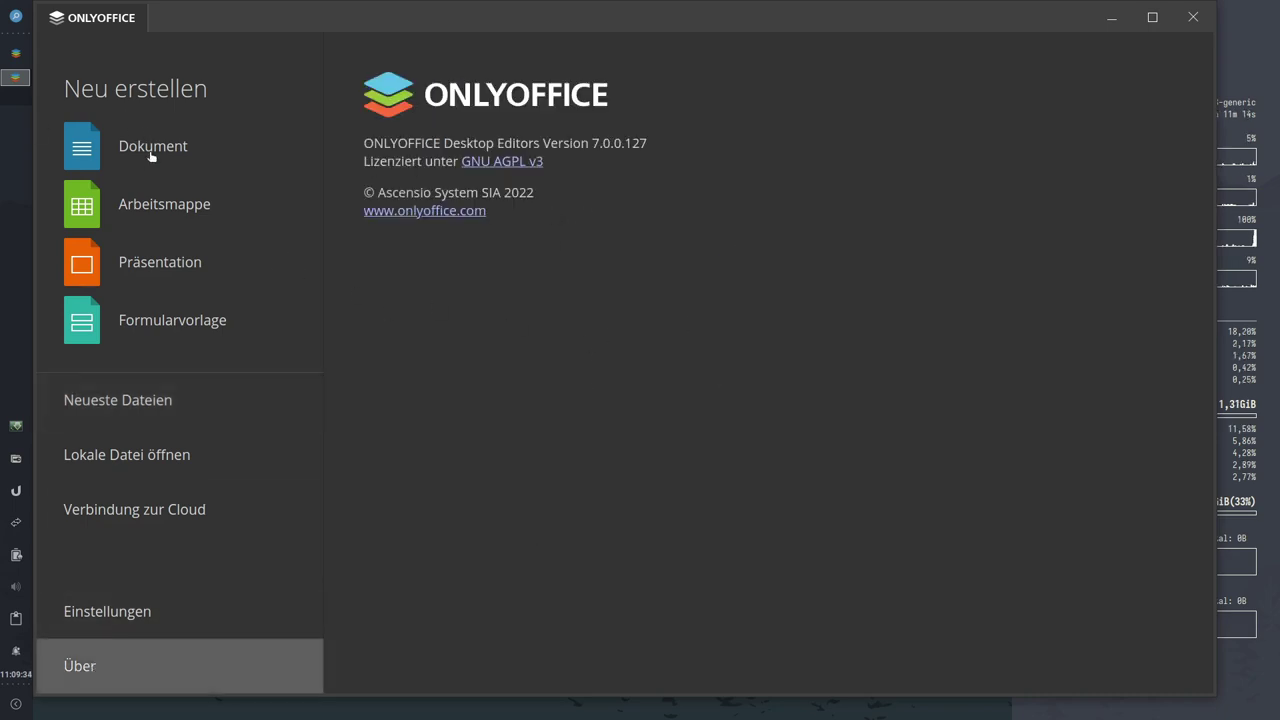
pyautogui.click(150, 152)
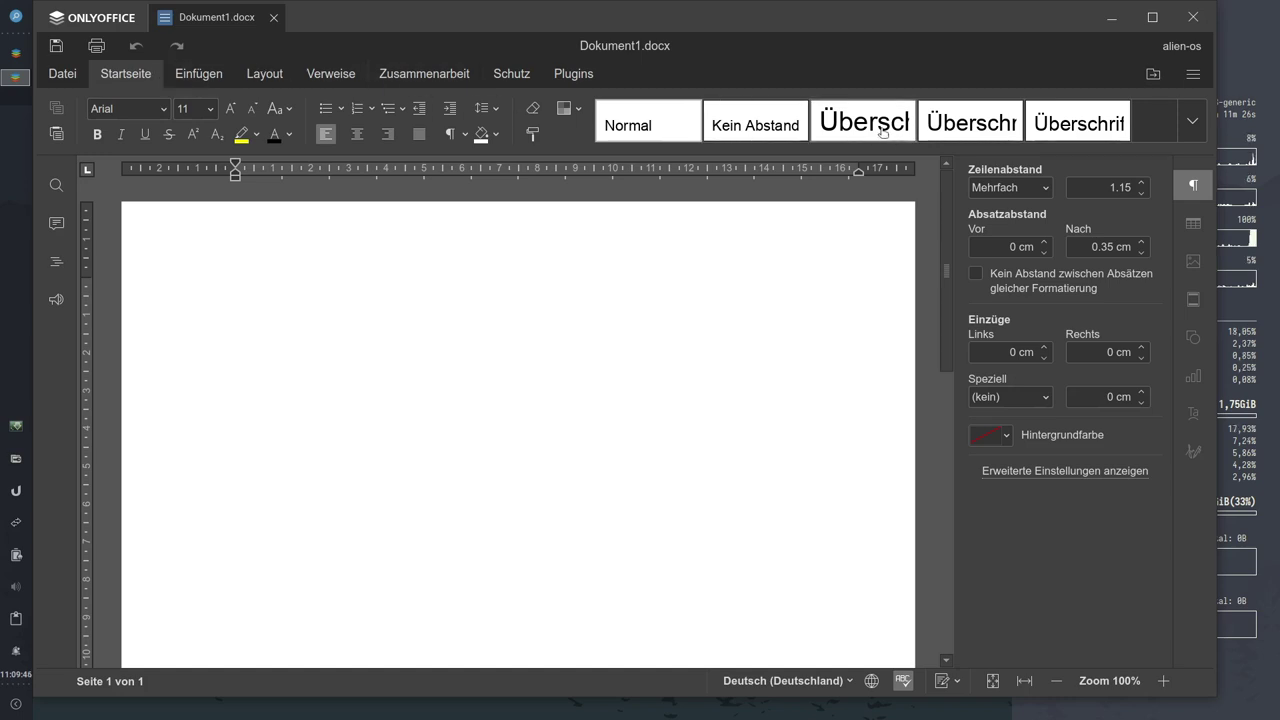
pyautogui.click(1152, 17)
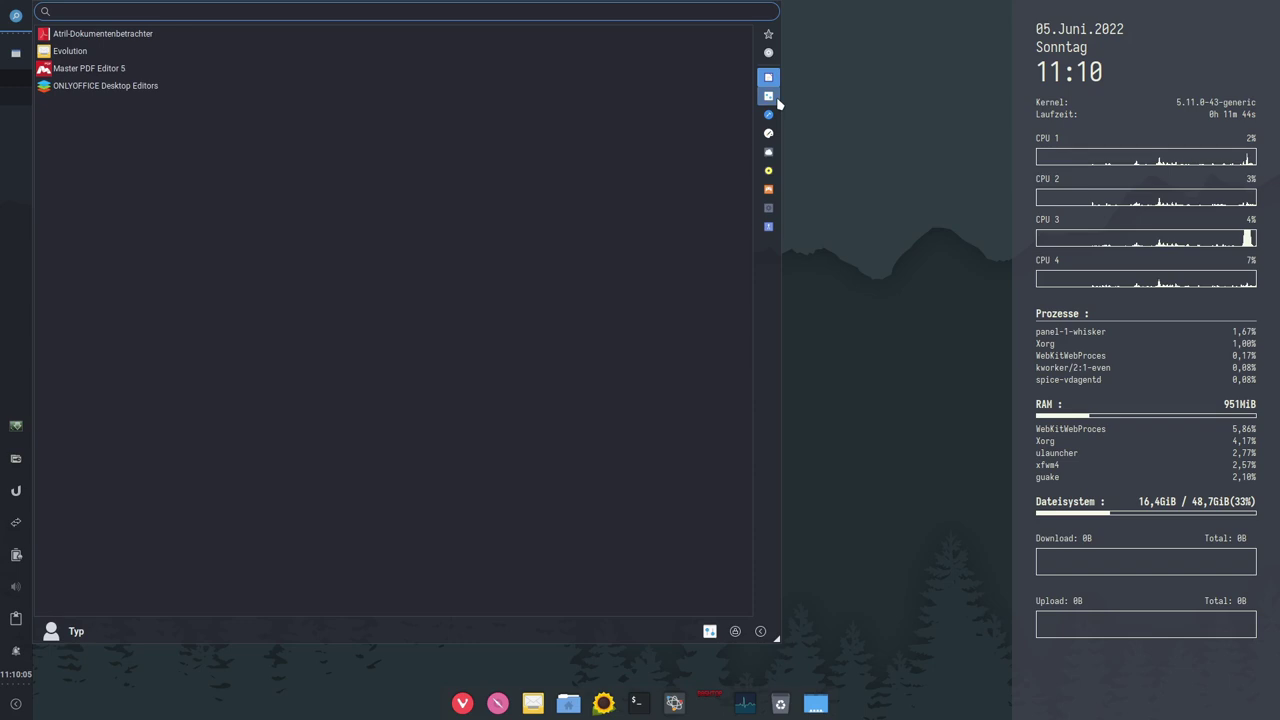
pyautogui.click(764, 97)
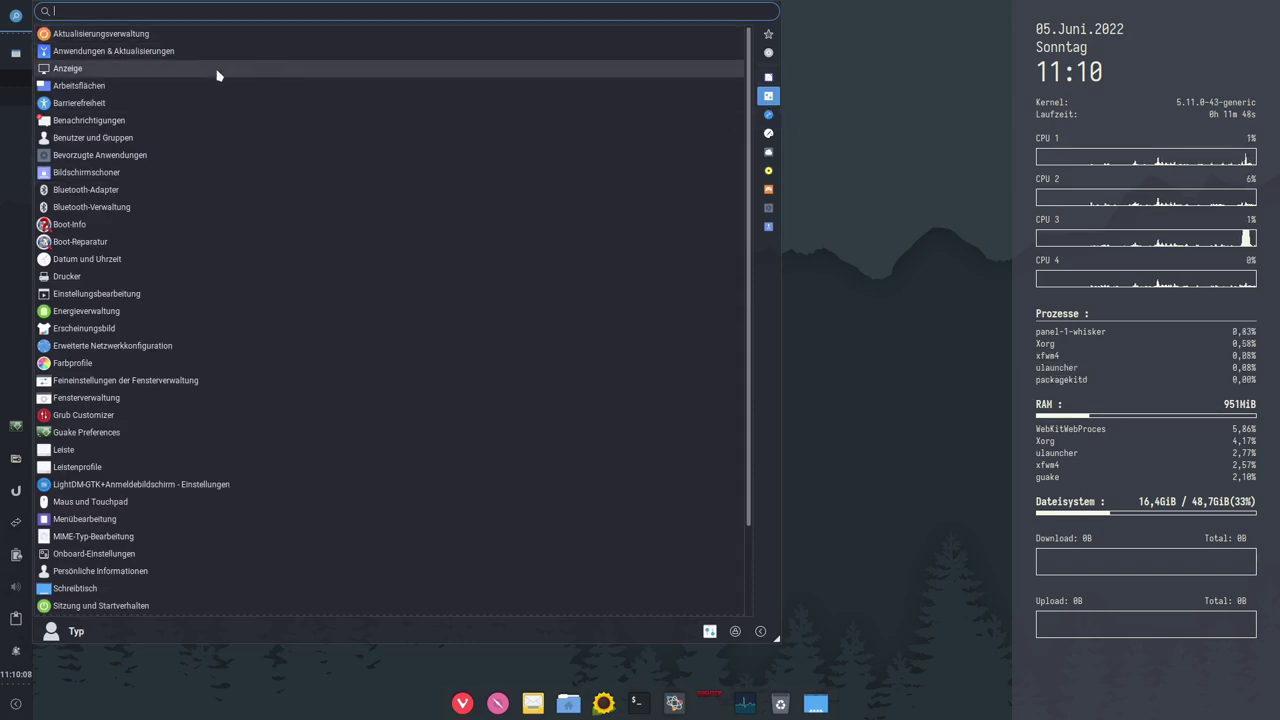
# Step: Open Erscheinungsbild appearance settings and move and enlarge its window
pyautogui.scroll(-2, 280, 251)
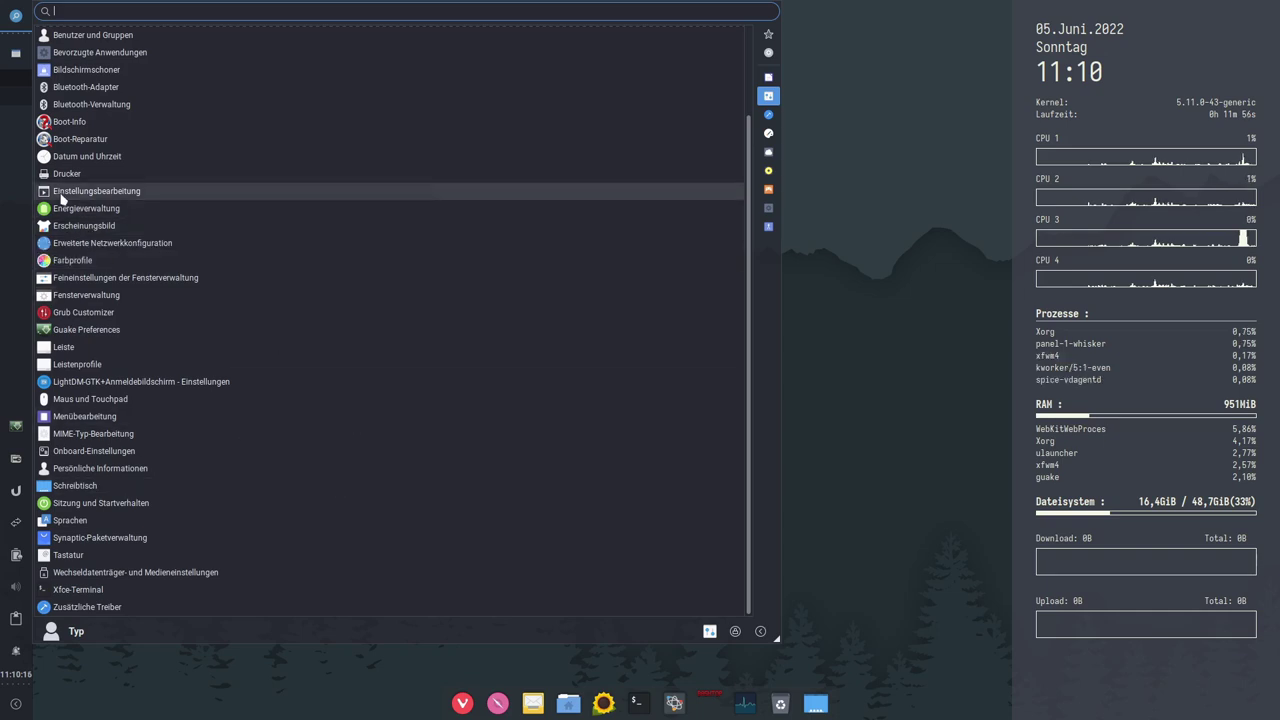
pyautogui.click(59, 232)
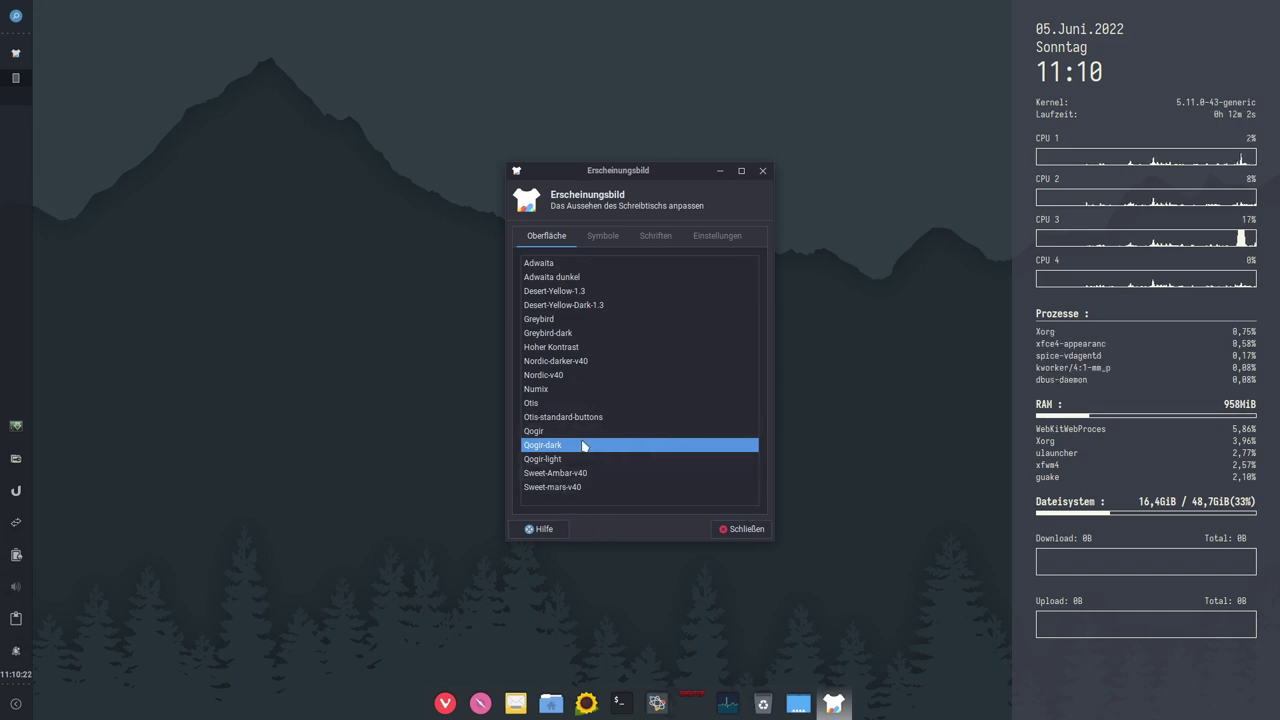
pyautogui.moveTo(613, 170); pyautogui.dragTo(422, 81)
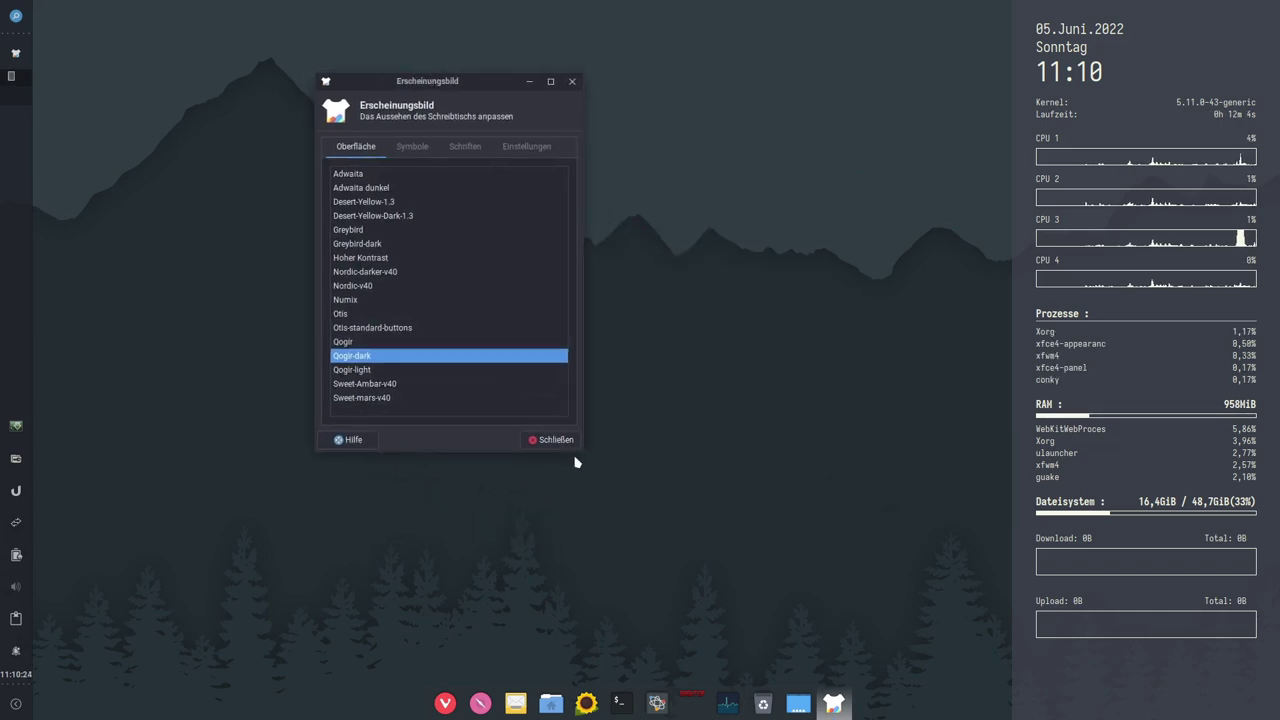
pyautogui.moveTo(574, 447); pyautogui.dragTo(824, 561)
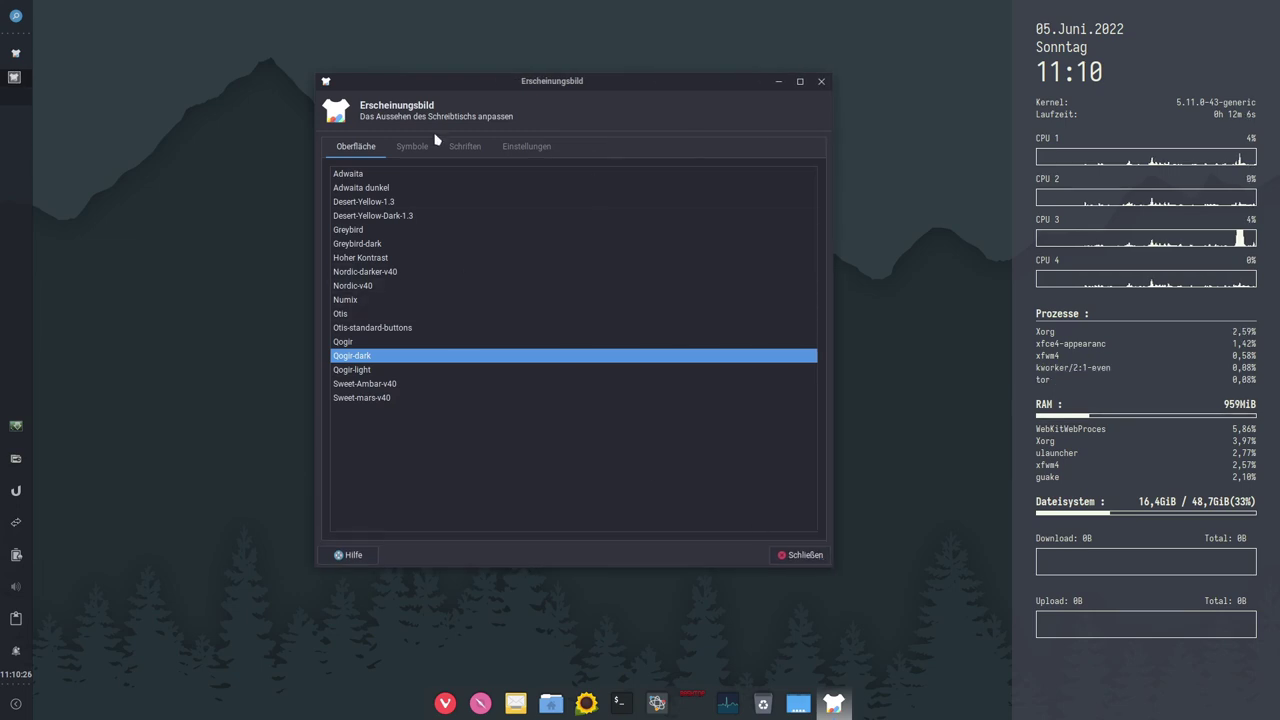
# Step: Try the Desert-Yellow, Greybird and Nordic-darker styles, ending on Nordic-v40
pyautogui.click(365, 203)
pyautogui.click(364, 216)
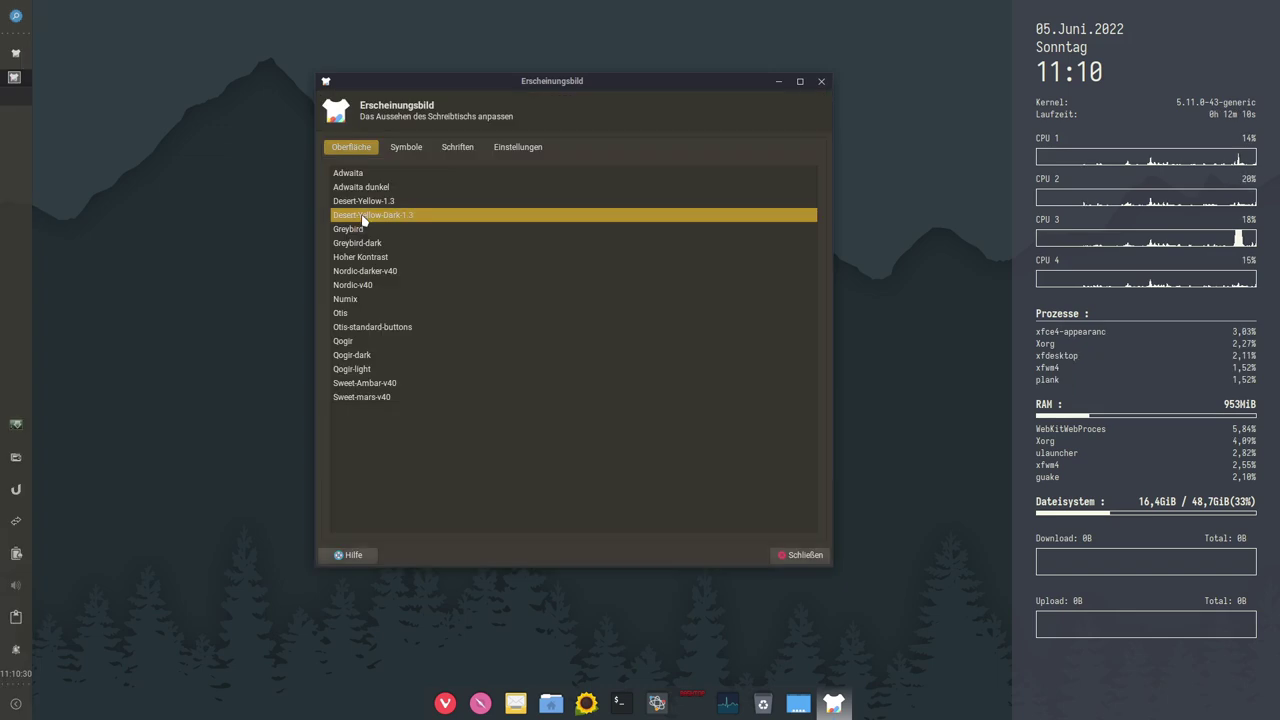
pyautogui.click(352, 230)
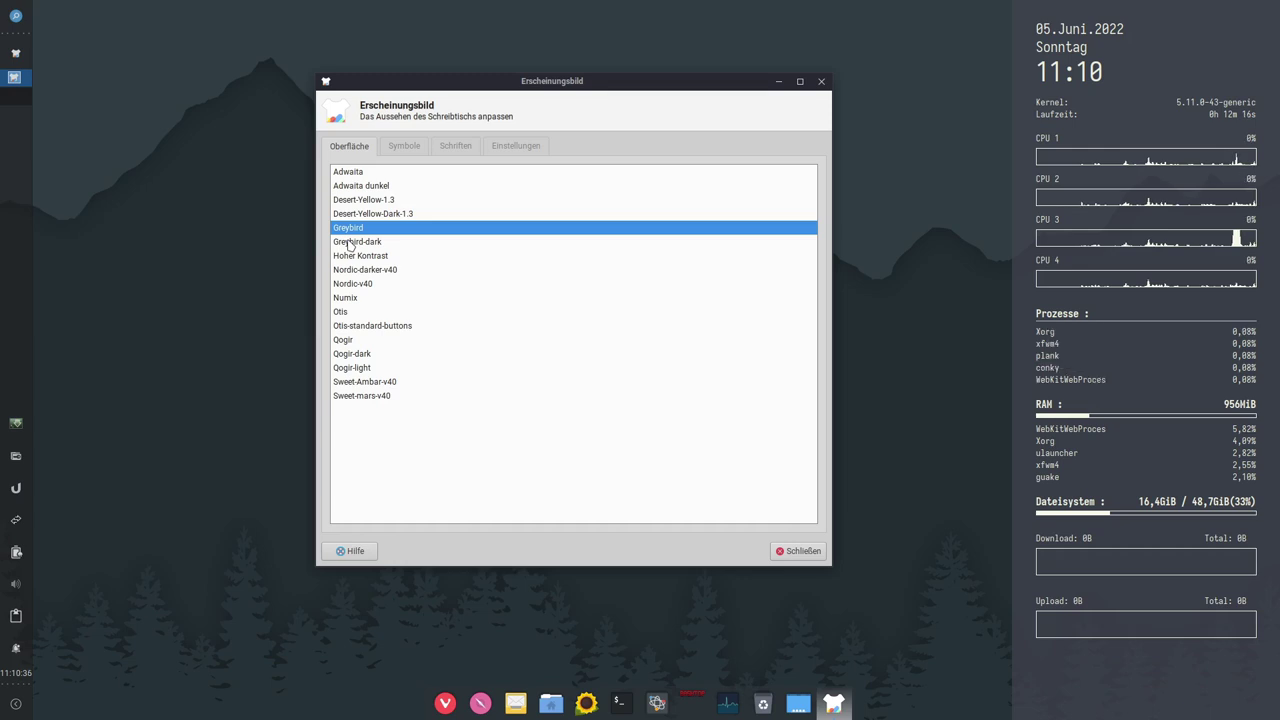
pyautogui.click(350, 242)
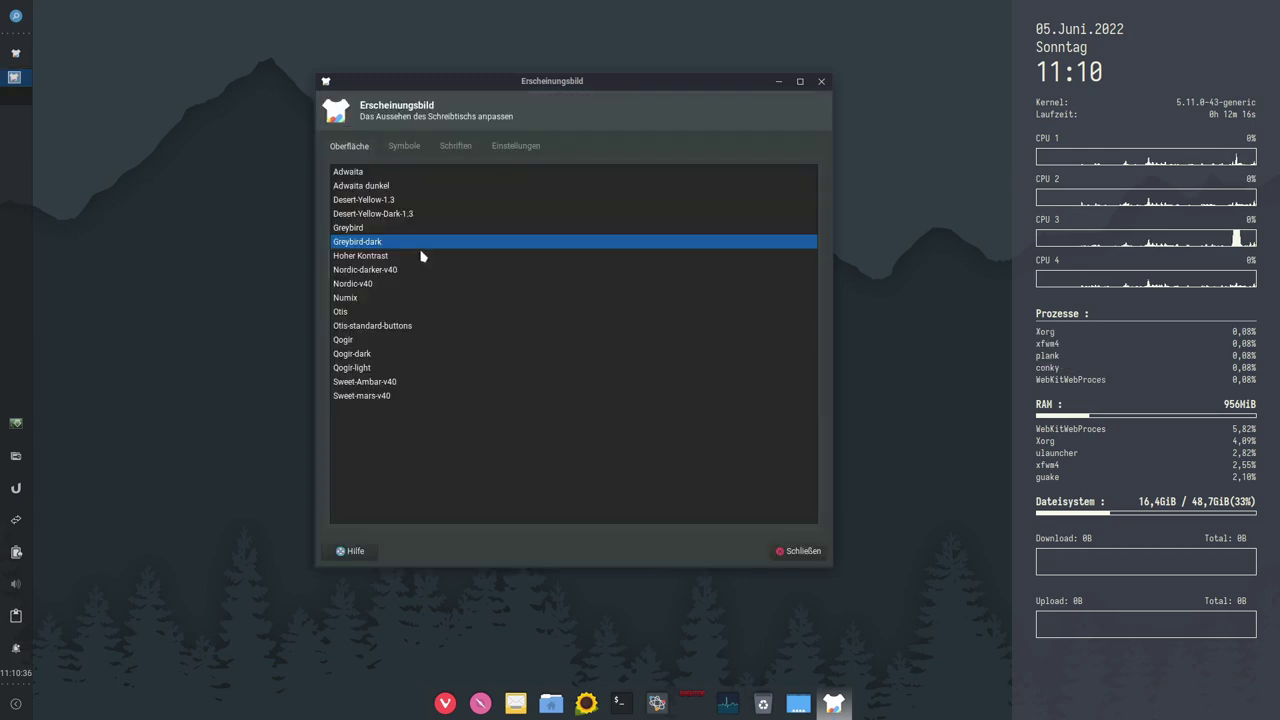
pyautogui.click(357, 270)
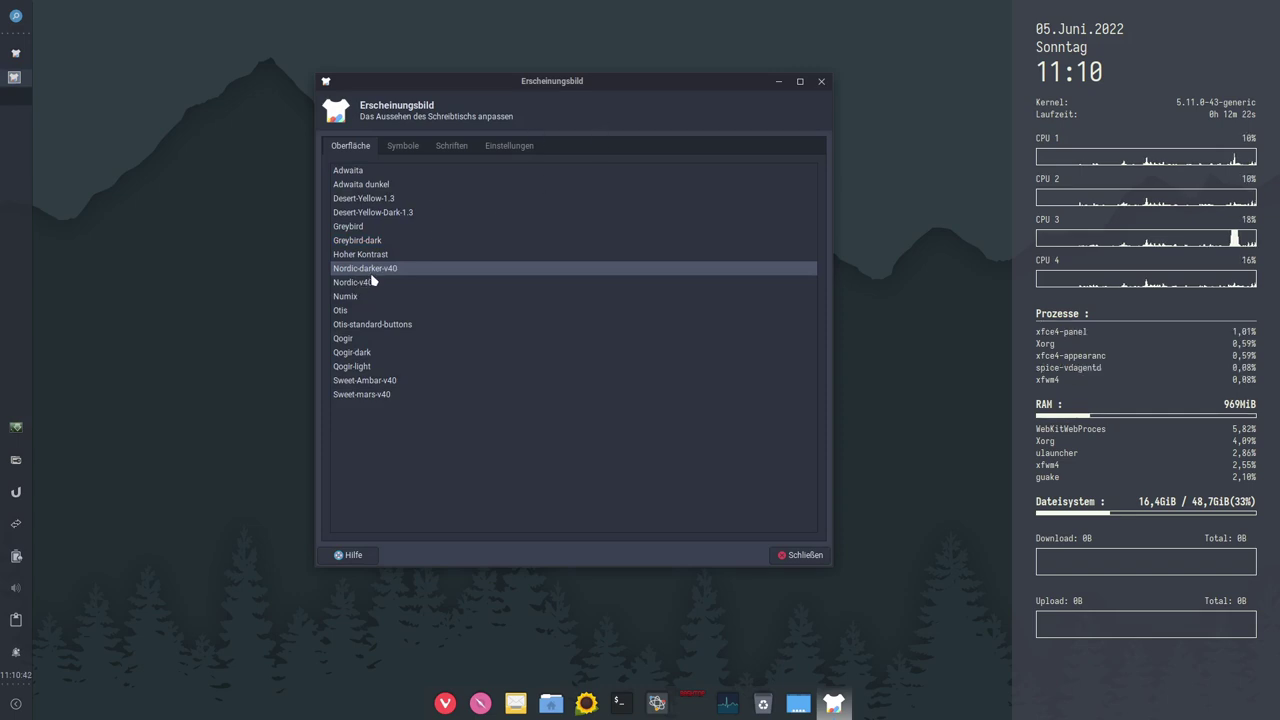
pyautogui.click(352, 285)
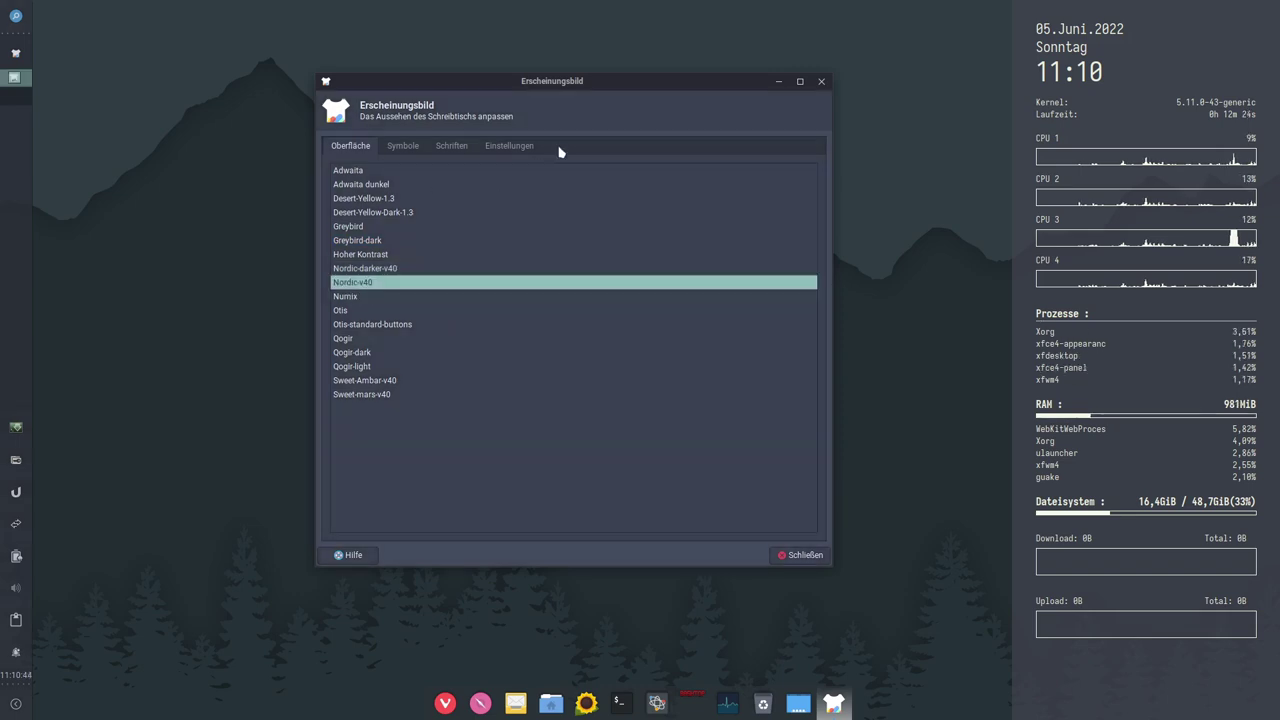
# Step: Preview Numix, Otis, Qogir, Qogir-light, Sweet-Ambar-v40 and Sweet-mars-v40, then settle on Qogir-dark
pyautogui.click(347, 298)
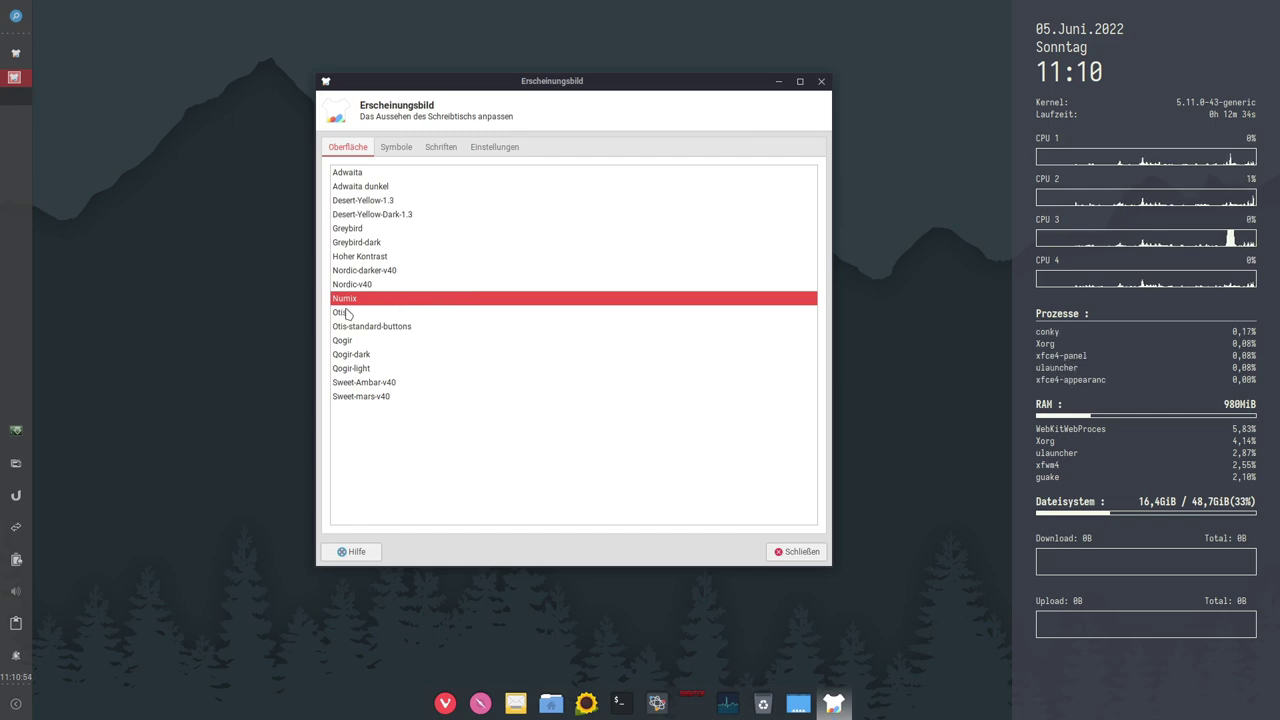
pyautogui.click(414, 314)
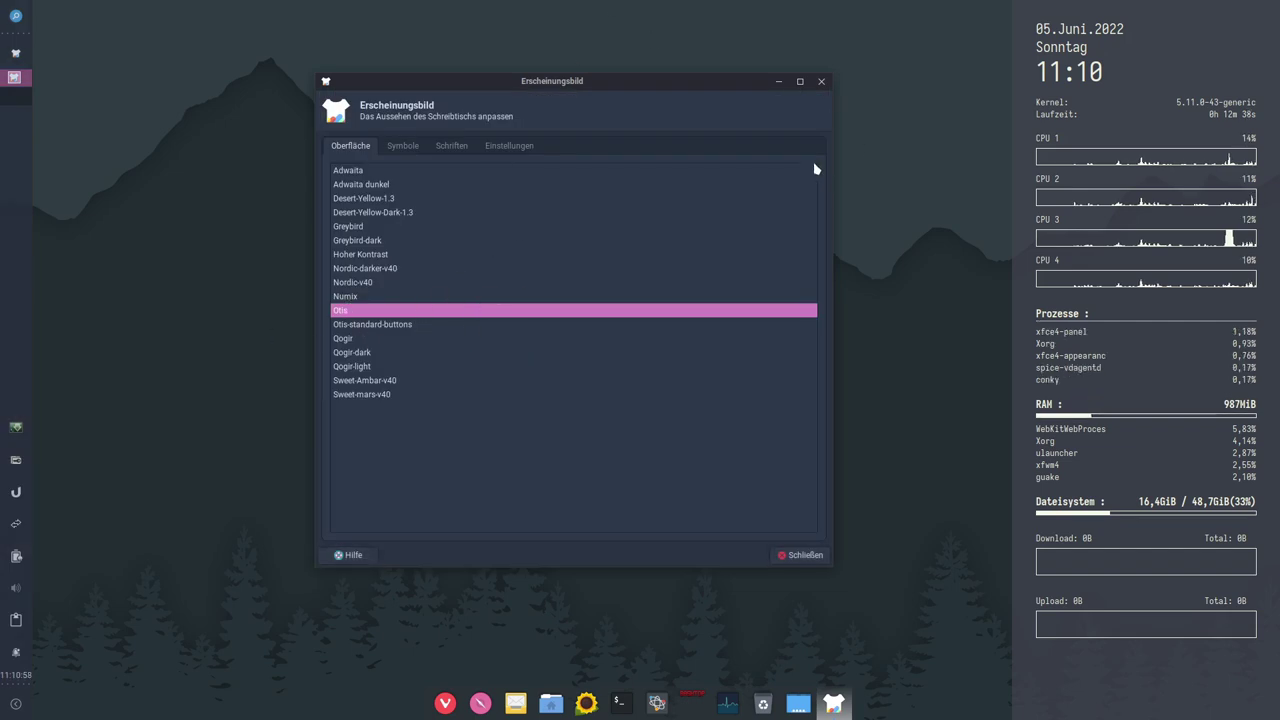
pyautogui.click(360, 327)
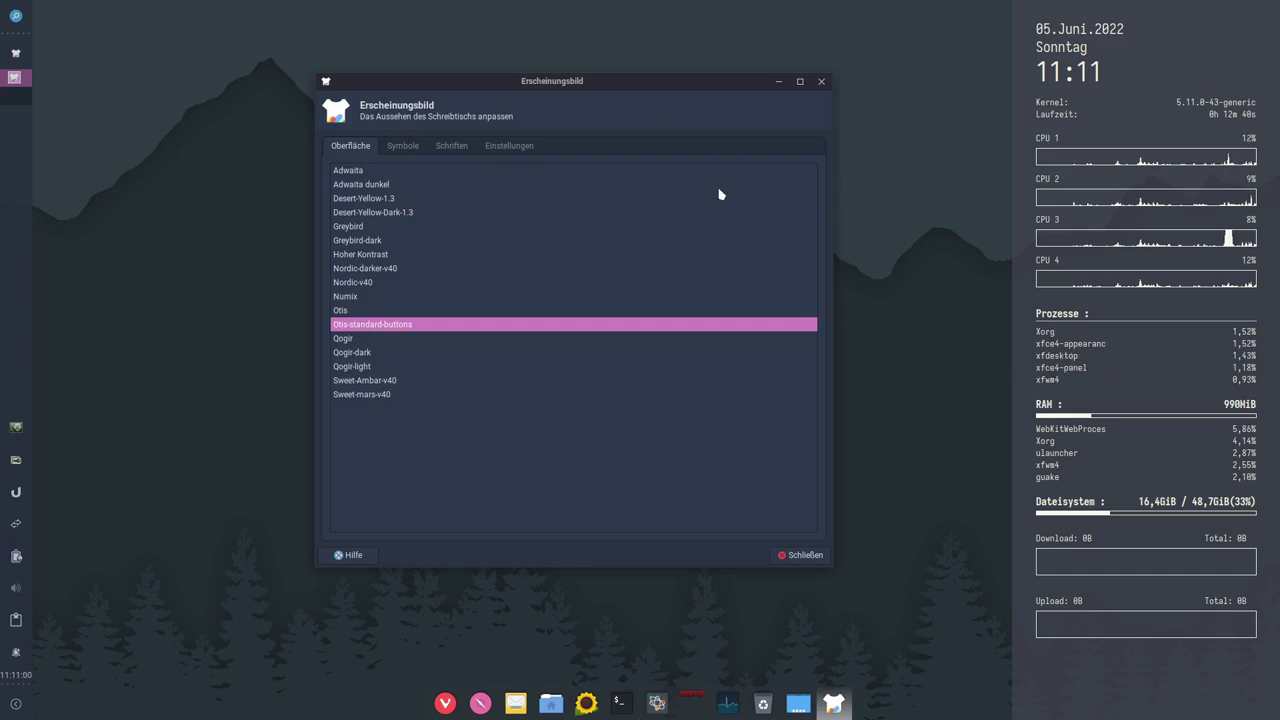
pyautogui.click(355, 314)
pyautogui.click(350, 338)
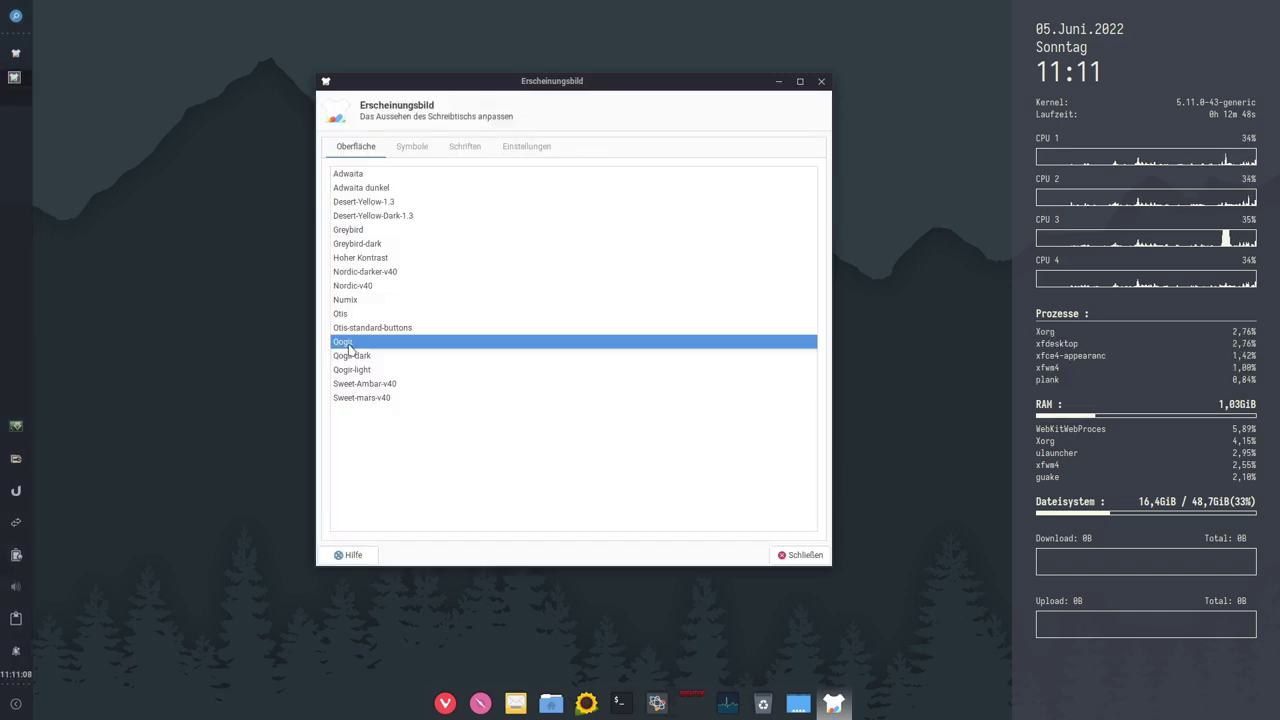
pyautogui.click(350, 356)
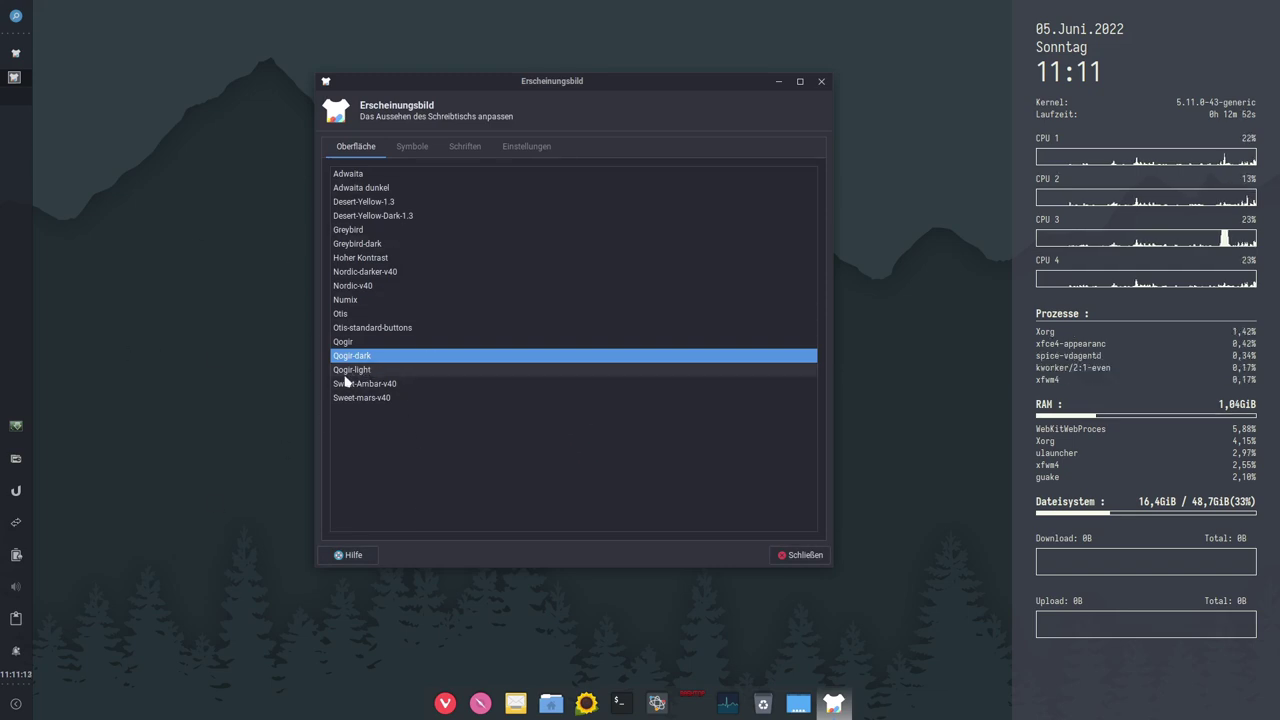
pyautogui.click(345, 373)
pyautogui.click(352, 385)
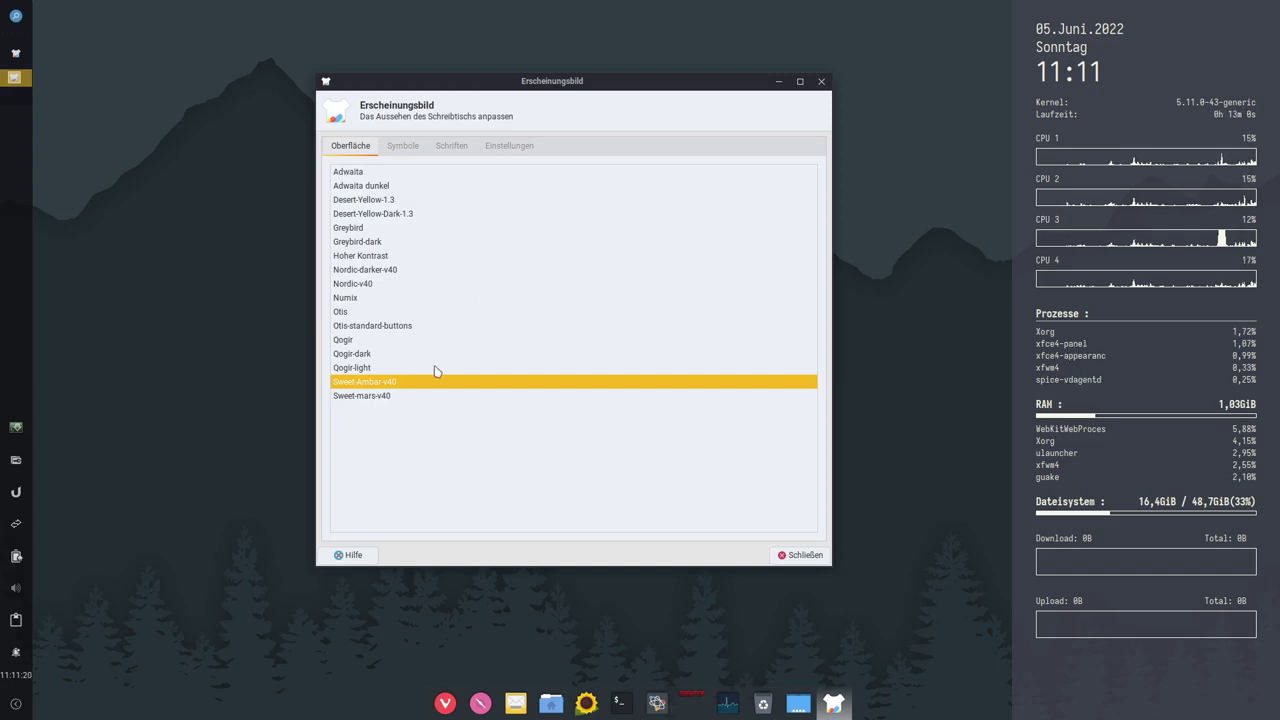
pyautogui.click(360, 396)
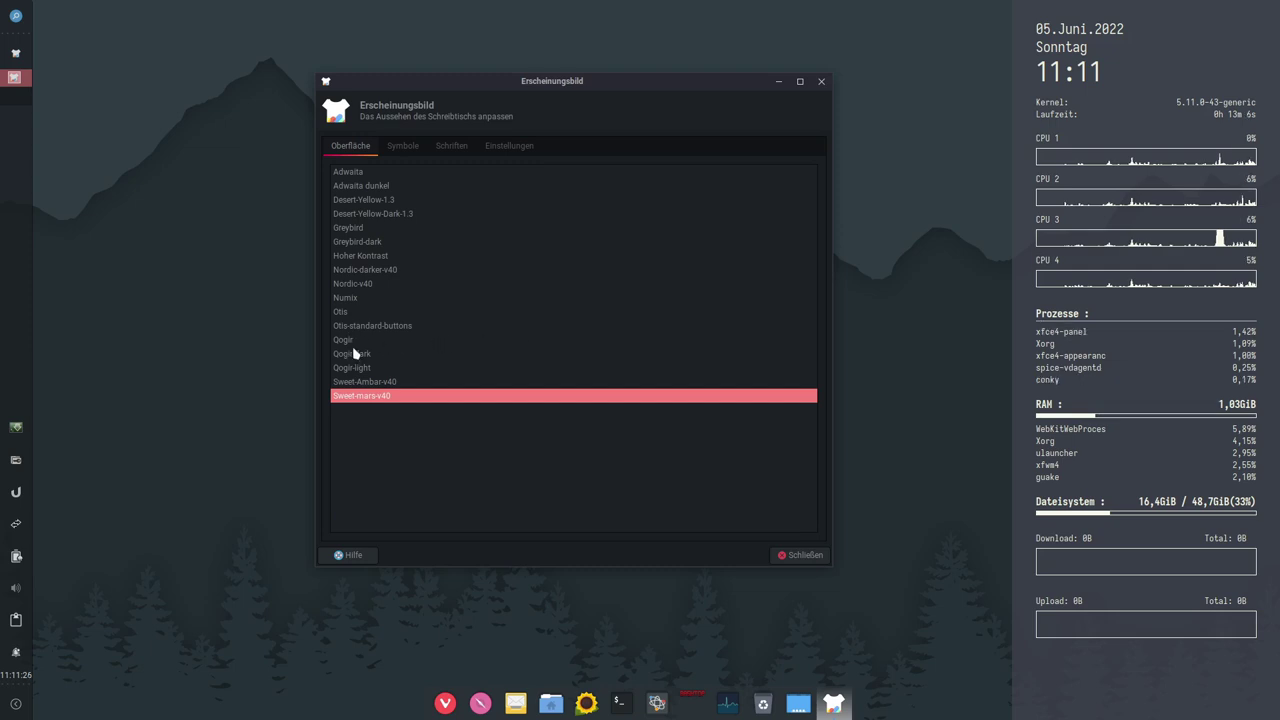
pyautogui.click(362, 356)
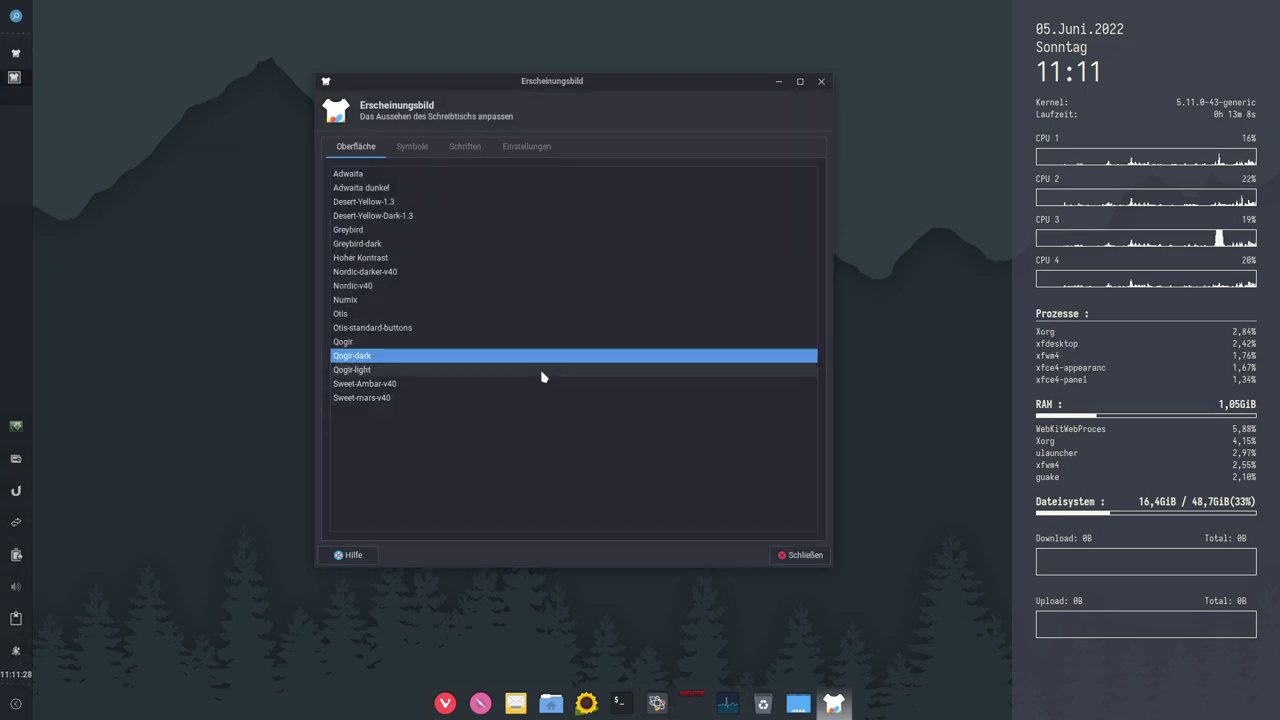
# Step: Try the Win10Sur and Qogir-ubuntu icon themes, settling on Qogir-ubuntu-dark
pyautogui.click(421, 155)
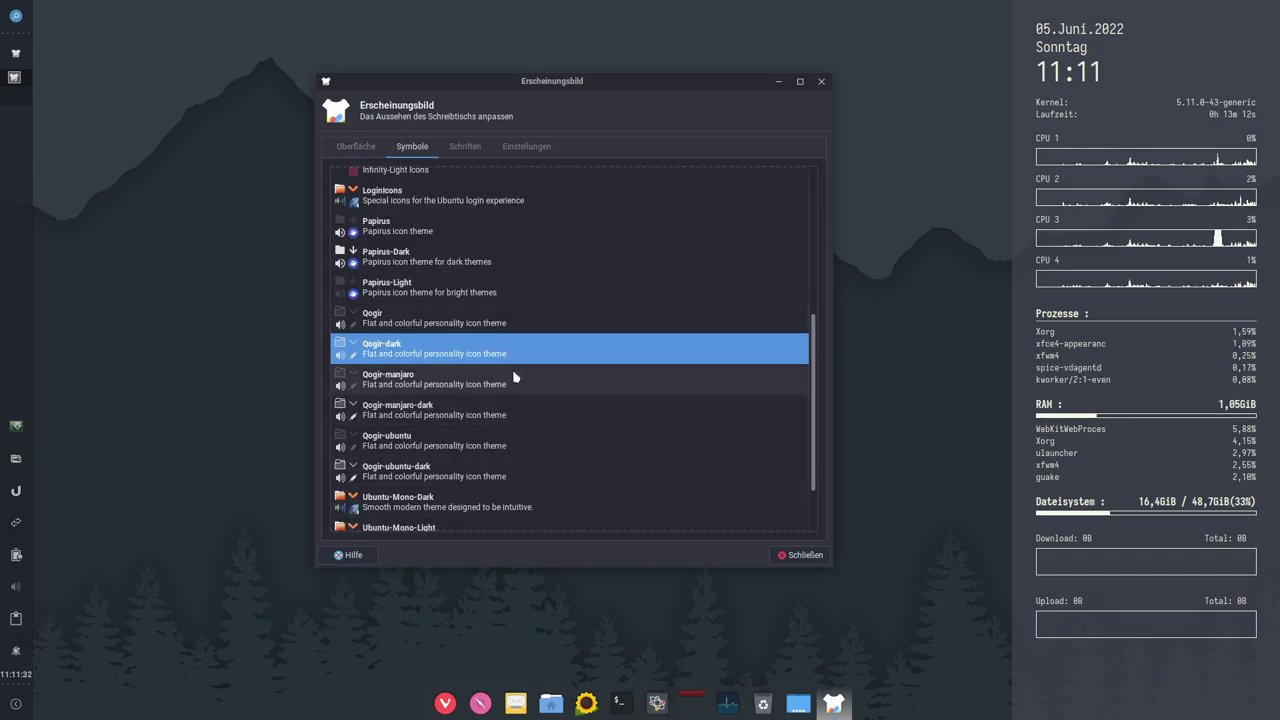
pyautogui.scroll(-2, 490, 392)
pyautogui.scroll(-1, 488, 400)
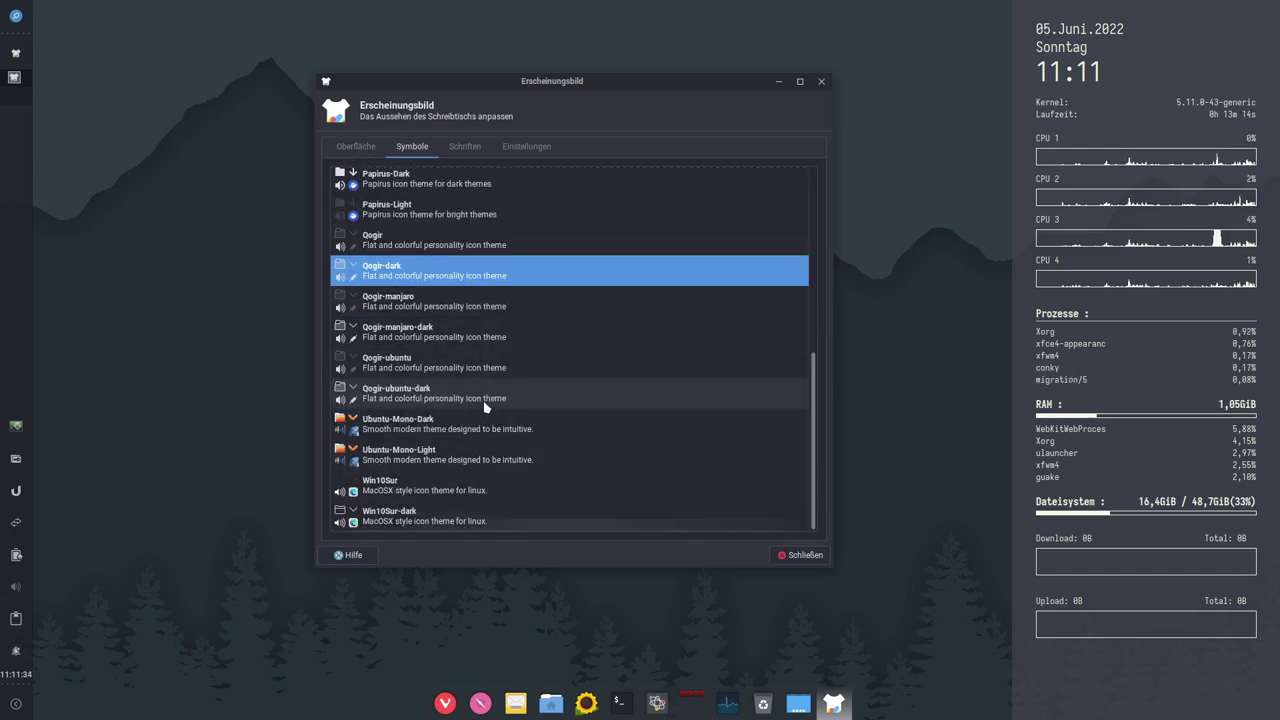
pyautogui.scroll(5, 500, 390)
pyautogui.scroll(-6, 529, 363)
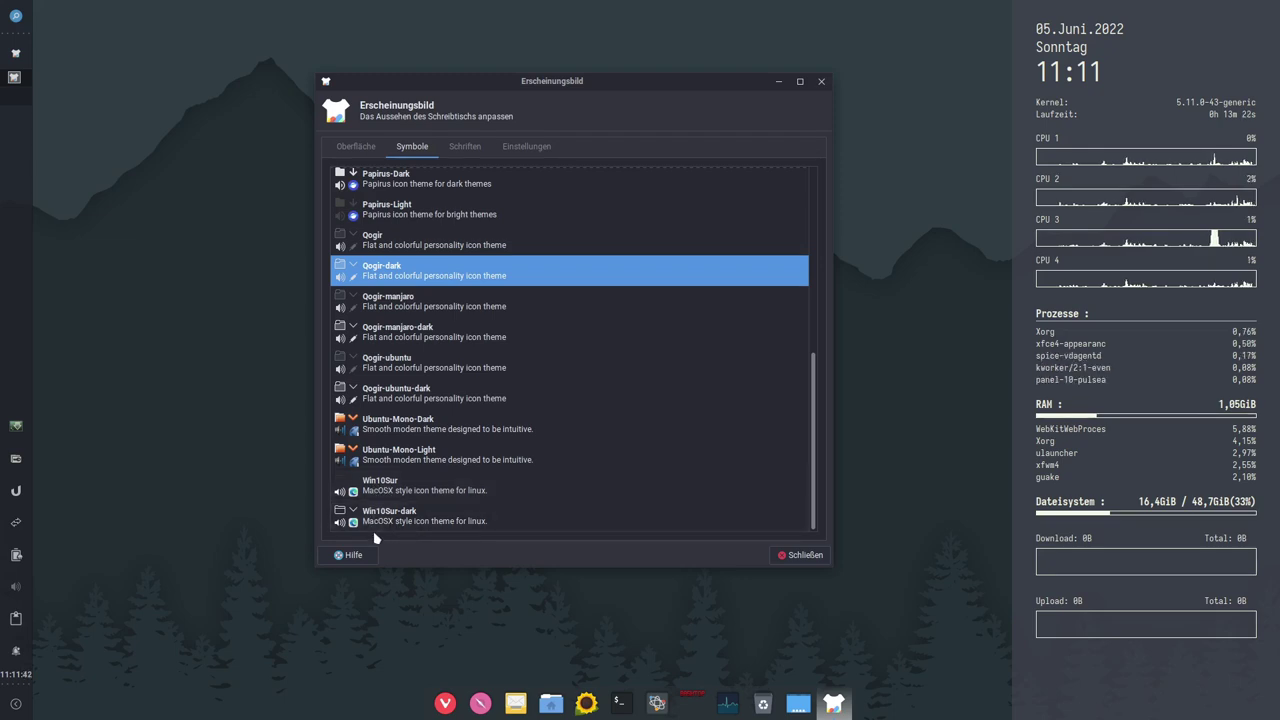
pyautogui.click(393, 525)
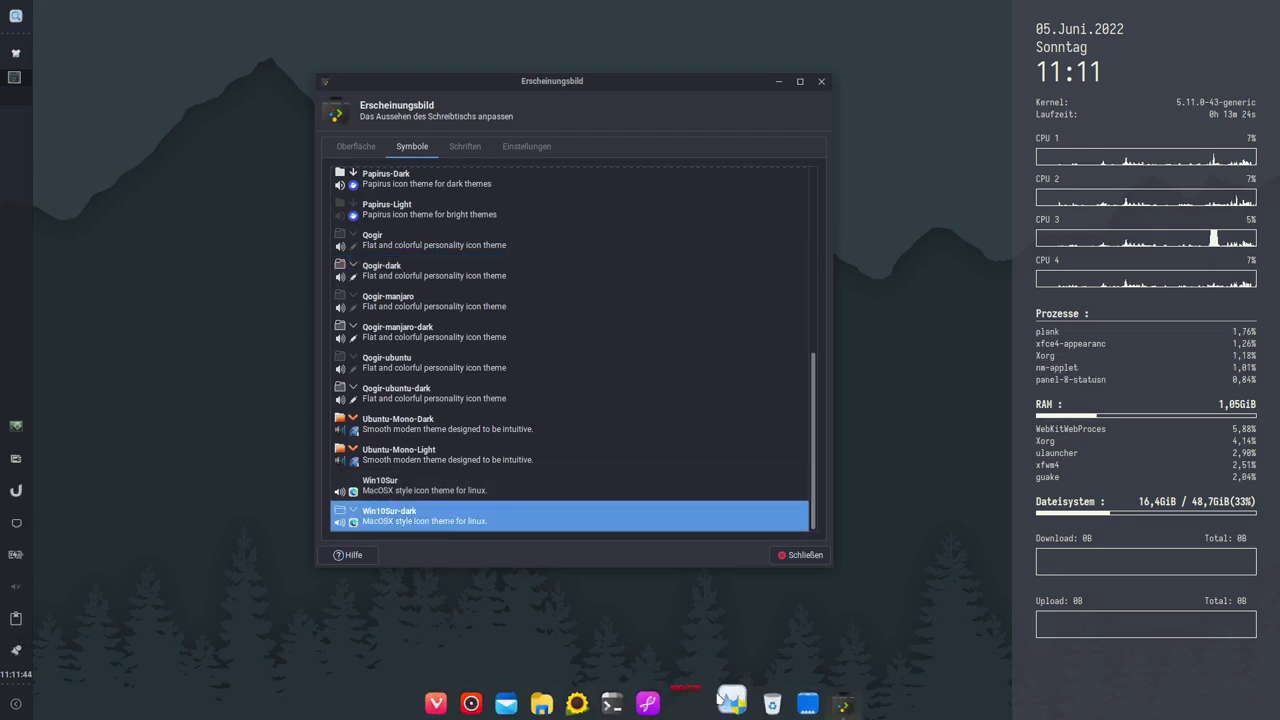
pyautogui.click(393, 490)
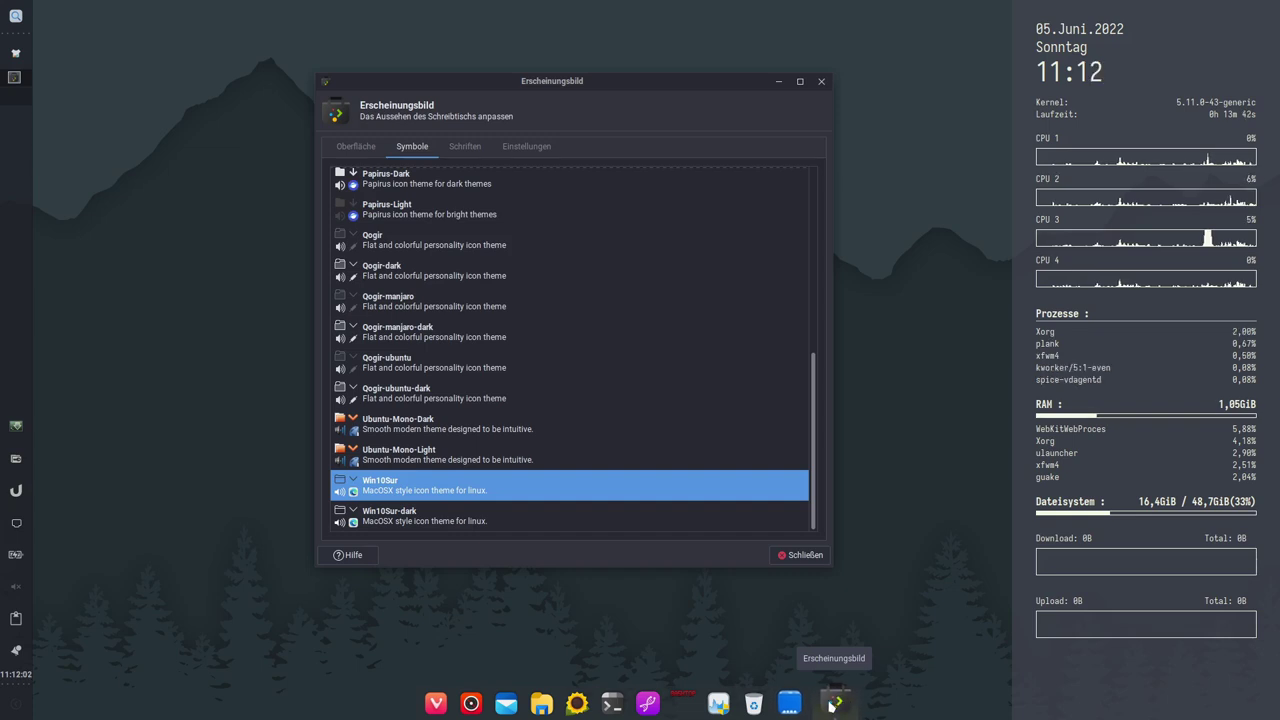
pyautogui.click(389, 523)
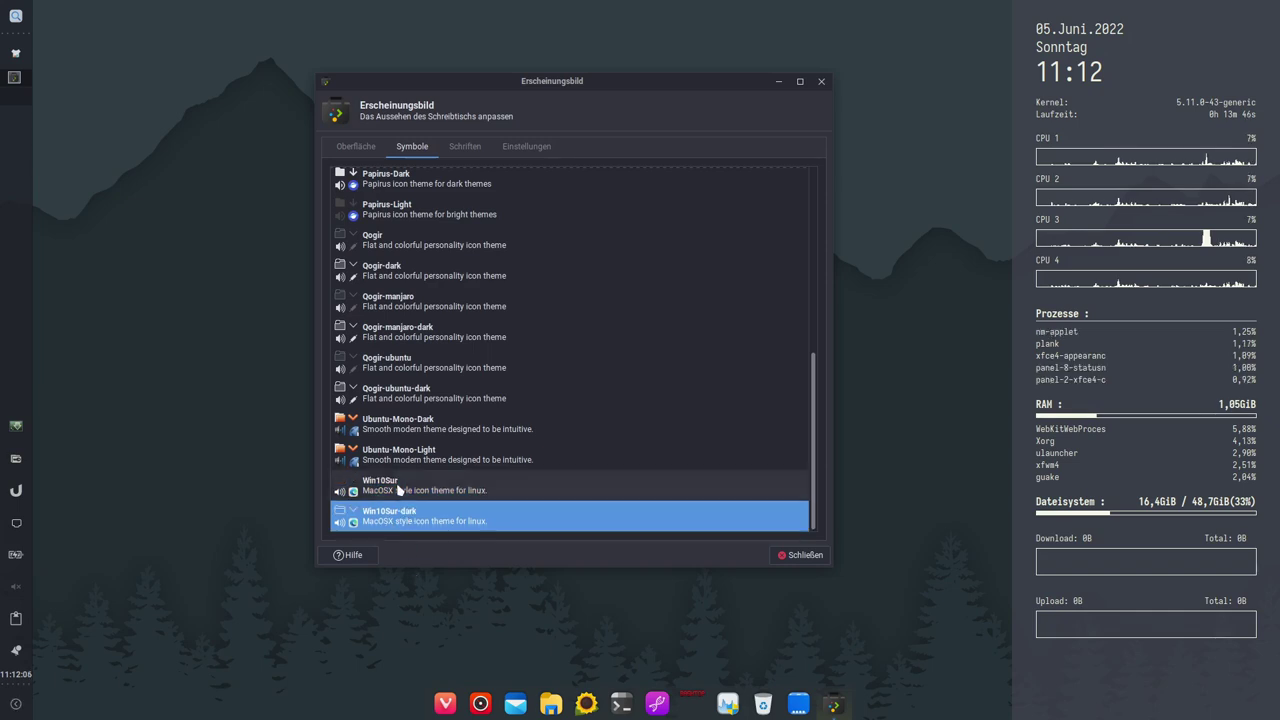
pyautogui.click(410, 392)
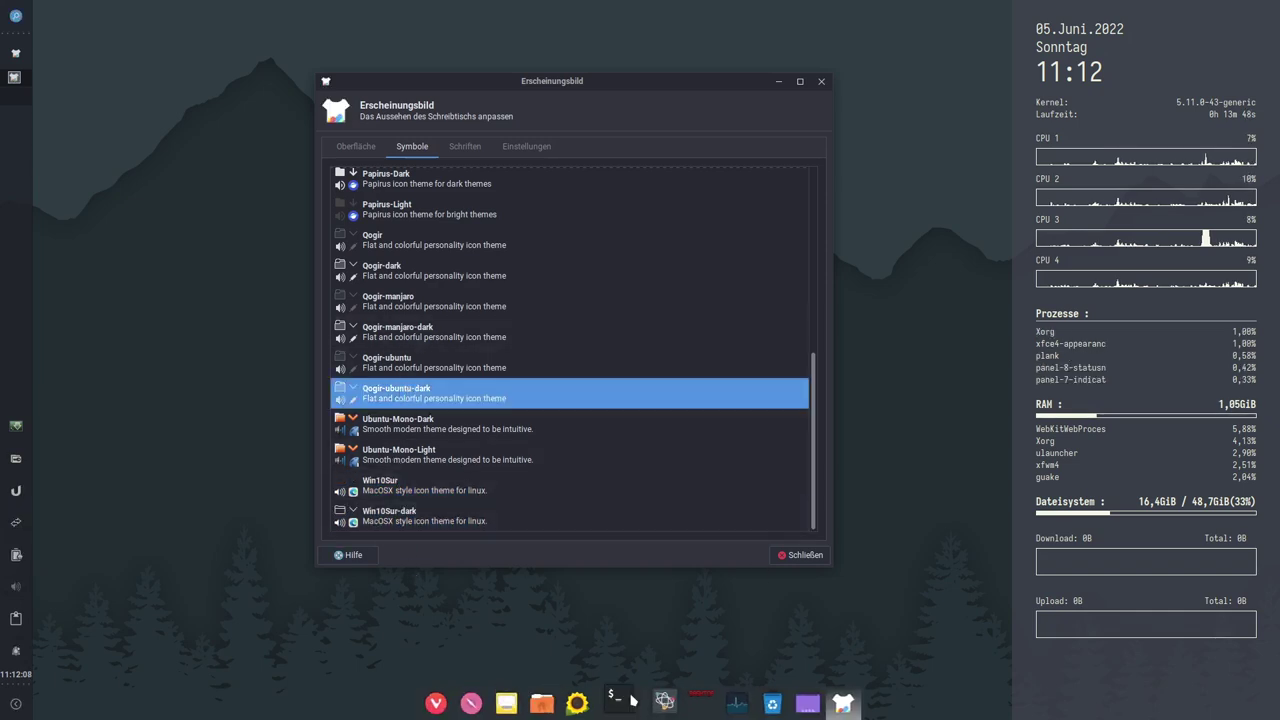
pyautogui.click(402, 374)
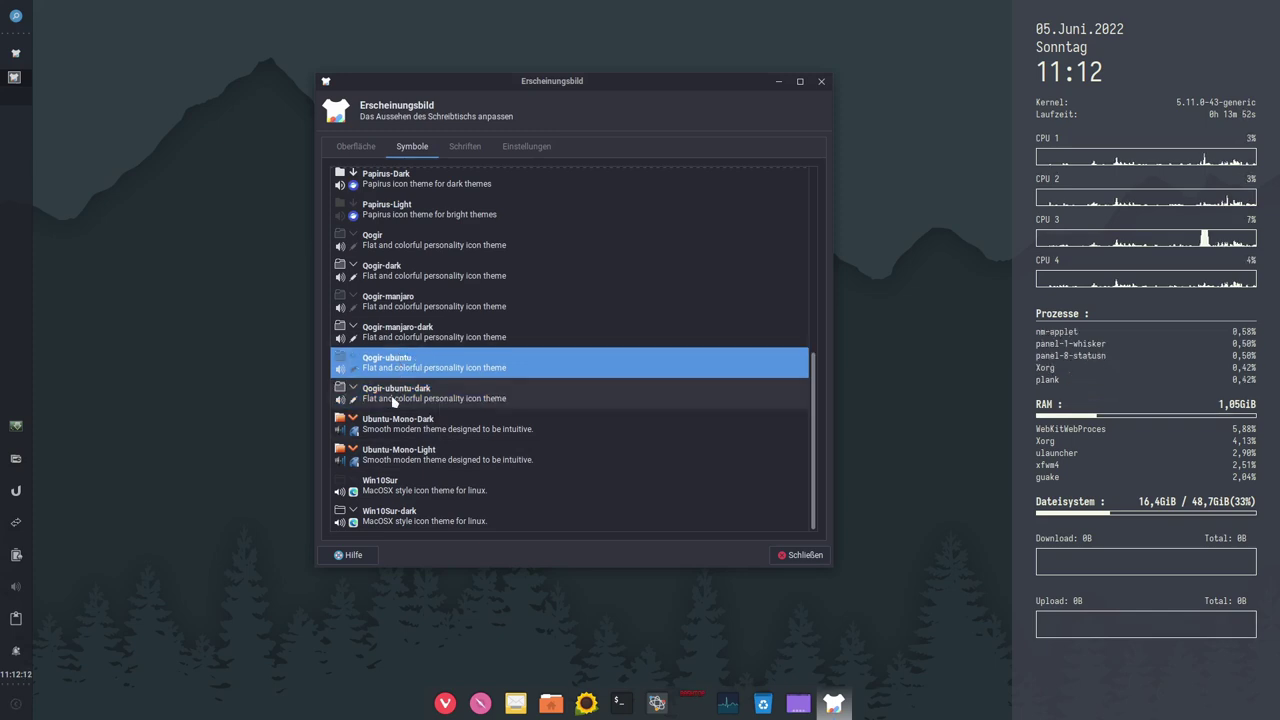
pyautogui.click(396, 390)
# Step: Look over the Schriften and Einstellungen tabs, then close the appearance settings
pyautogui.scroll(3, 474, 326)
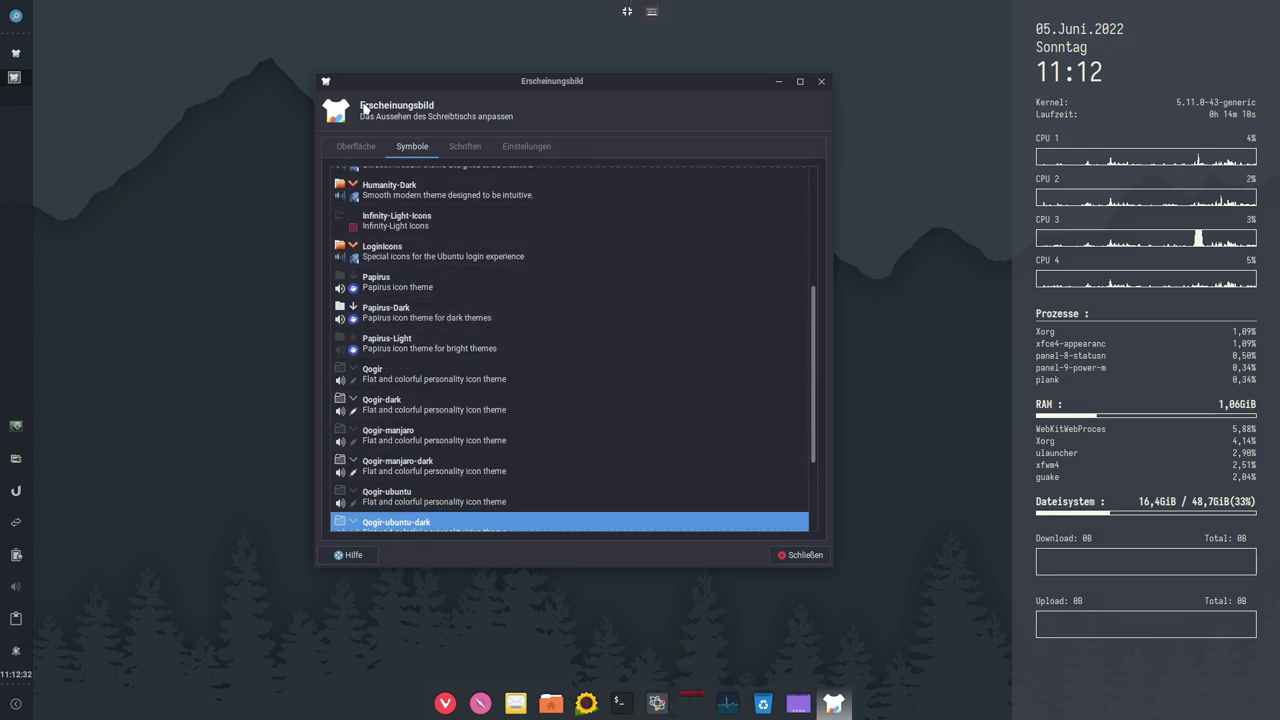
pyautogui.click(465, 147)
pyautogui.click(520, 148)
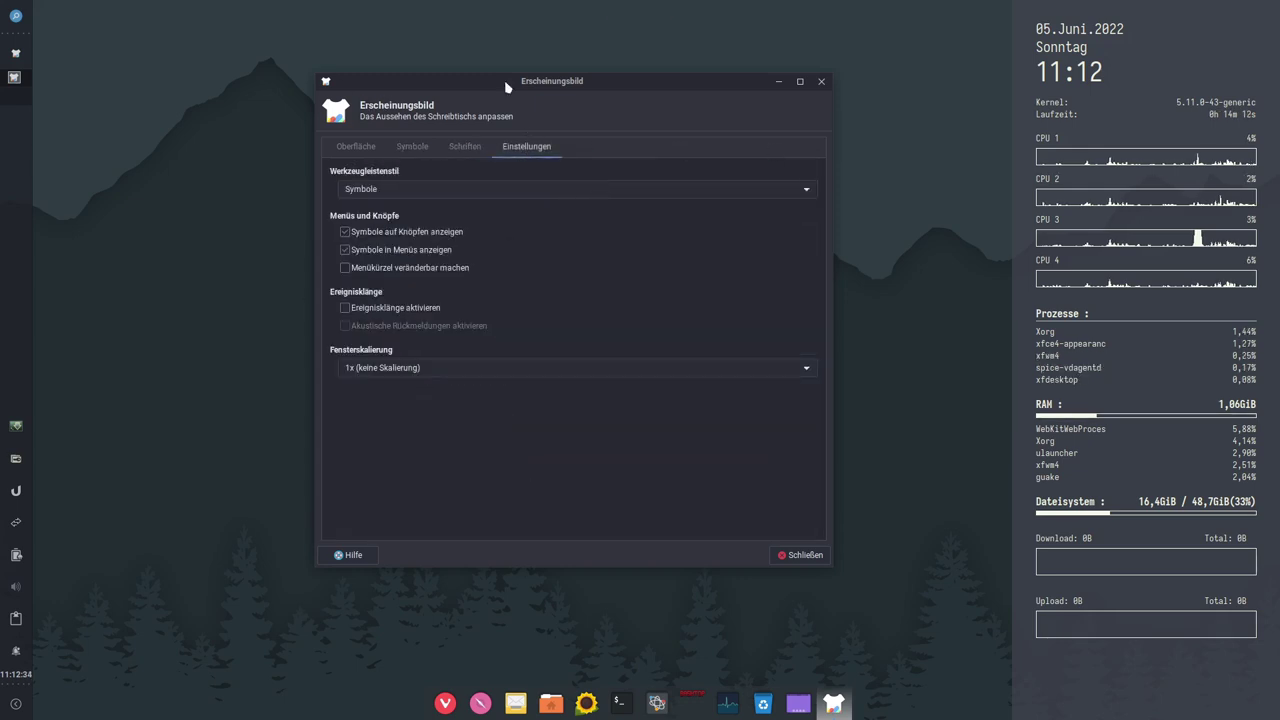
pyautogui.click(801, 556)
pyautogui.click(15, 17)
# Step: Launch Synaptic-Paketverwaltung from the Settings category and authorise it with the password
pyautogui.click(768, 95)
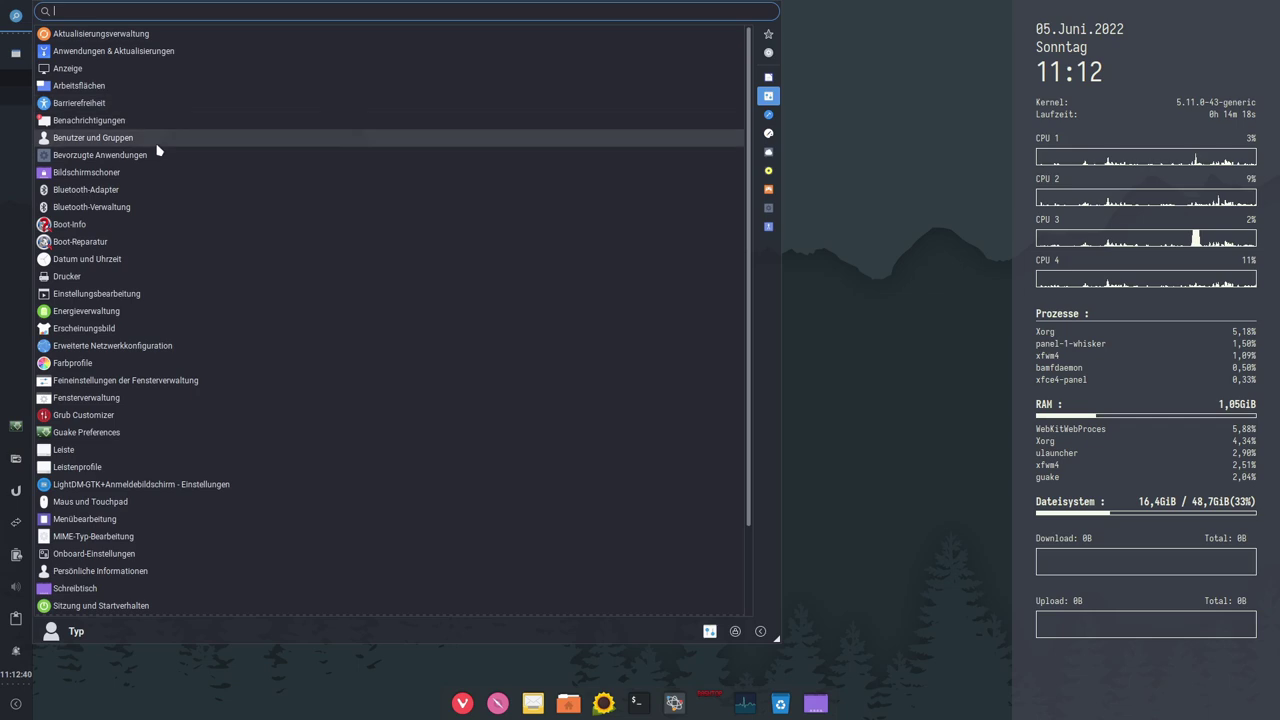
pyautogui.scroll(-2, 175, 432)
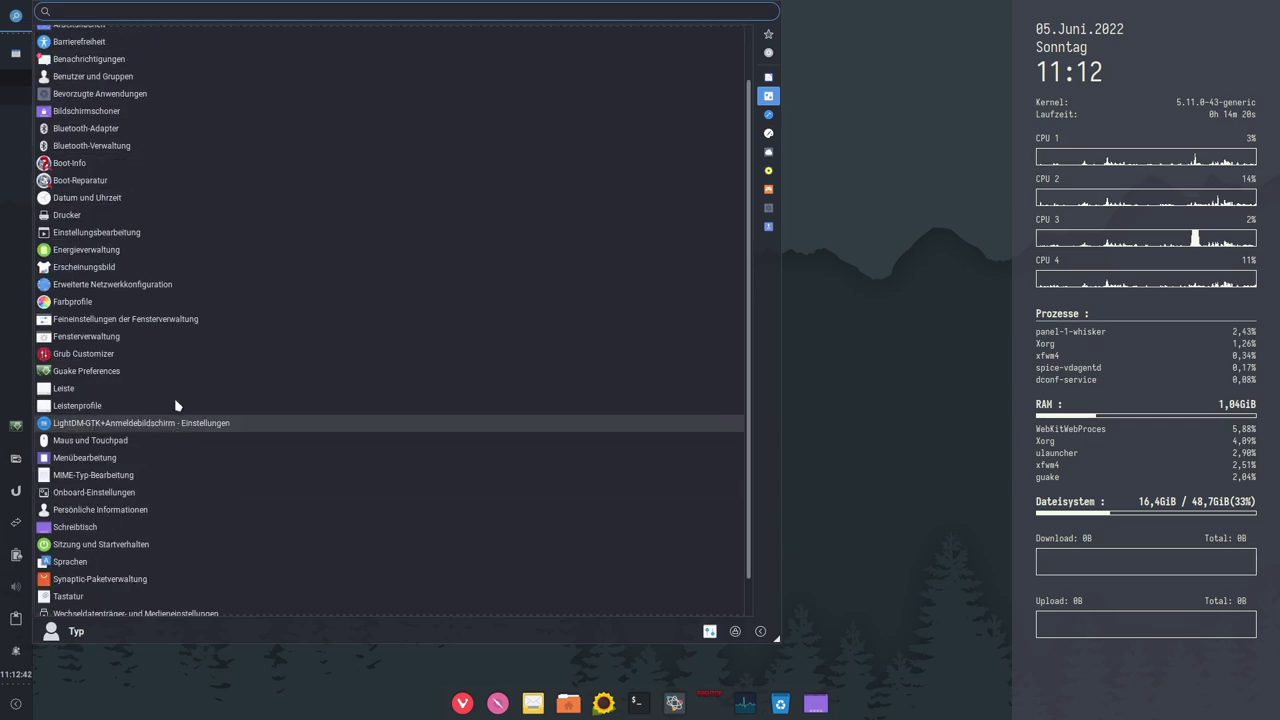
pyautogui.scroll(-2, 177, 330)
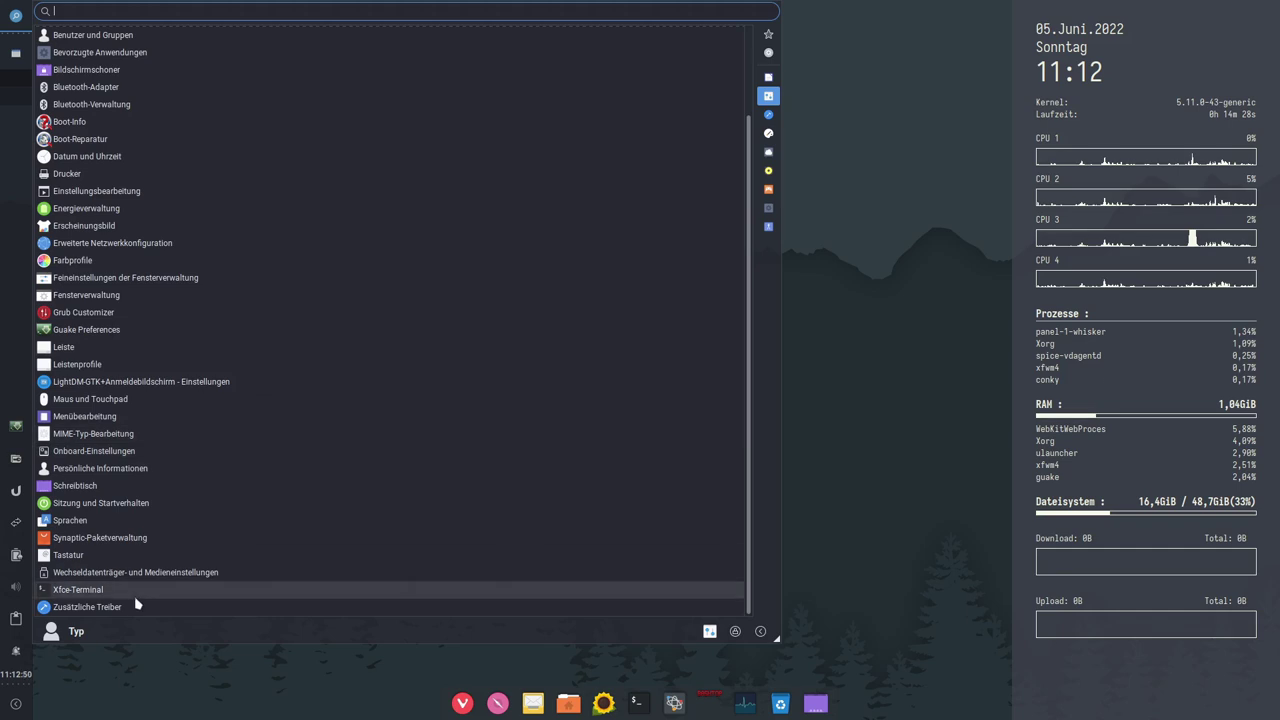
pyautogui.click(104, 537)
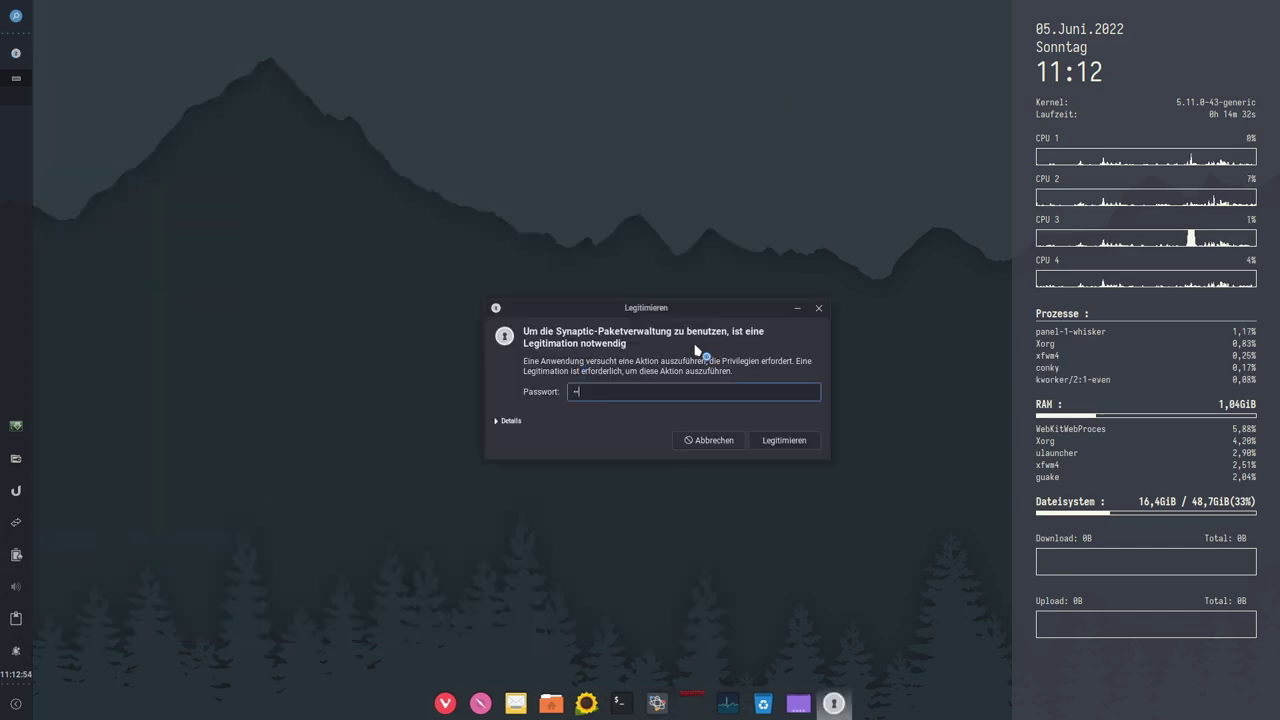
pyautogui.press('Return')
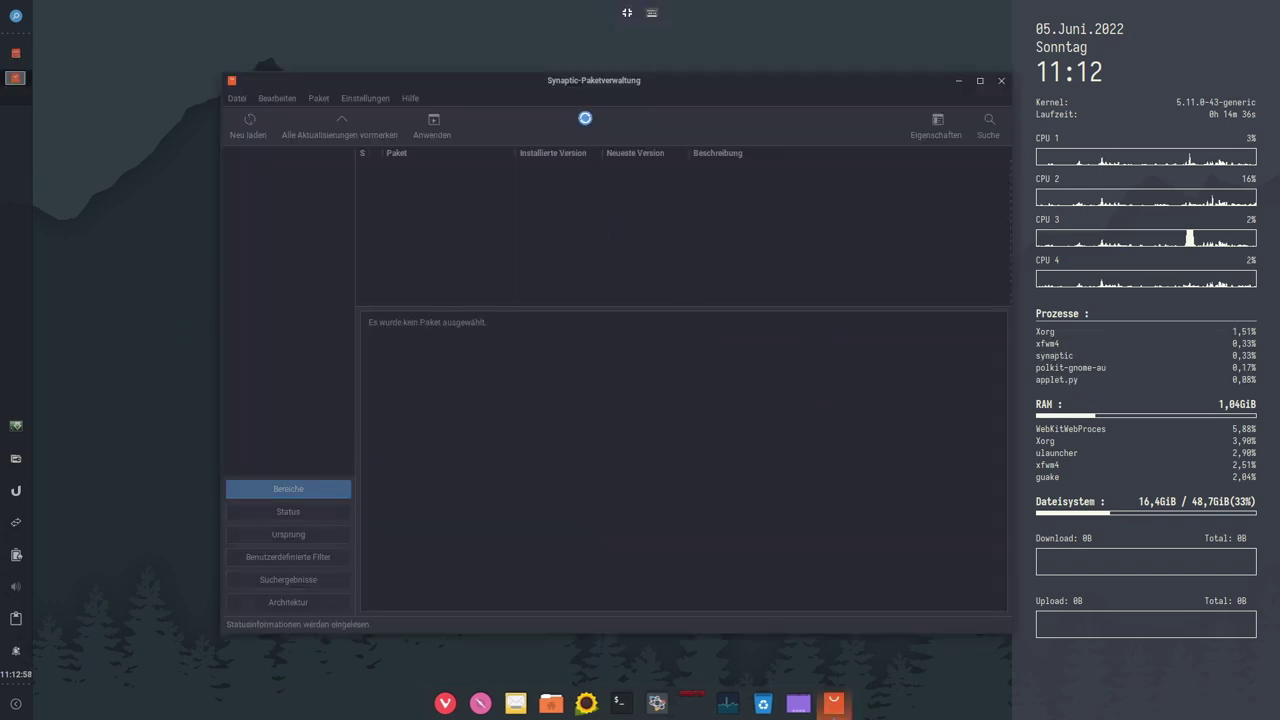
# Step: Move the Synaptic window up and left, close Synaptic, and bring up the application menu
pyautogui.moveTo(629, 84); pyautogui.dragTo(572, 80)
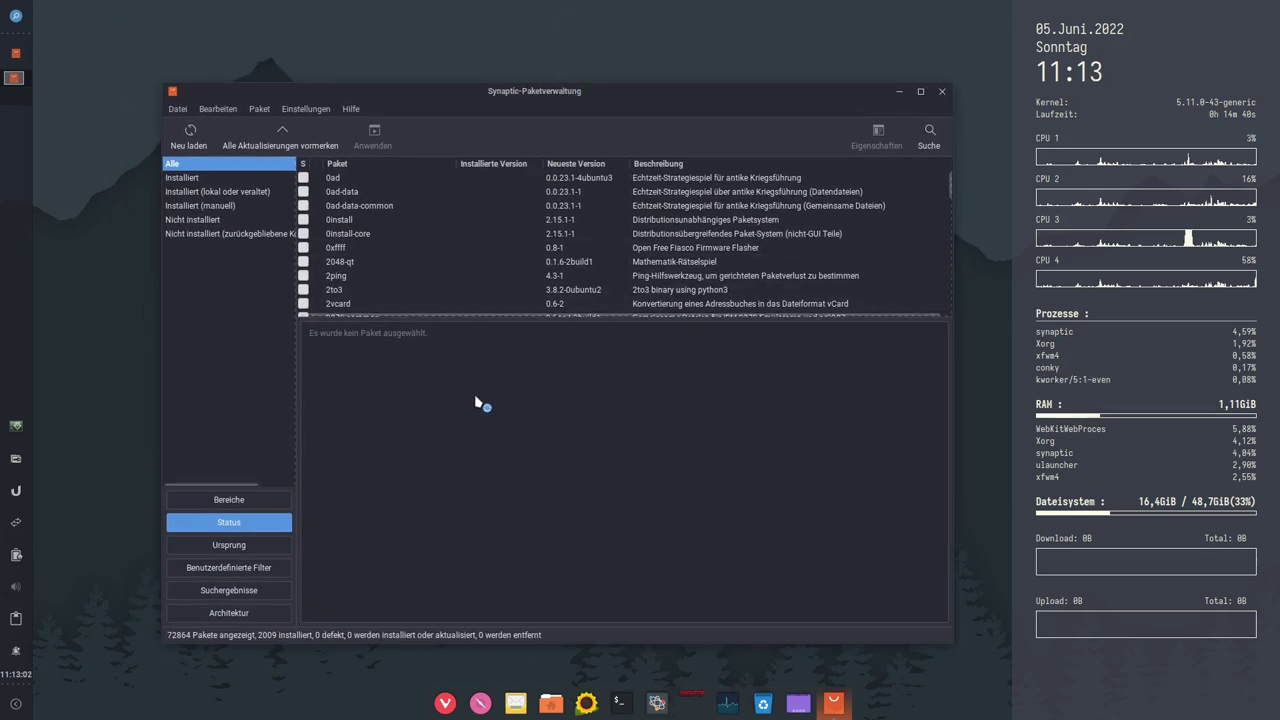
pyautogui.click(942, 92)
pyautogui.click(16, 16)
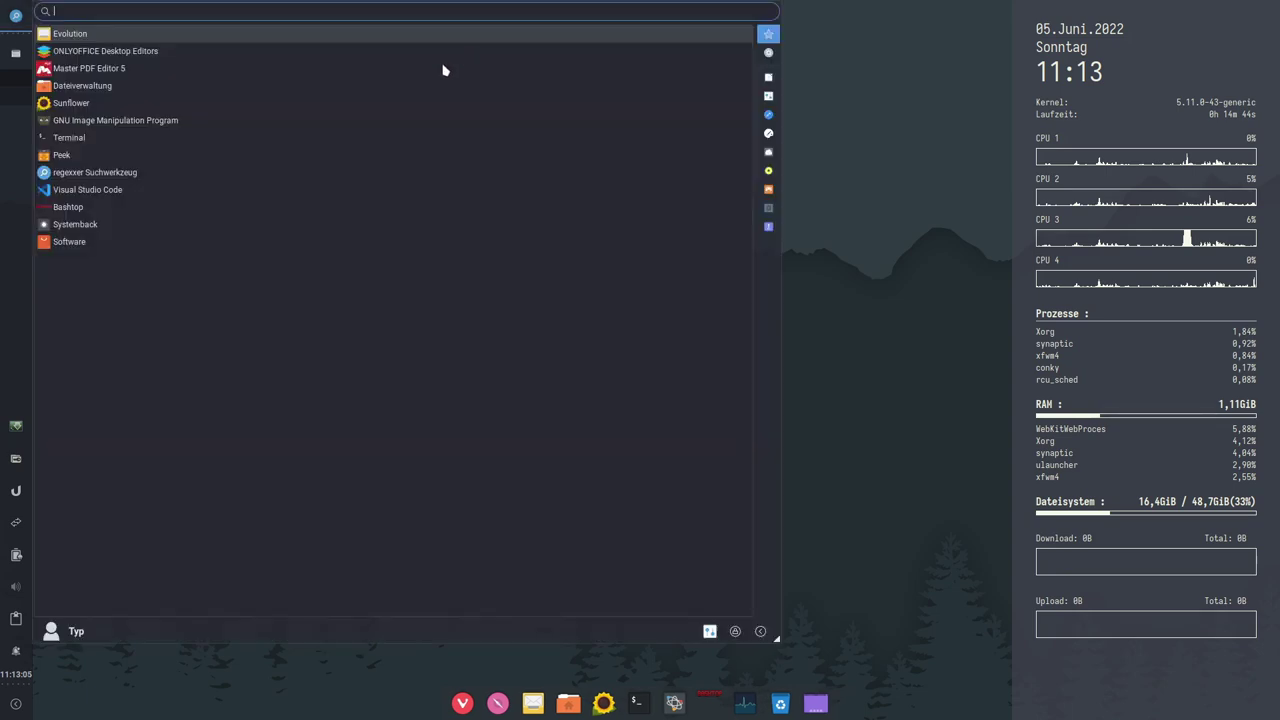
# Step: Launch Visual Studio Code, move its window toward the top-left, and enlarge it
pyautogui.moveTo(770, 117)
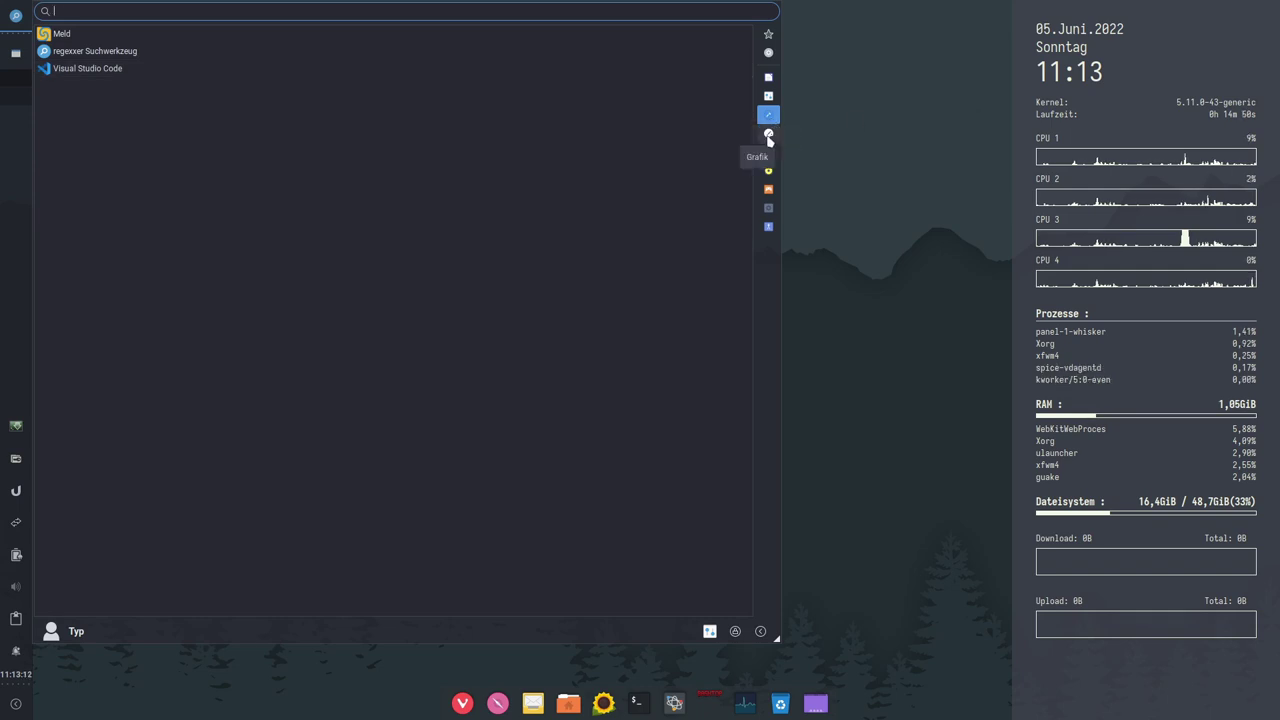
pyautogui.click(66, 72)
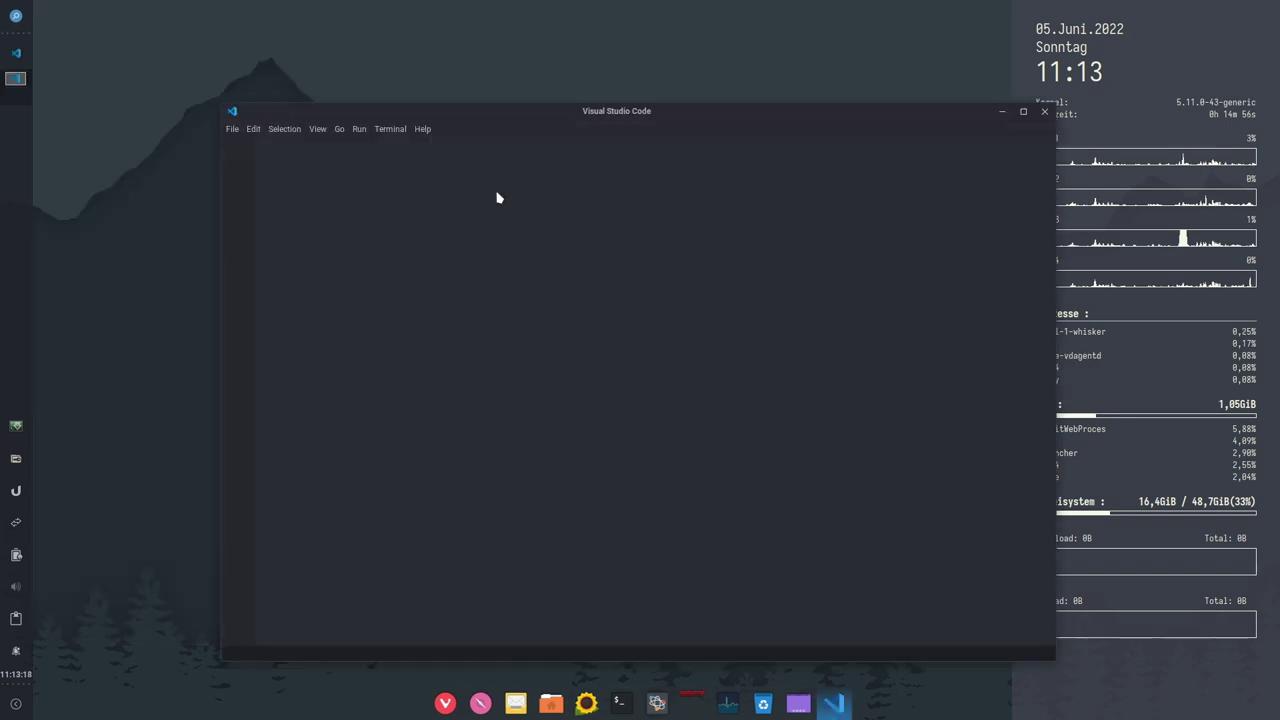
pyautogui.moveTo(621, 112); pyautogui.dragTo(443, 20)
pyautogui.moveTo(868, 565); pyautogui.dragTo(980, 676)
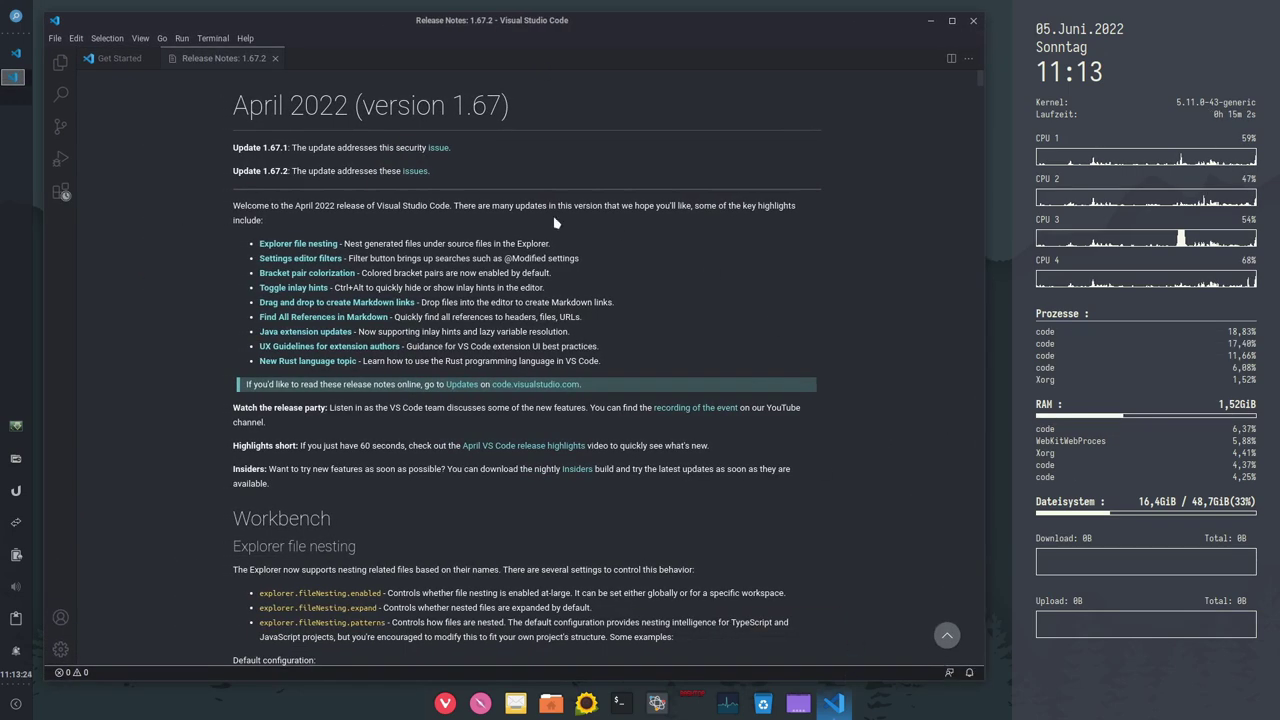
# Step: Close the 1.67.2 Release Notes tab and VS Code, then bring up the Whisker Menu
pyautogui.click(275, 58)
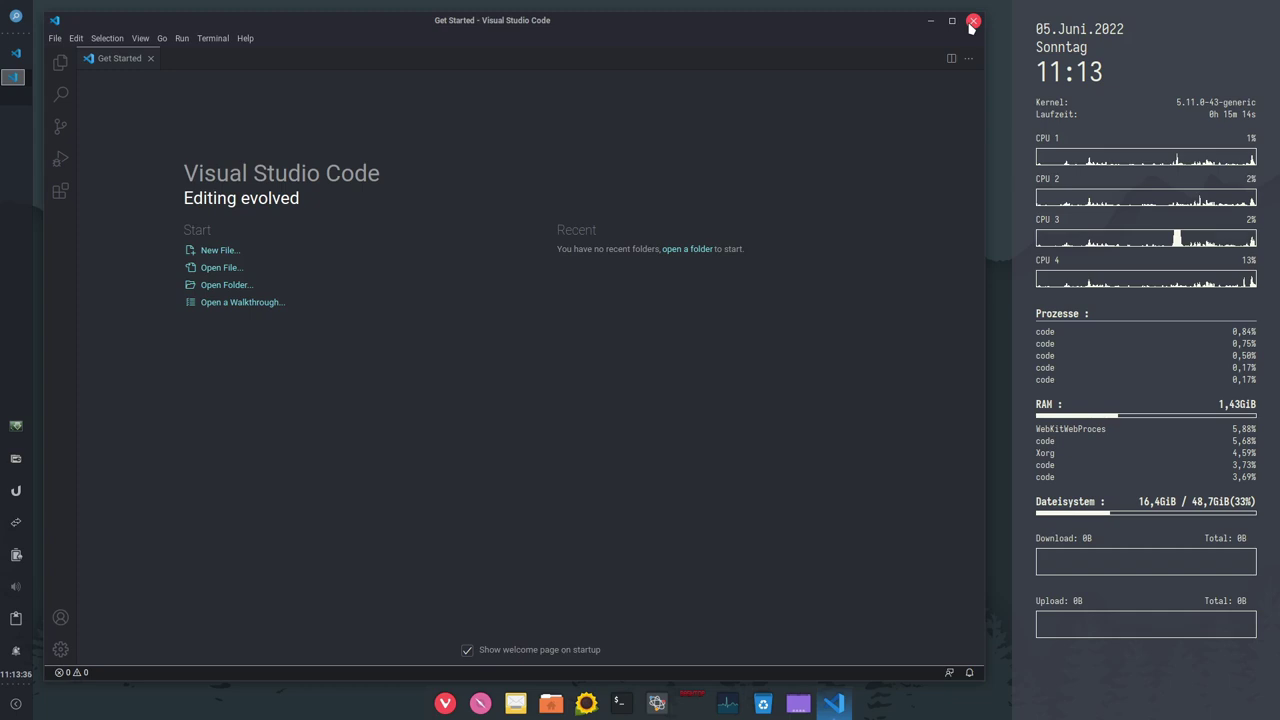
pyautogui.click(972, 21)
pyautogui.click(17, 18)
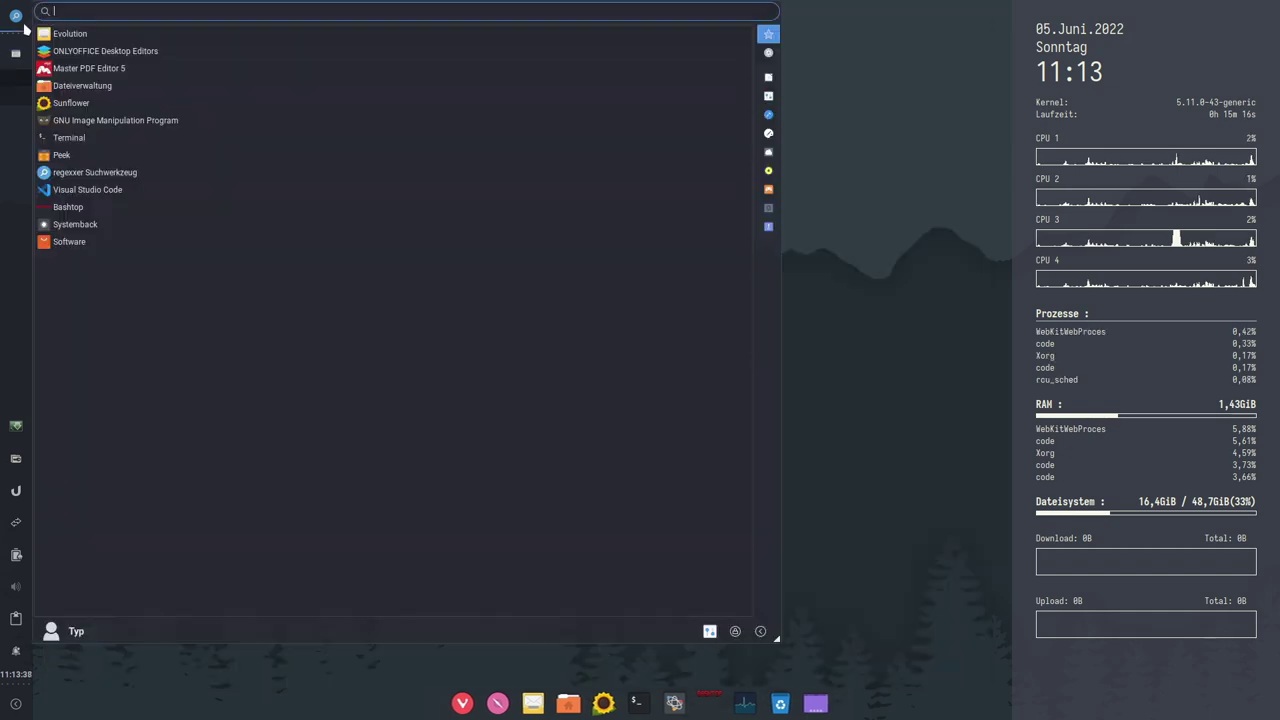
pyautogui.click(768, 115)
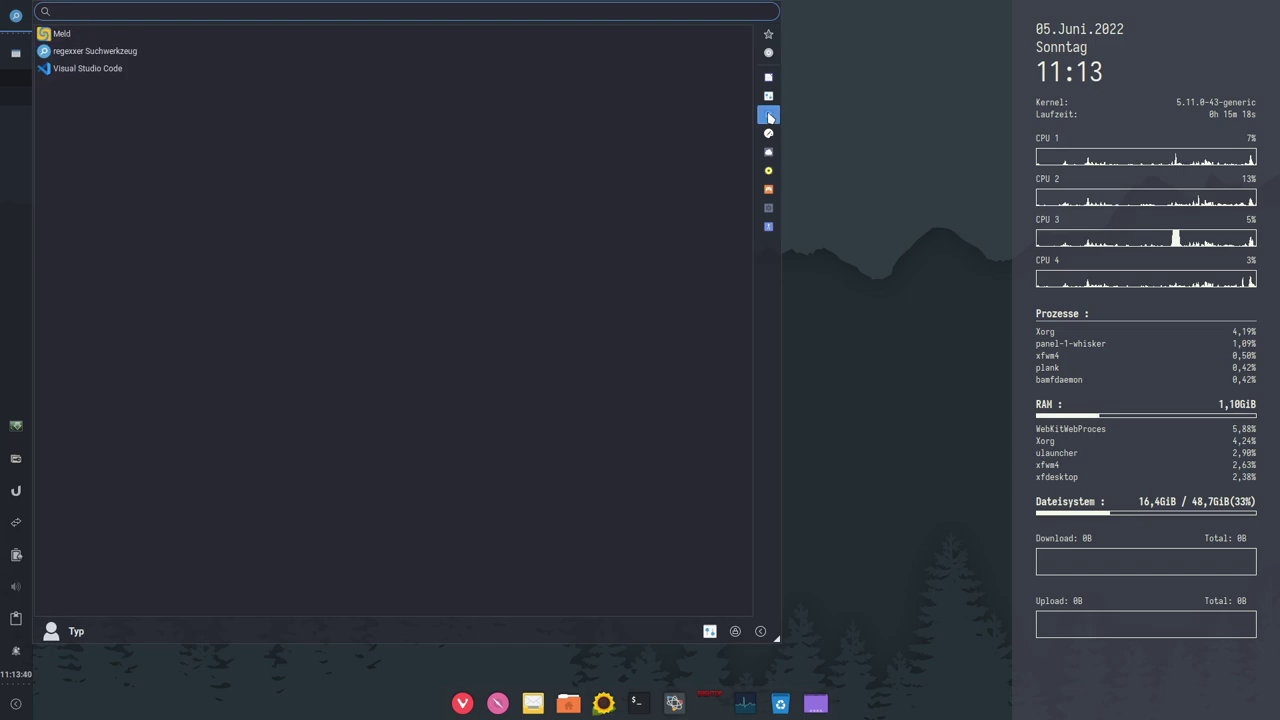
pyautogui.click(86, 52)
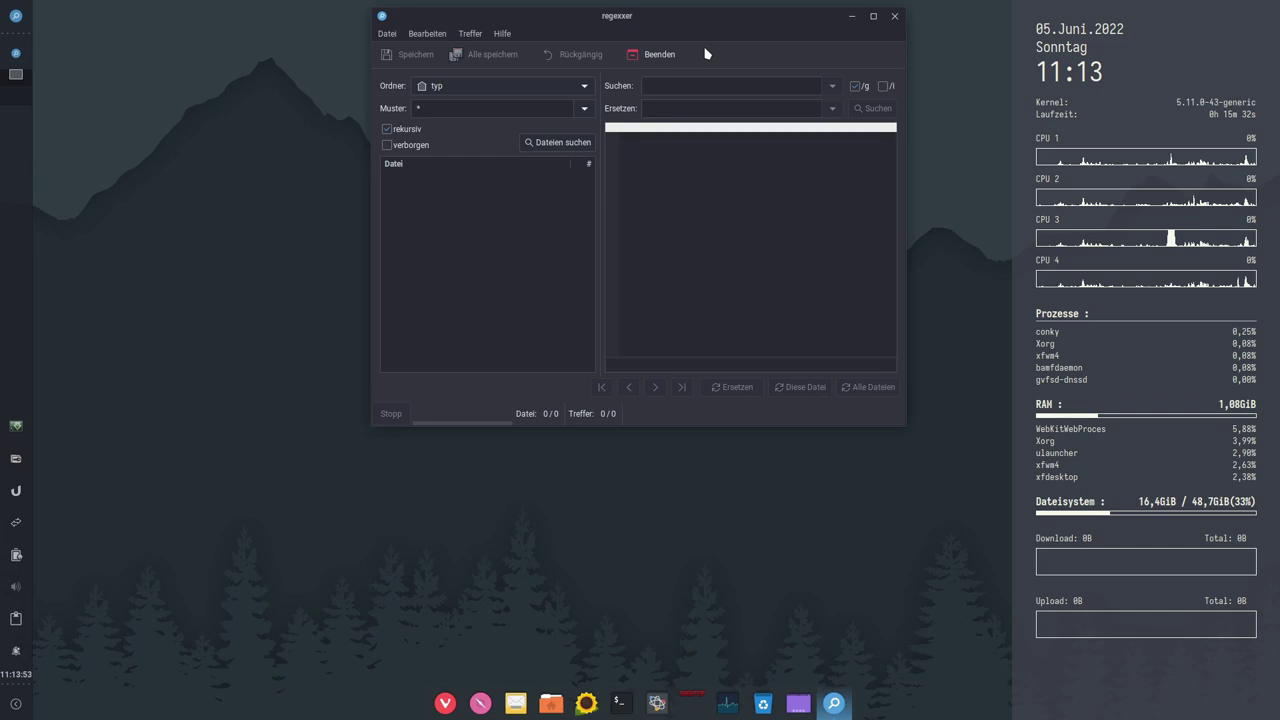
pyautogui.click(894, 16)
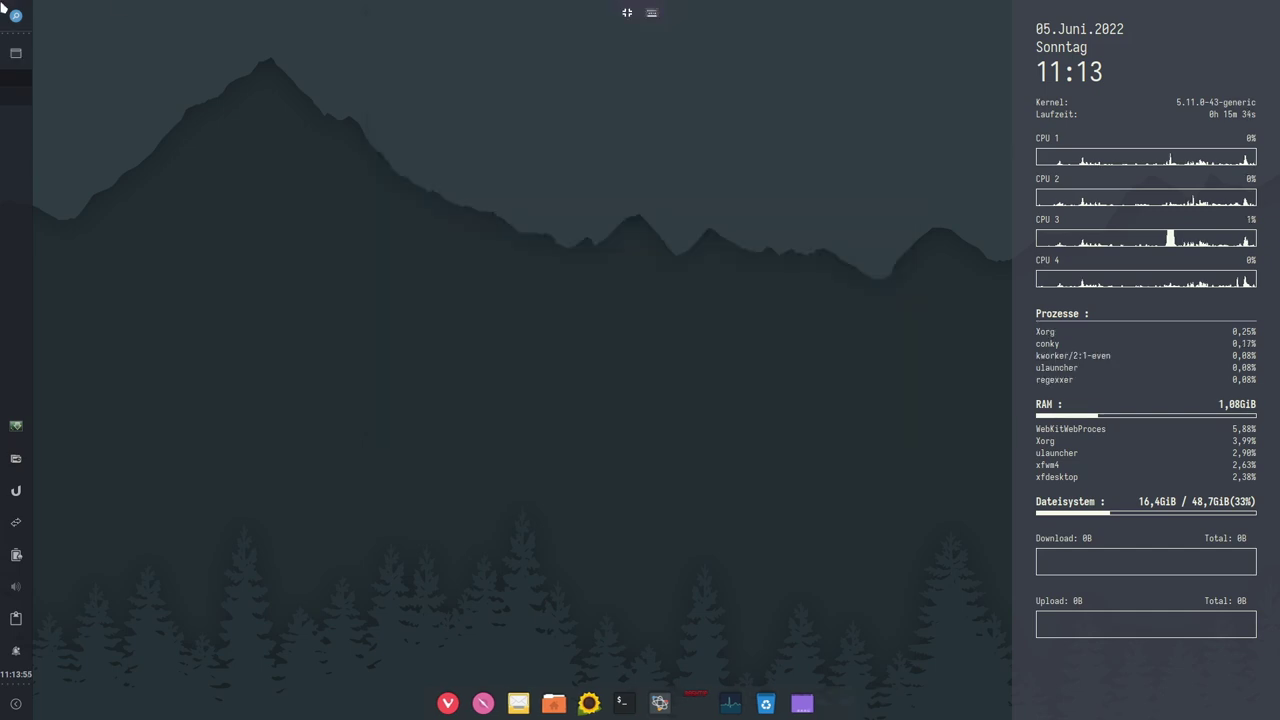
pyautogui.click(18, 17)
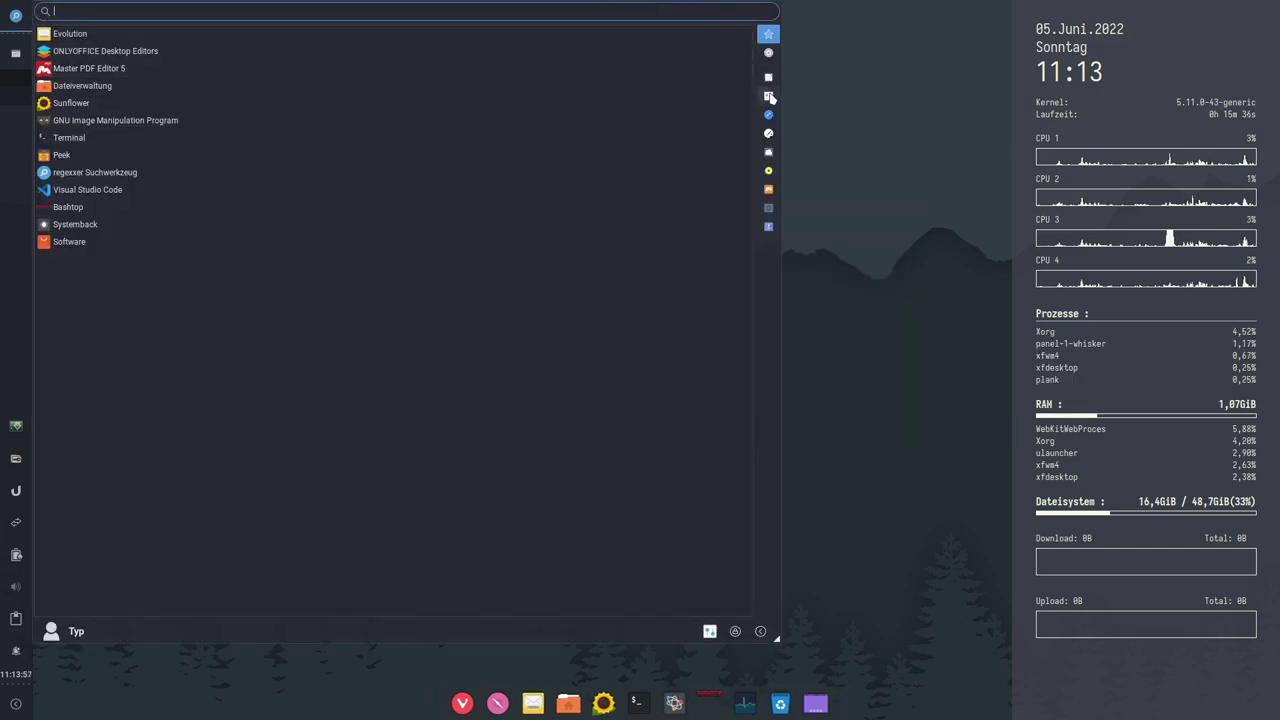
# Step: Launch Meld from the Whisker Menu's development category, then close its new-comparison window
pyautogui.click(768, 115)
pyautogui.click(62, 35)
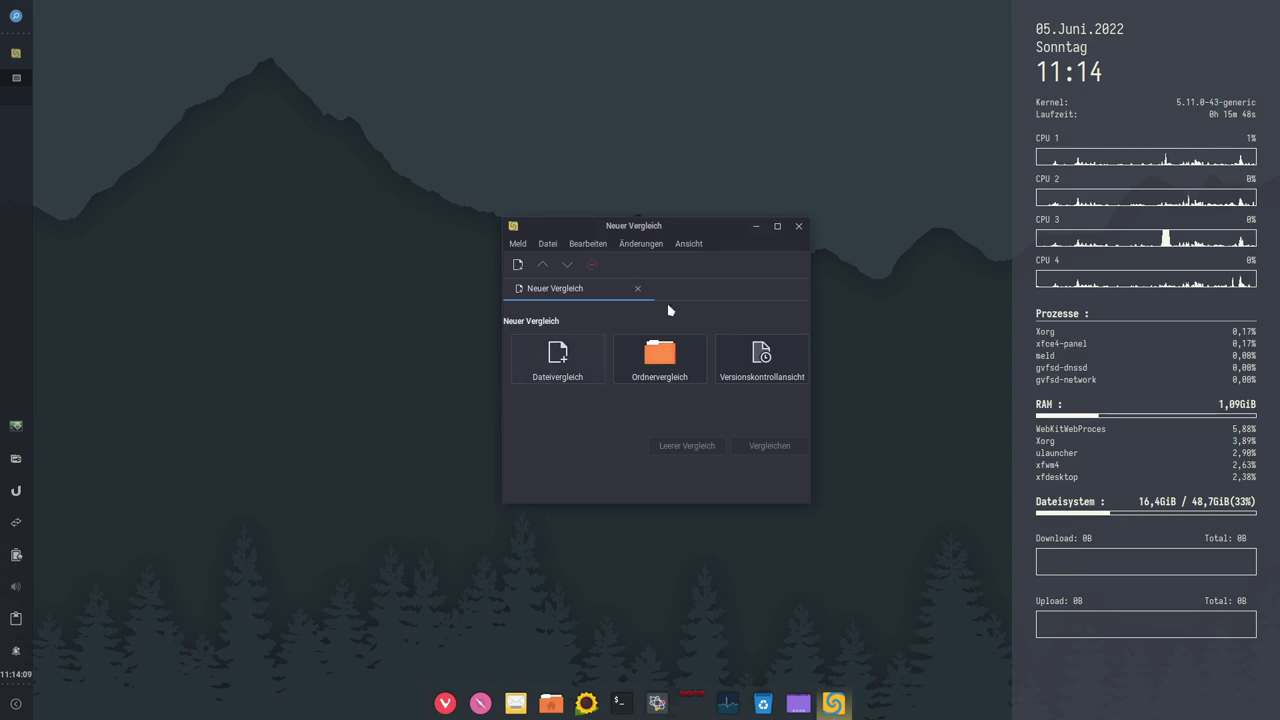
pyautogui.click(798, 227)
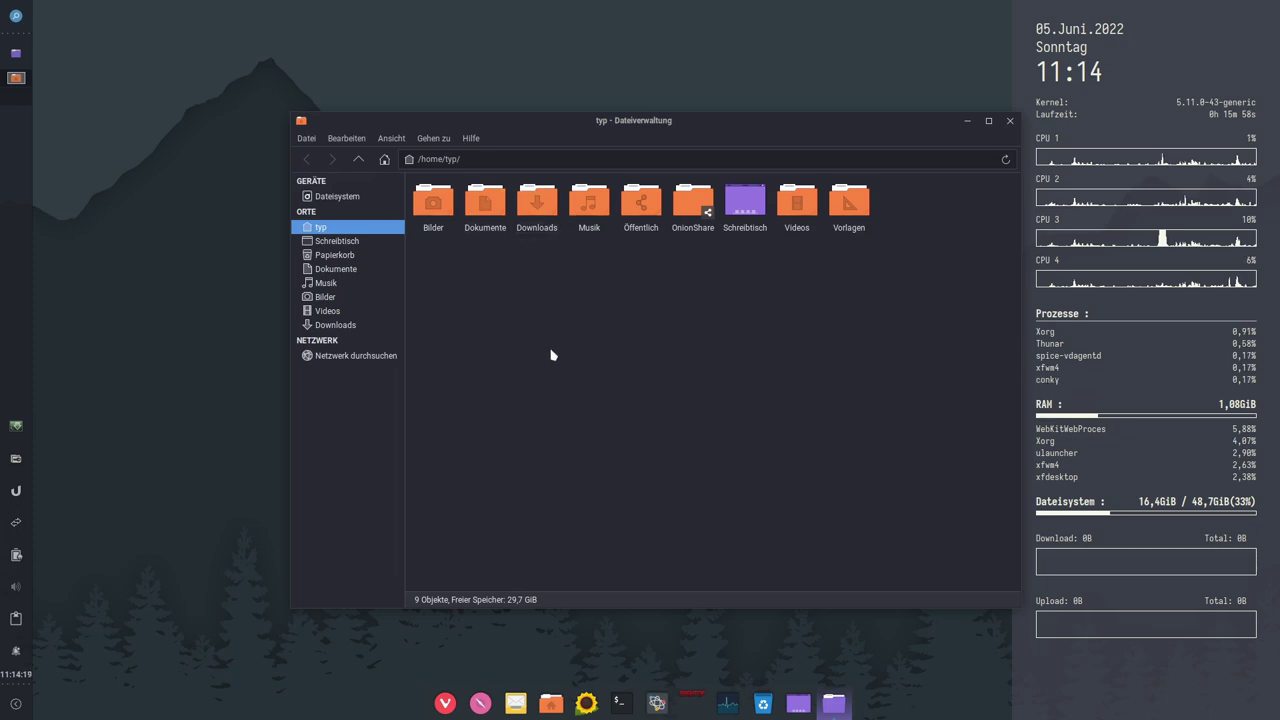
# Step: Show hidden files and duplicate .bashrc as .bashrc (Kopie 1) in the home folder
pyautogui.hotkey('ctrl', 'h')
pyautogui.scroll(-2, 900, 430)
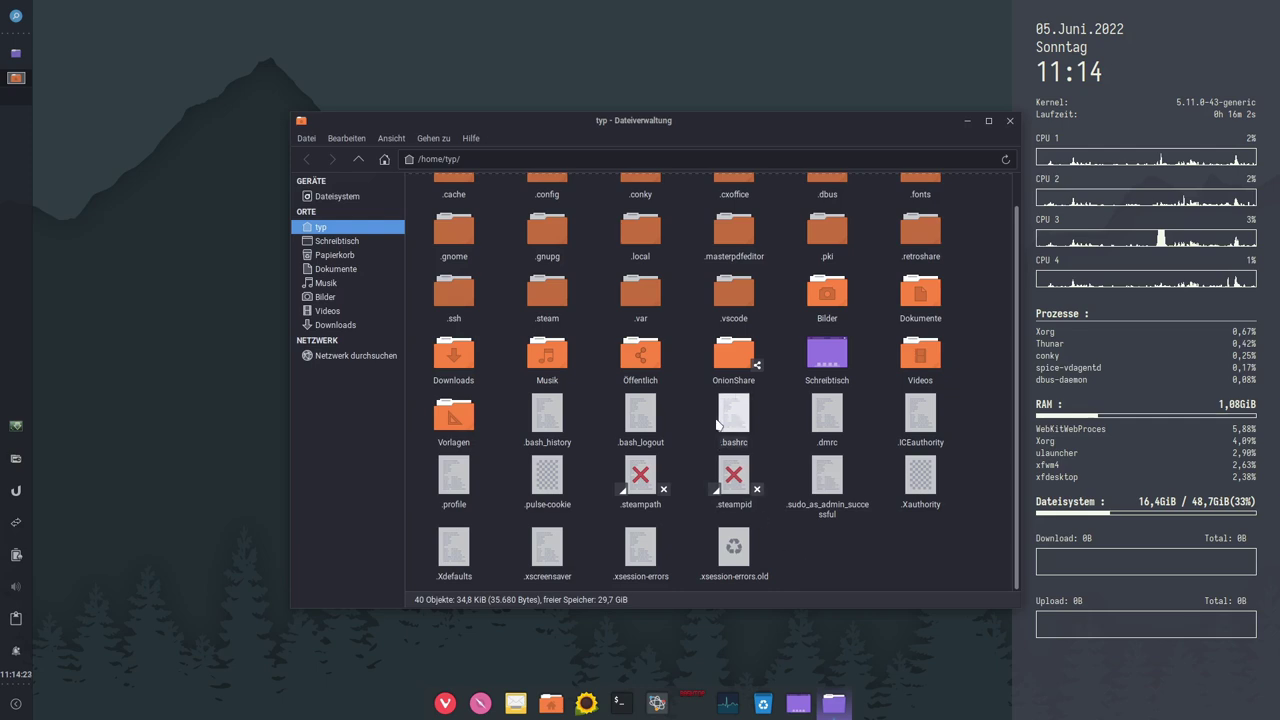
pyautogui.click(734, 422)
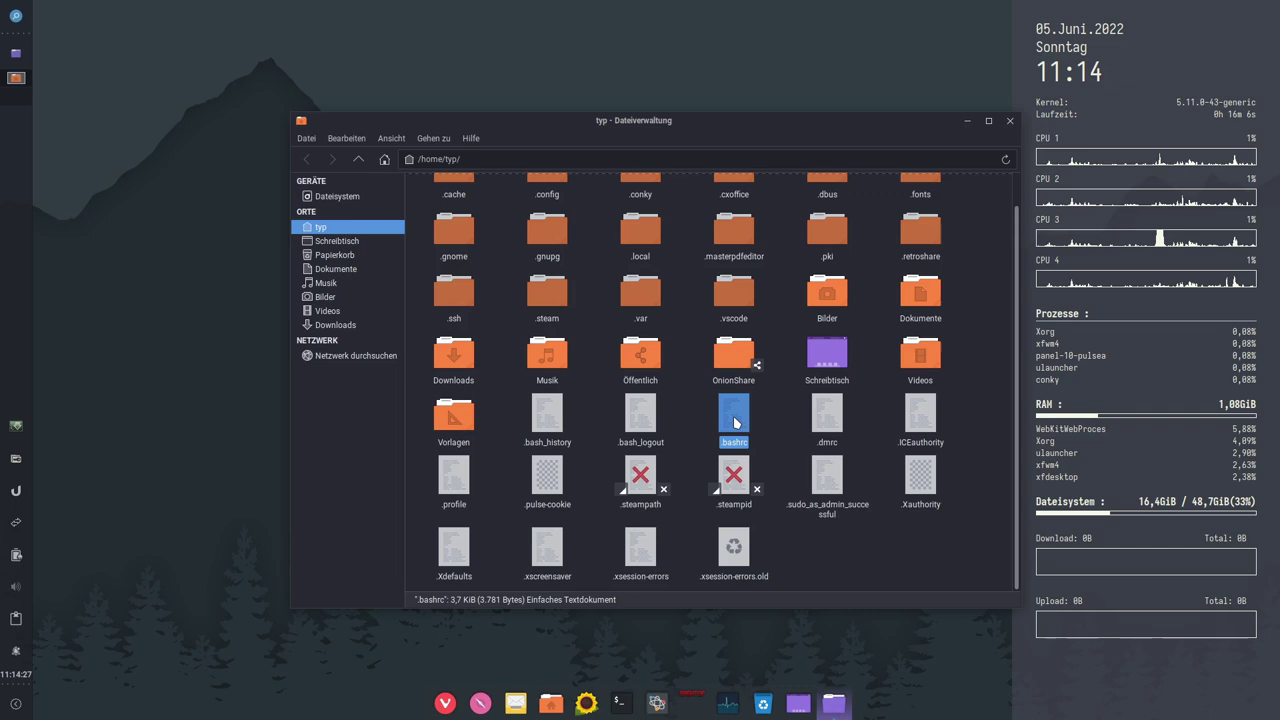
pyautogui.hotkey('ctrl', 'c')
pyautogui.hotkey('ctrl', 'v')
# Step: Select both .bashrc and .bashrc (Kopie 1) and bring up their context menu
pyautogui.click(740, 424)
pyautogui.keyDown('ctrl'); pyautogui.click(828, 426); pyautogui.keyUp('ctrl')
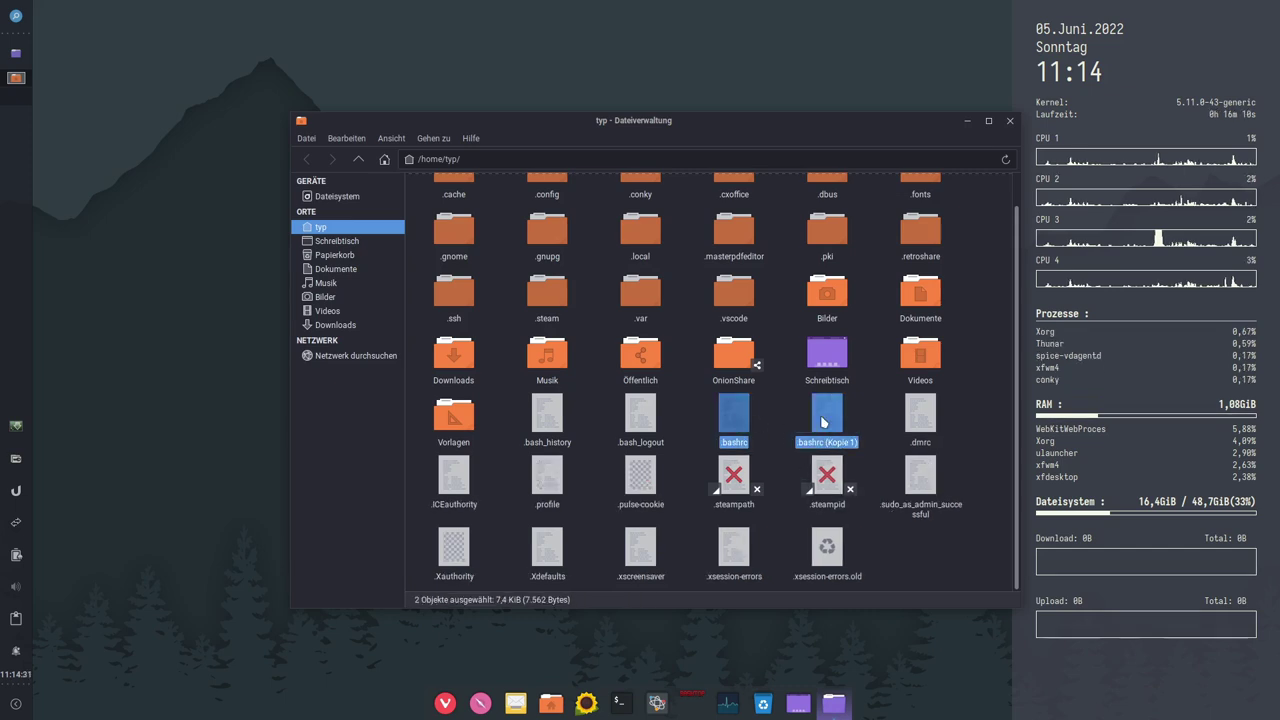
pyautogui.rightClick(822, 422)
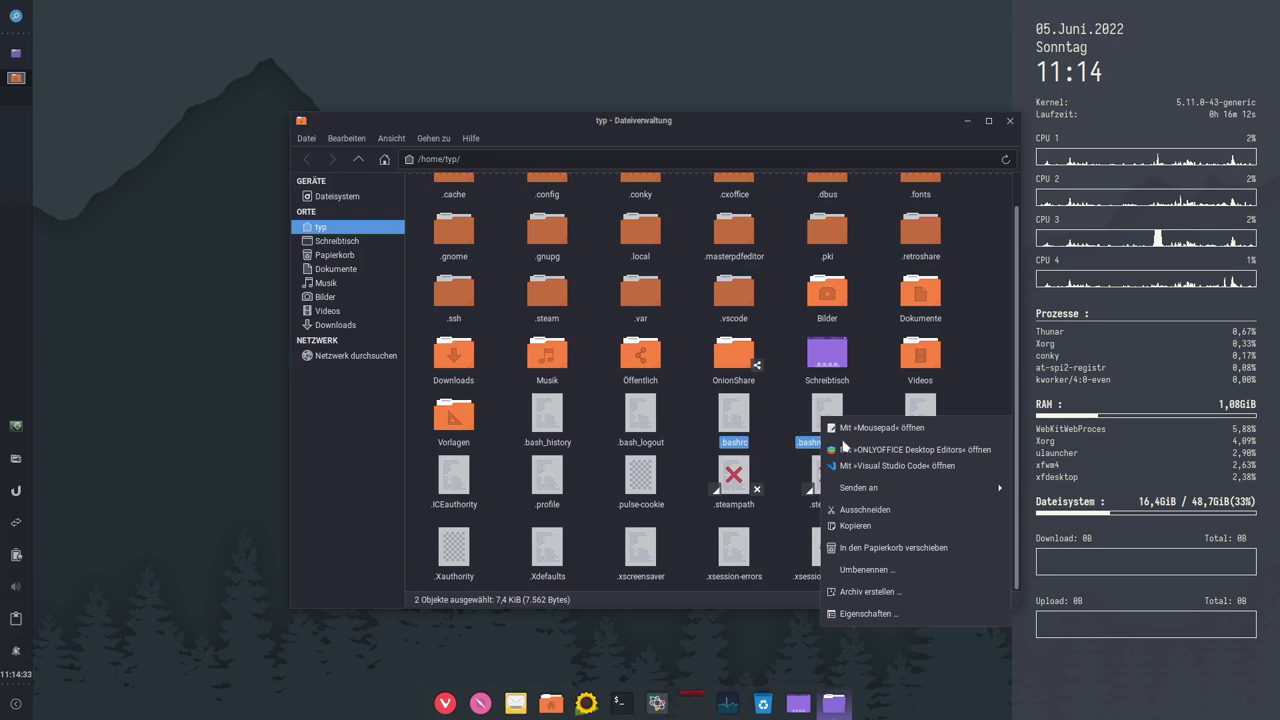
pyautogui.moveTo(968, 489)
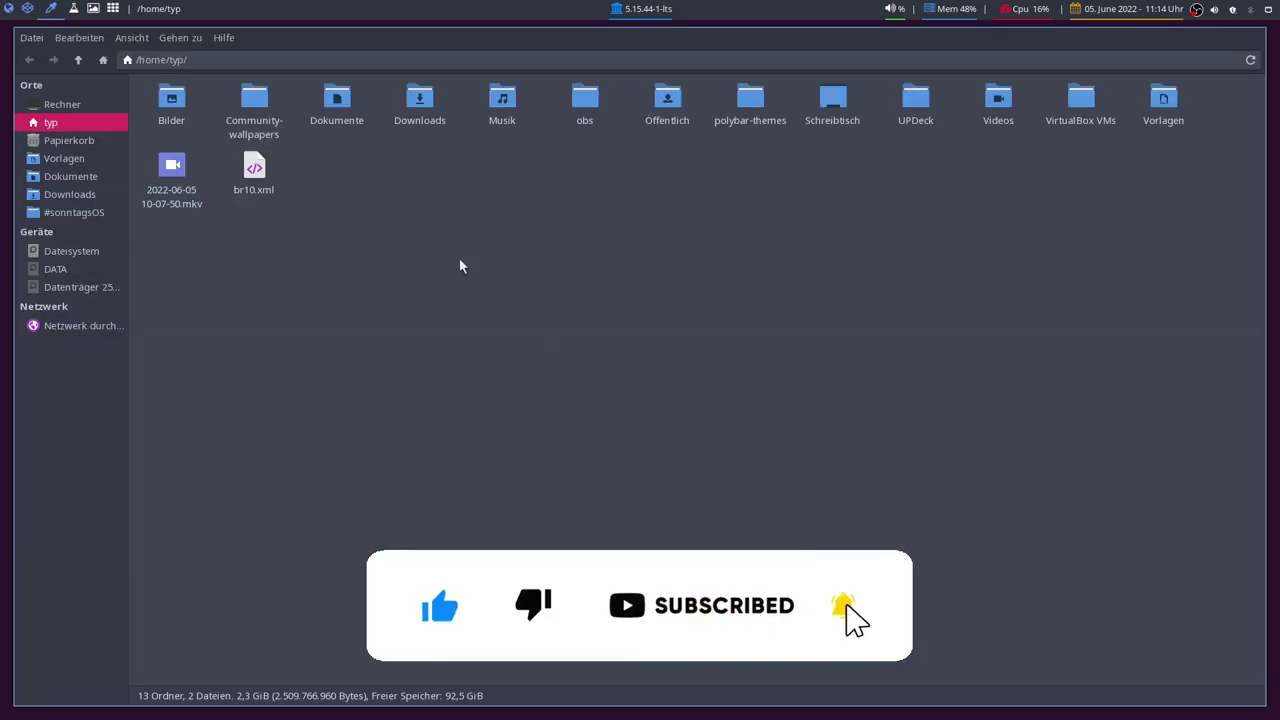
# Step: In the host's Thunar, show hidden files and duplicate .bashrc as .bashrc (Kopie 1)
pyautogui.hotkey('ctrl', 'h')
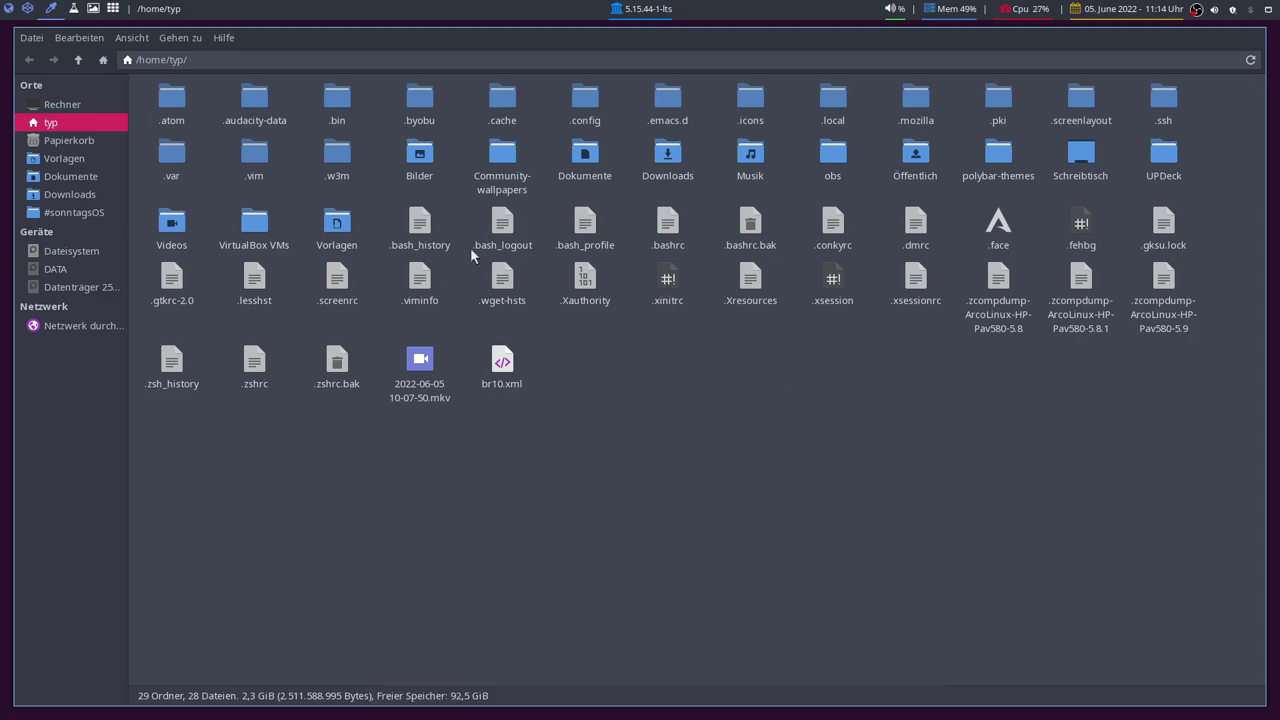
pyautogui.click(672, 225)
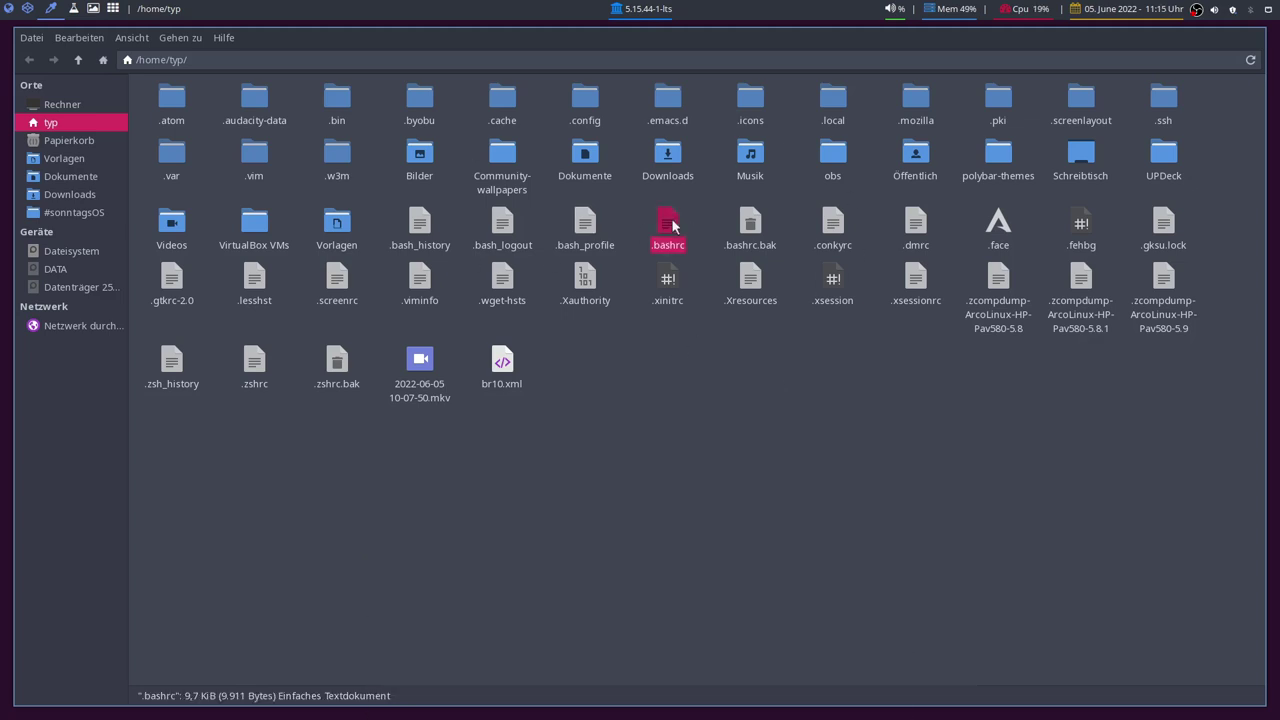
pyautogui.hotkey('ctrl', 'c')
pyautogui.hotkey('ctrl', 'v')
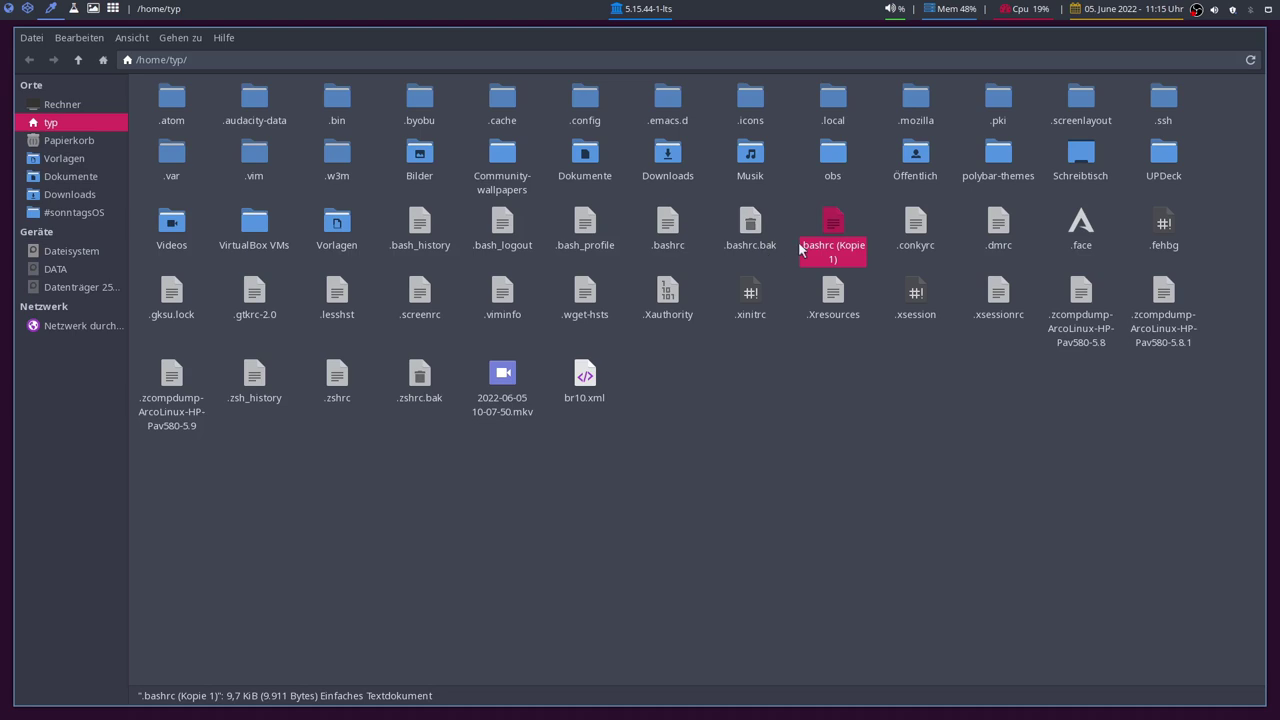
# Step: Select .bashrc and .bashrc (Kopie 1) together and send them to Compare
pyautogui.keyDown('shift'); pyautogui.click(668, 236); pyautogui.keyUp('shift')
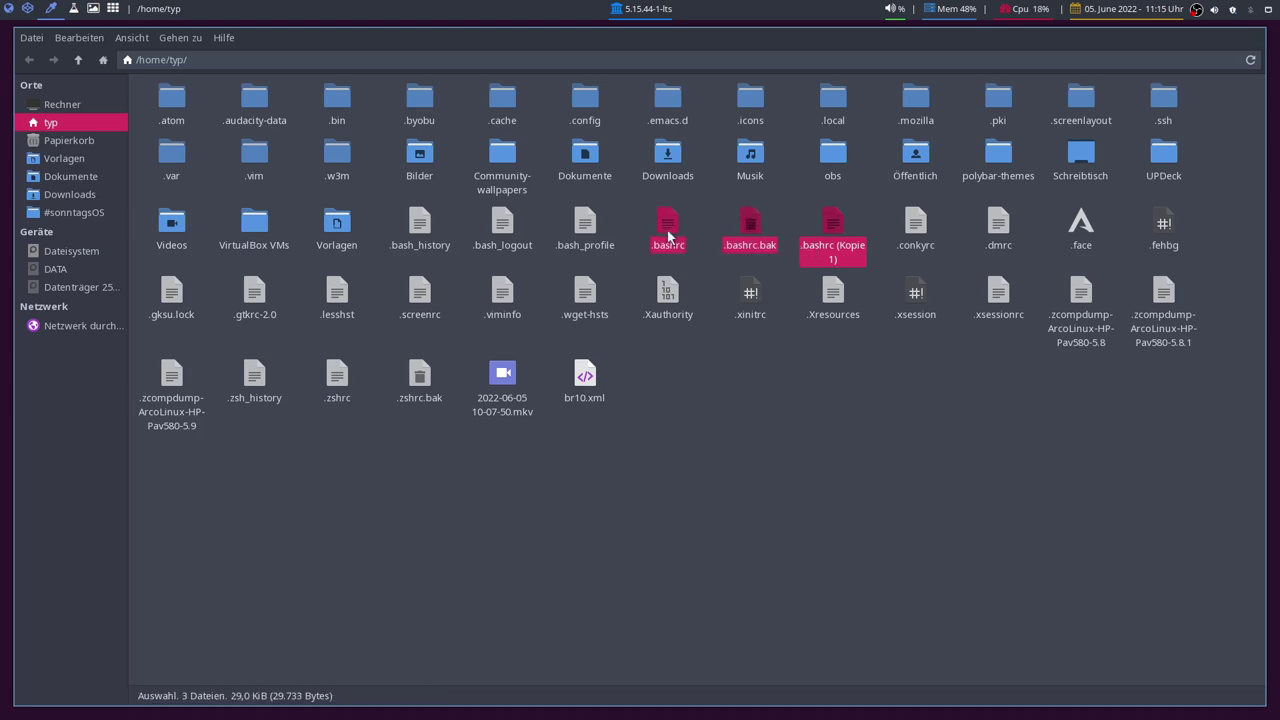
pyautogui.click(670, 236)
pyautogui.keyDown('ctrl'); pyautogui.click(832, 240); pyautogui.keyUp('ctrl')
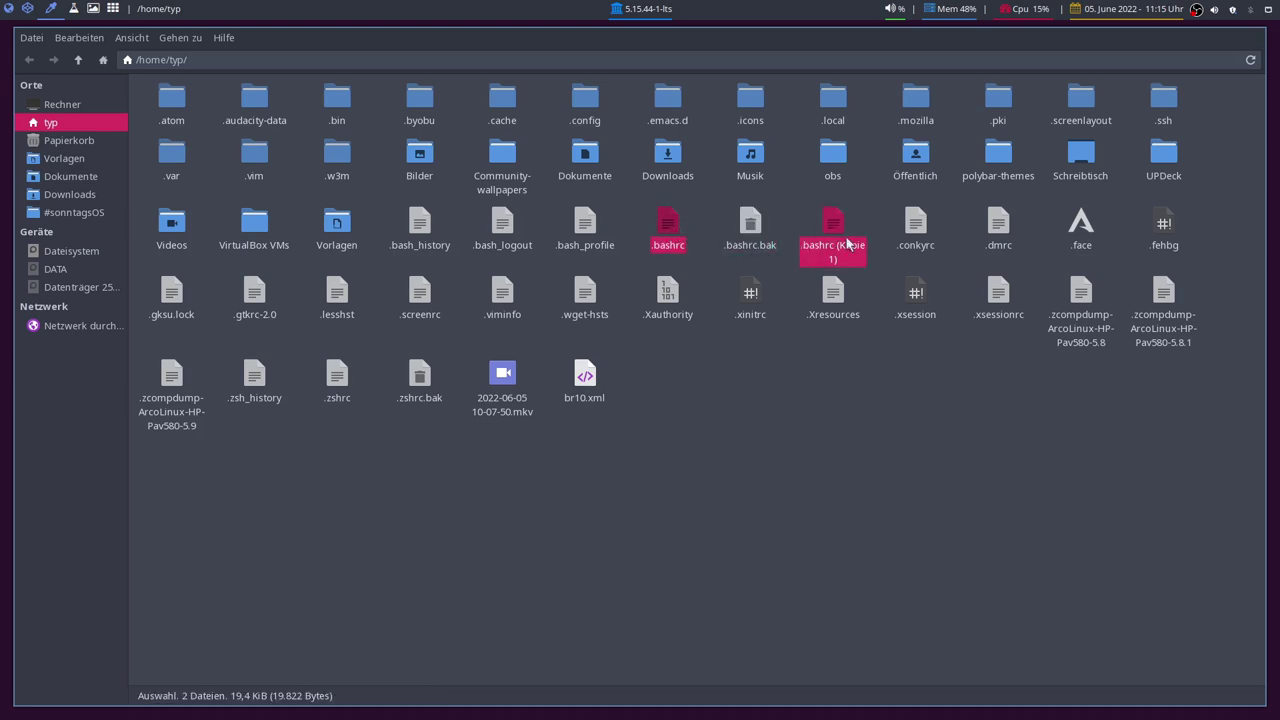
pyautogui.rightClick(840, 246)
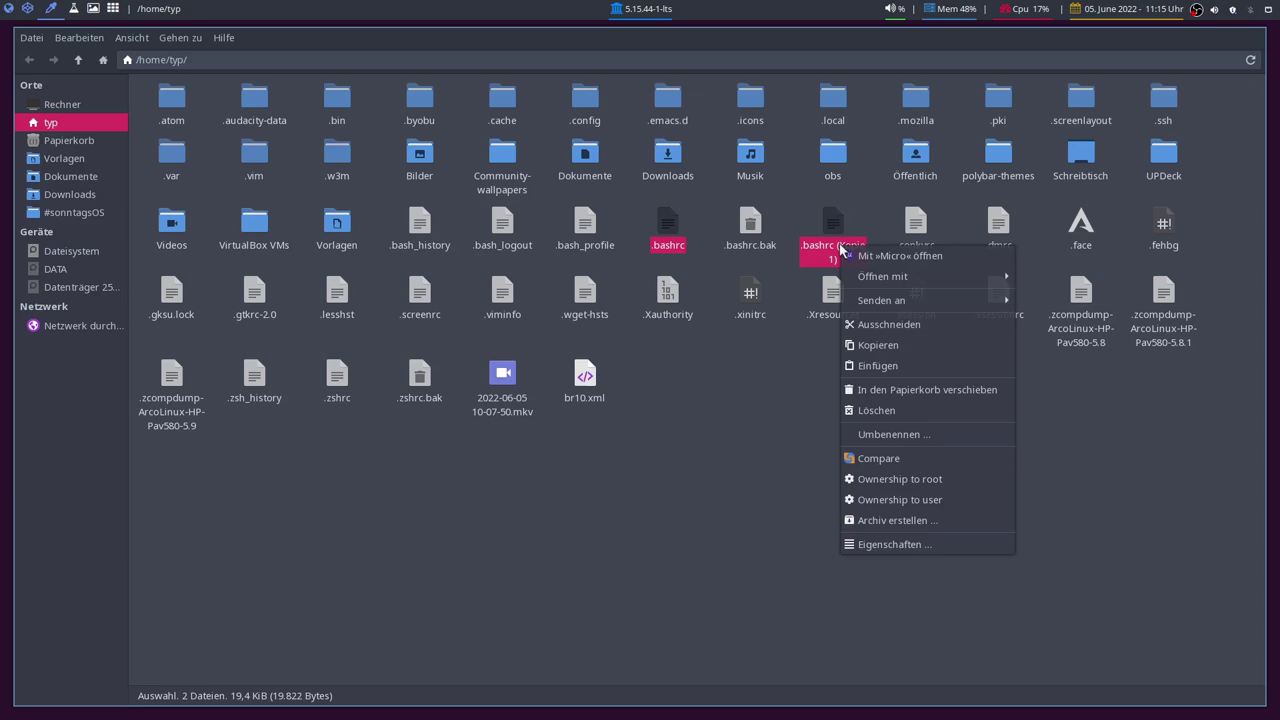
pyautogui.click(866, 461)
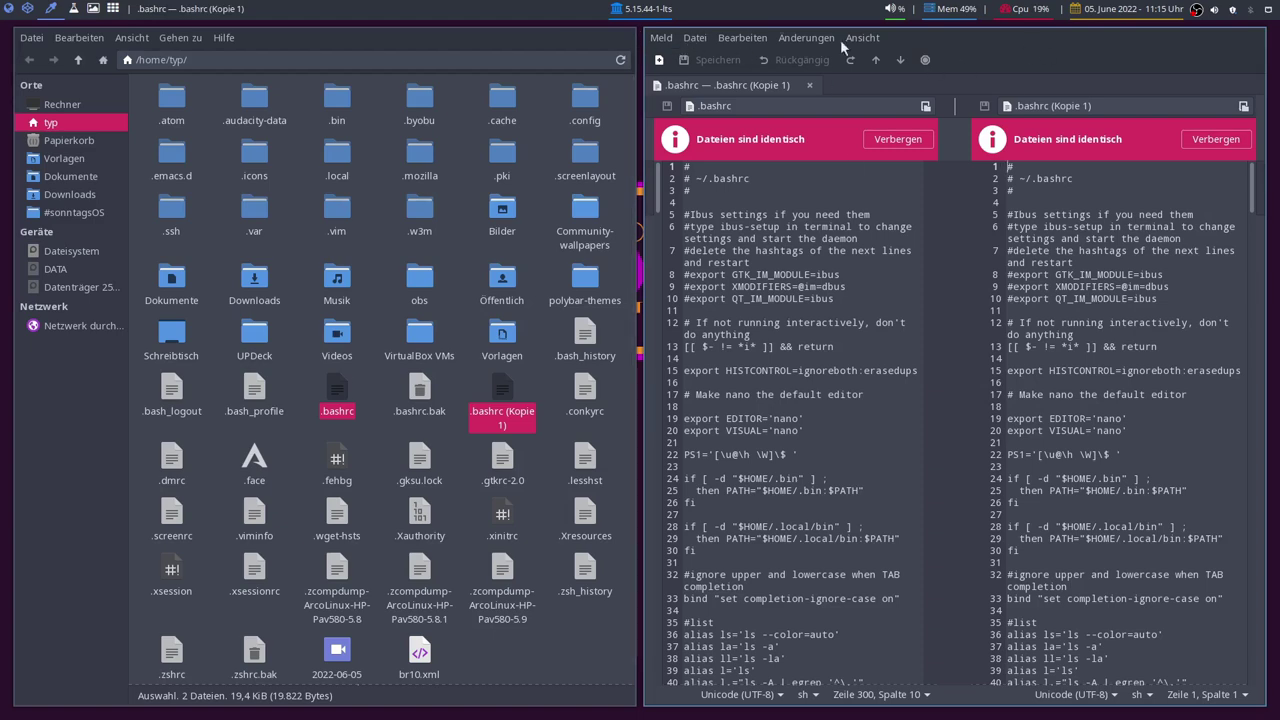
# Step: Scroll through Meld's side-by-side view, confirming .bashrc and its copy are identical
pyautogui.scroll(-8, 917, 290)
pyautogui.scroll(8, 994, 328)
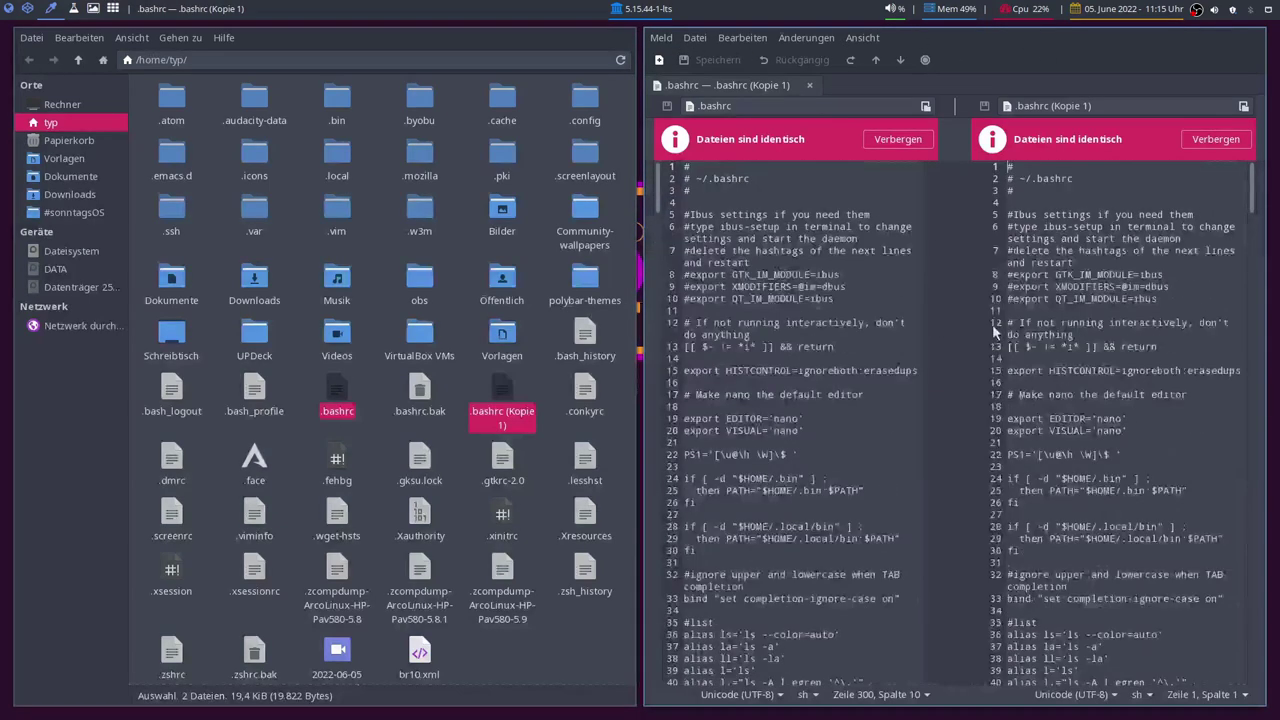
pyautogui.scroll(-10, 940, 247)
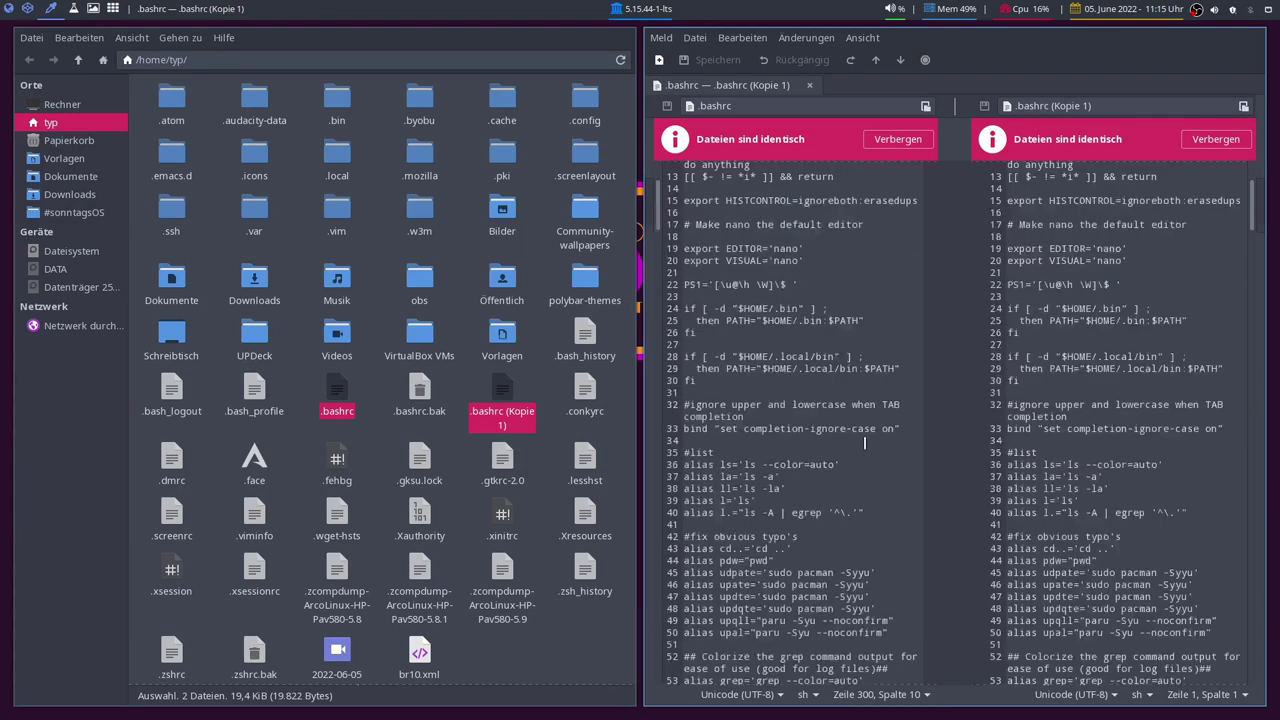
pyautogui.scroll(7, 775, 143)
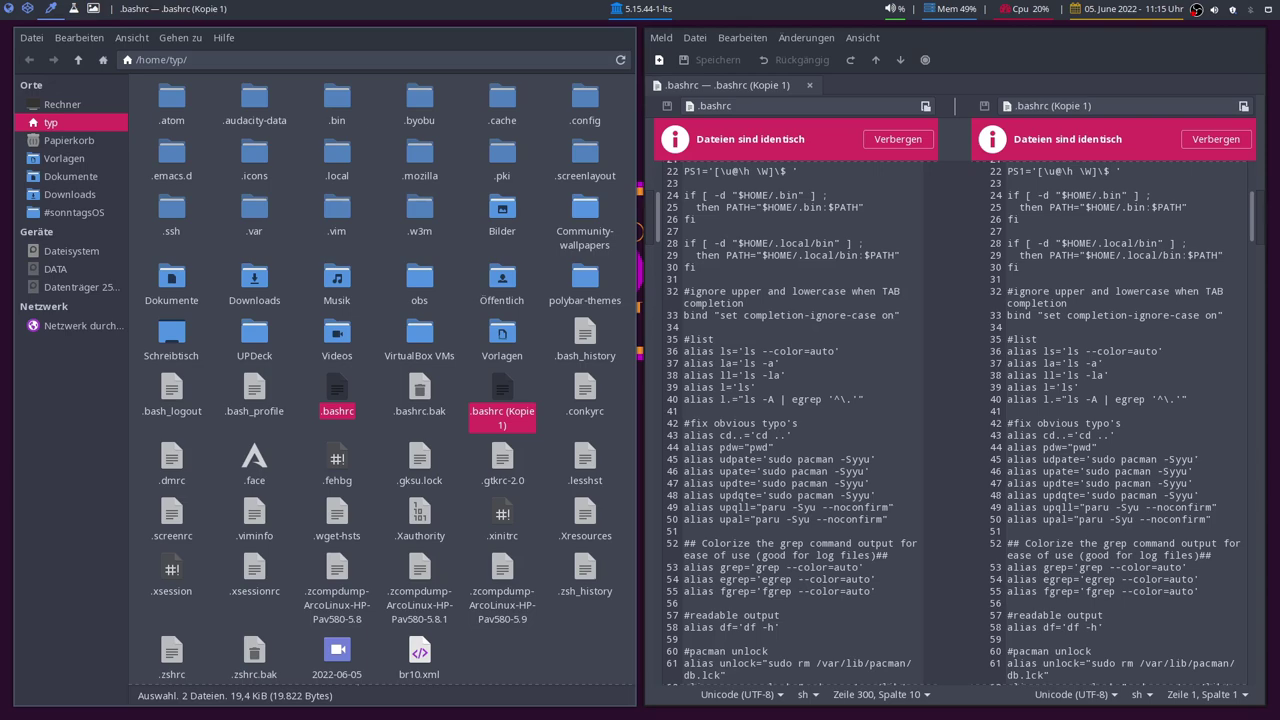
pyautogui.scroll(5, 1258, 205)
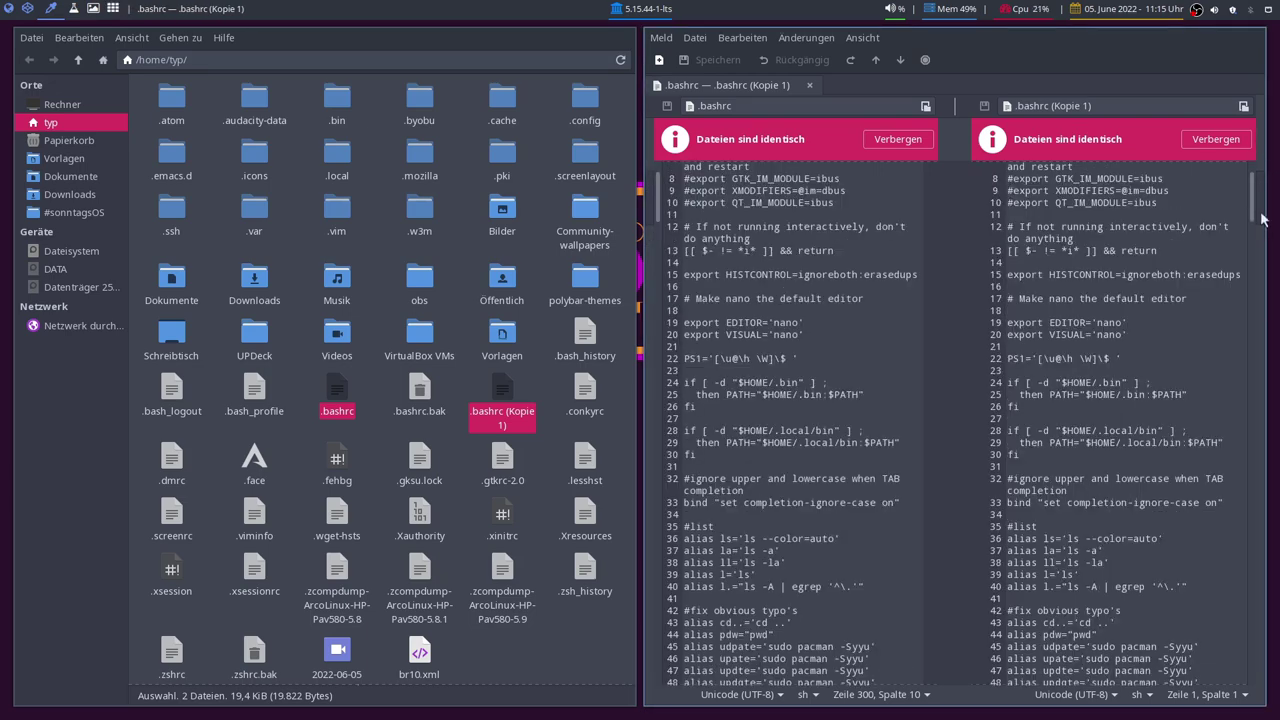
pyautogui.click(1250, 622)
pyautogui.moveTo(1245, 622); pyautogui.dragTo(1232, 92)
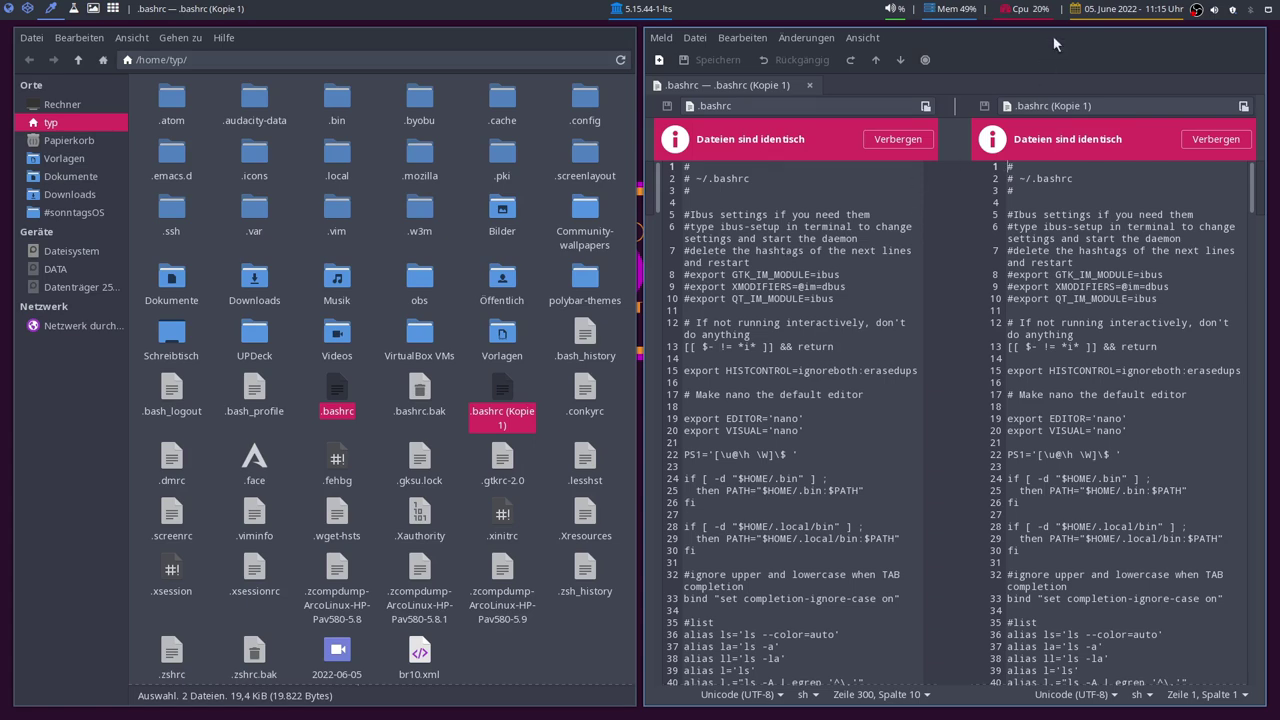
# Step: Quit Meld with Ctrl+Q, clear the file selection, and quit Thunar
pyautogui.hotkey('ctrl', 'q')
pyautogui.click(645, 552)
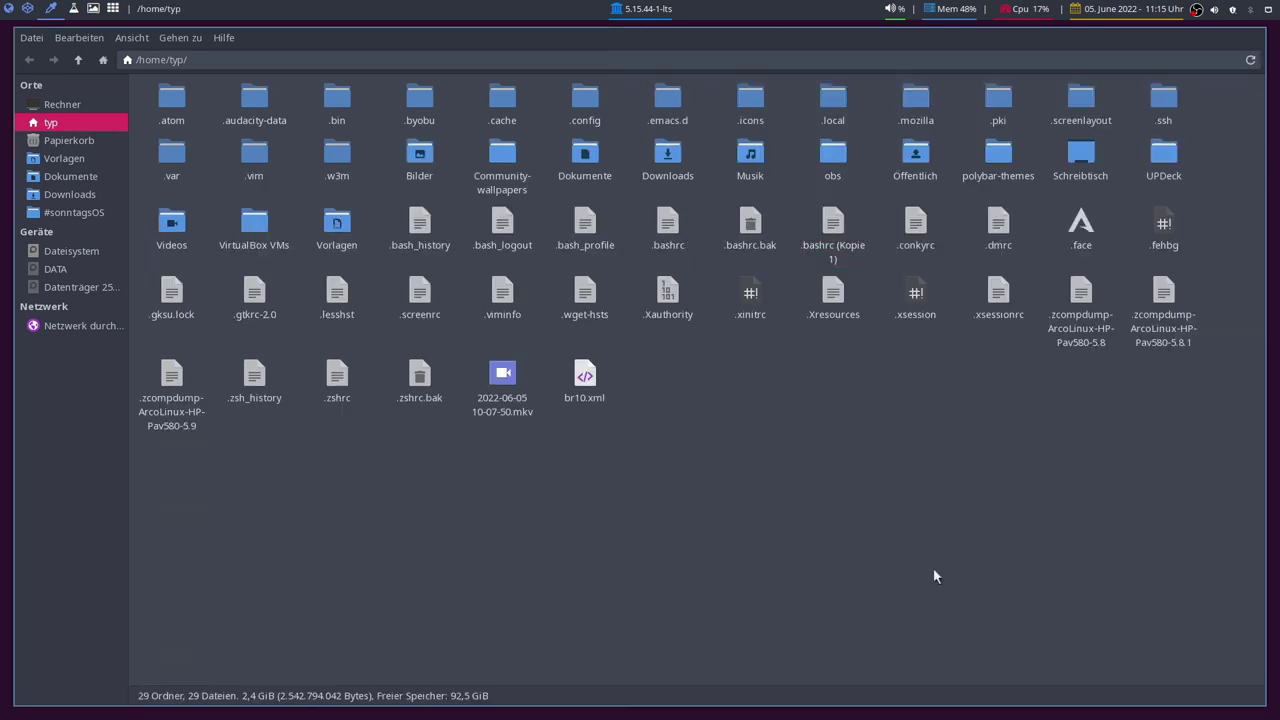
pyautogui.hotkey('ctrl', 'q')
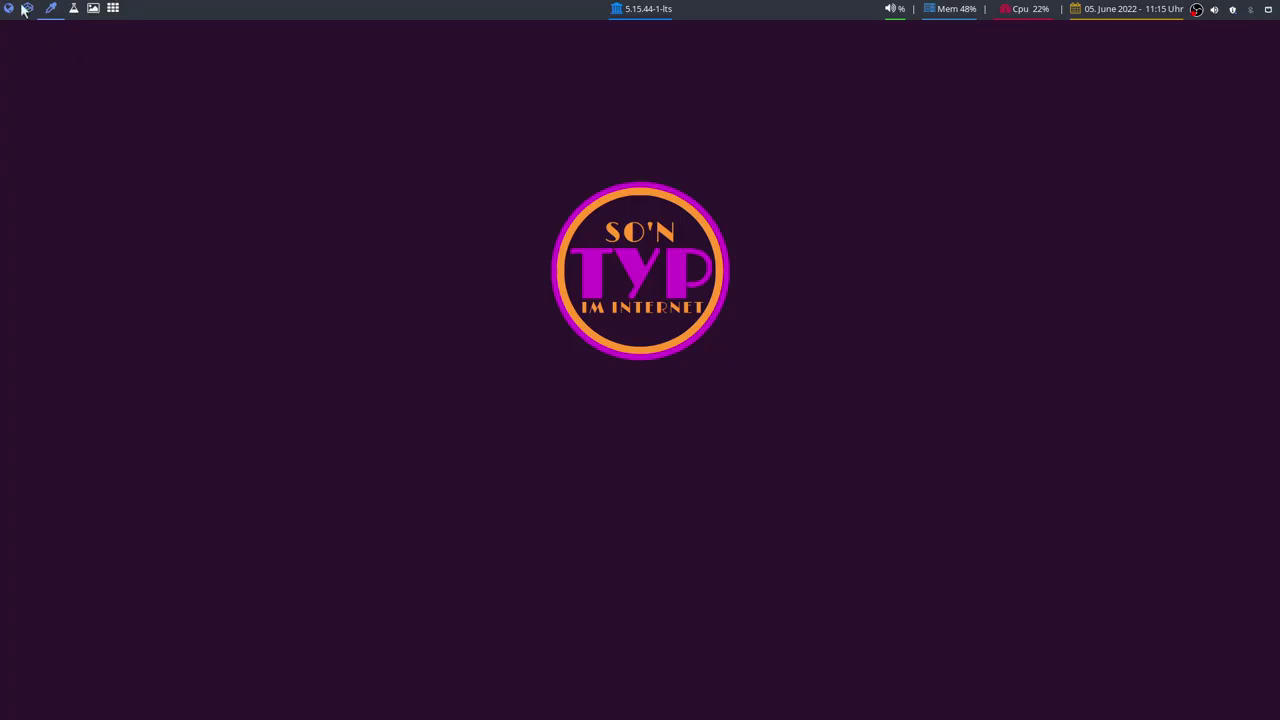